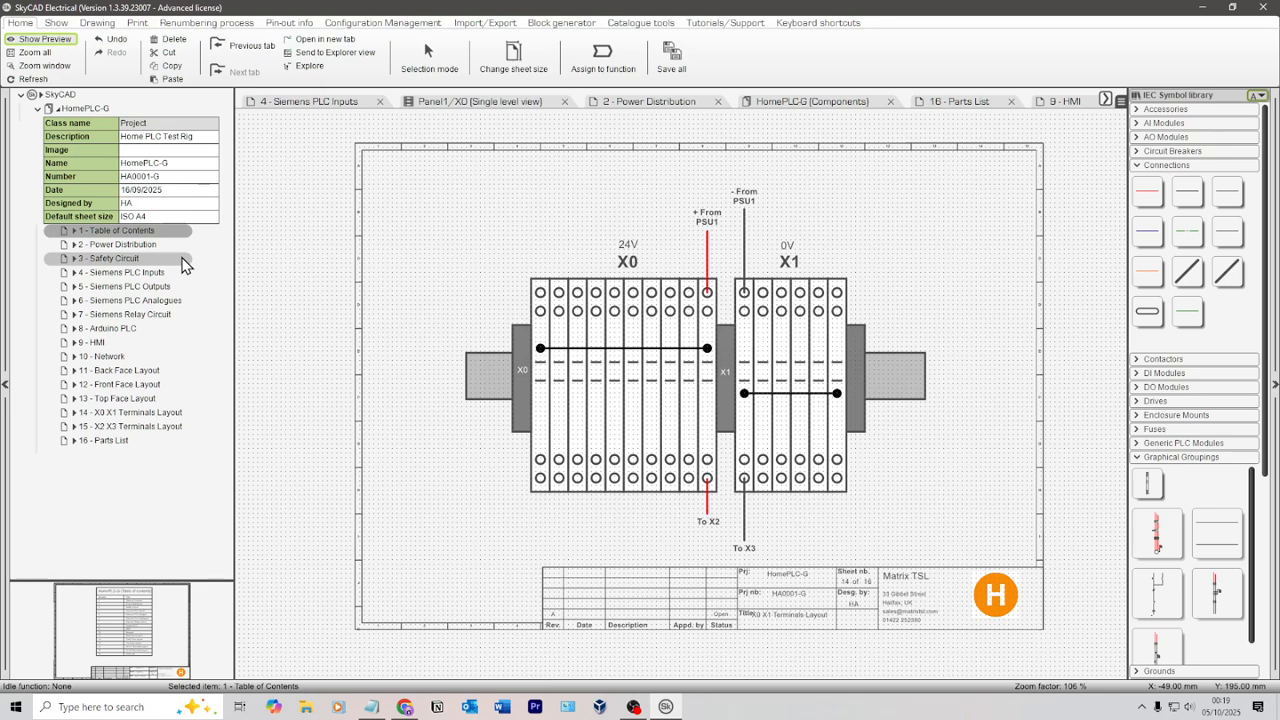
Review the project's schematic sheets one by one, from 1 - Table of Contents through 10 - Network
double_click(150, 232)
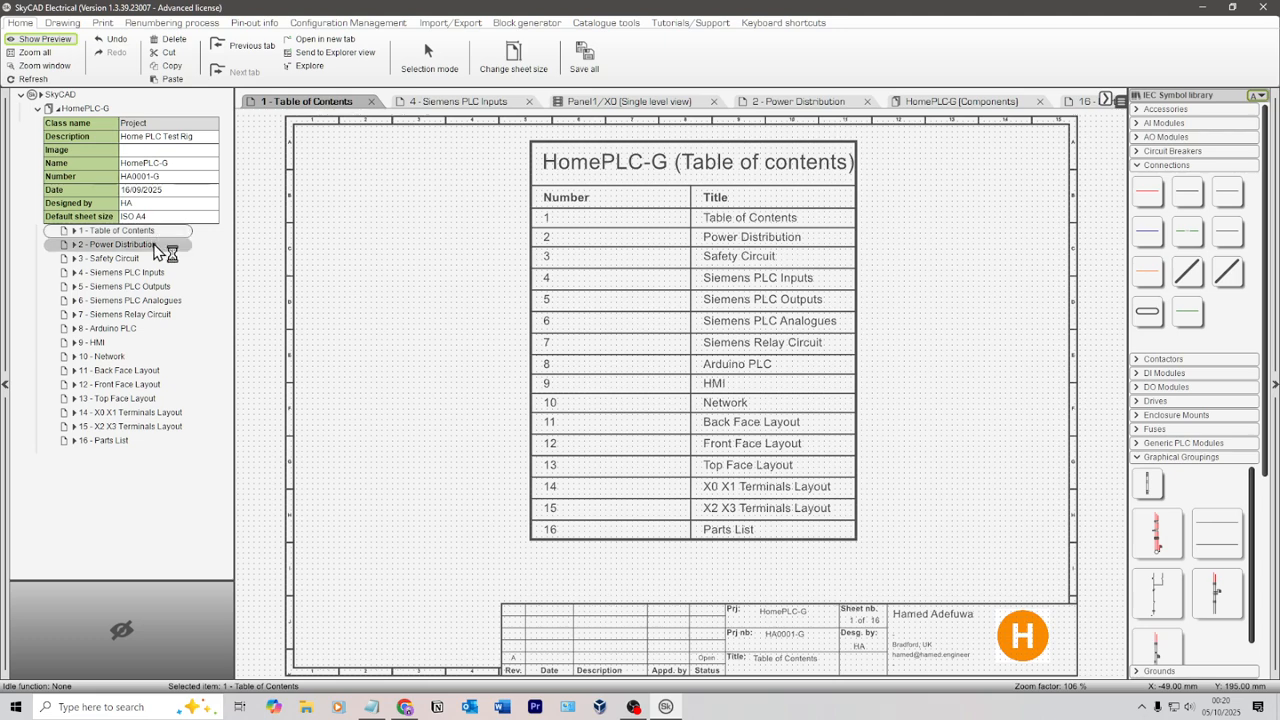
double_click(158, 245)
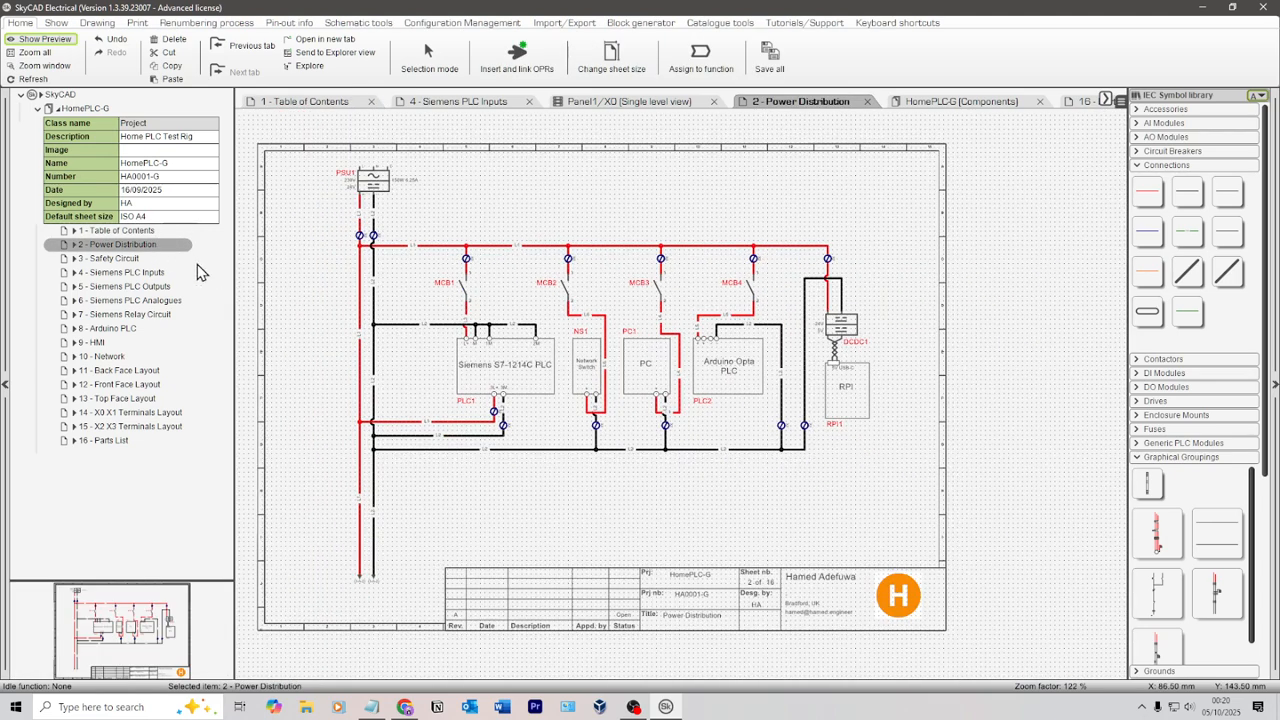
left_click(110, 258)
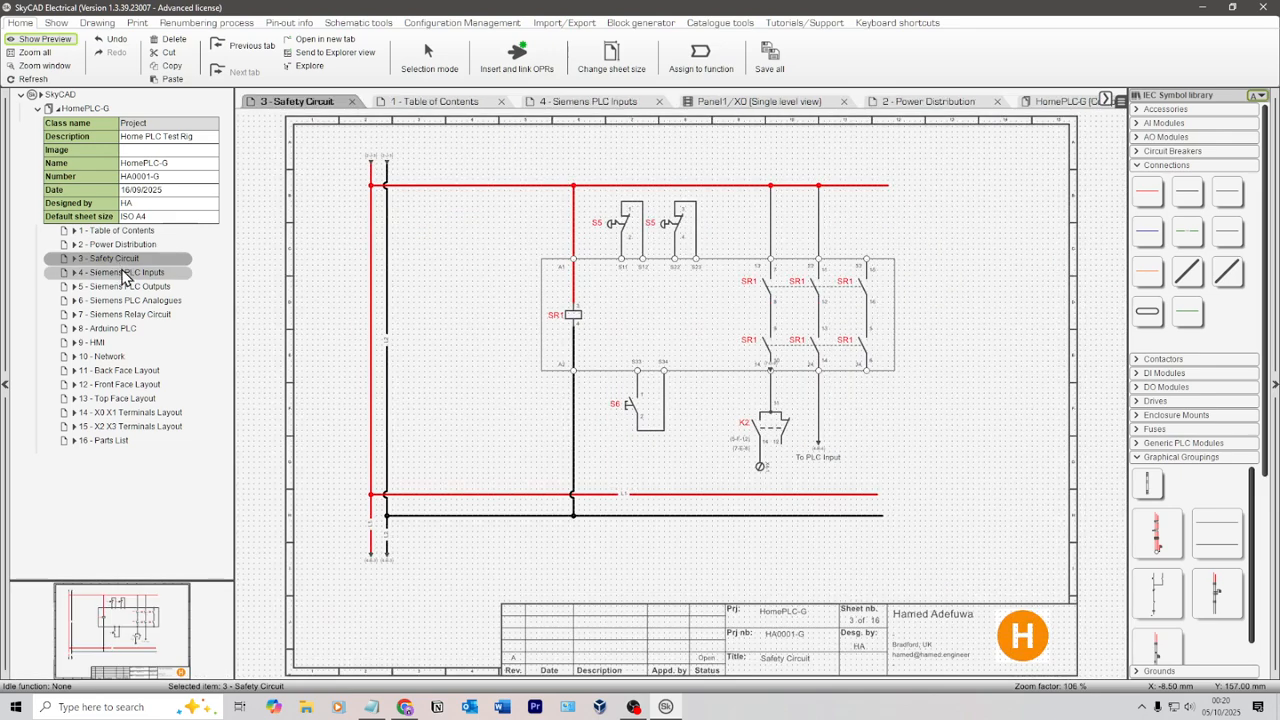
left_click(124, 272)
left_click(124, 286)
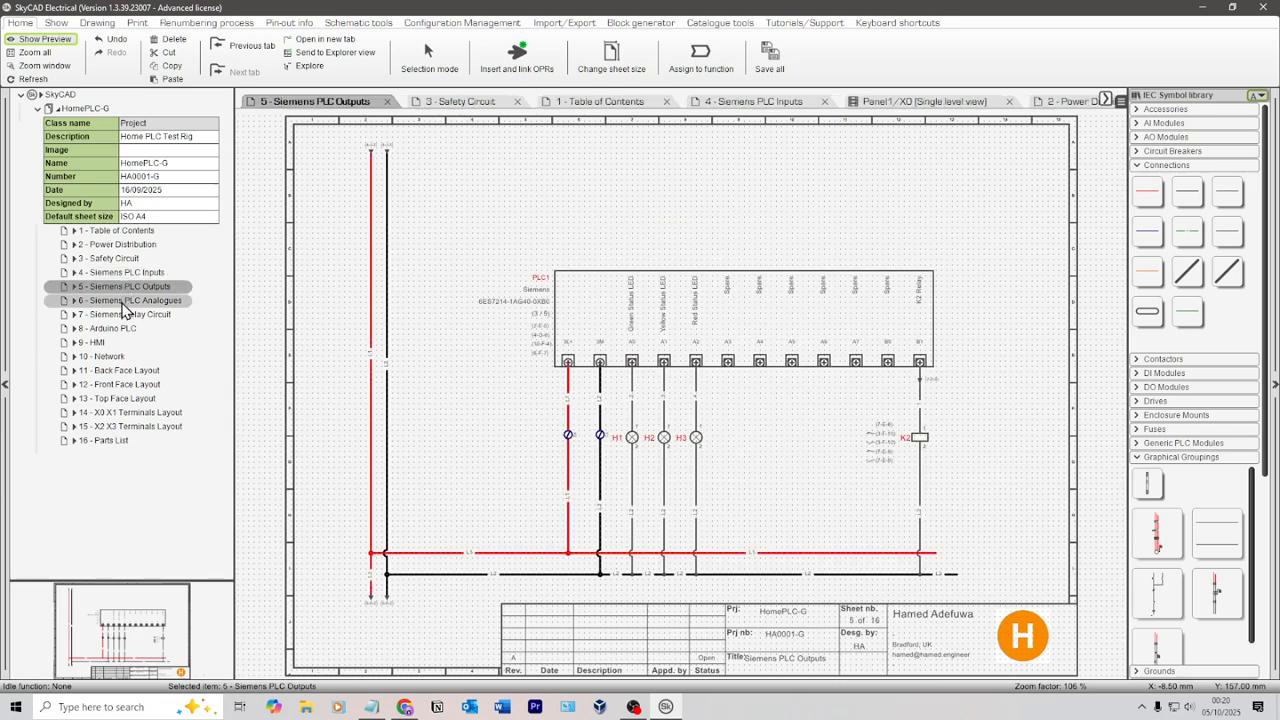
left_click(124, 301)
left_click(126, 315)
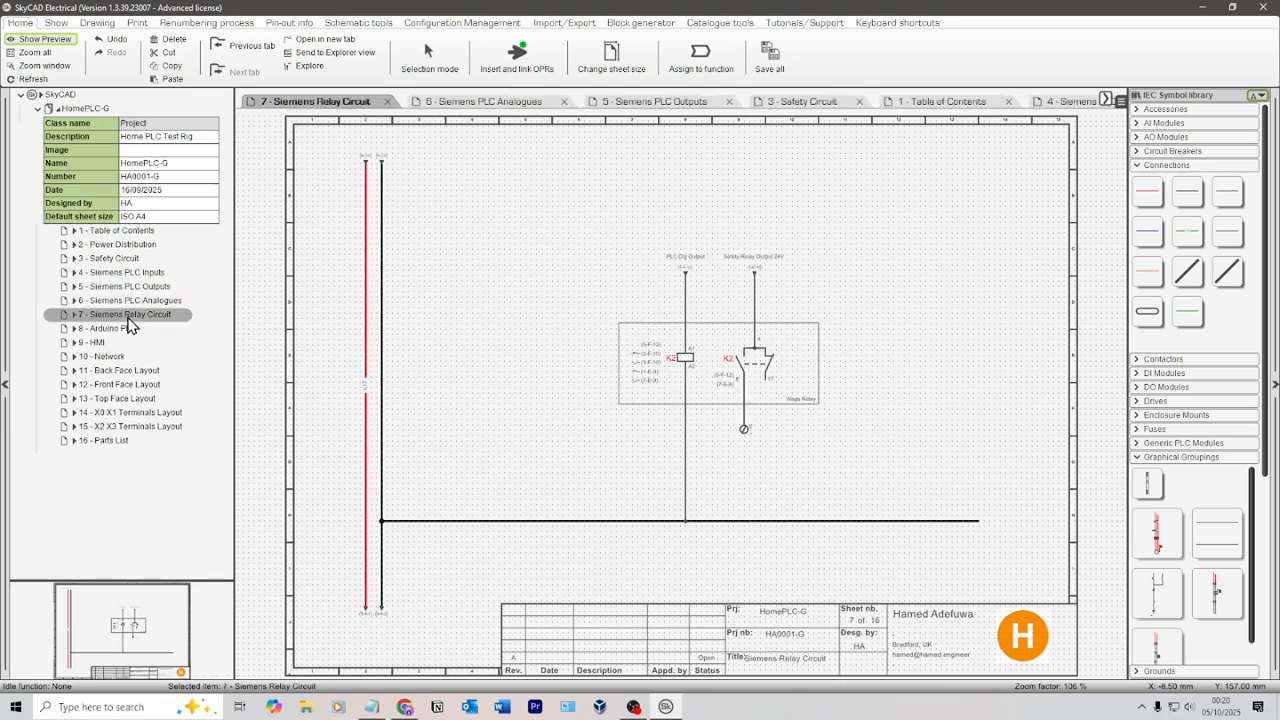
left_click(118, 328)
left_click(100, 343)
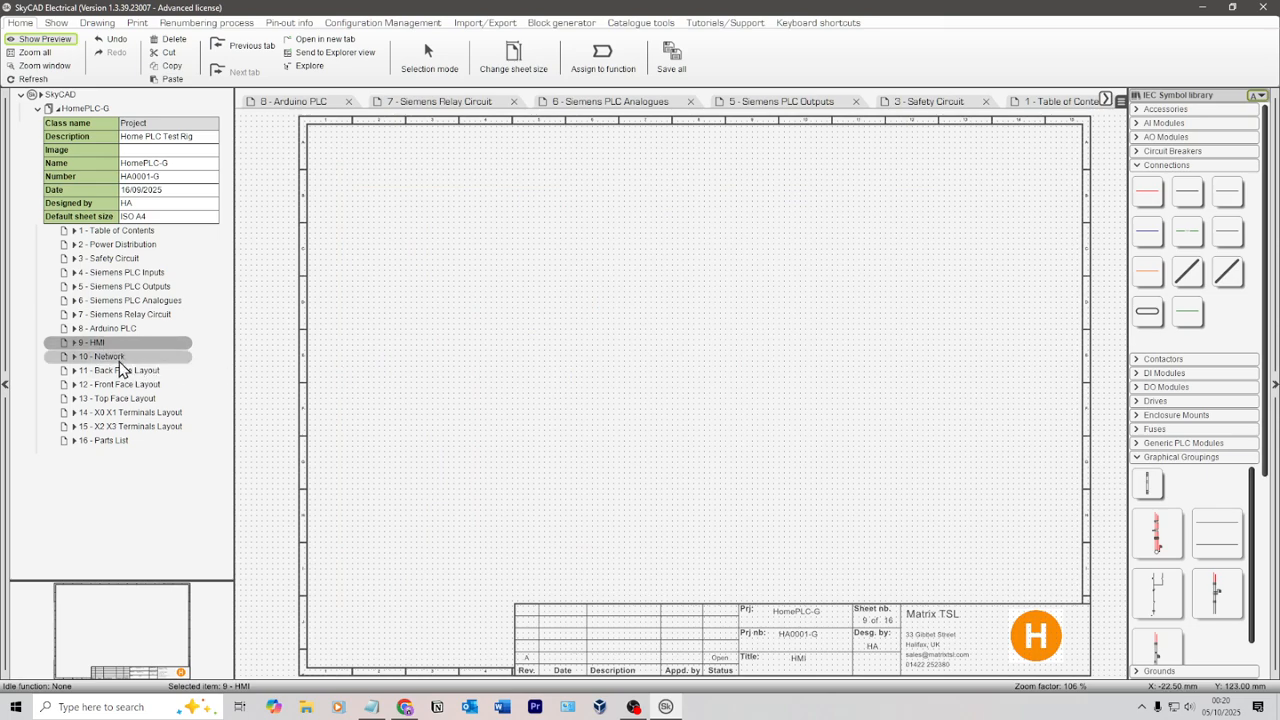
left_click(118, 358)
Review the face layout sheets, the X0 X1 and X2 X3 terminal layouts, and the Parts List sheet
left_click(123, 372)
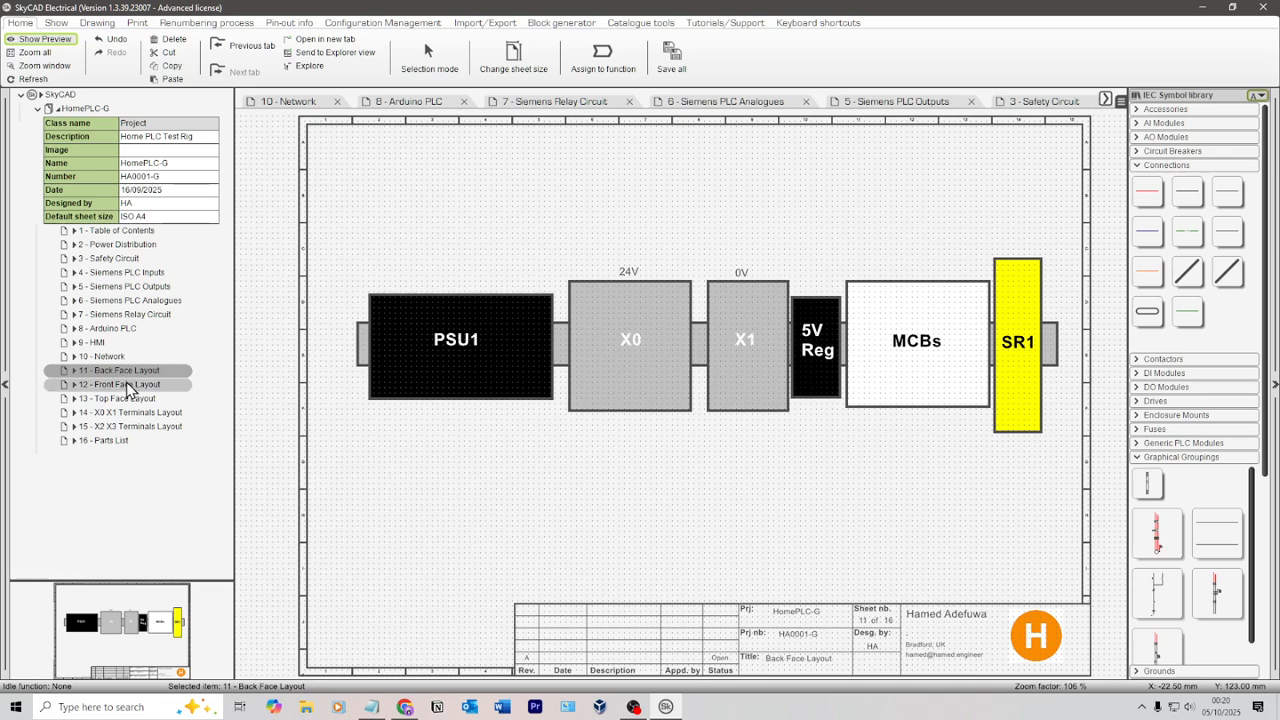
left_click(121, 384)
left_click(128, 400)
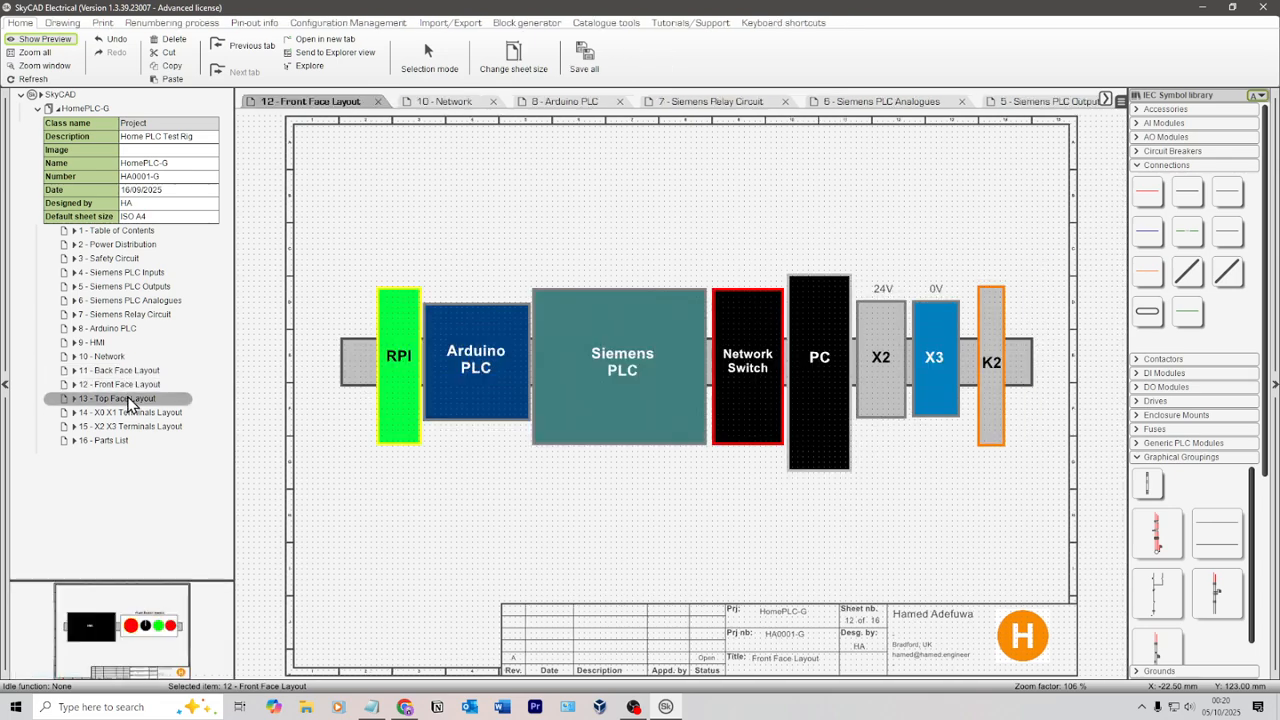
left_click(136, 413)
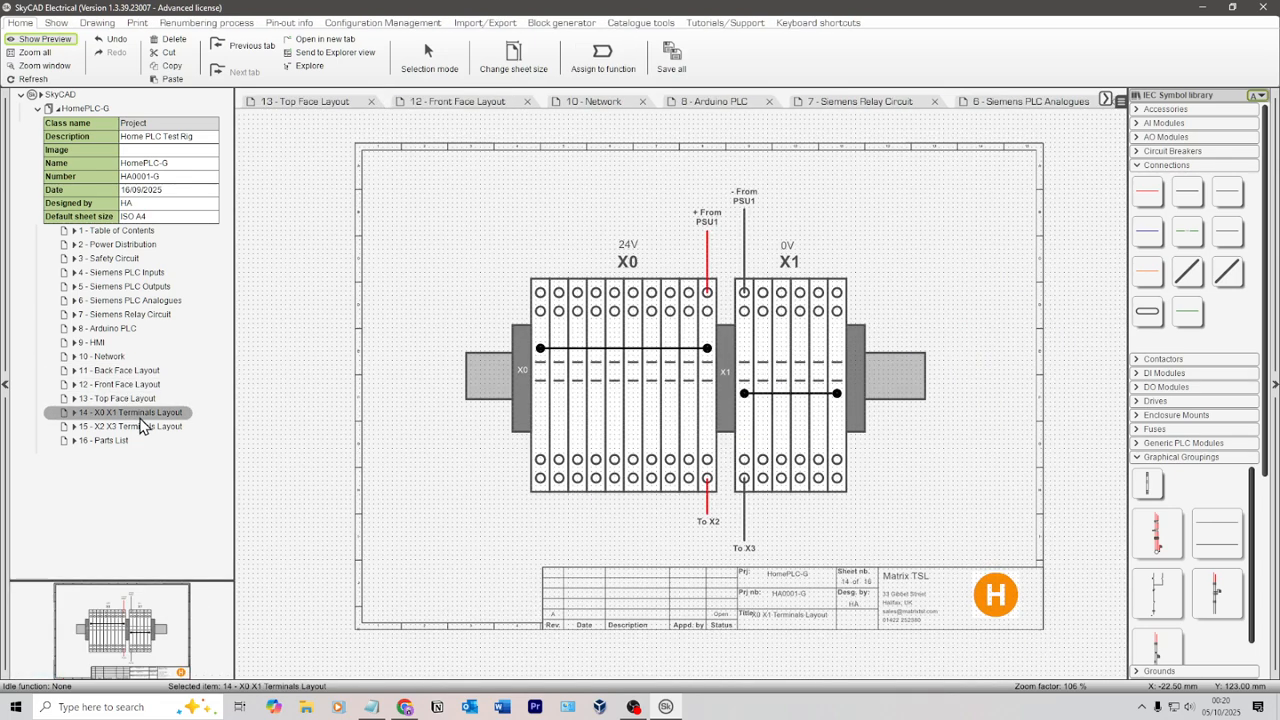
left_click(152, 428)
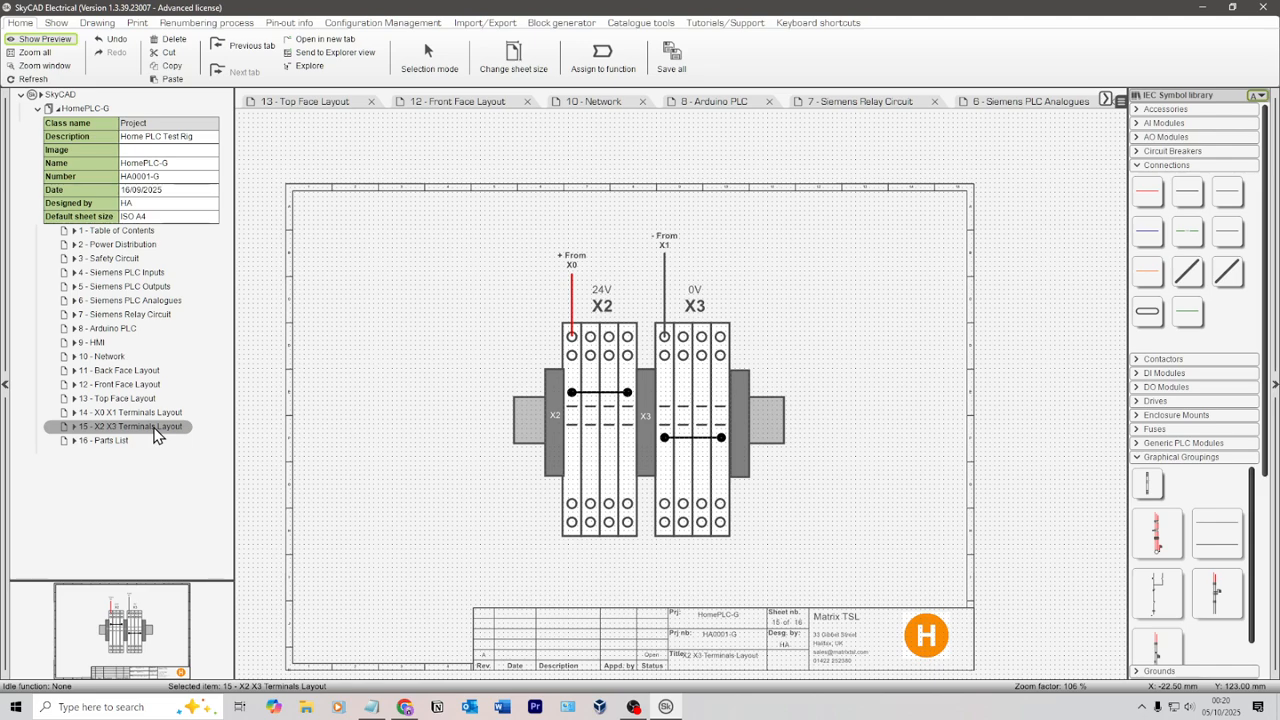
left_click(154, 414)
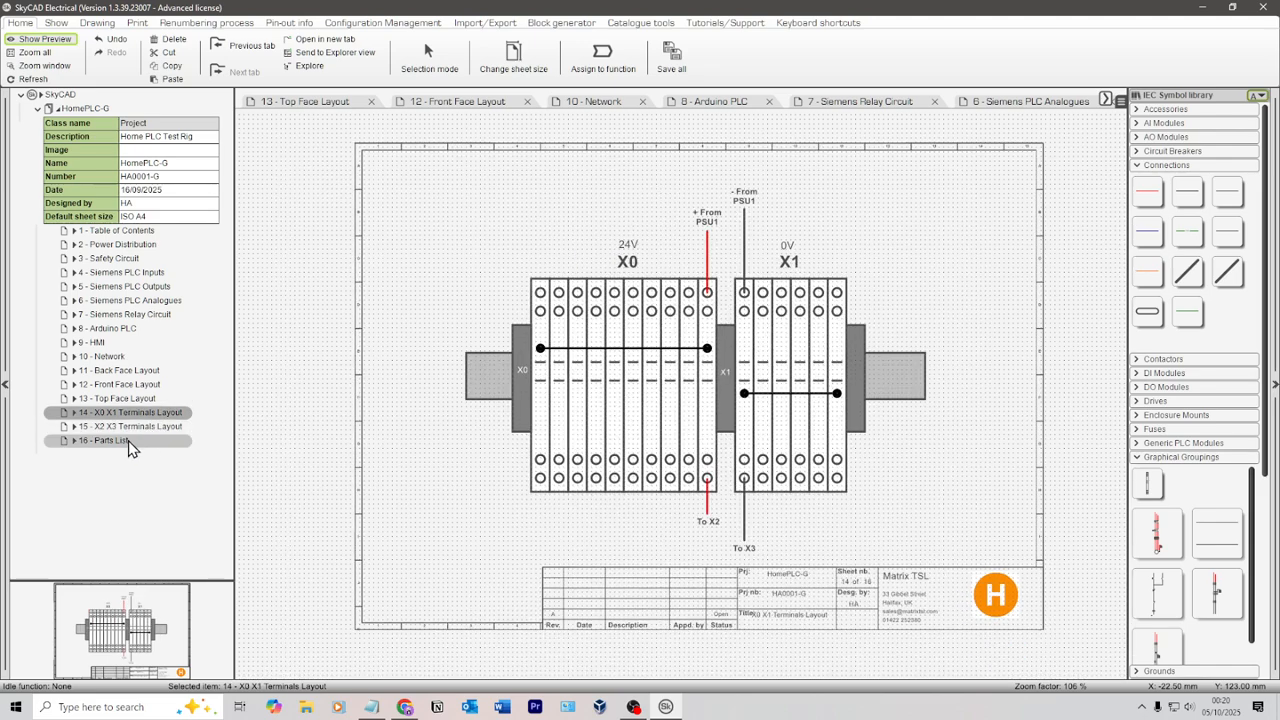
left_click(128, 441)
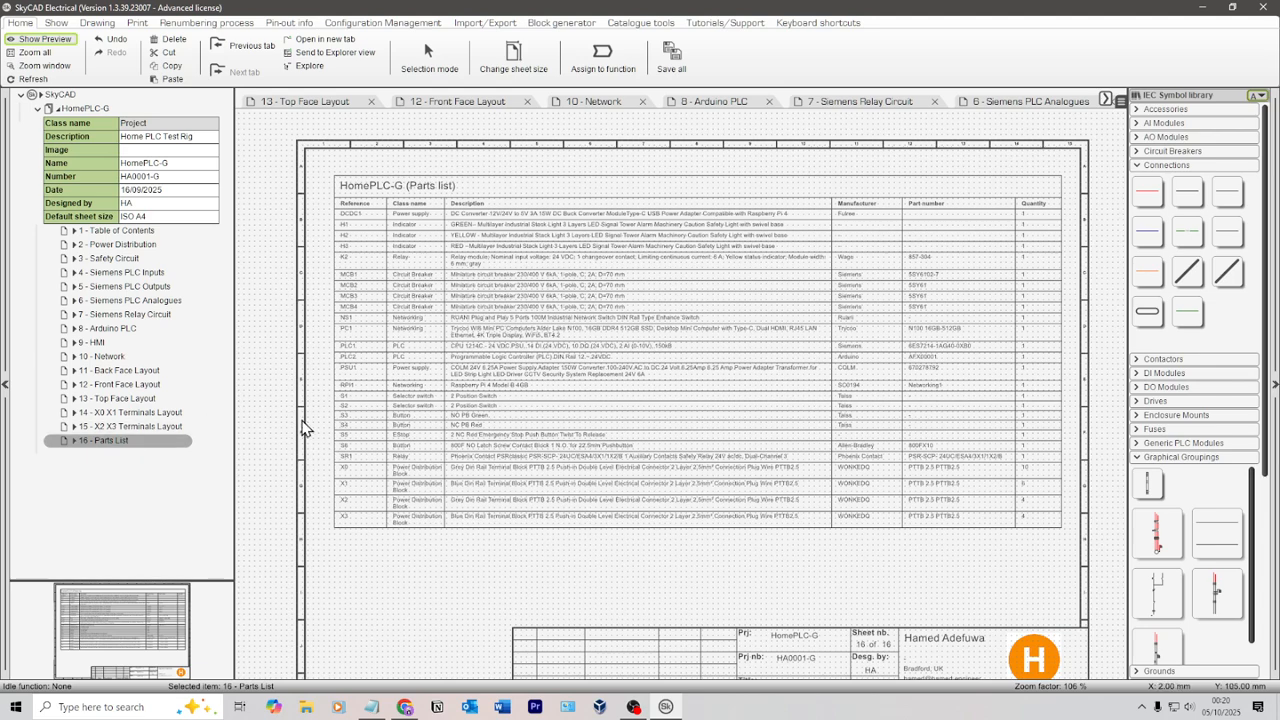
Open the HMI sheet, check the PLC rig photo on the YouTube page in the browser, and save back in SkyCAD
left_click(106, 344)
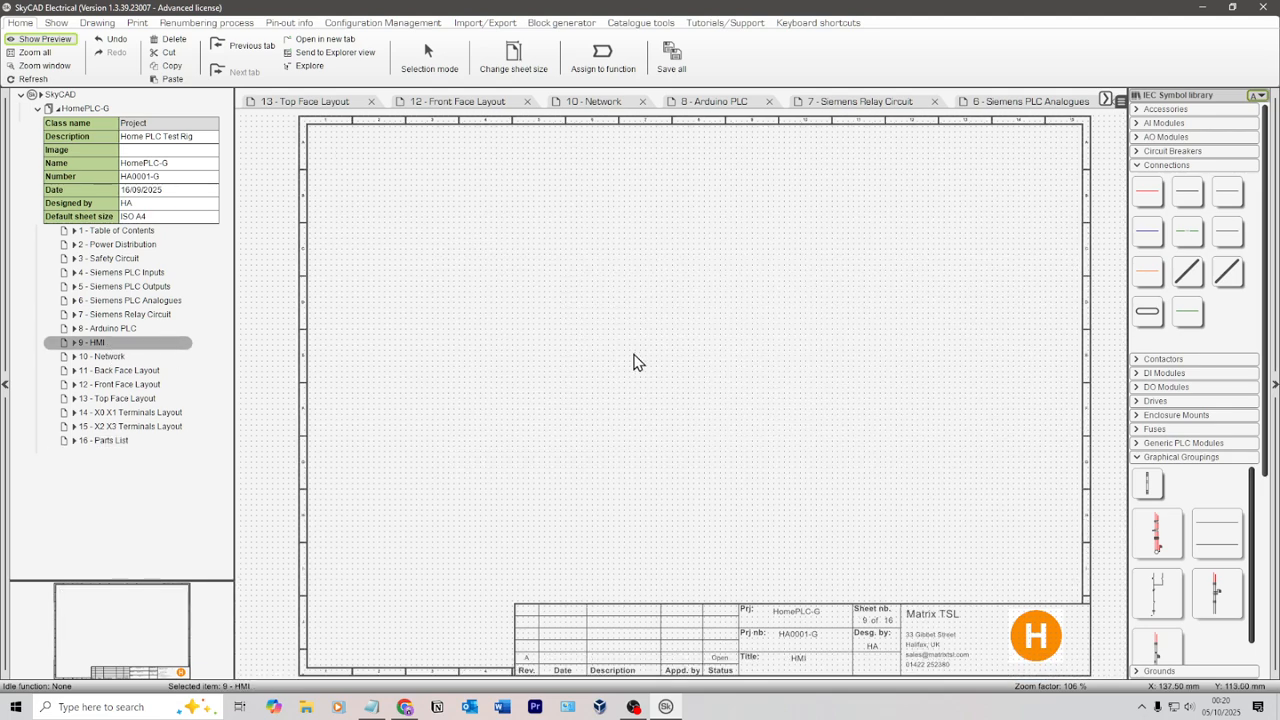
left_click(751, 297)
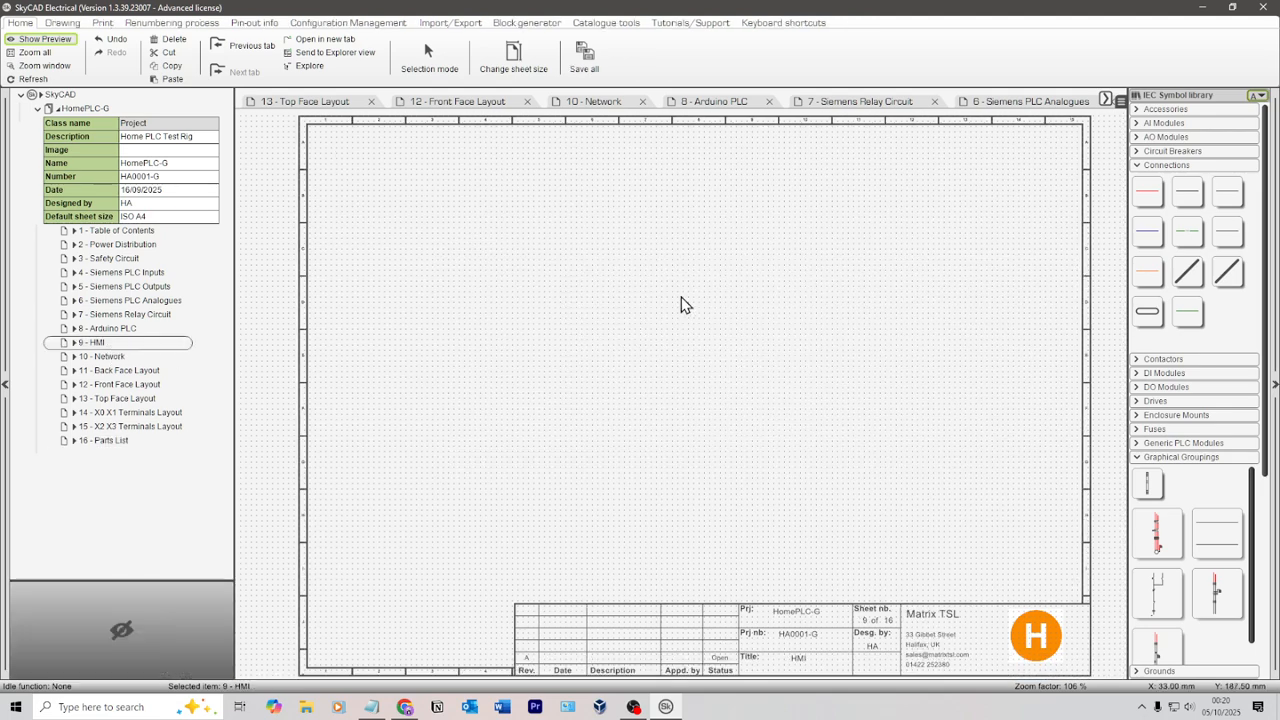
key("alt+Tab")
left_click(768, 348)
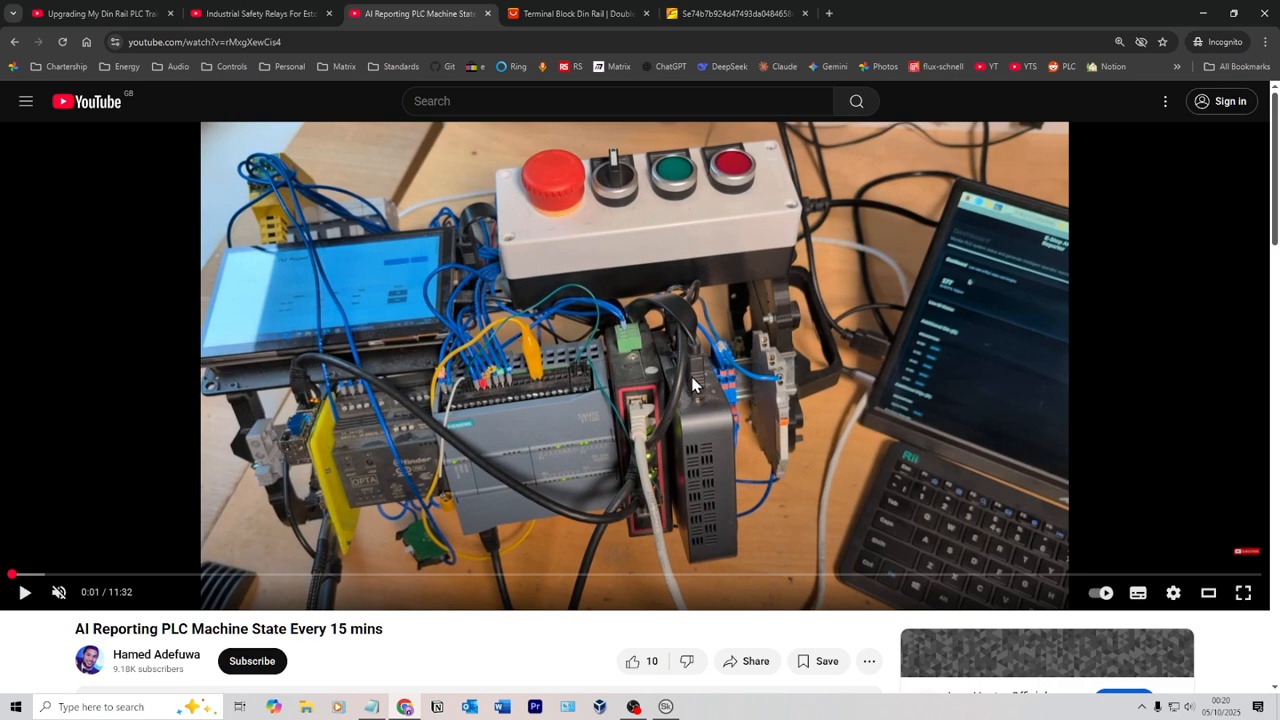
key("alt+Tab")
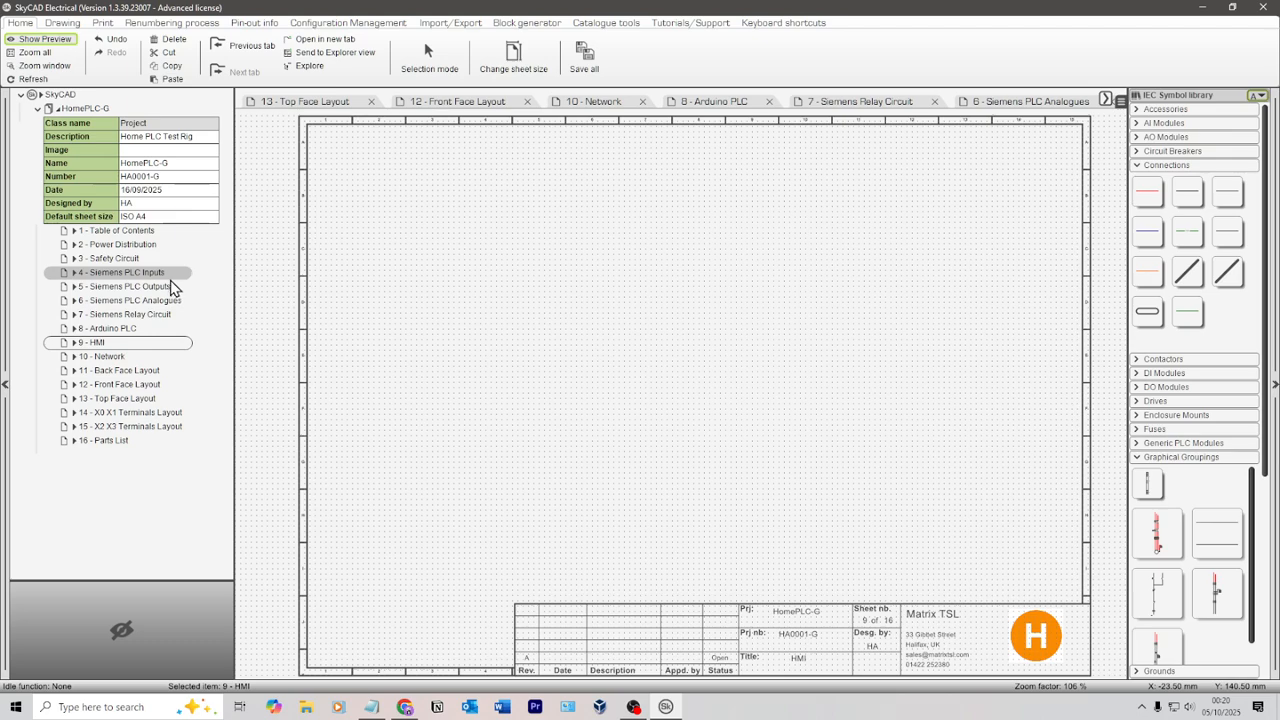
key("ctrl+s")
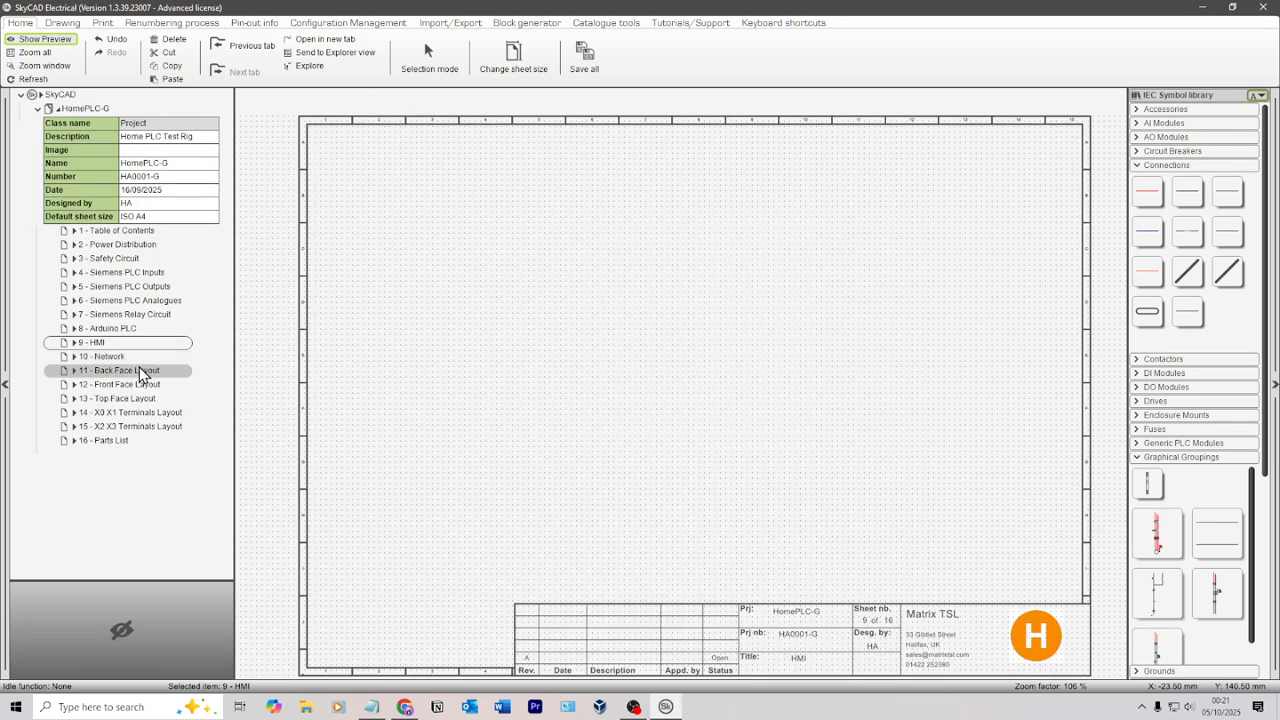
Copy the PC1 block from the Power Distribution sheet and paste it onto the HMI sheet
double_click(117, 246)
scroll(655, 355, "up", 1)
left_click(657, 348)
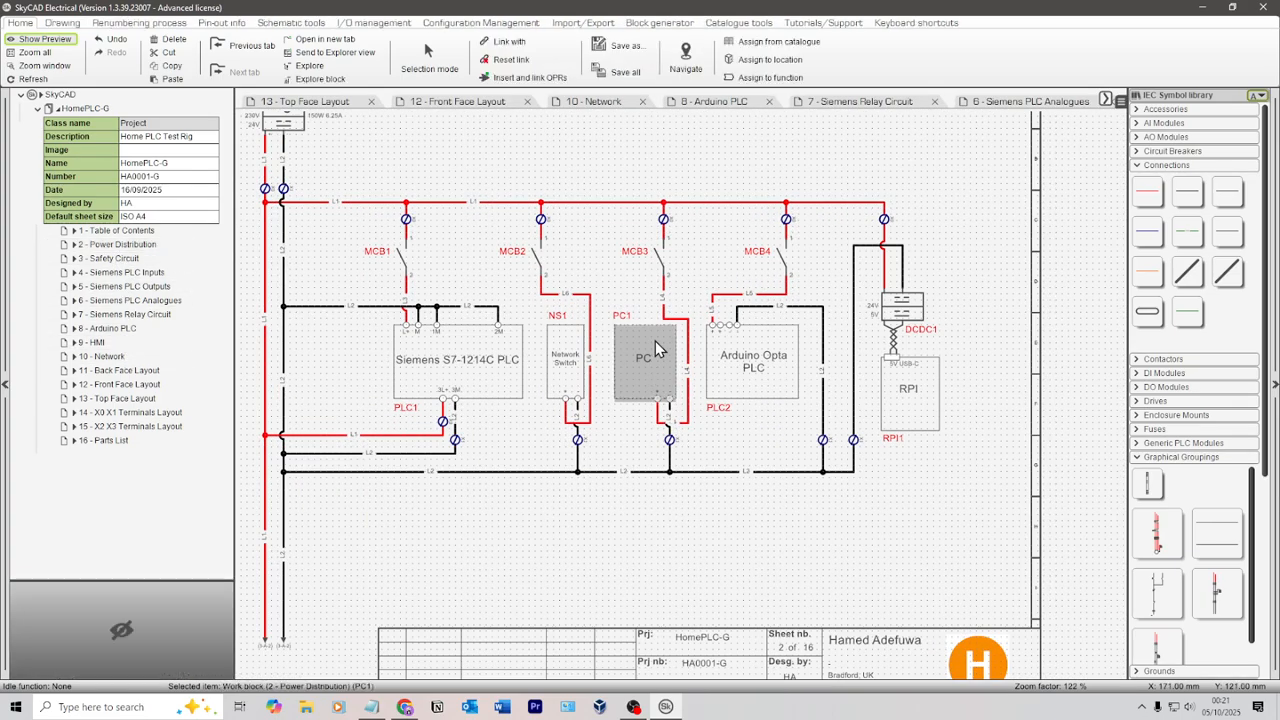
scroll(660, 347, "up", 4)
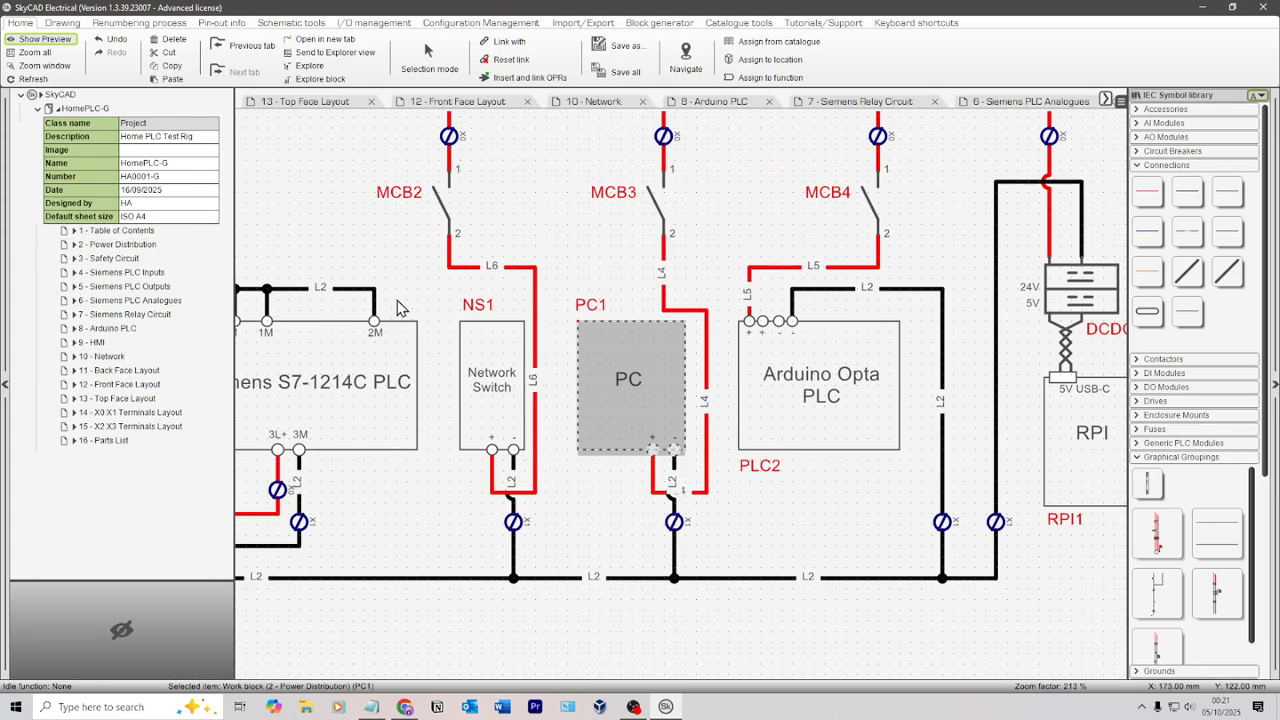
left_click(114, 358)
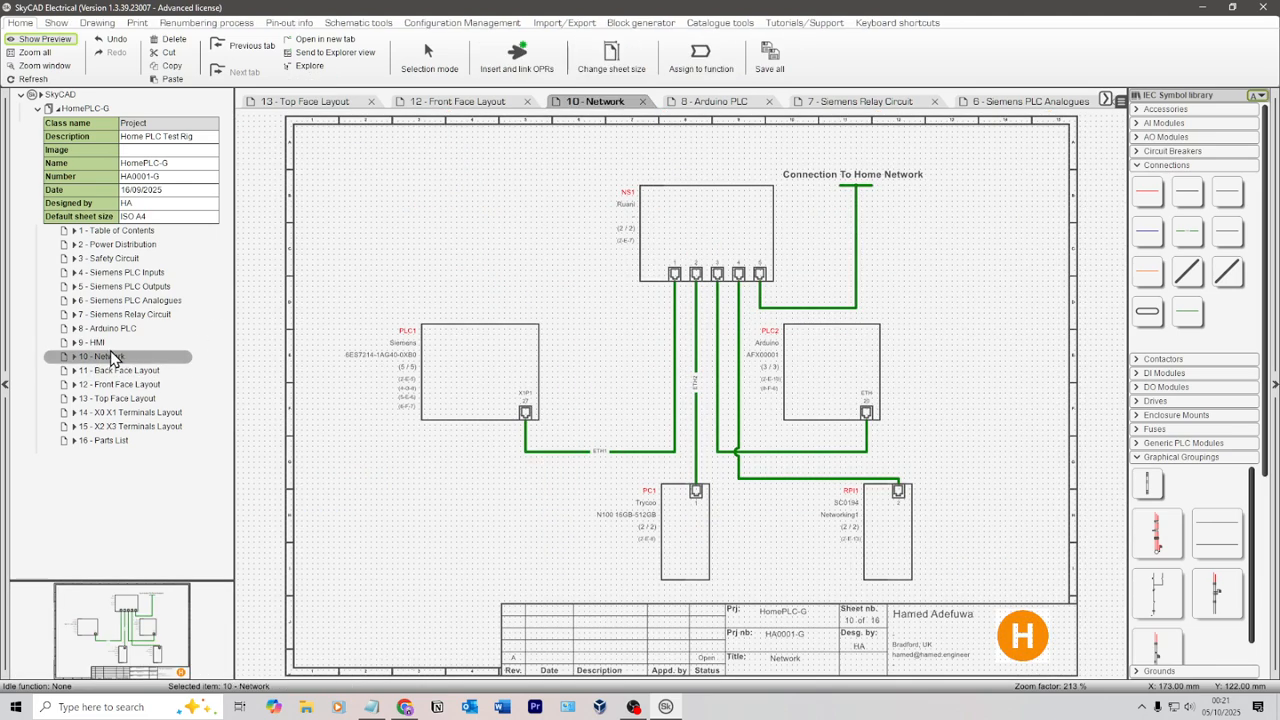
left_click(109, 345)
left_click(637, 331)
key("ctrl+v")
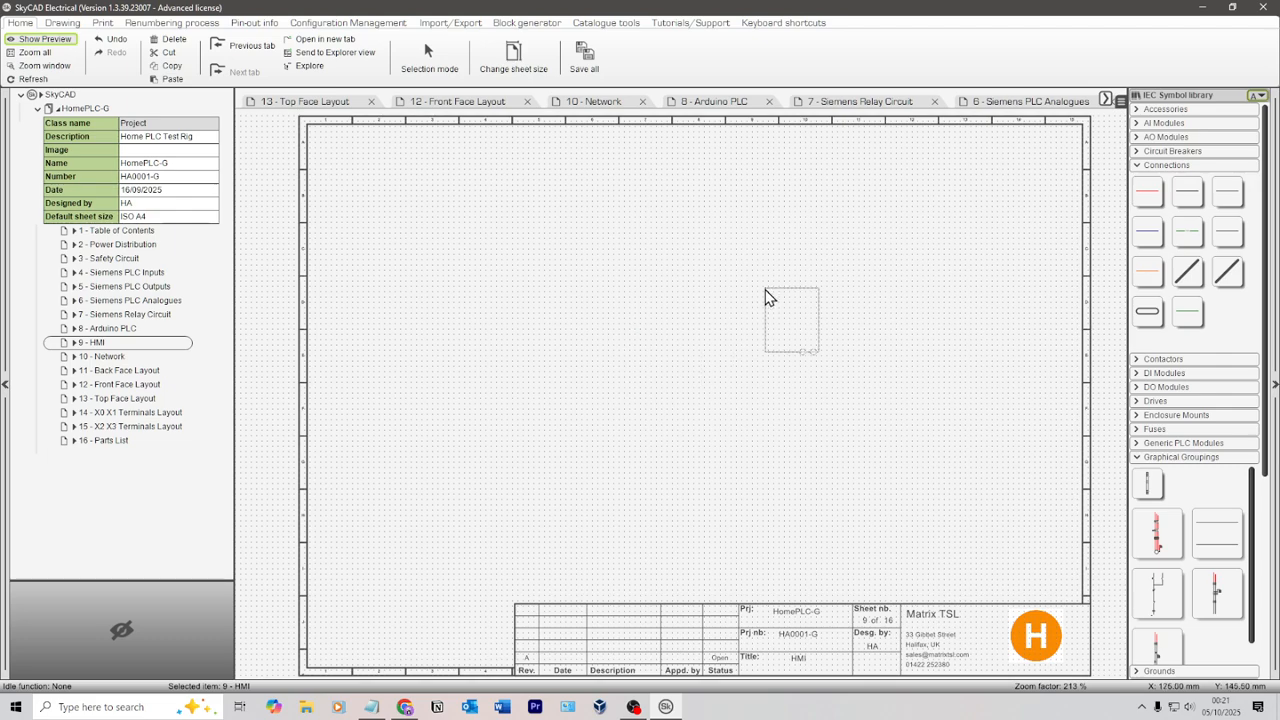
left_click(700, 347)
Link the pasted PC block on the HMI sheet with the PC1 block on the Power Distribution sheet
scroll(700, 347, "up", 2)
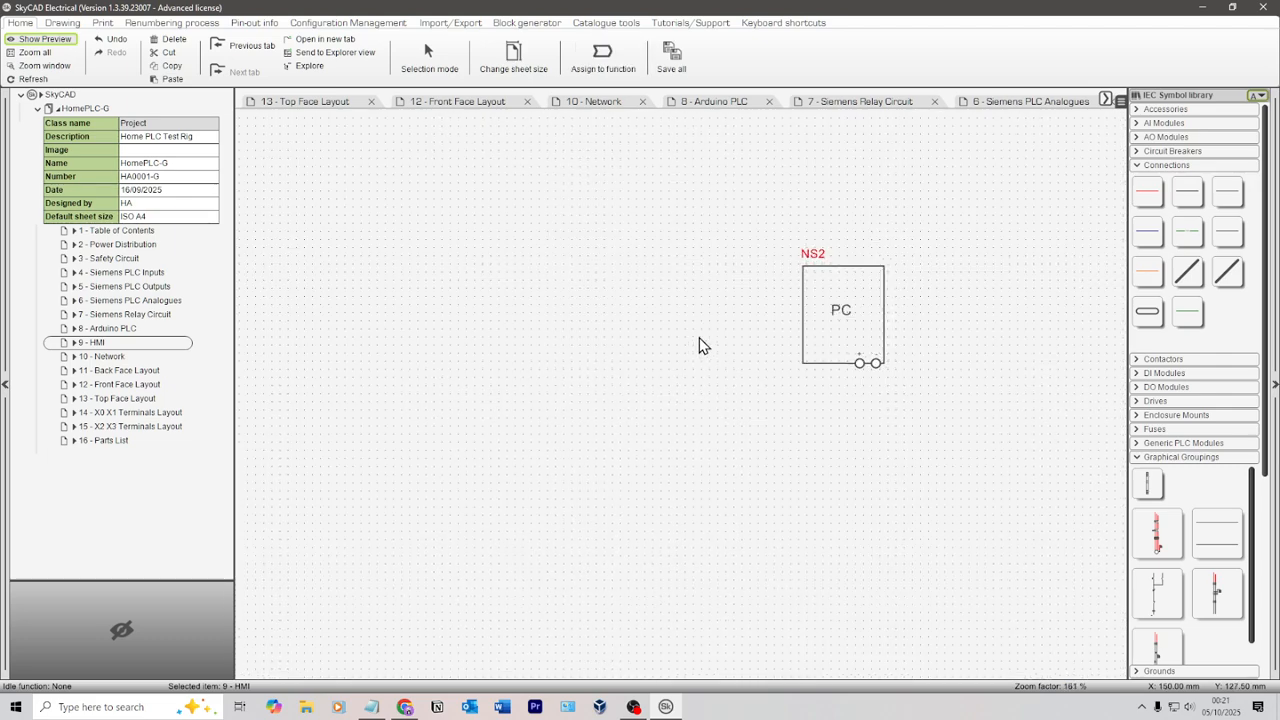
left_click(815, 297)
left_click(495, 55)
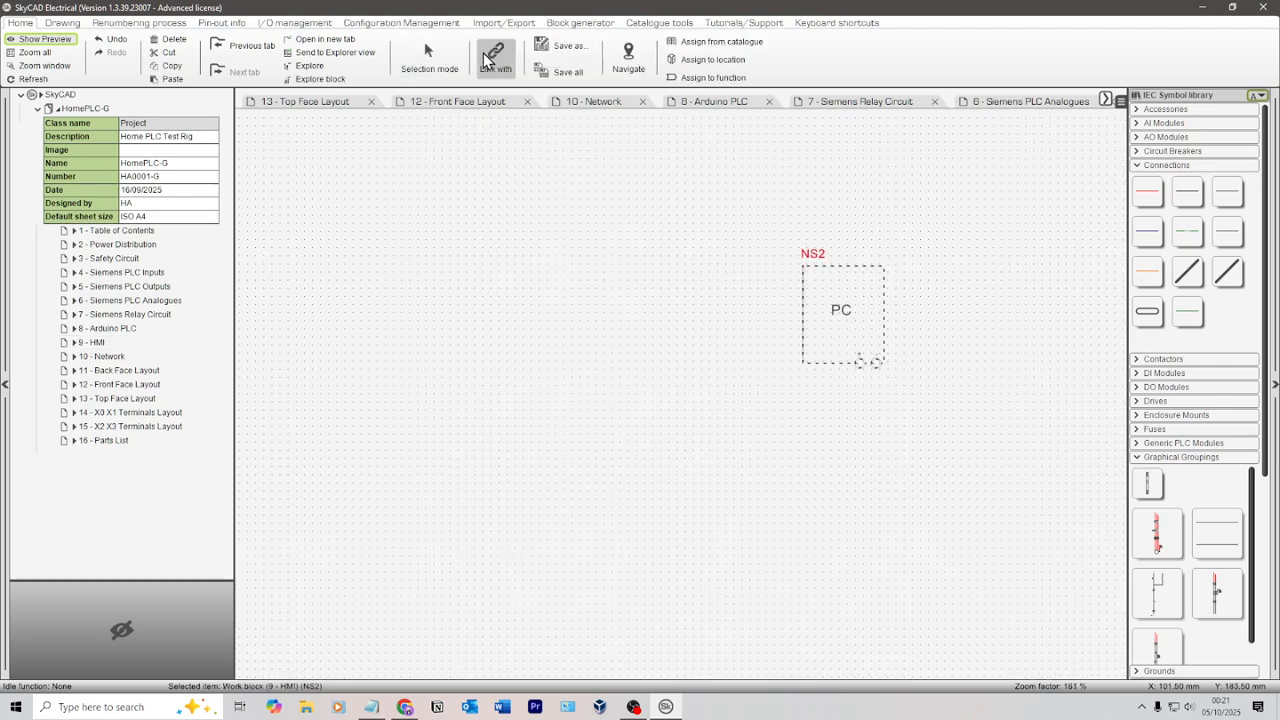
left_click(135, 245)
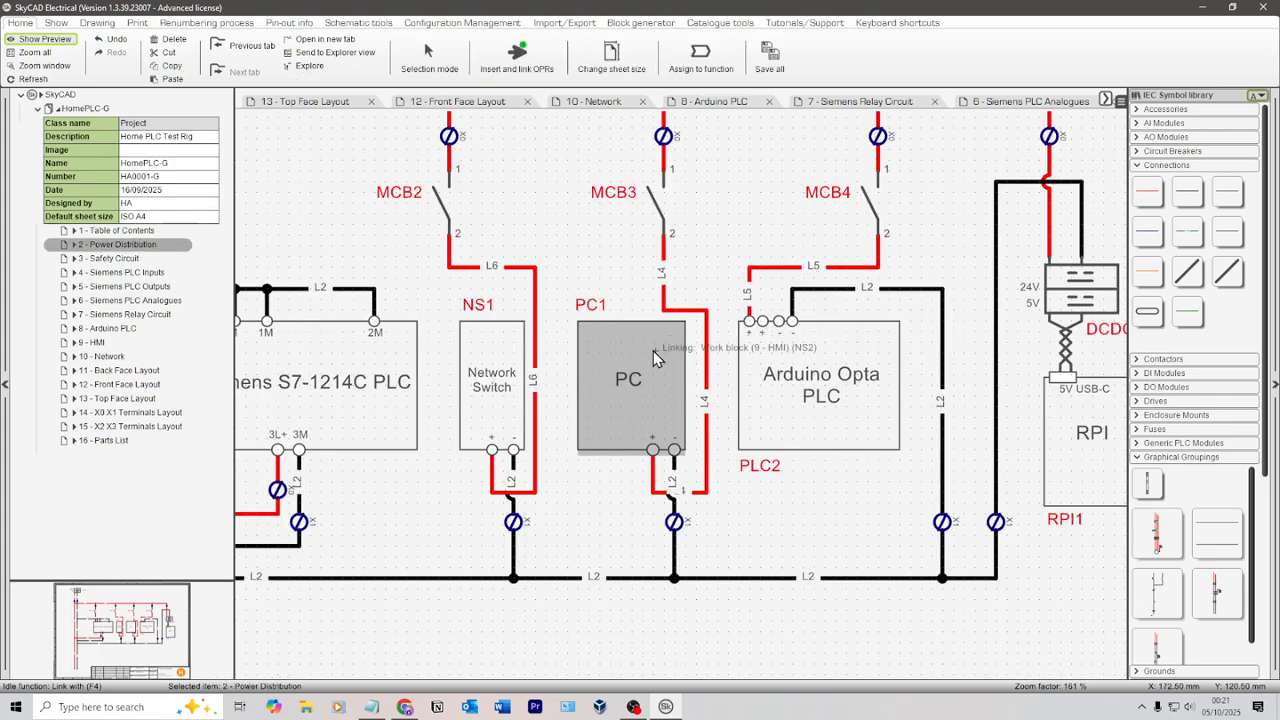
left_click(584, 310)
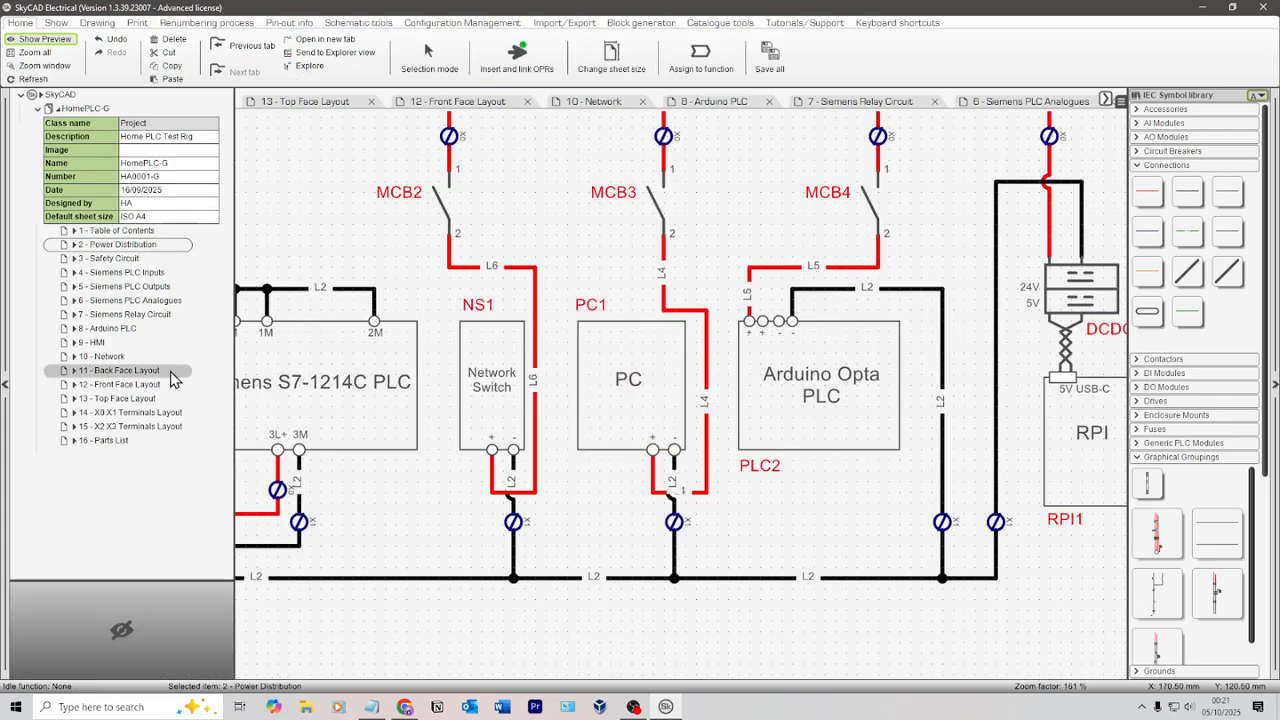
Reposition the PC1 block on the HMI sheet and inspect its properties, closing them without changes
left_click(115, 344)
left_click_drag(845, 318, 694, 326)
double_click(760, 370)
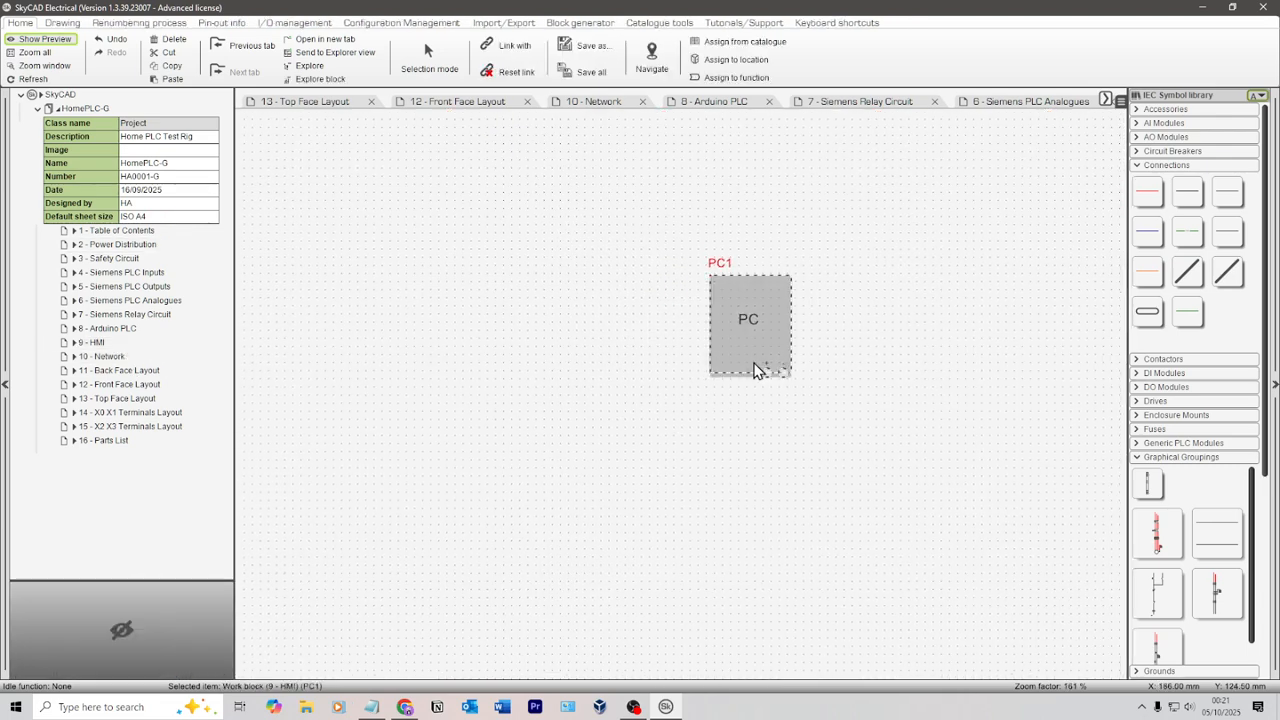
left_click(255, 240)
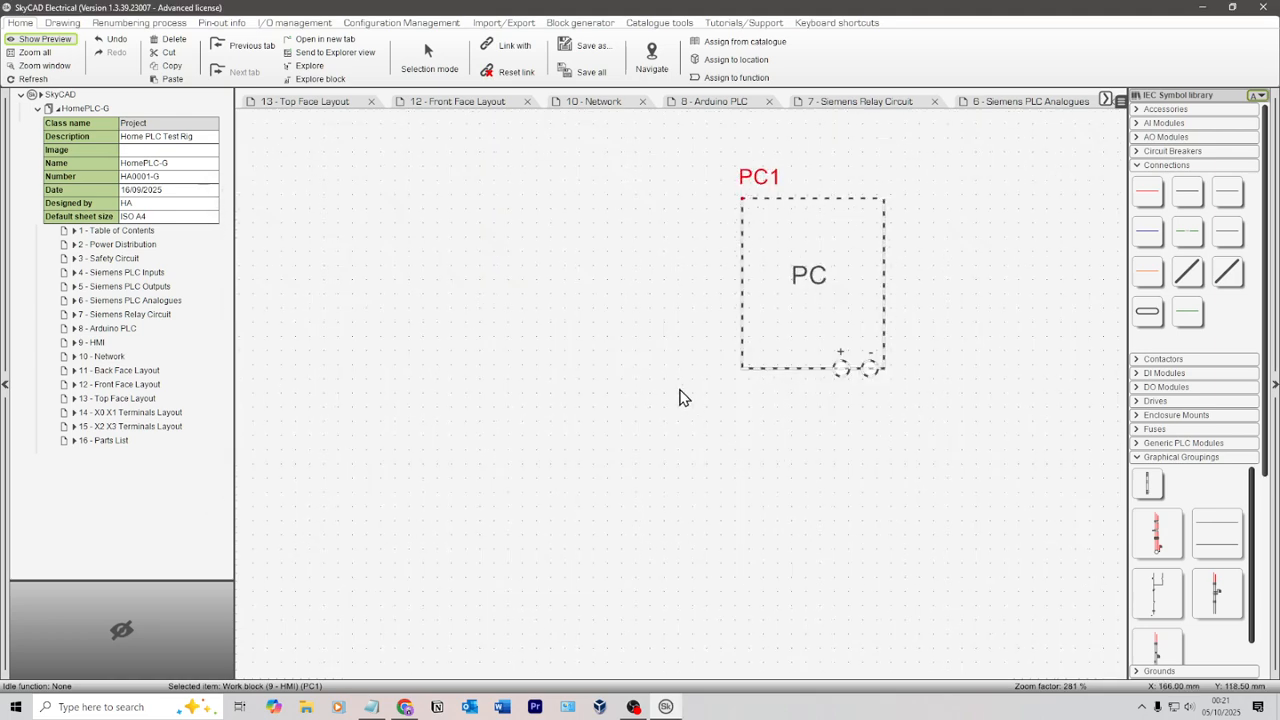
scroll(842, 360, "up", 5)
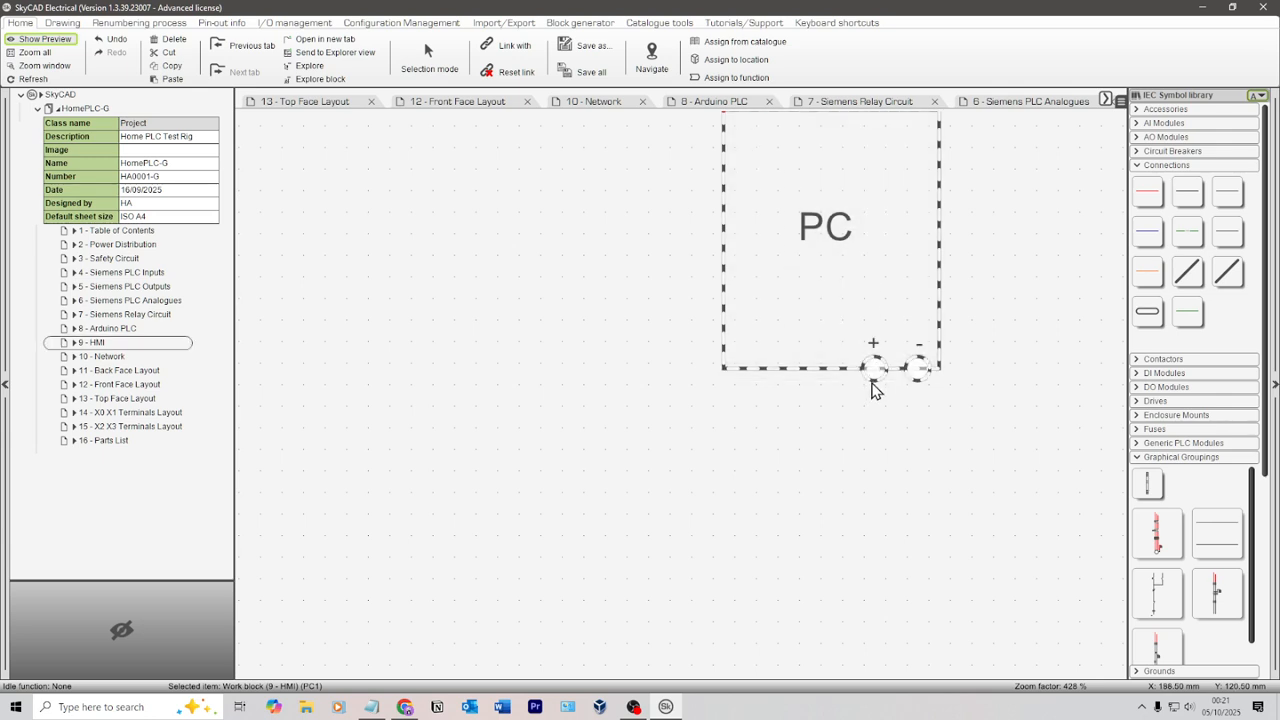
double_click(877, 382)
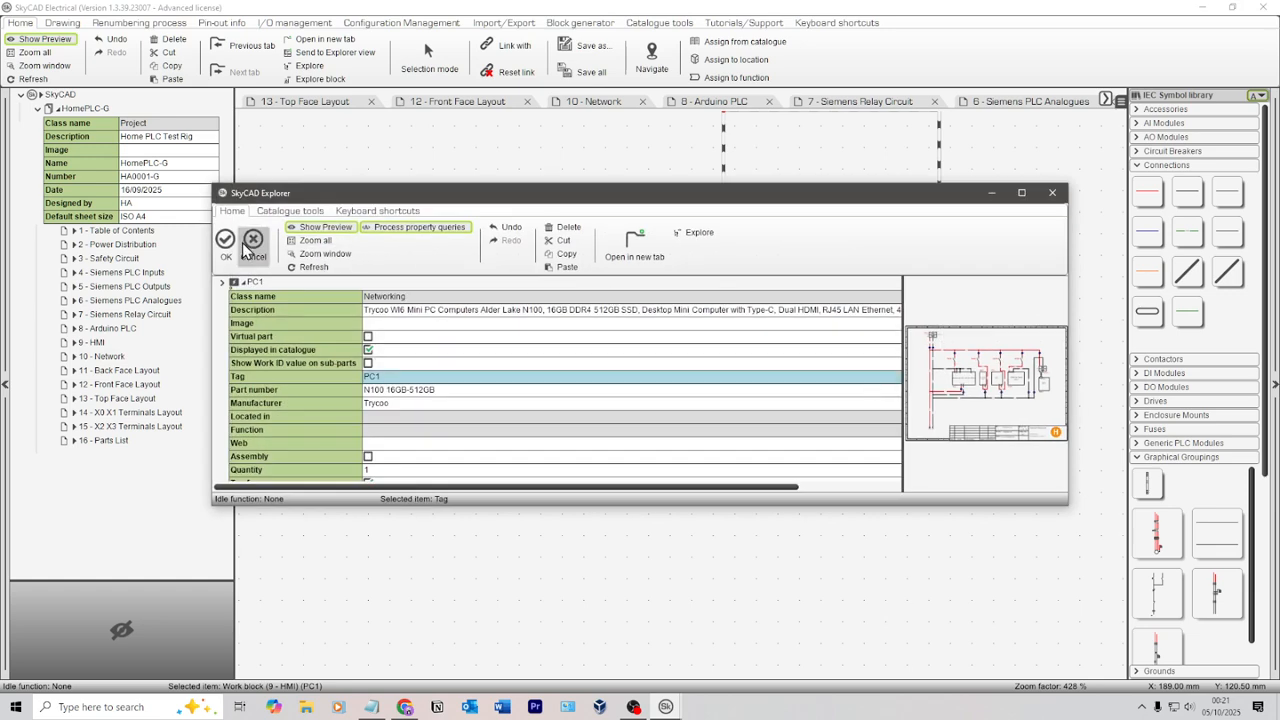
left_click(254, 243)
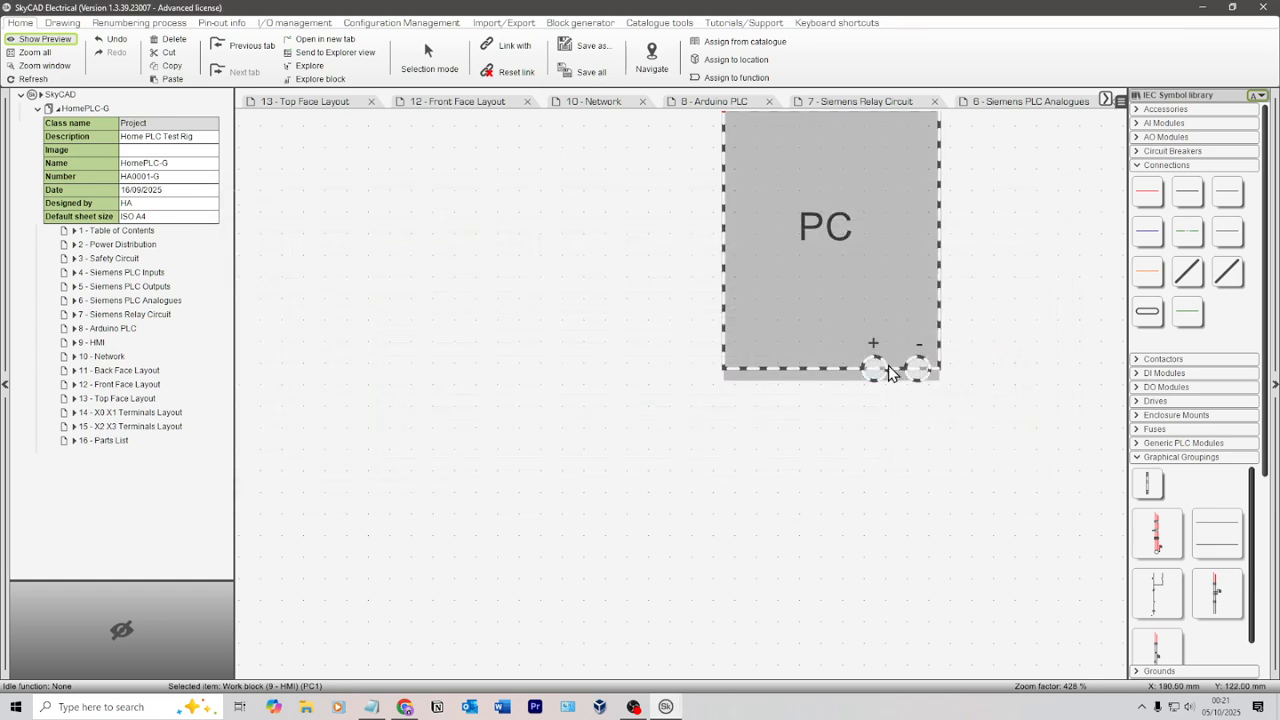
scroll(858, 348, "down", 3)
left_click_drag(858, 348, 795, 395)
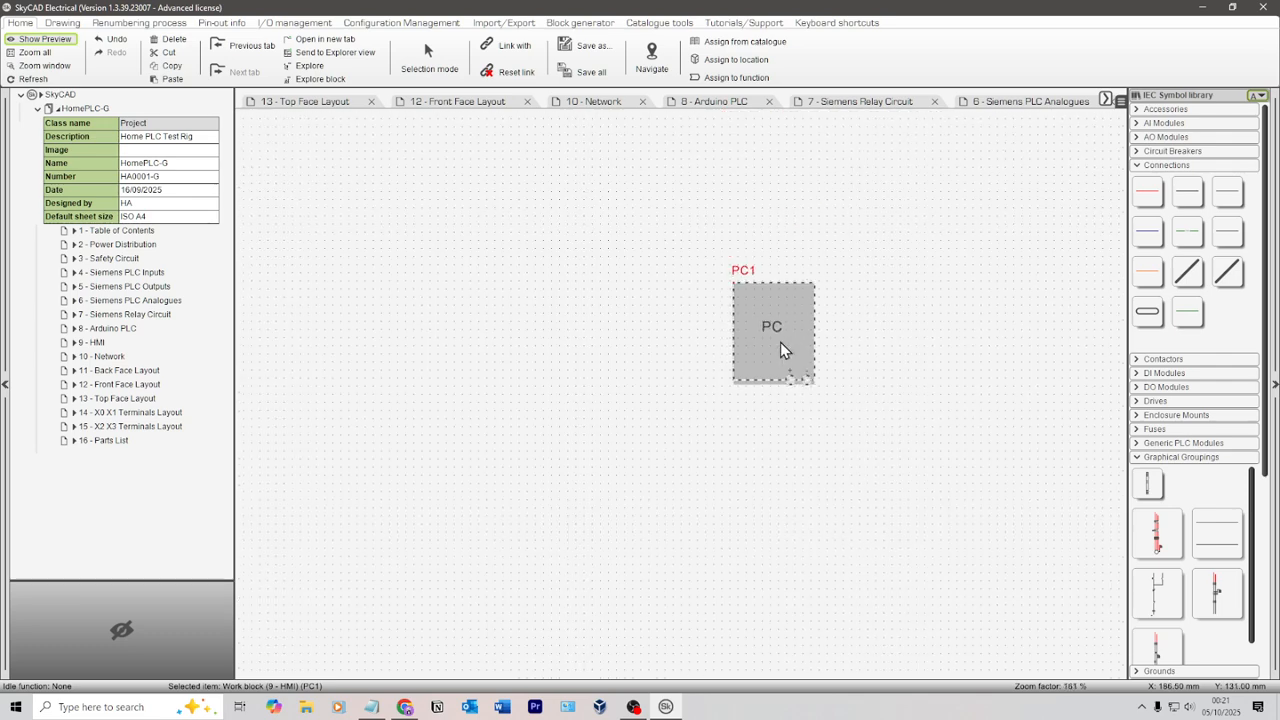
Show the sub-grid, enable snap to grid, and draw a rectangle to the left of the PC1 block, about equally tall
left_click(666, 299)
left_click(62, 22)
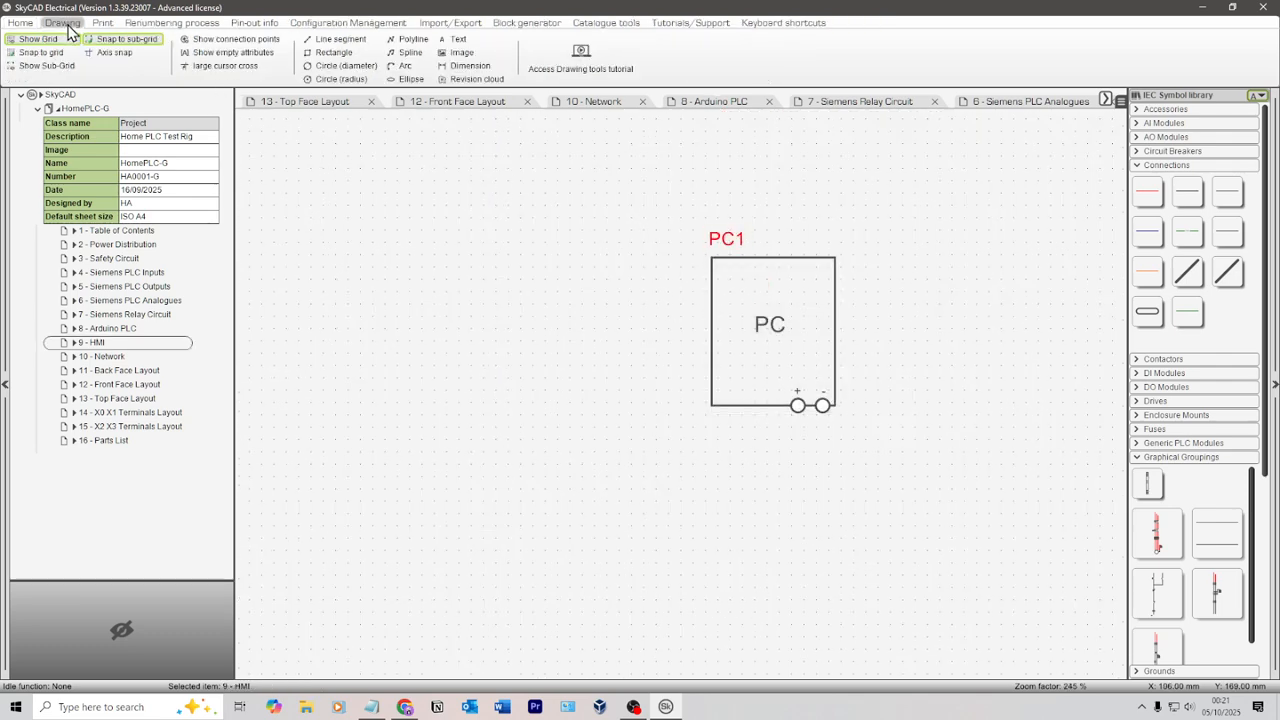
left_click(338, 39)
left_click(338, 52)
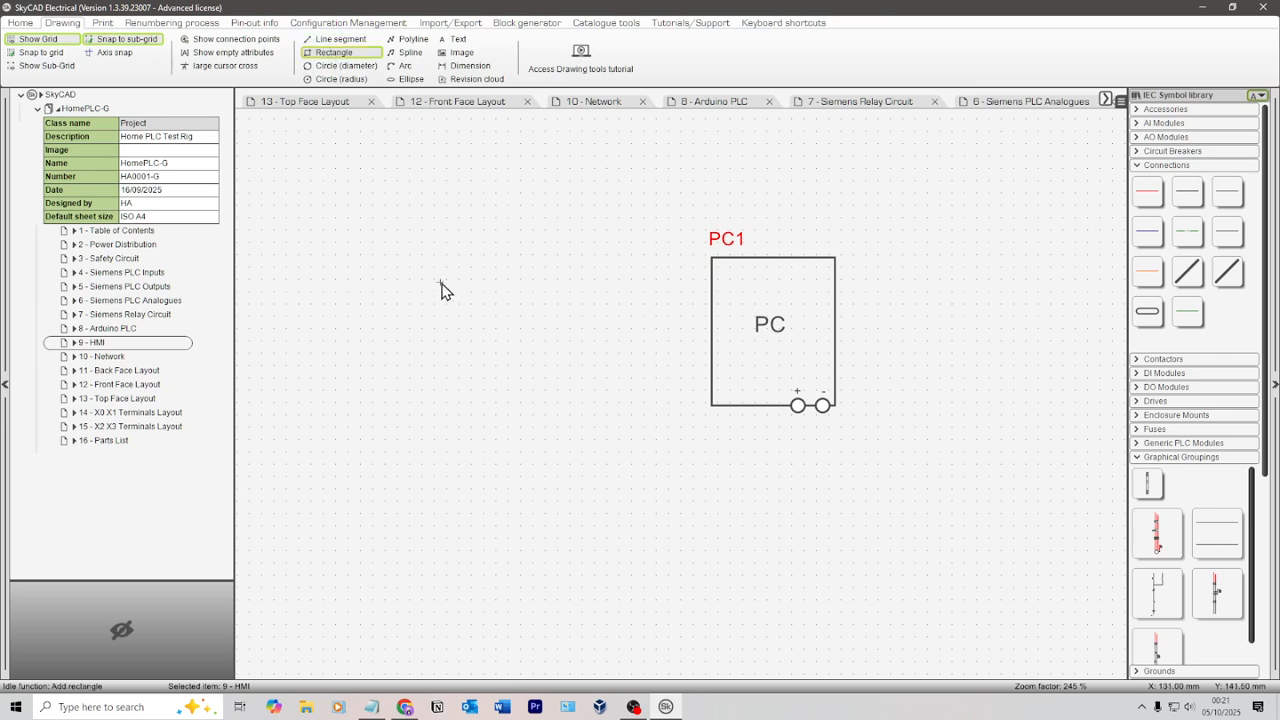
left_click(77, 66)
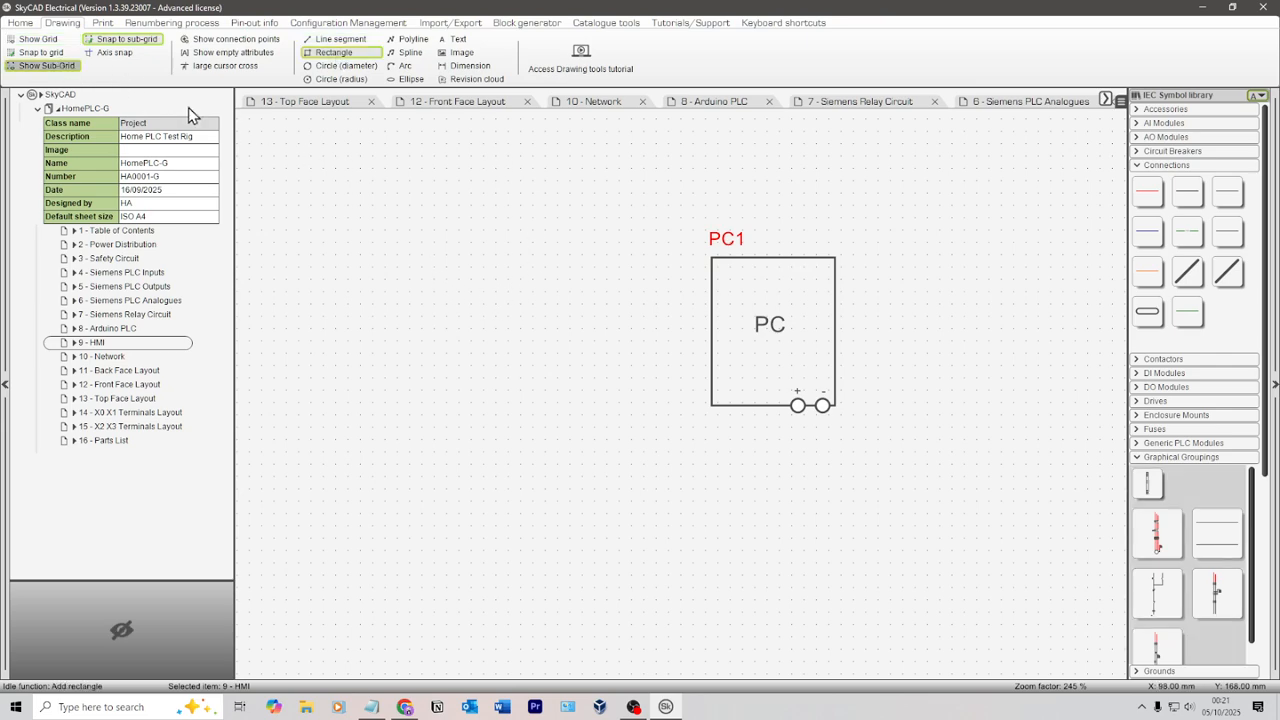
left_click_drag(431, 256, 648, 410)
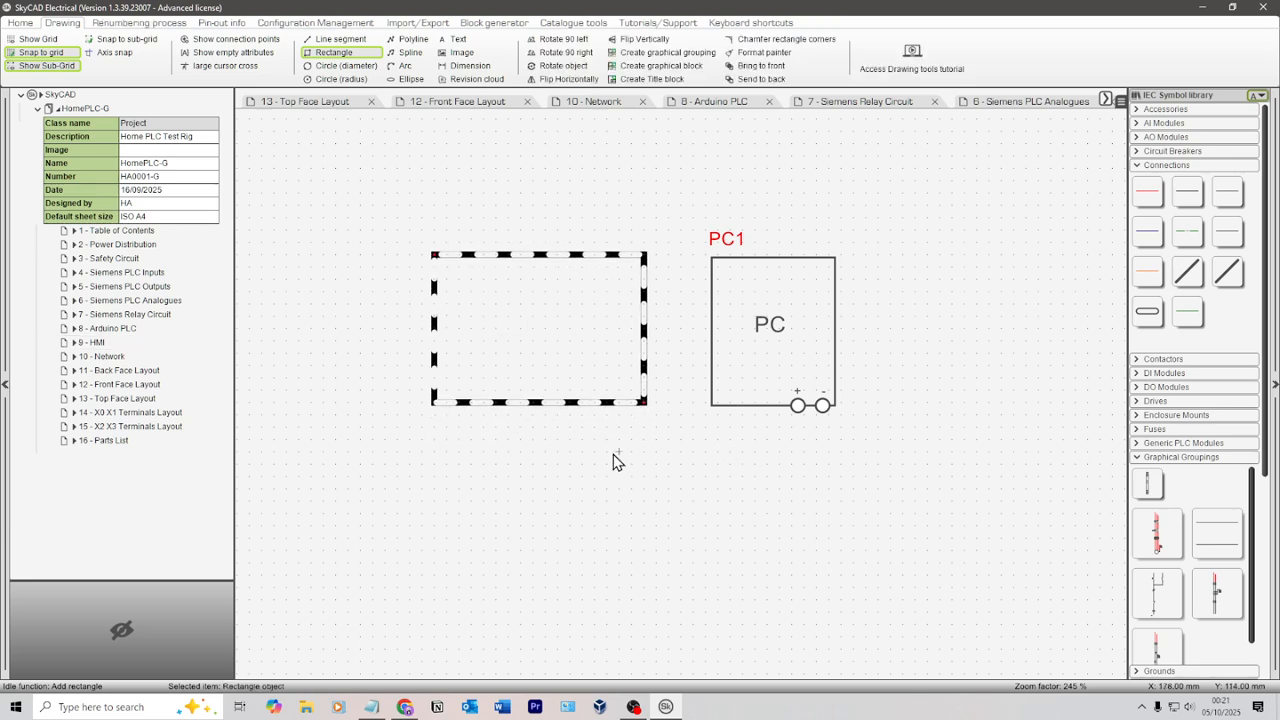
Set the line width of the rectangle beside the PC1 block to 0.5 mm
double_click(628, 403)
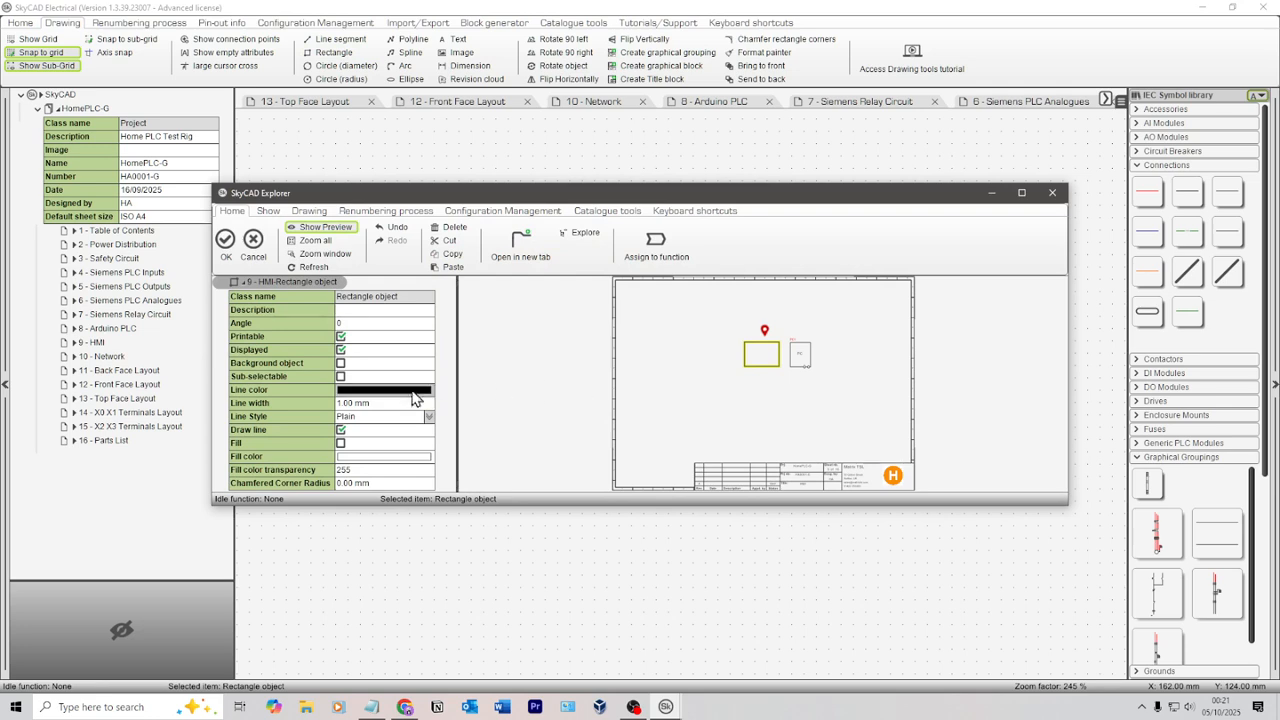
left_click(357, 403)
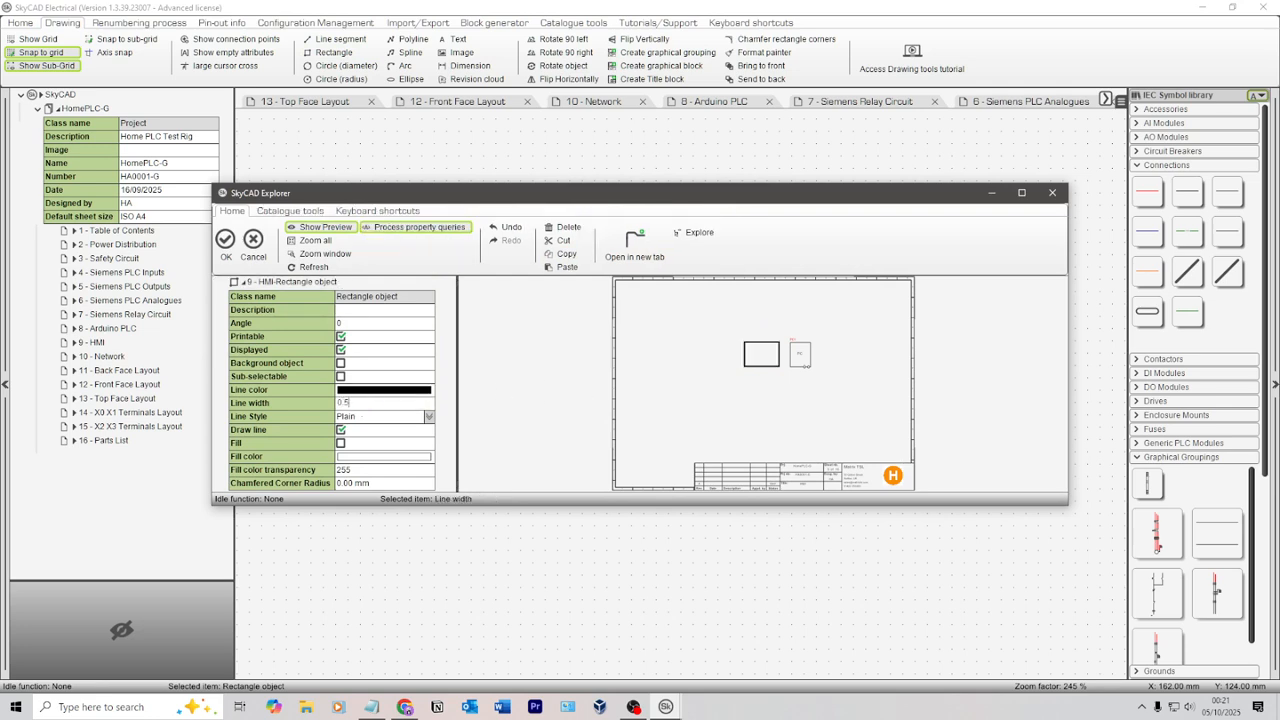
type("0.5")
left_click(226, 238)
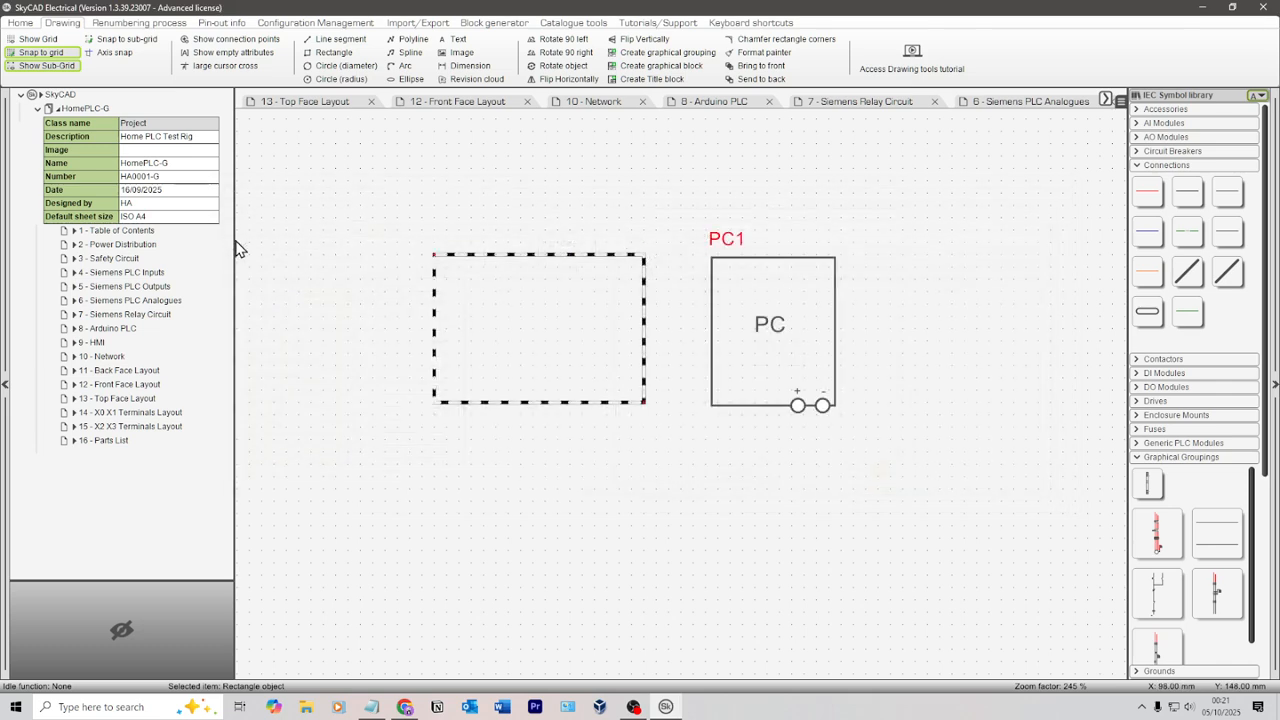
double_click(625, 406)
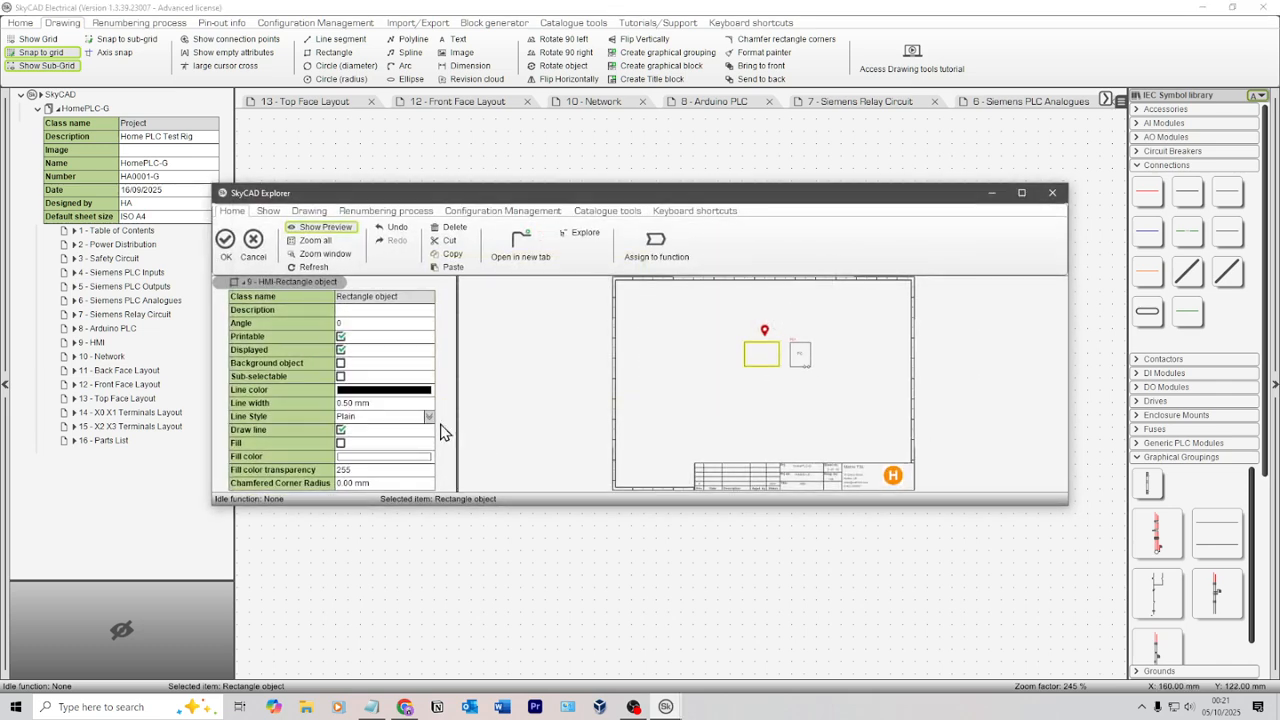
left_click(227, 243)
Change the rectangle's line colour to dark grey with red, green and blue values of 78
double_click(645, 294)
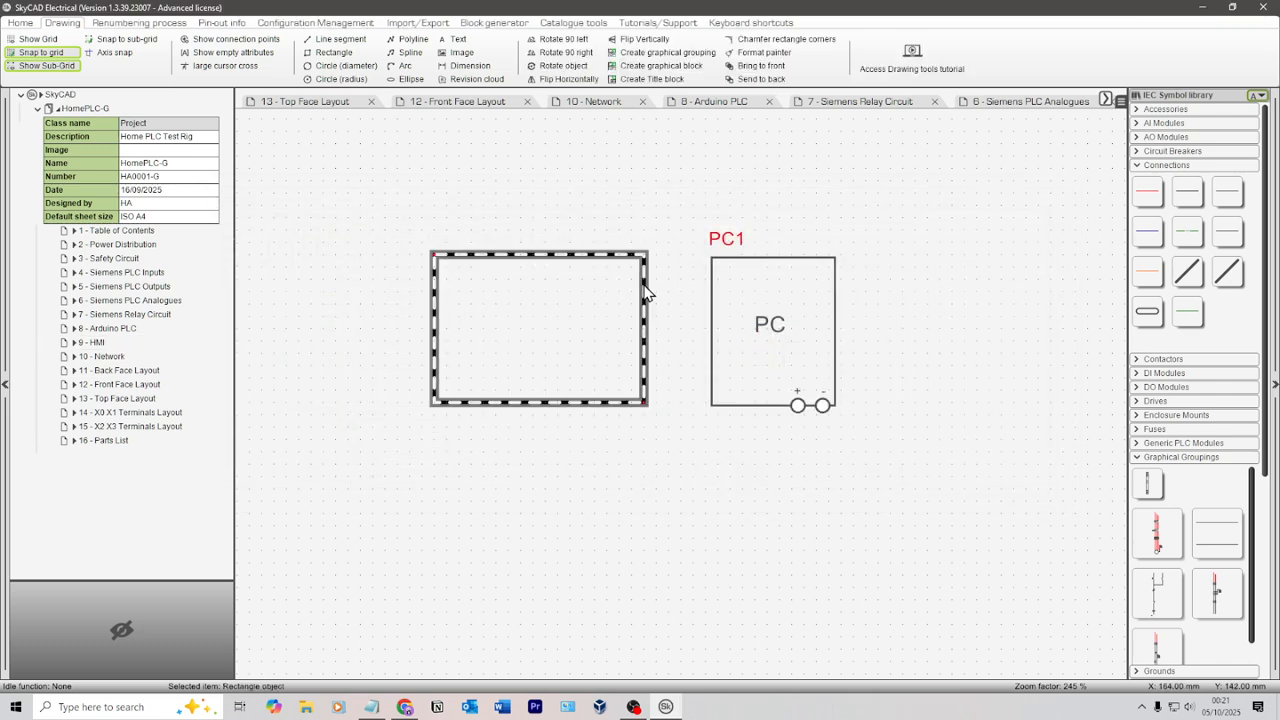
left_click(388, 390)
left_click(388, 390)
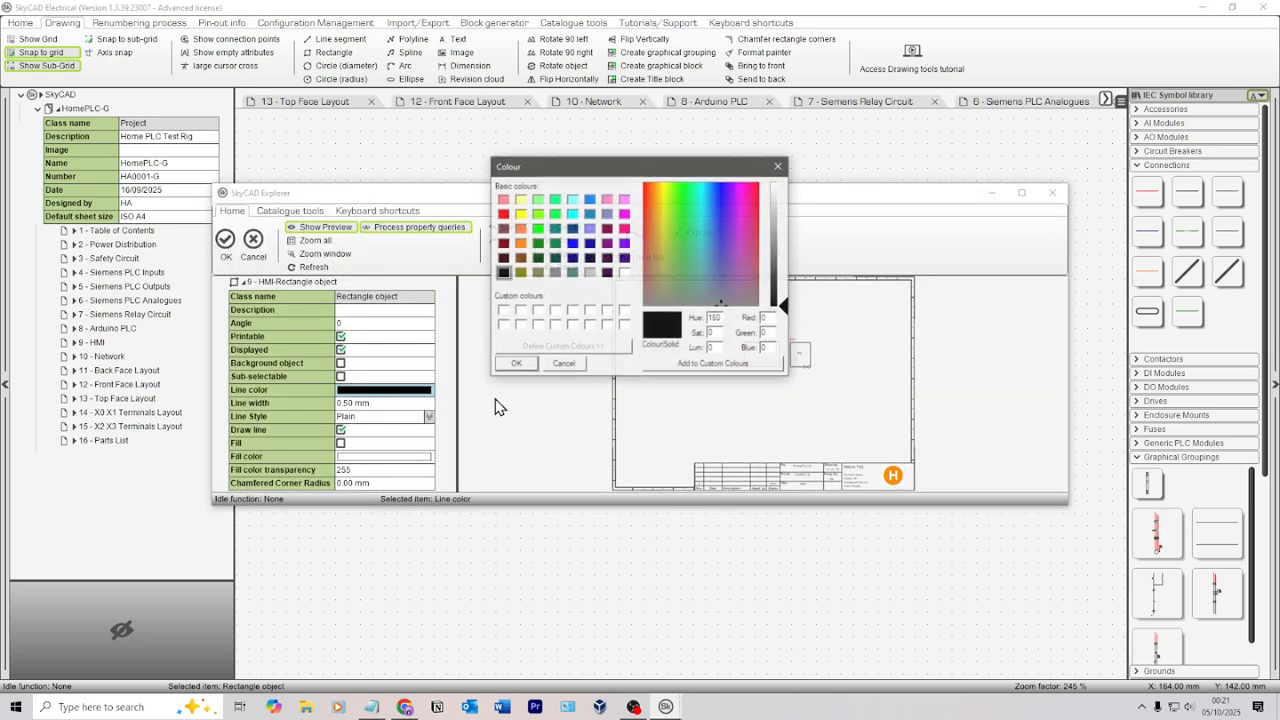
type("78")
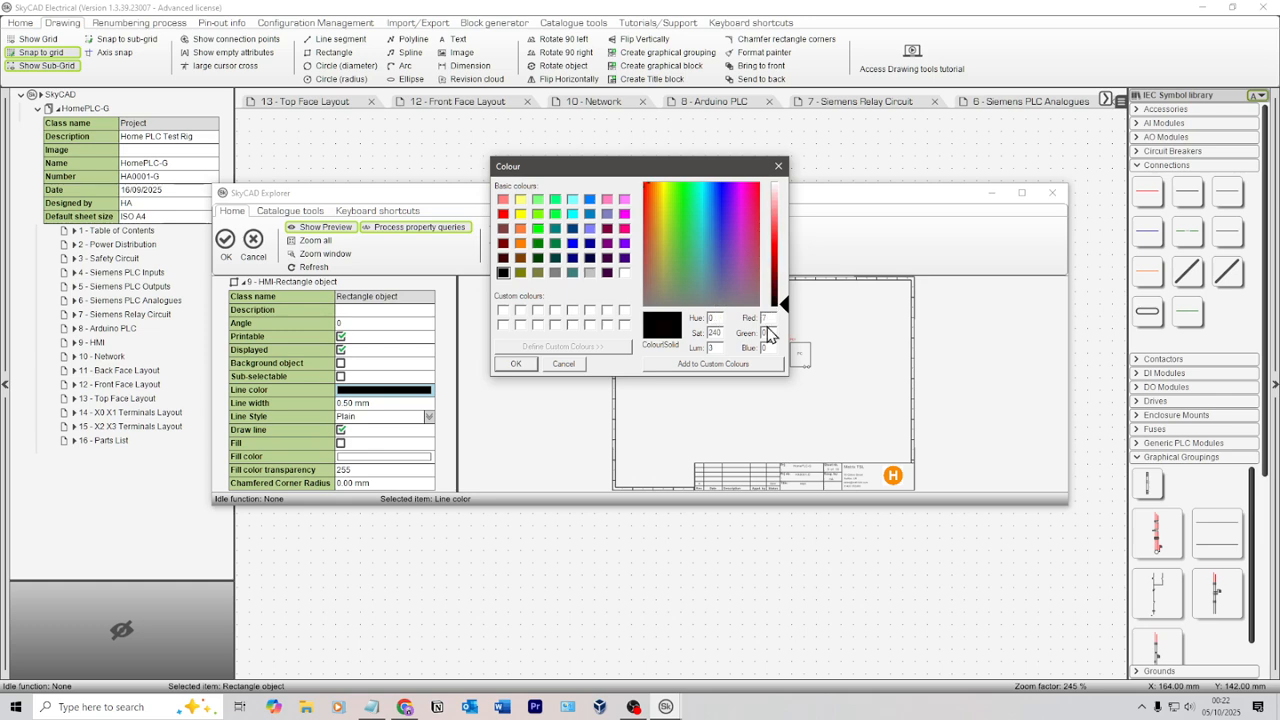
key("Tab")
type("78")
key("Tab")
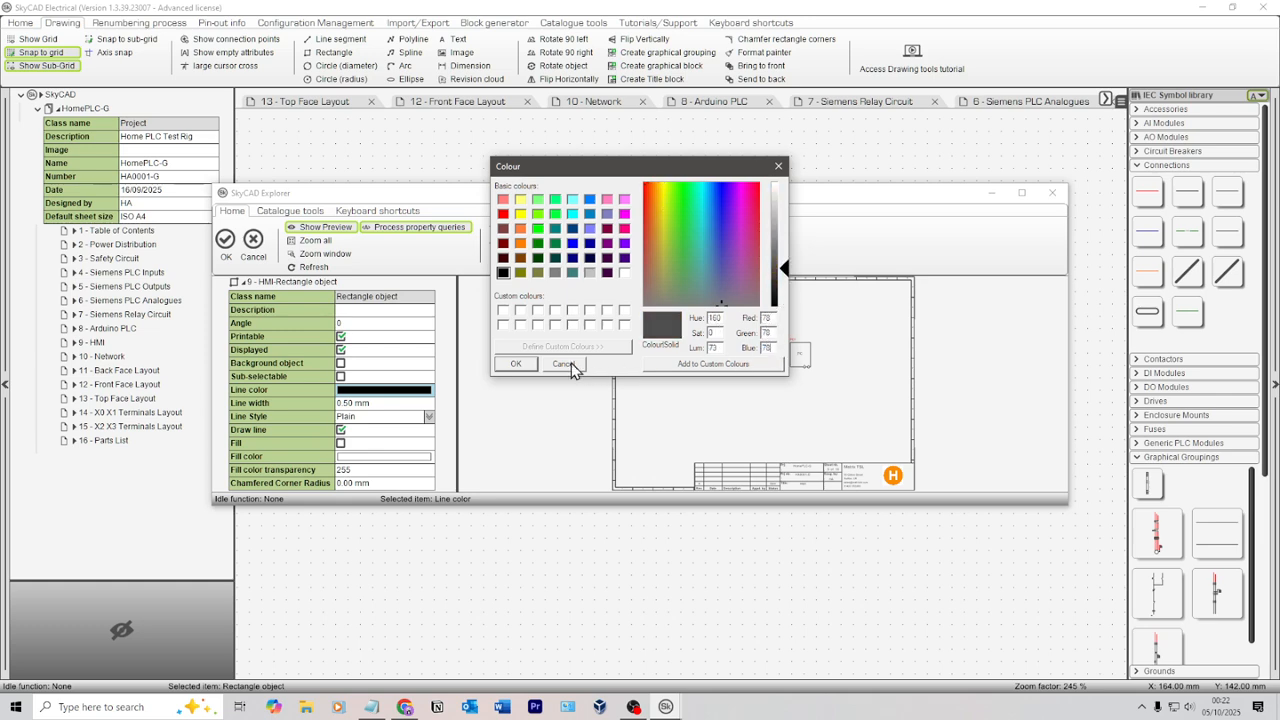
left_click(516, 363)
left_click(225, 240)
left_click(716, 222)
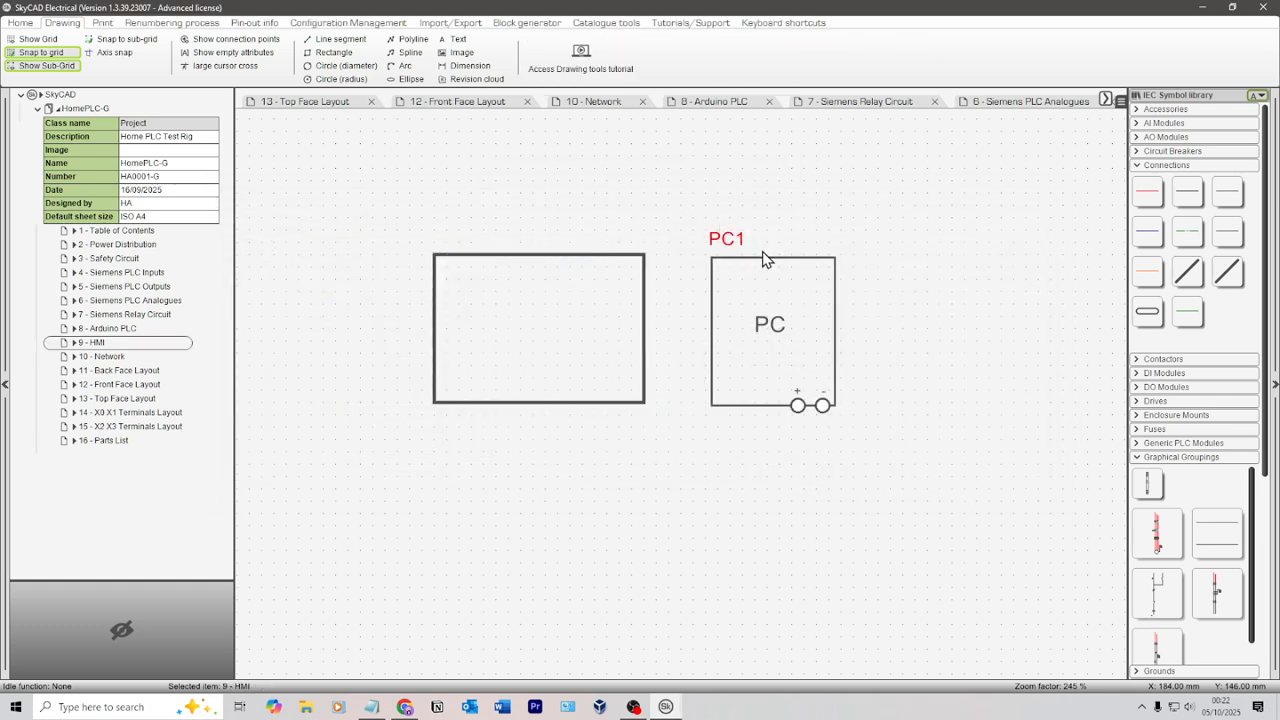
Set the line width of the rectangle beside the PC1 block to 0.25 mm
double_click(643, 314)
left_click(365, 403)
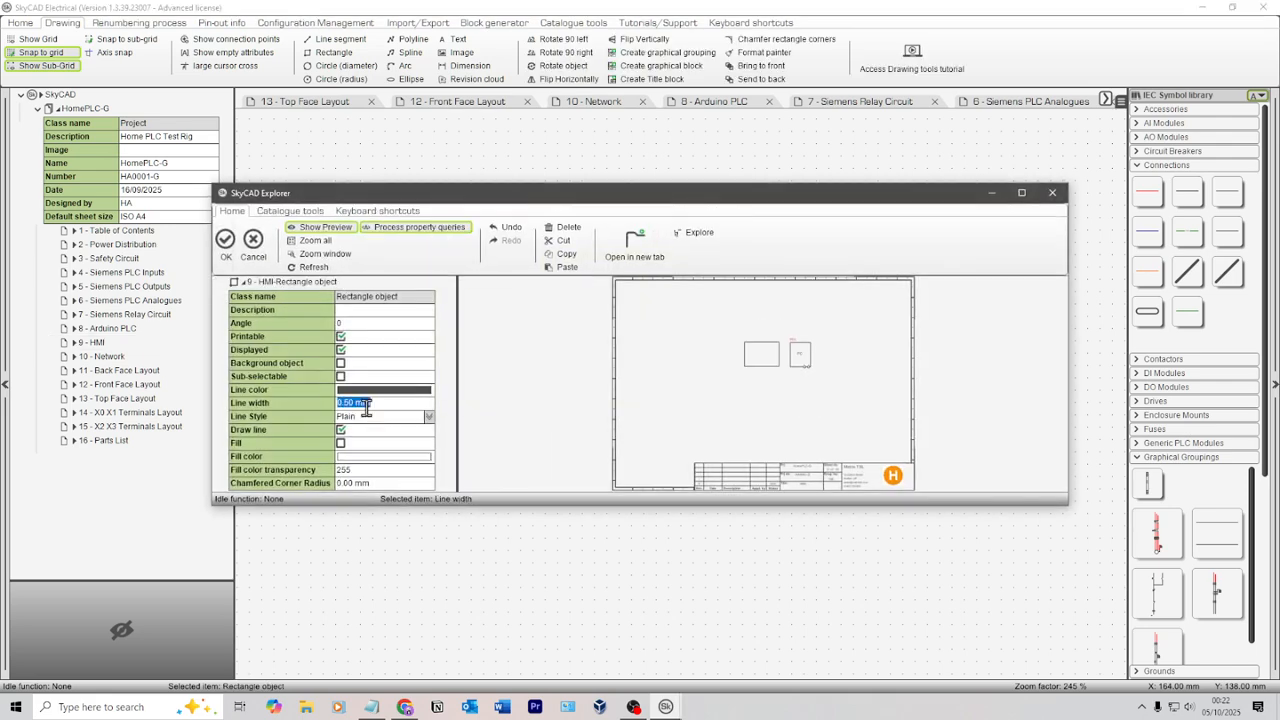
type("0.25")
key("Return")
left_click(225, 241)
scroll(714, 275, "up", 2)
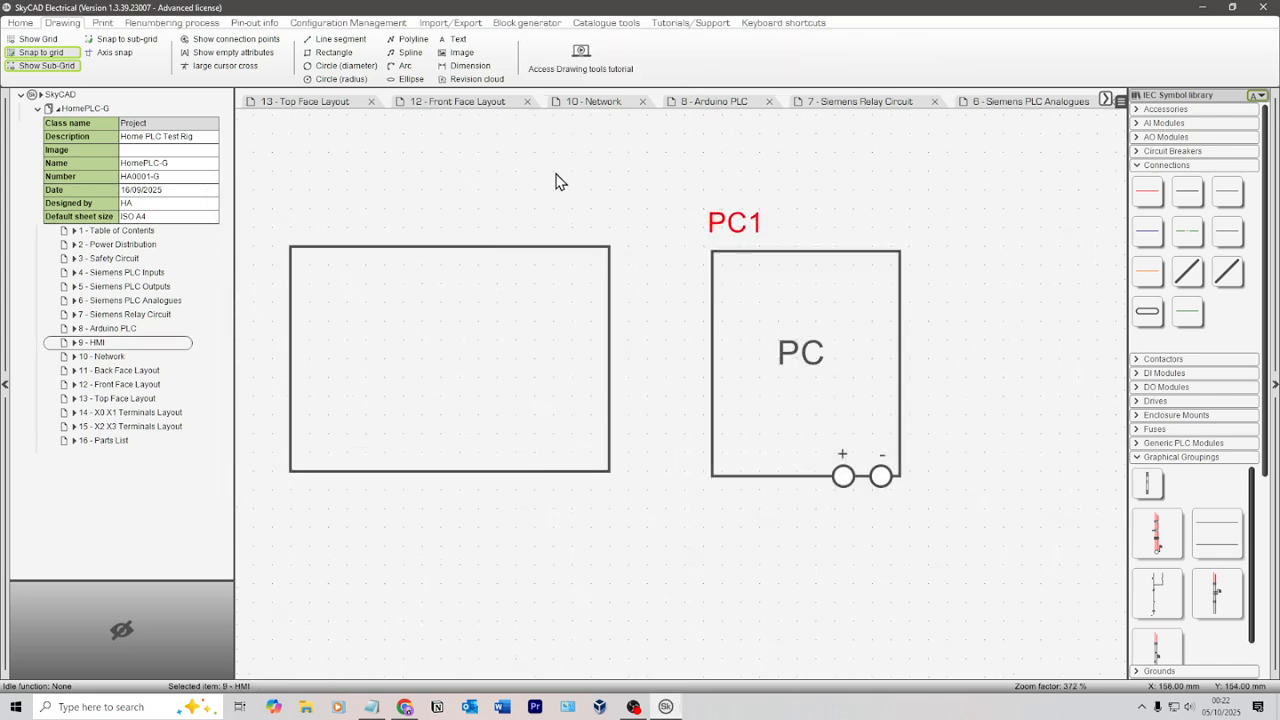
left_click_drag(612, 273, 612, 289)
scroll(640, 282, "down", 3)
left_click(656, 289)
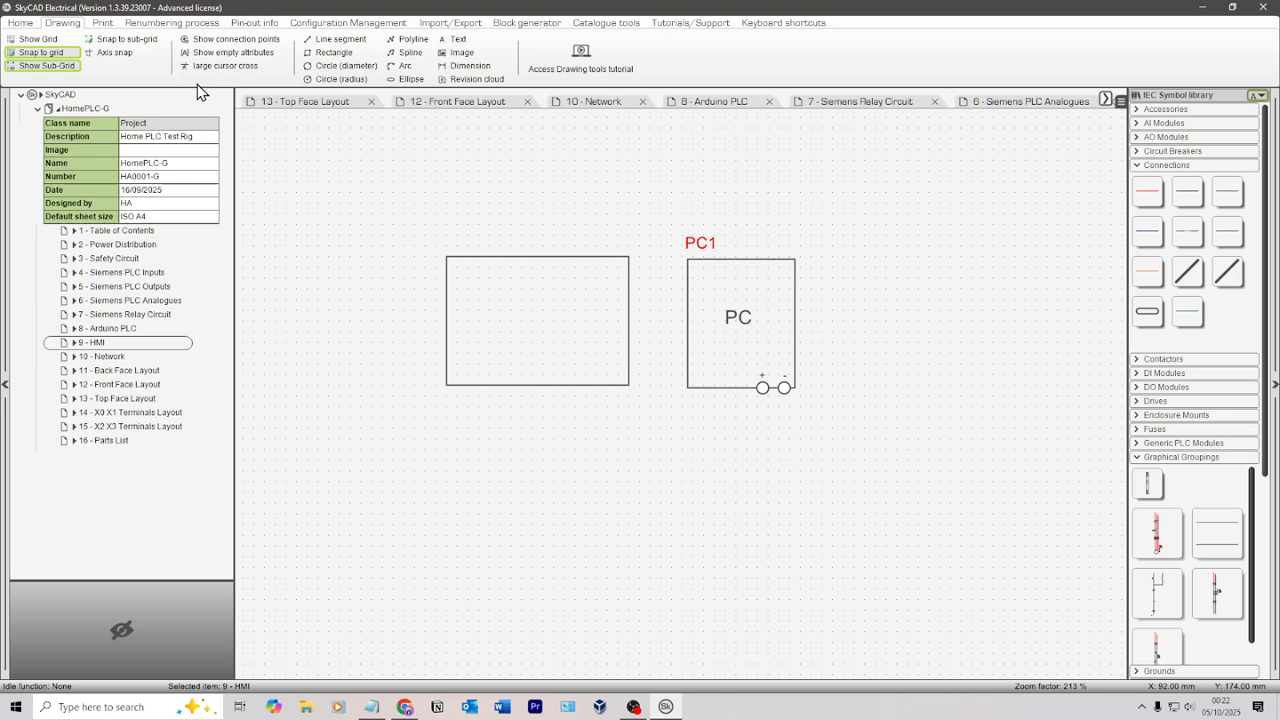
Add the text "PC" in size 40 and centre it inside the large rectangle
left_click(458, 38)
left_click(514, 306)
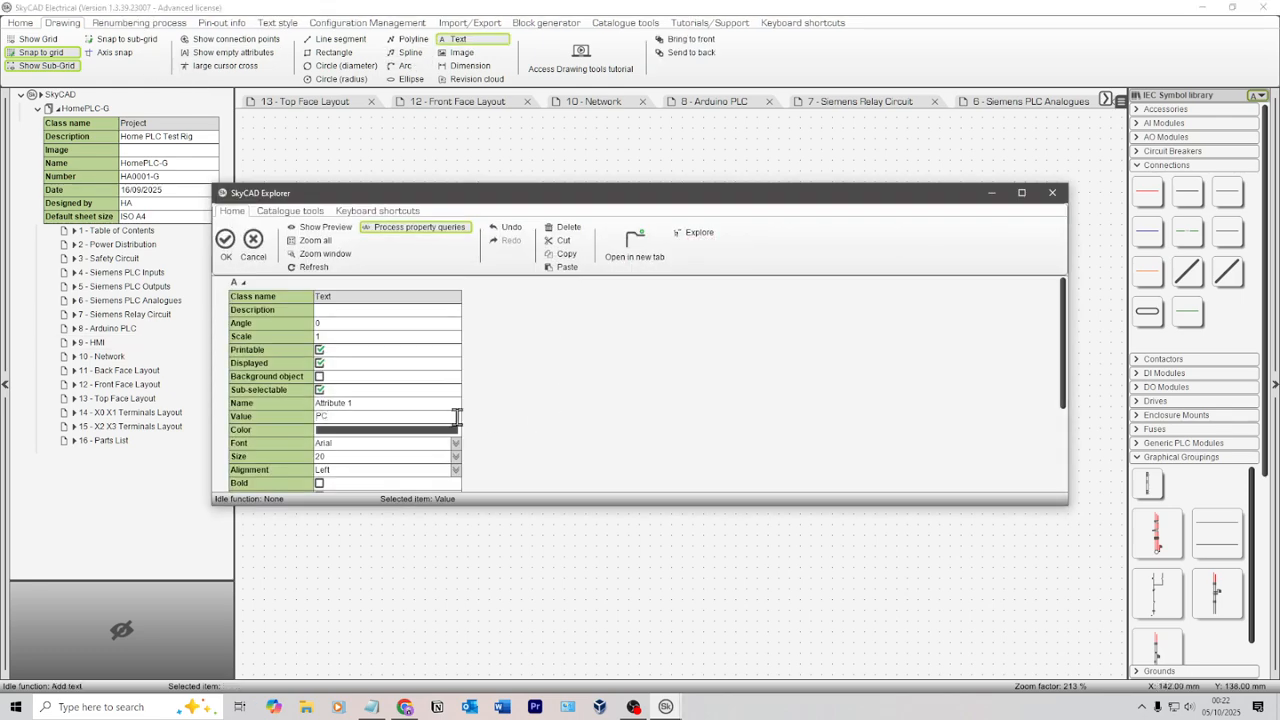
left_click(455, 456)
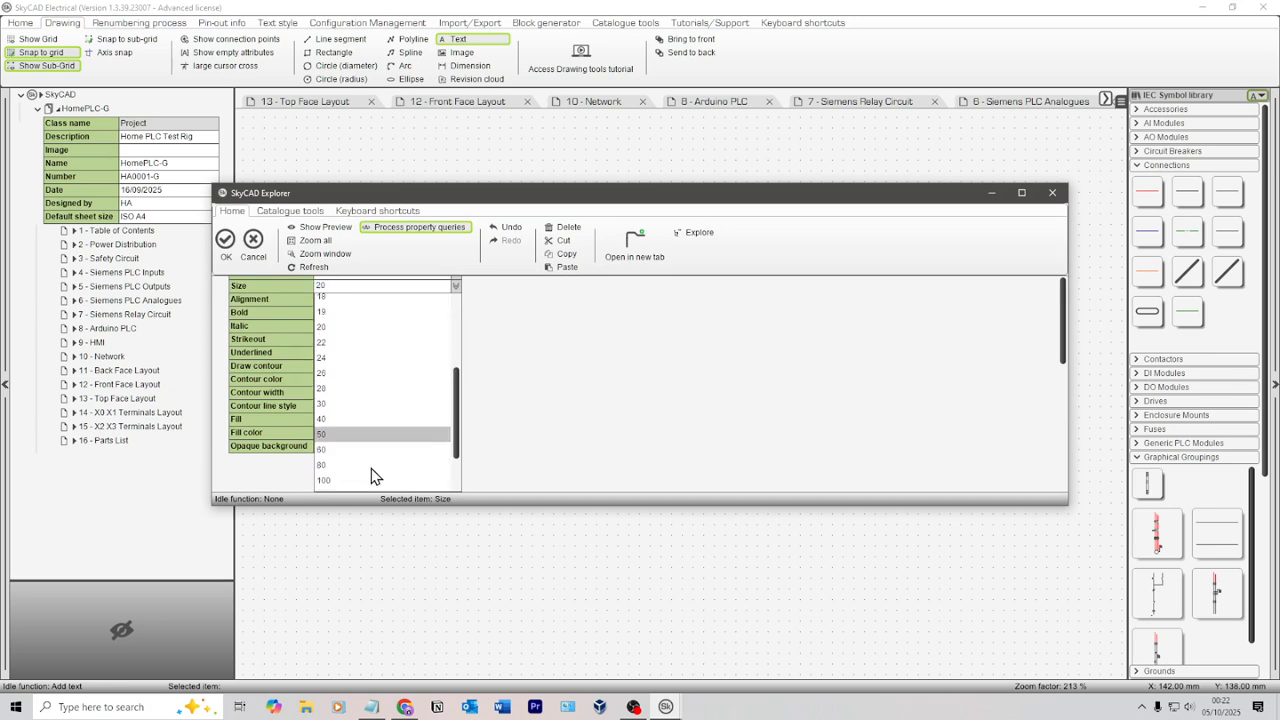
left_click(340, 418)
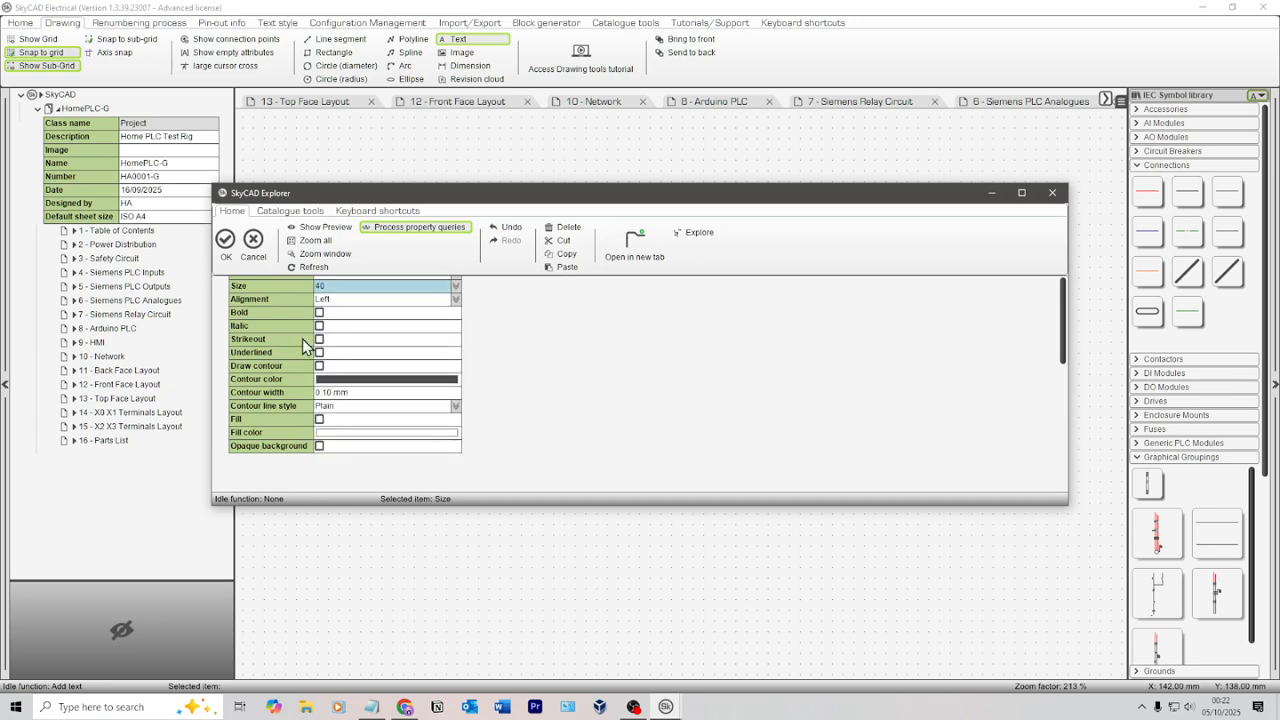
left_click(225, 246)
key("Escape")
mouse_move(529, 299)
left_mouse_down()
mouse_move(530, 320)
mouse_move(543, 320)
left_mouse_up()
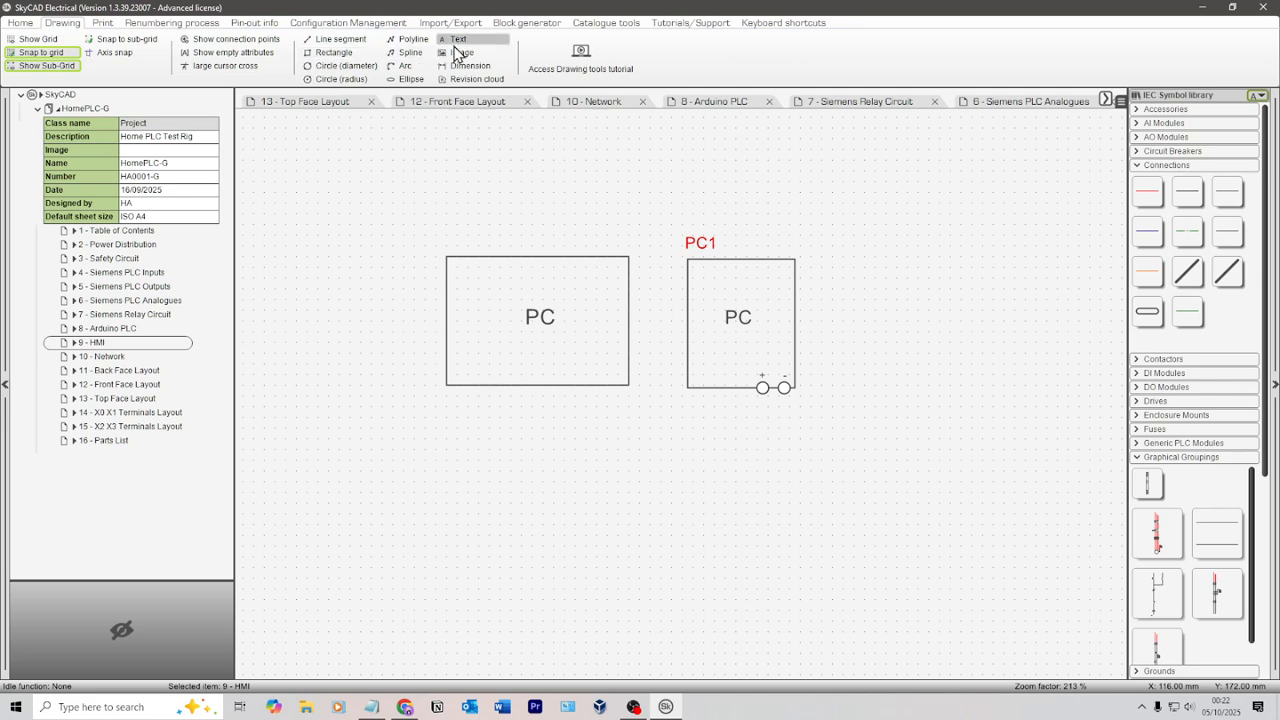
Draw two small rectangles straddling the large rectangle's lower edge, the right one slightly wider than the left
left_click(333, 52)
scroll(504, 373, "up", 3)
scroll(470, 390, "up", 1)
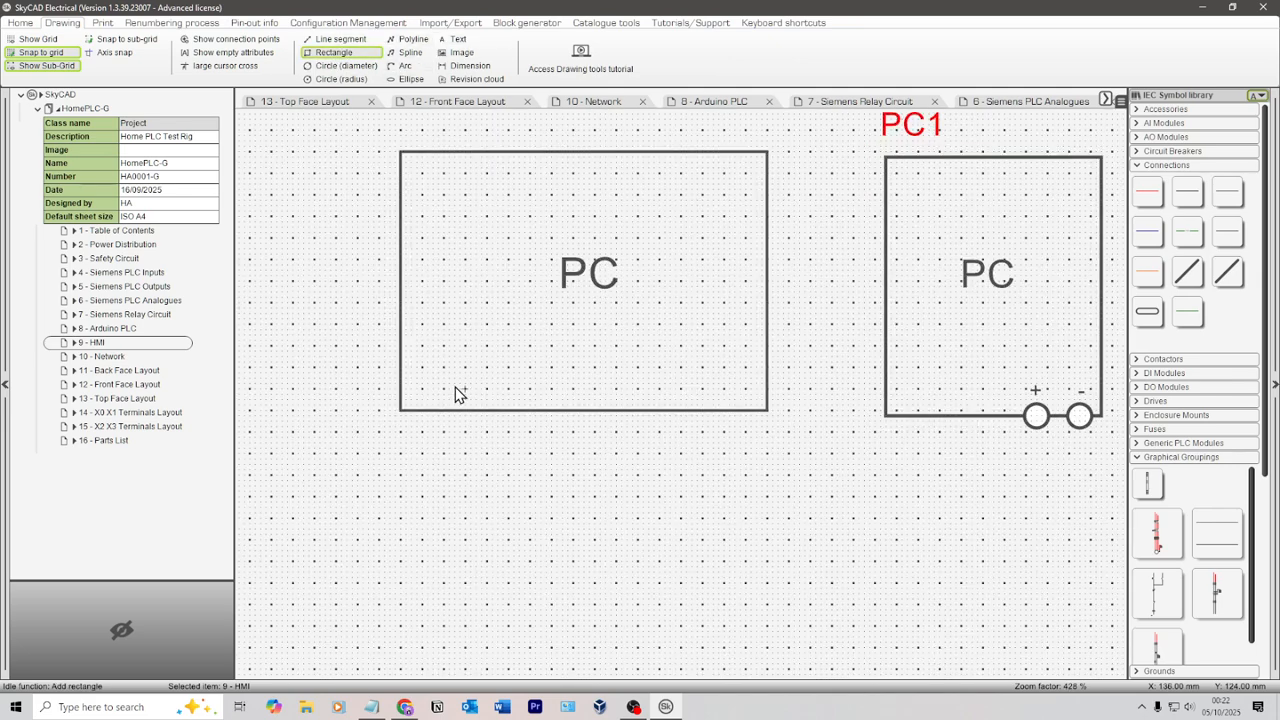
left_click_drag(443, 390, 531, 432)
left_click_drag(619, 389, 714, 431)
scroll(537, 451, "down", 1)
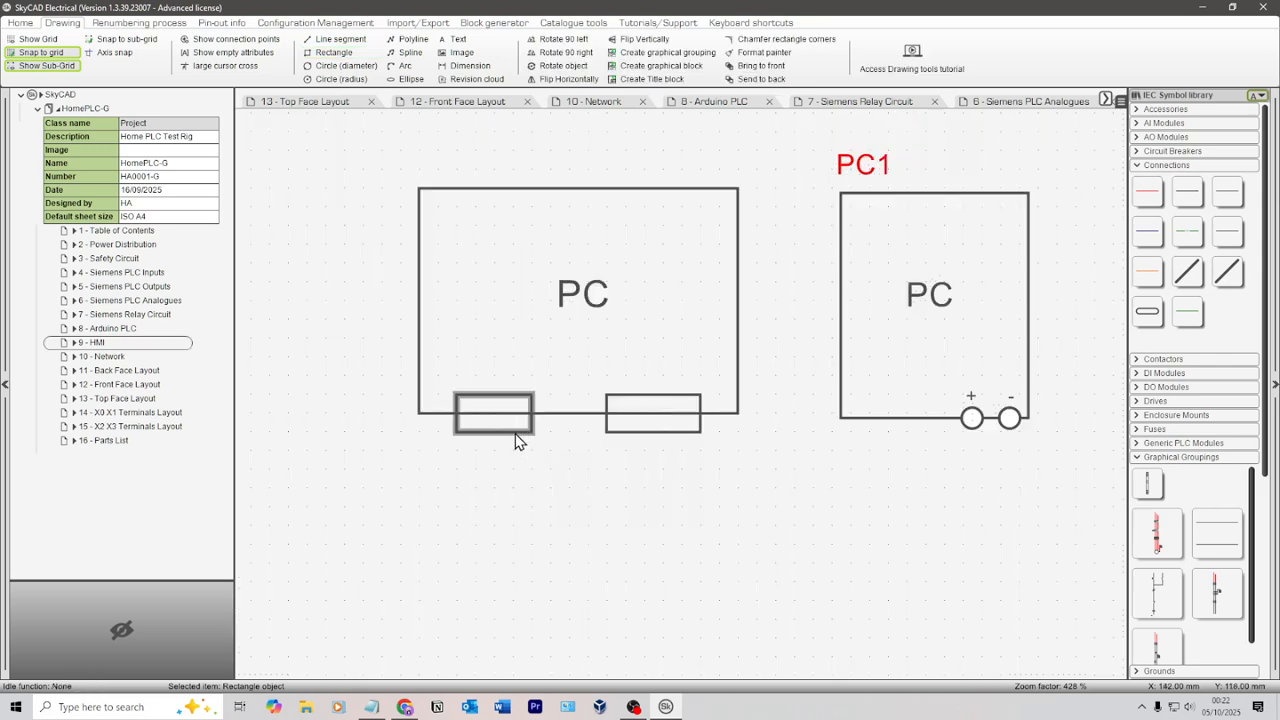
Turn on the fill for both small rectangles so they hide the large rectangle's edge behind them
double_click(517, 435)
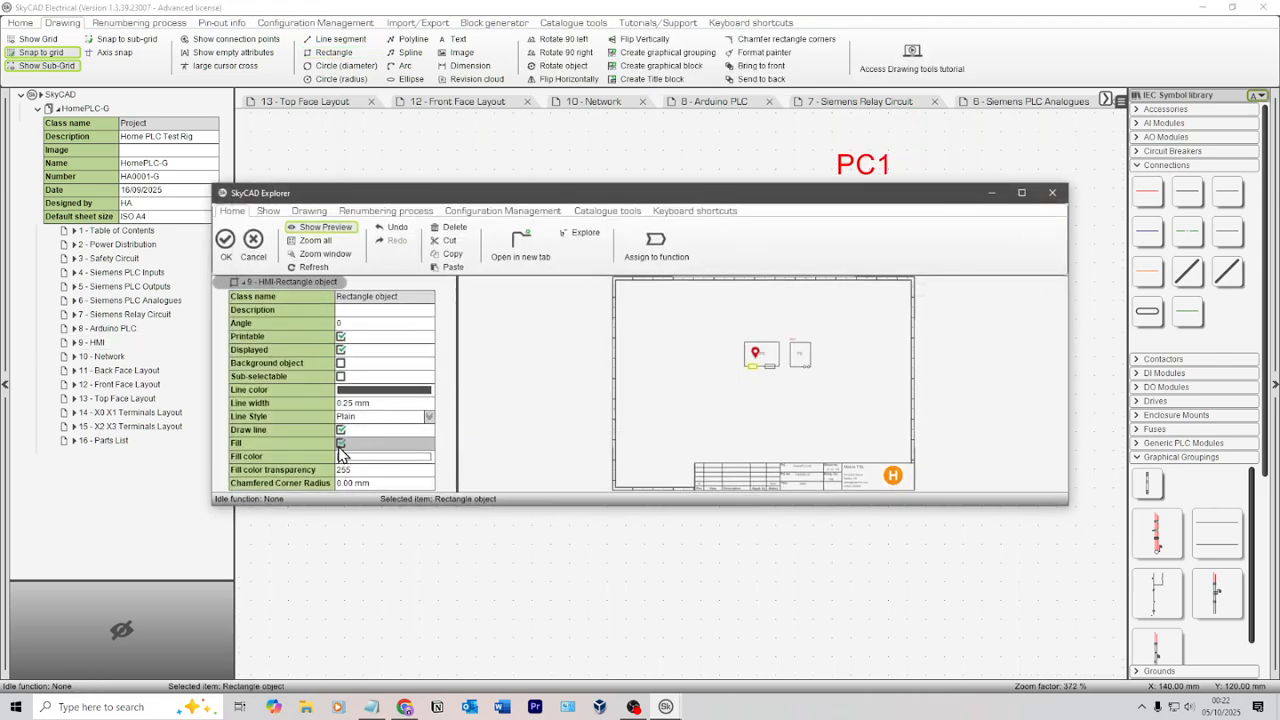
left_click(223, 248)
double_click(617, 436)
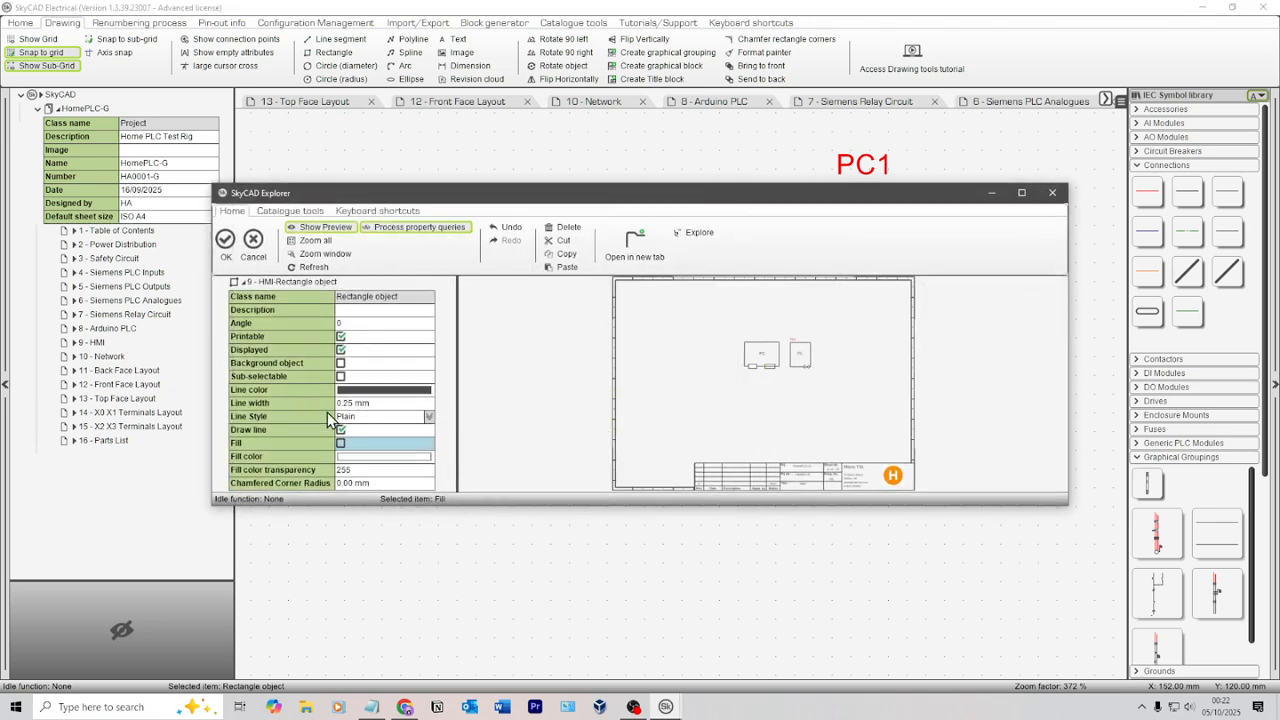
left_click(340, 443)
left_click(227, 256)
left_click(347, 281)
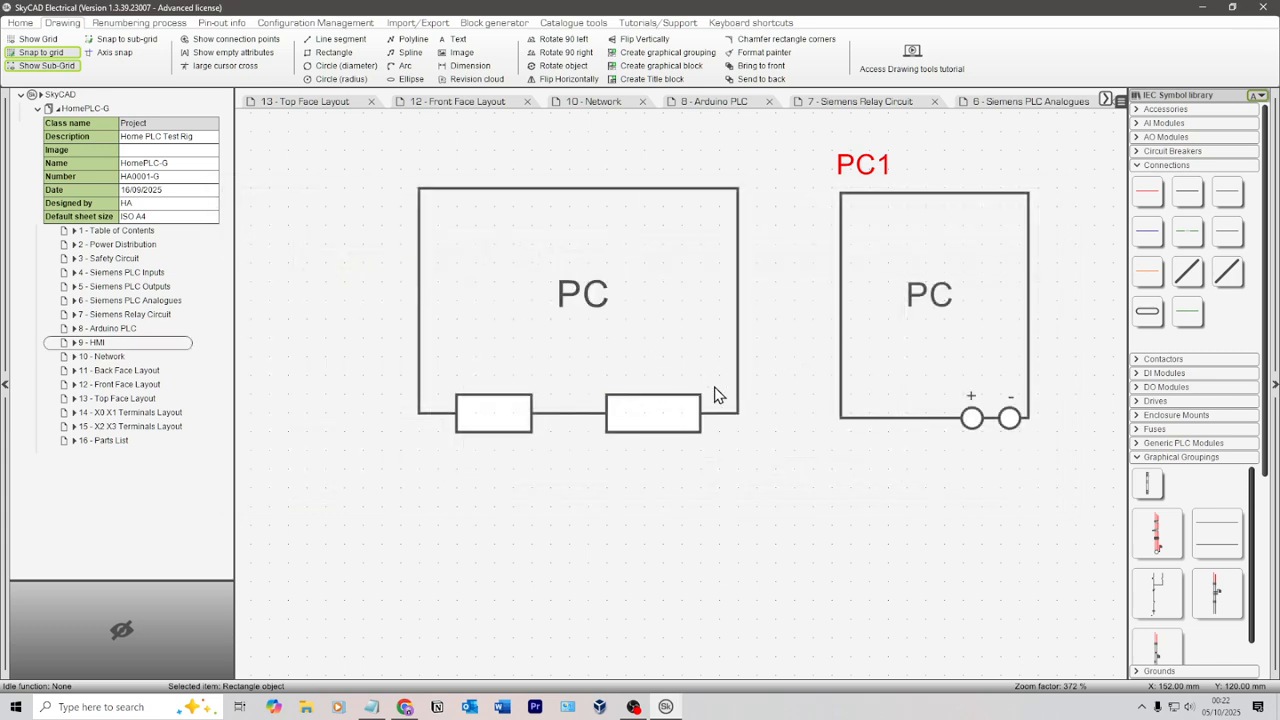
Add the text "USB" at the left small rectangle
left_click(457, 42)
left_click(531, 418)
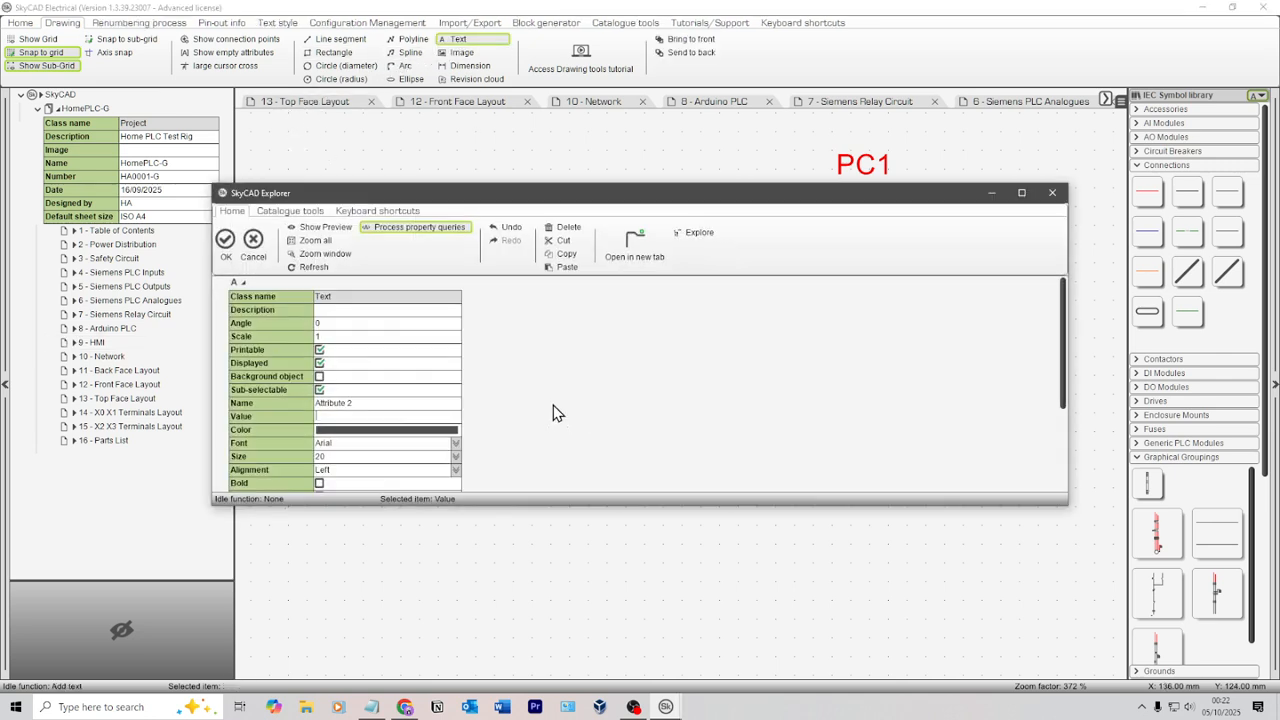
left_click(392, 415)
type("USB")
left_click(225, 238)
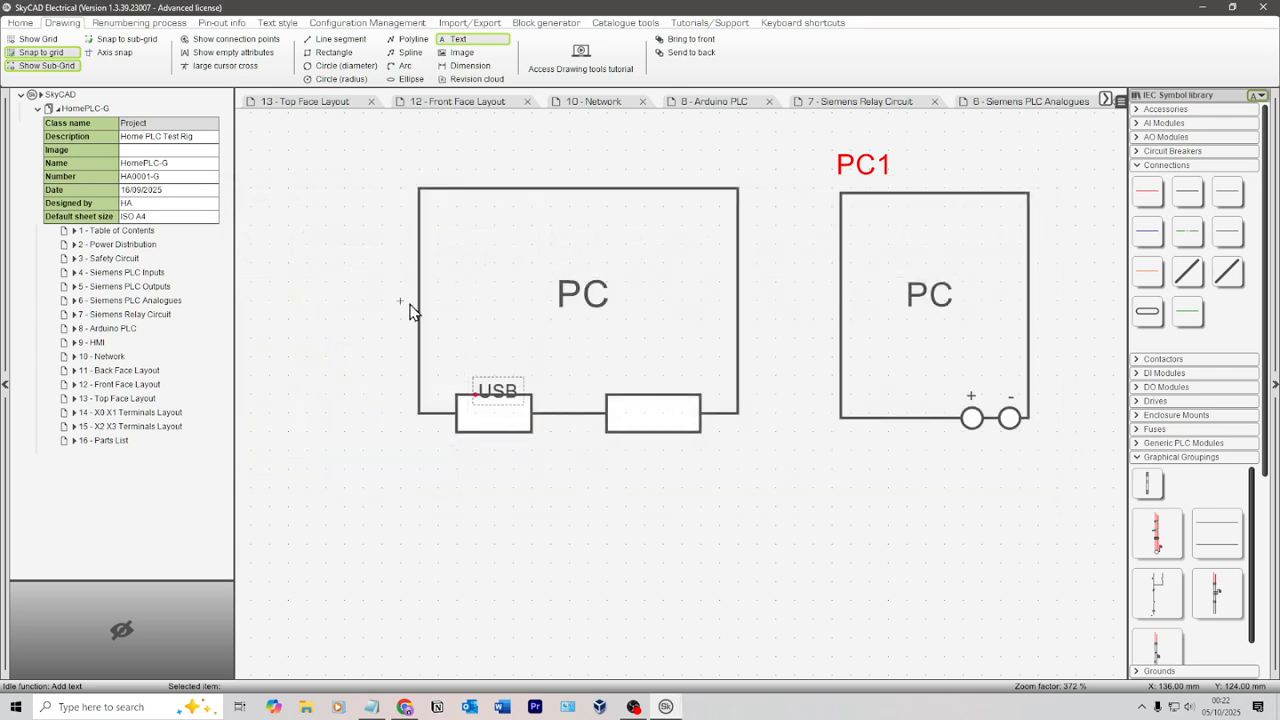
Centre the USB text inside the left small rectangle, switching to sub-grid snapping for the fine positioning
left_click(505, 392)
left_click_drag(505, 392, 488, 412)
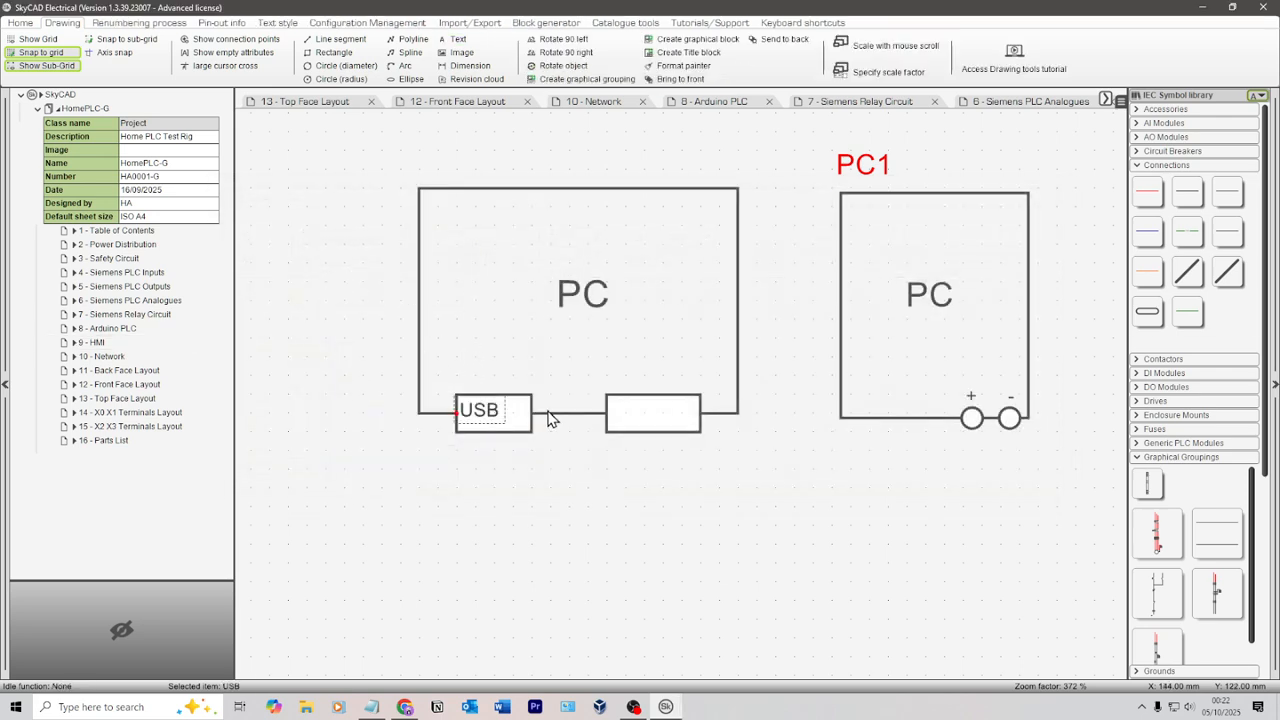
key("Right")
key("Down")
key("Left")
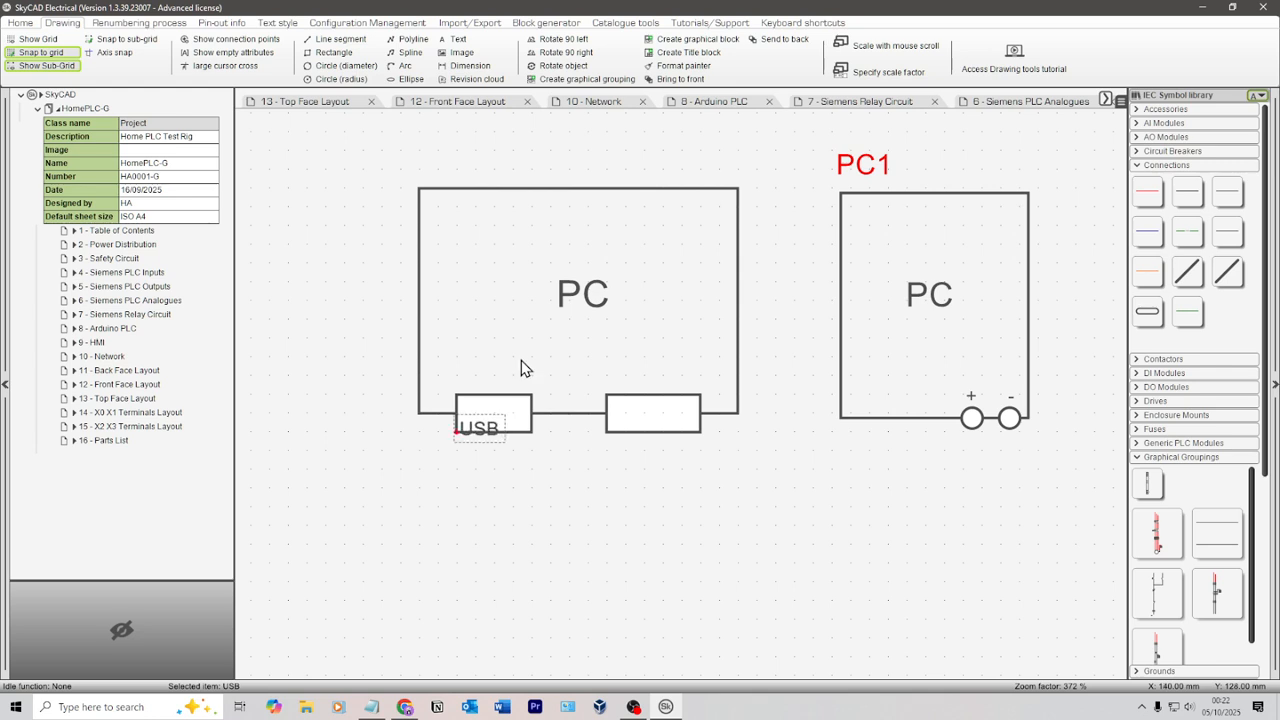
key("Up")
key("Right")
left_click(125, 38)
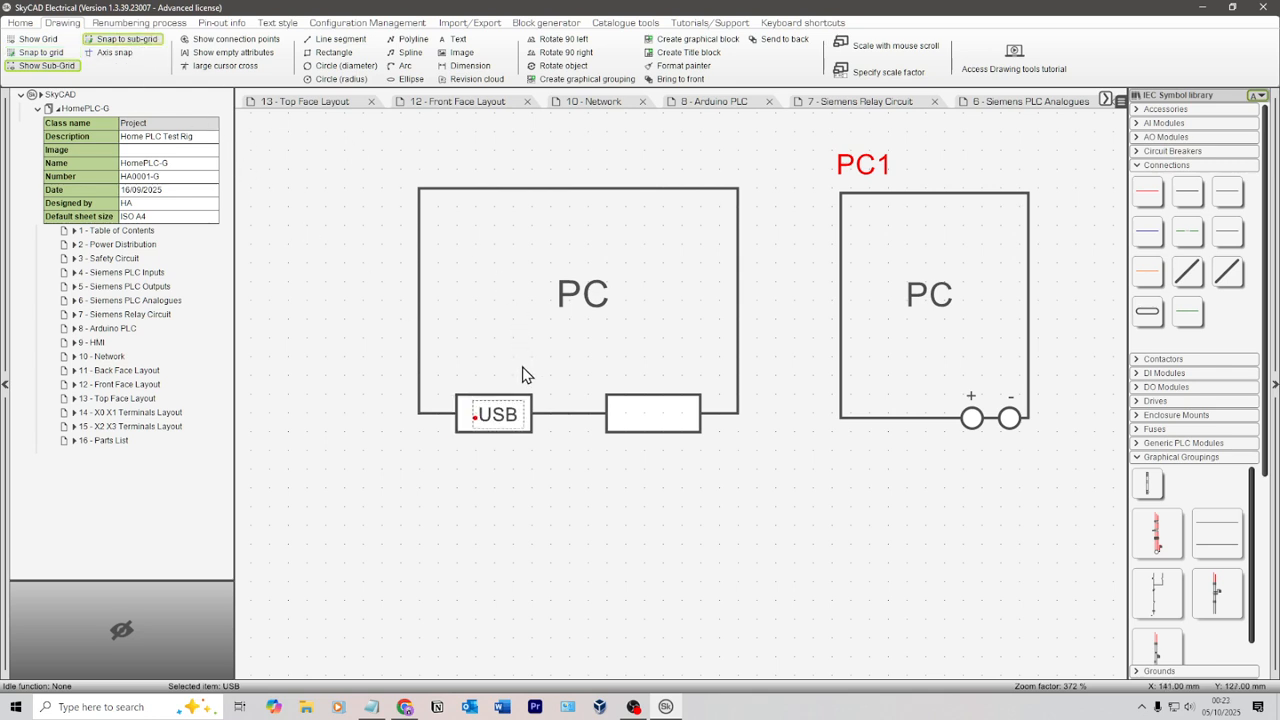
key("Left")
Copy the USB text into the right small rectangle and change the copy's value to "HDMI"
key("ctrl+c")
key("ctrl+v")
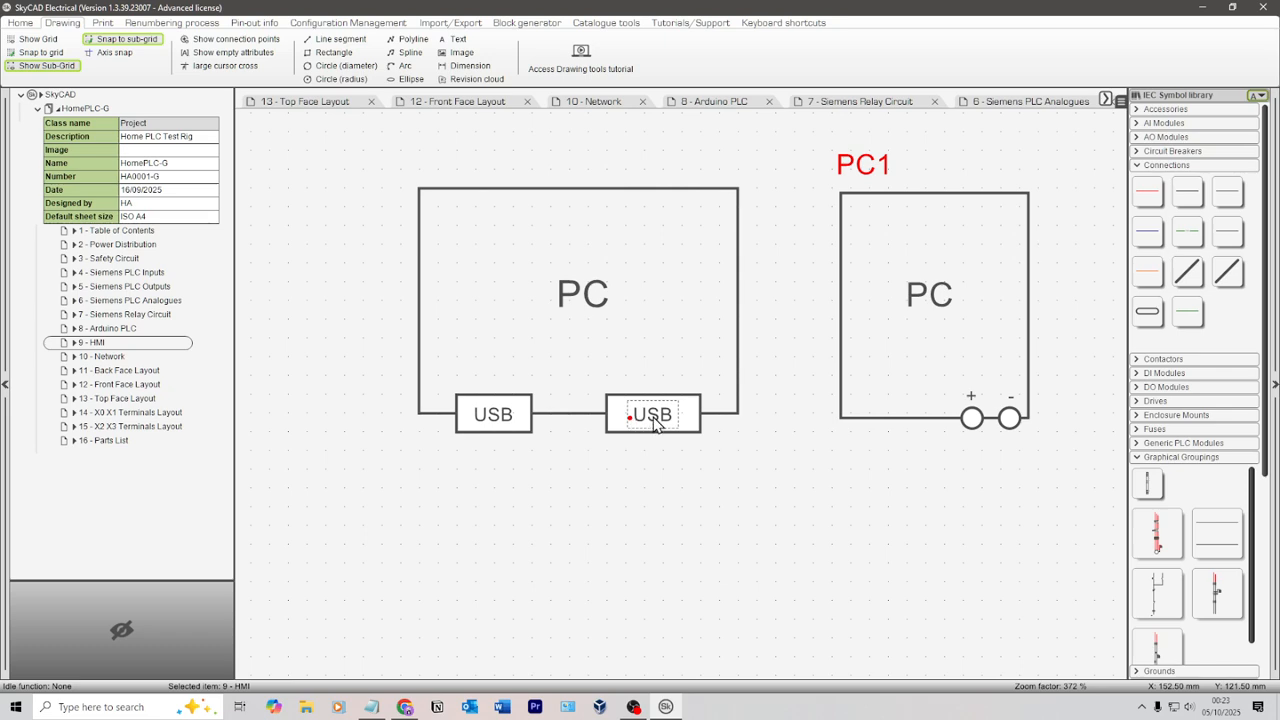
left_click(655, 423)
double_click(655, 423)
left_click(411, 414)
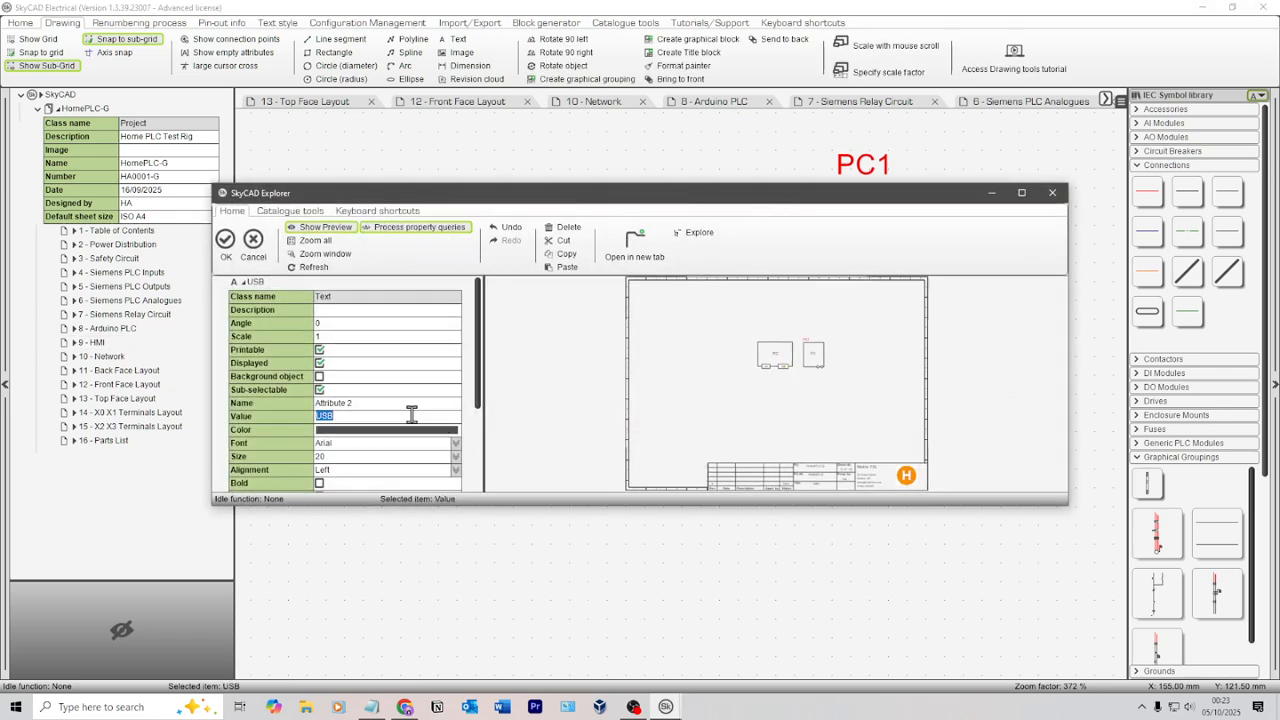
type("HDMI")
left_click(228, 242)
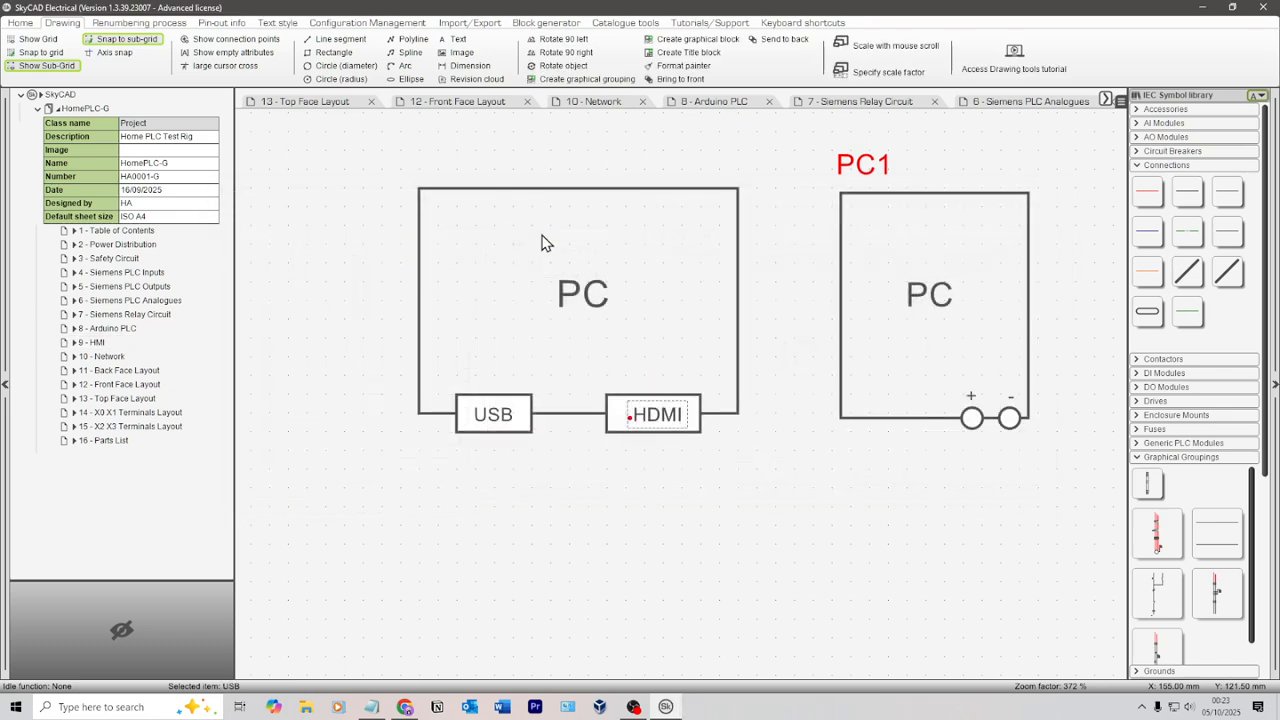
left_click(737, 403)
left_click(788, 360)
scroll(788, 360, "down", 5)
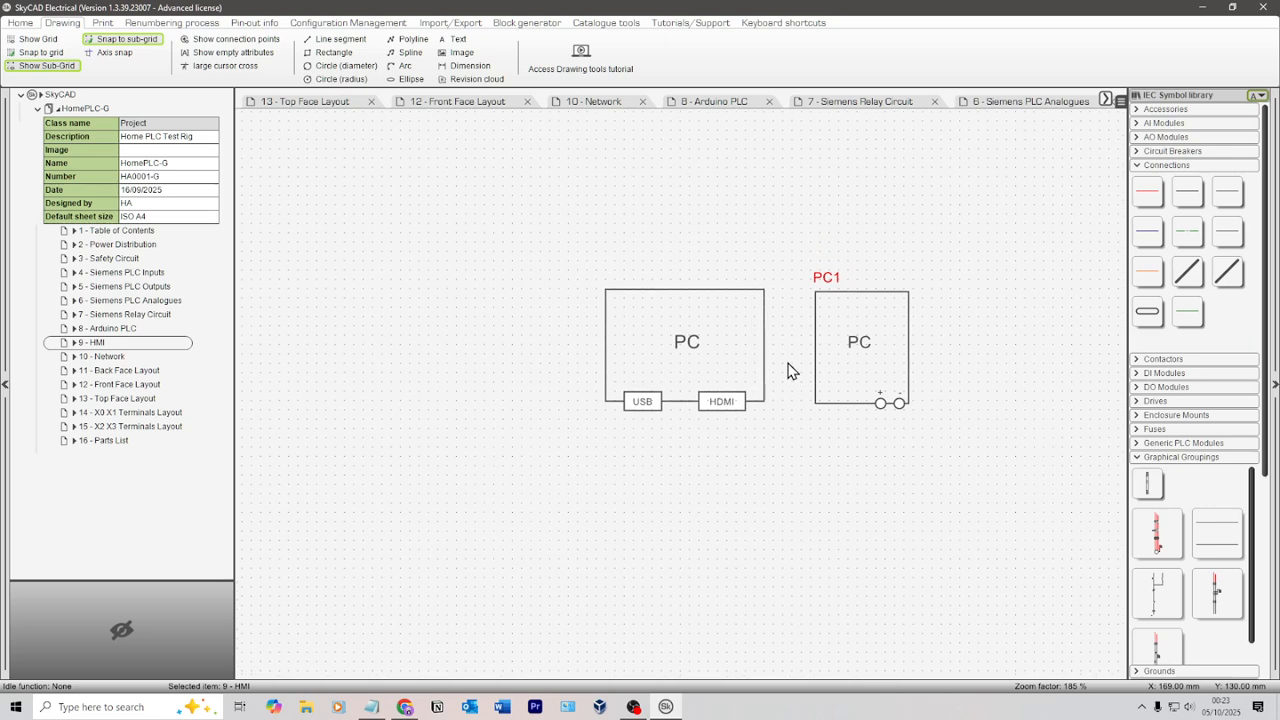
left_click(765, 352)
left_click(785, 428)
left_click(826, 277)
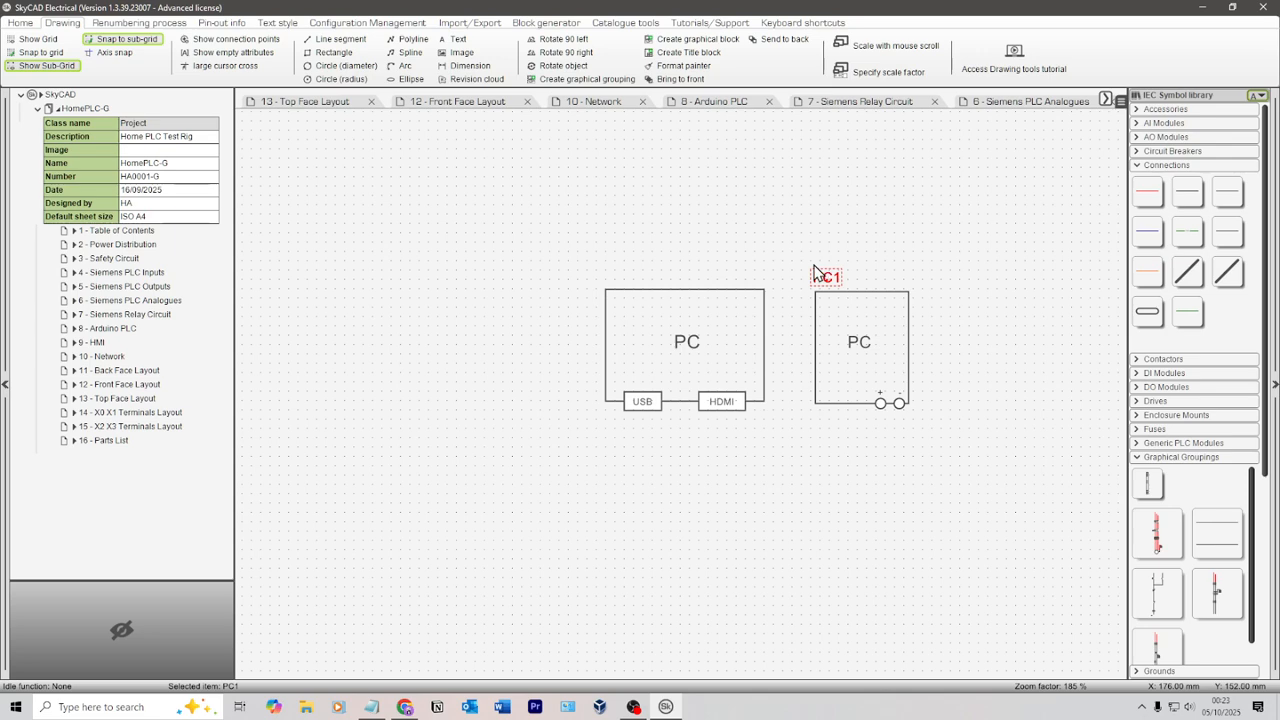
left_click(773, 262)
key("ctrl+v")
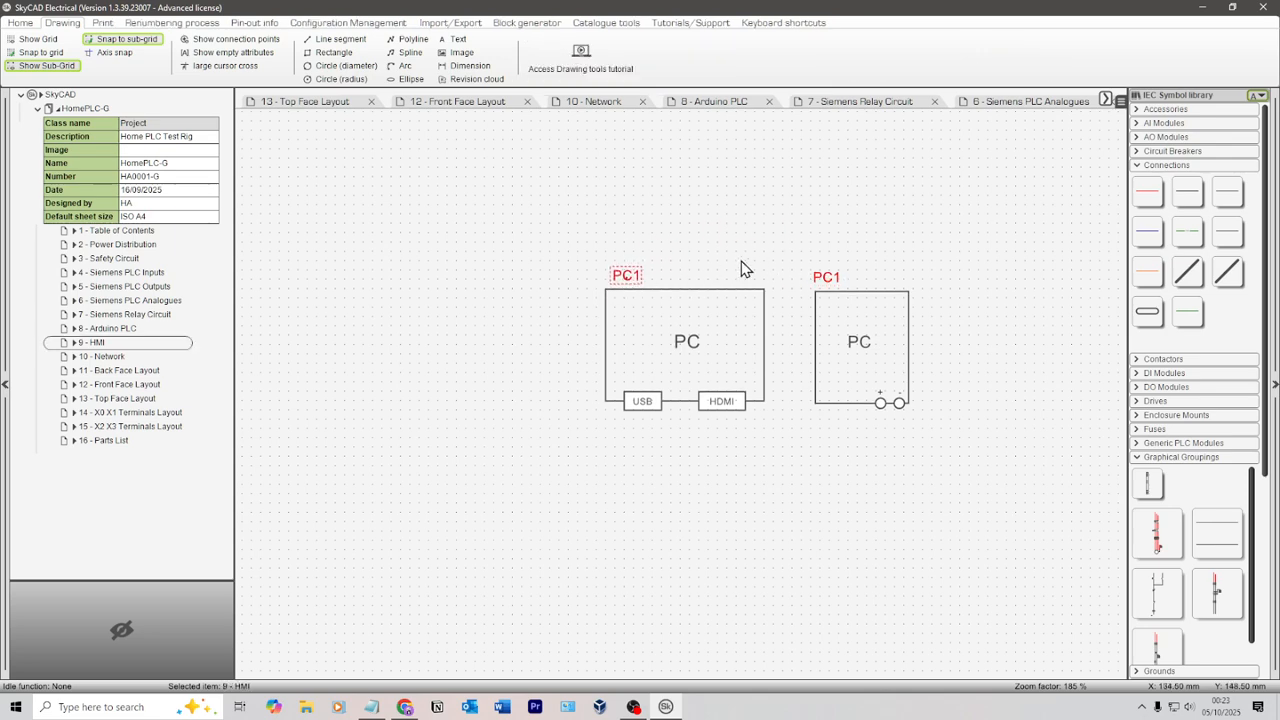
key("Escape")
key("ctrl+v")
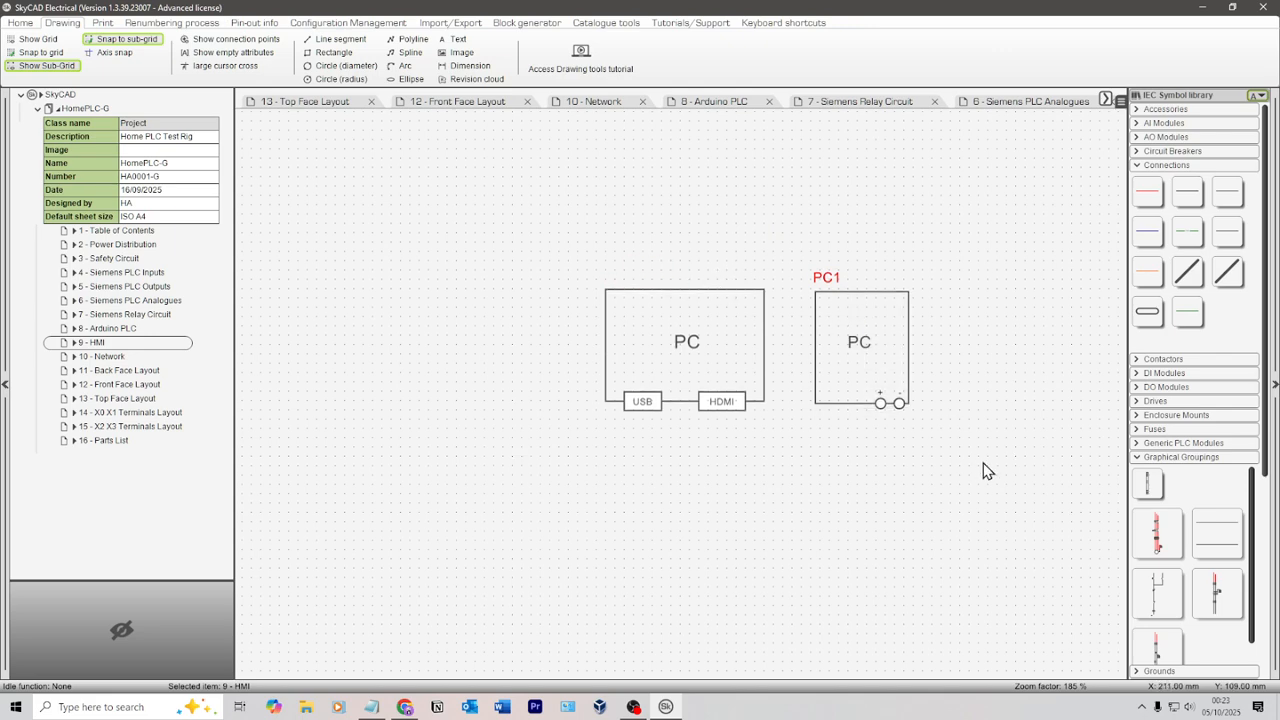
Delete the original PC1 block with its tag, beside the new PC rectangle
left_click_drag(984, 462, 800, 252)
key("Delete")
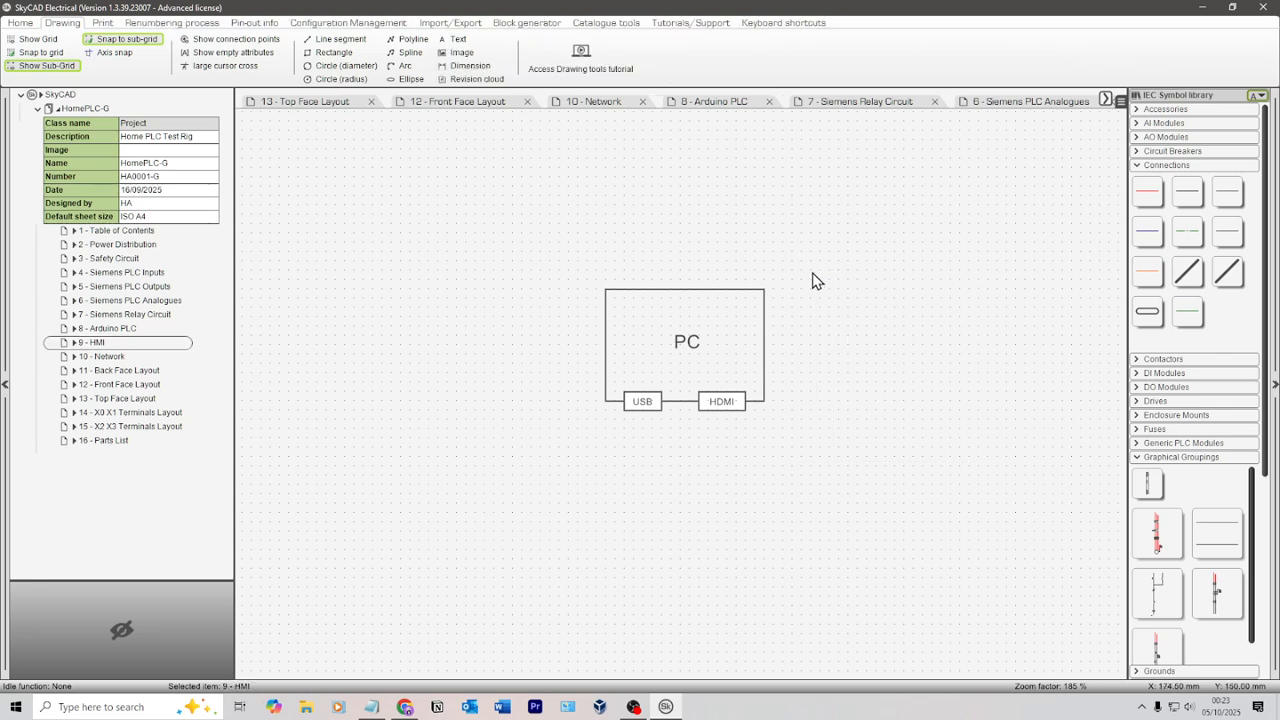
Add the text "PC1" in red, size 36, and place it just above the PC rectangle's upper-left corner
left_click(455, 39)
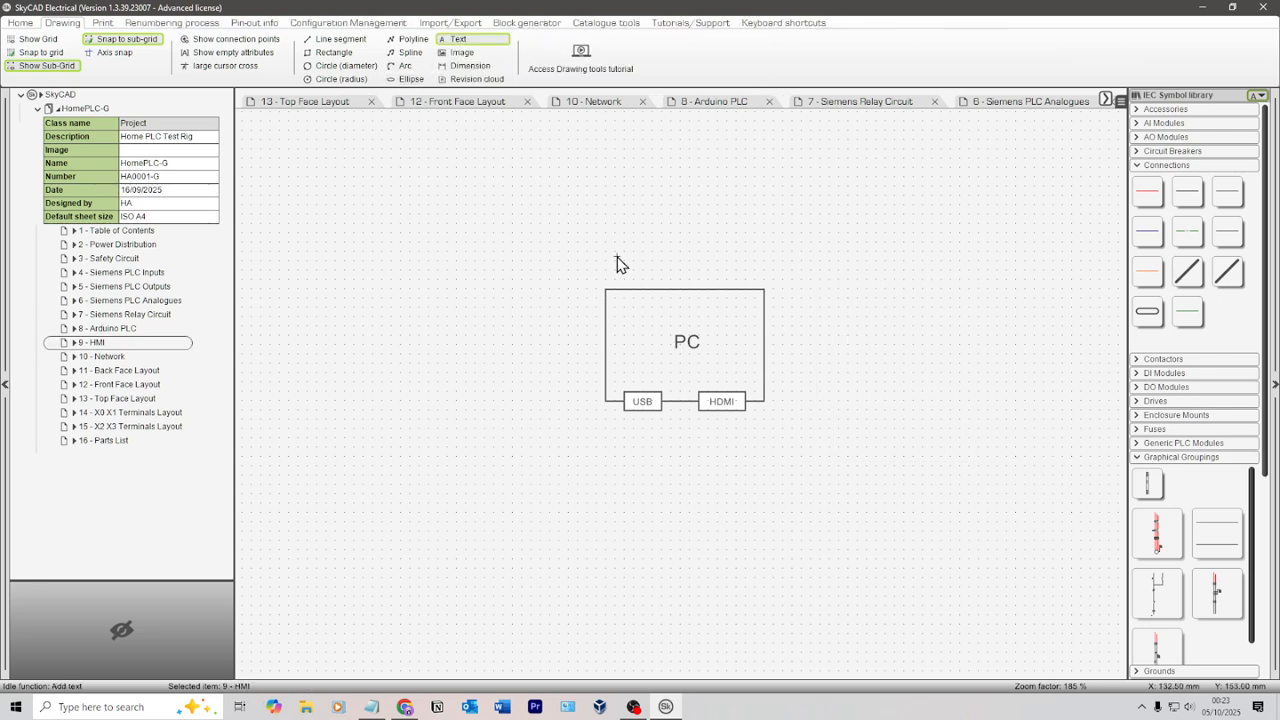
left_click(616, 262)
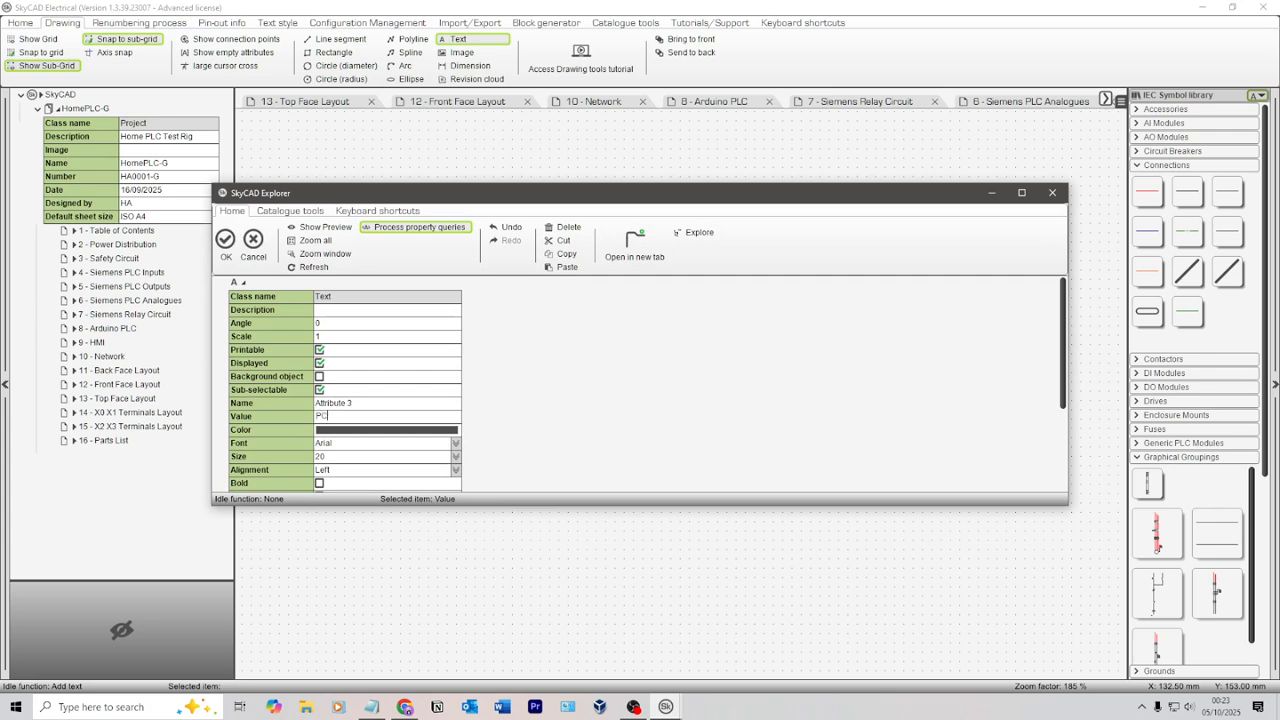
left_click(383, 431)
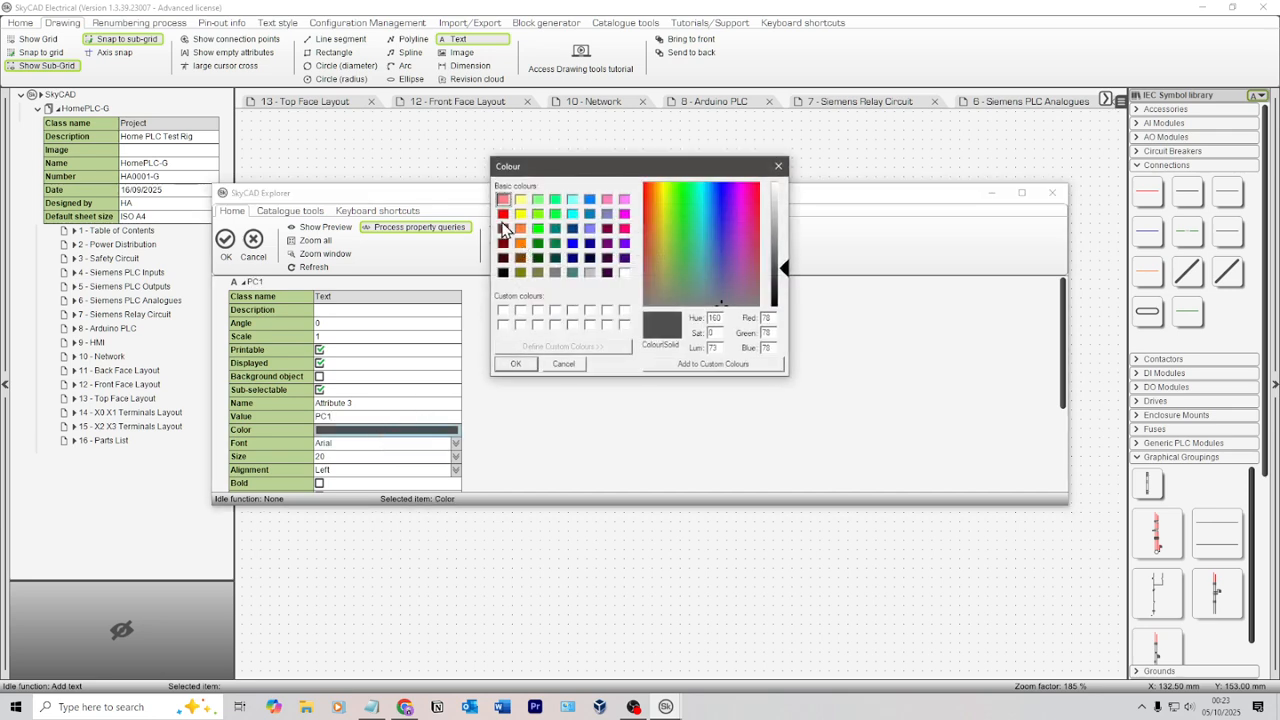
left_click(503, 214)
left_click(516, 364)
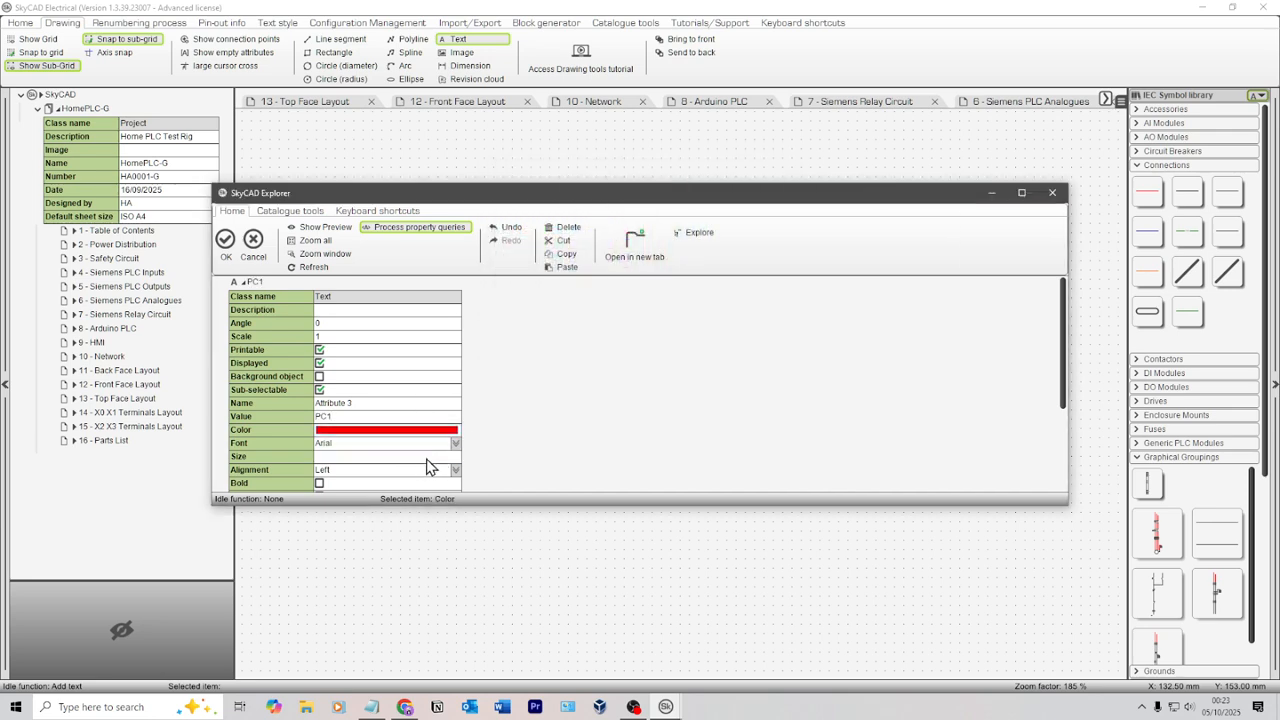
left_click(426, 457)
type("36")
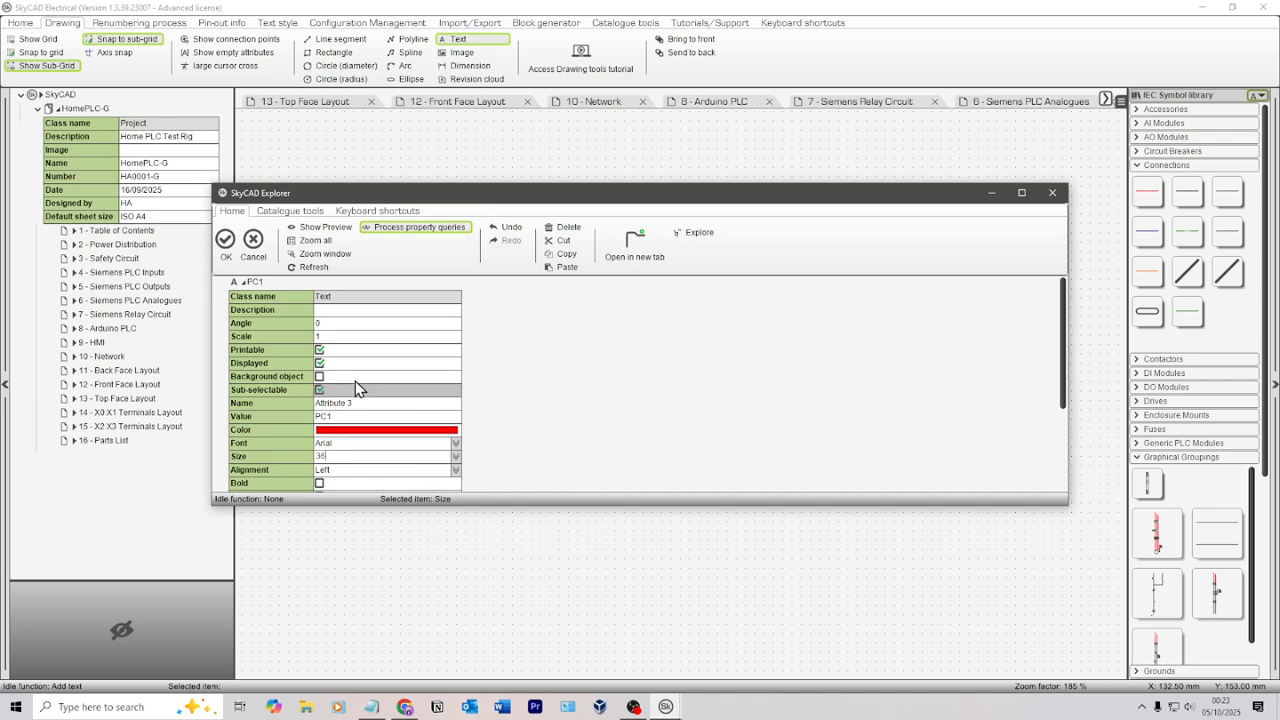
left_click(225, 240)
left_click_drag(650, 260, 645, 284)
left_click(682, 262)
Move the complete PC block with its port boxes and PC1 label farther right on the sheet
left_click_drag(830, 445, 571, 240)
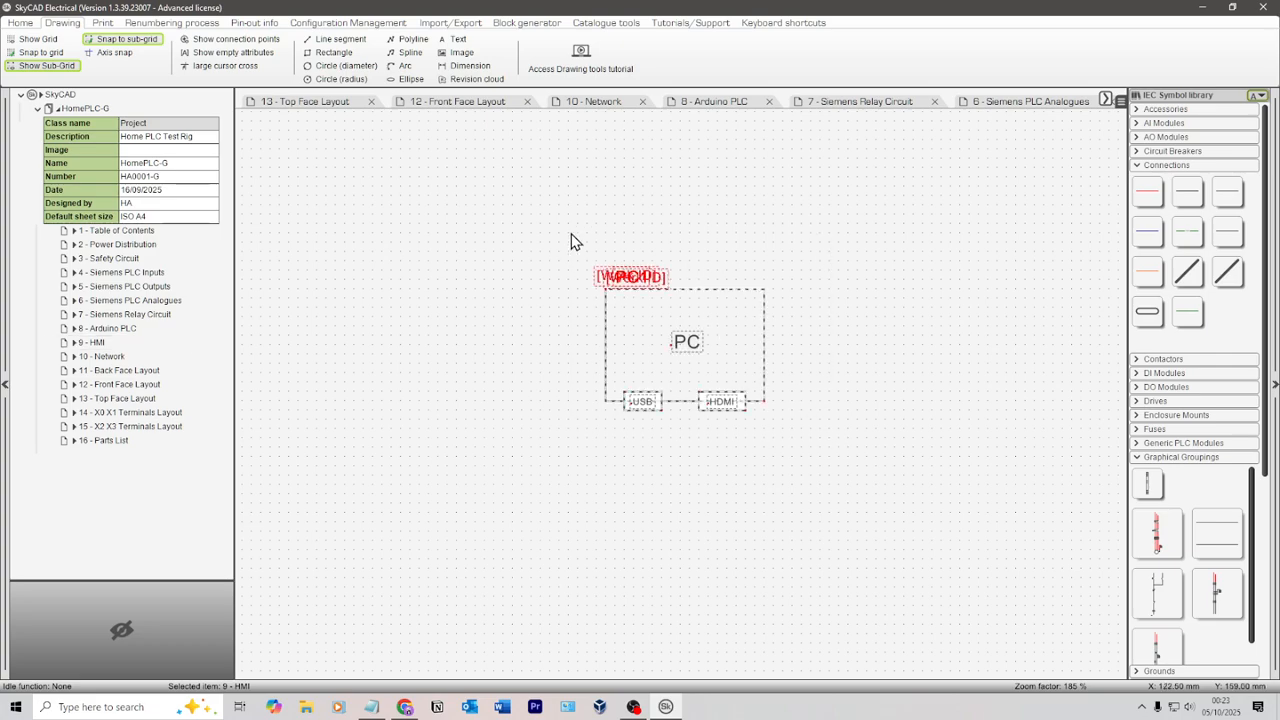
scroll(514, 280, "down", 4)
scroll(669, 341, "up", 1)
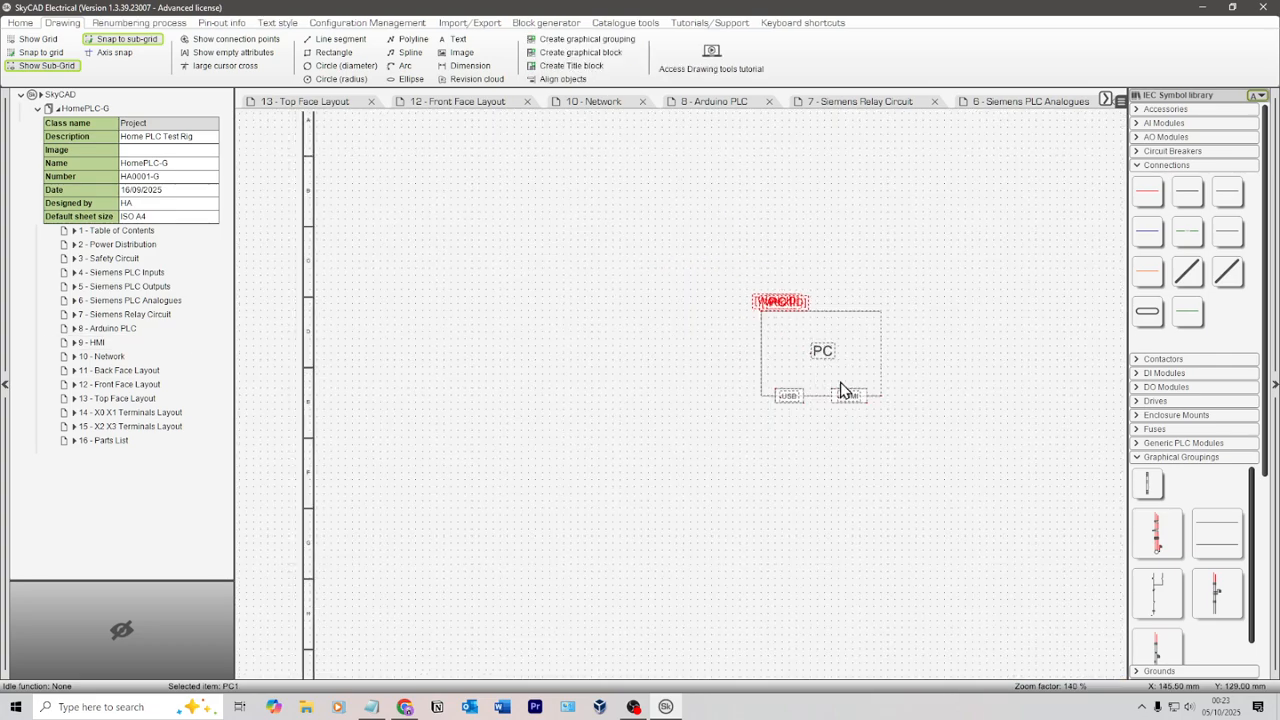
left_click_drag(893, 408, 1040, 420)
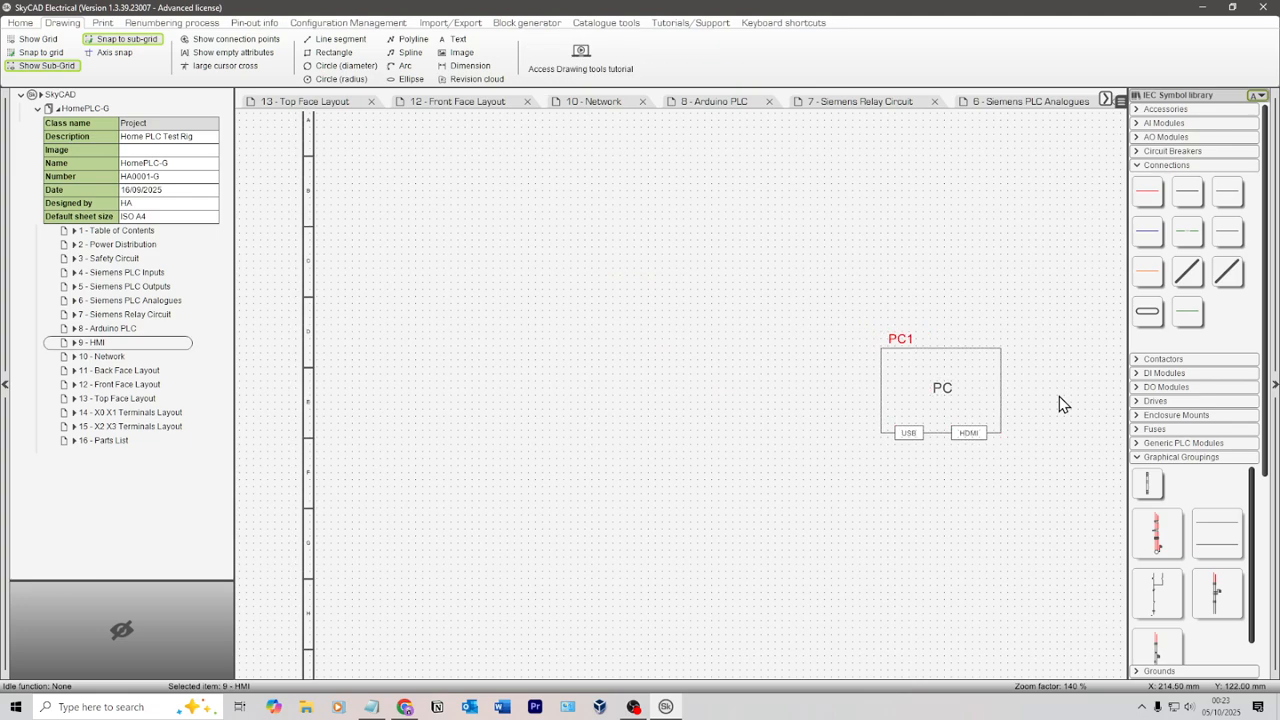
scroll(969, 366, "up", 2)
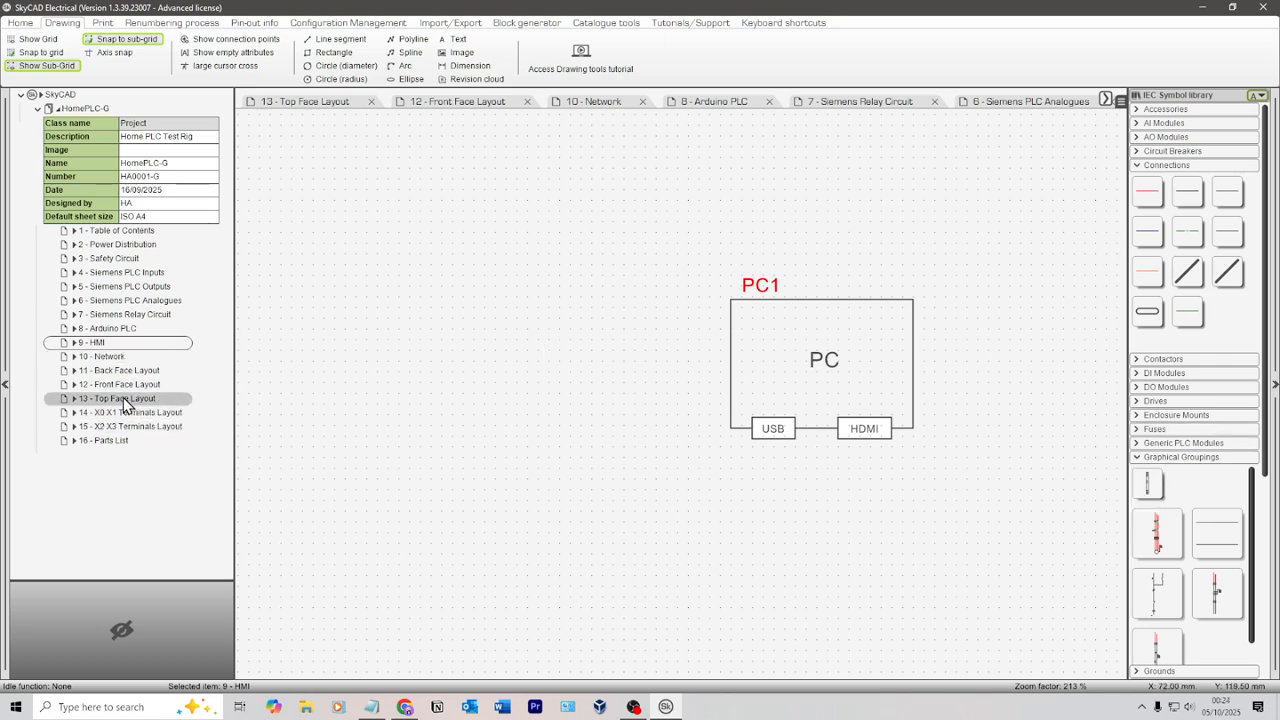
Review the Top Face Layout and Parts List sheets for the HMI and PC, and return to the HMI sheet
left_click(117, 398)
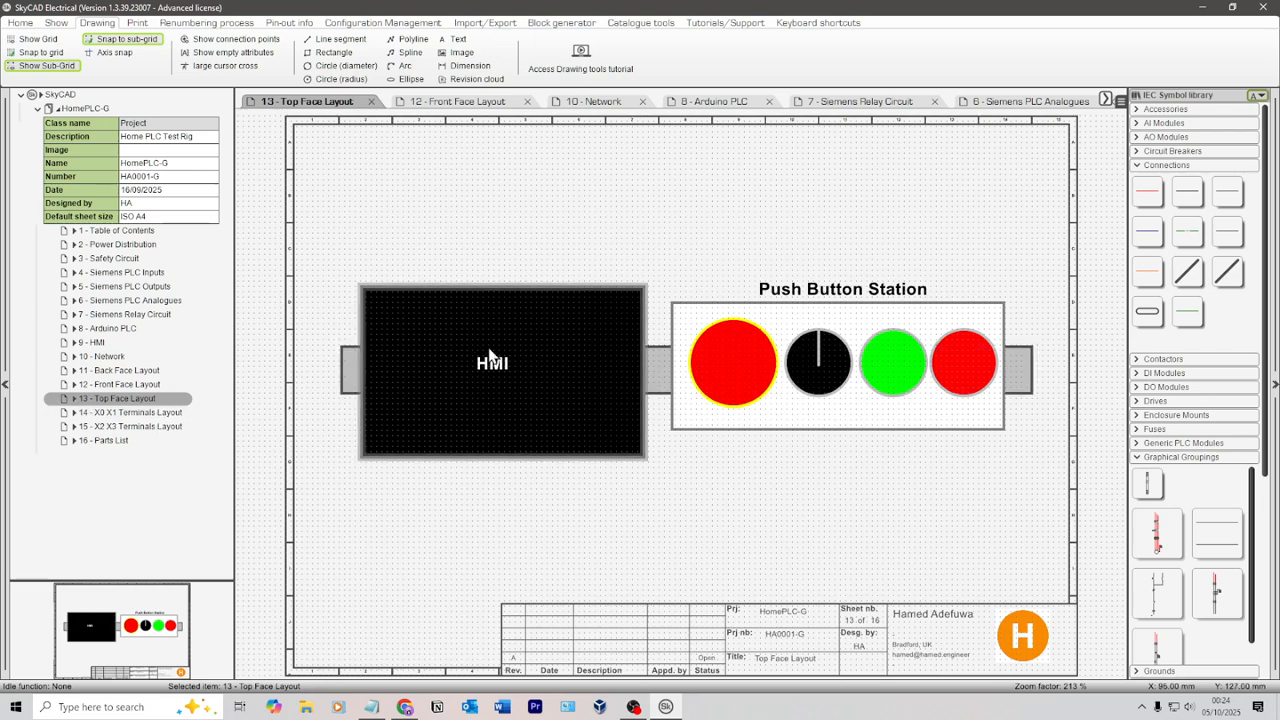
left_click(125, 441)
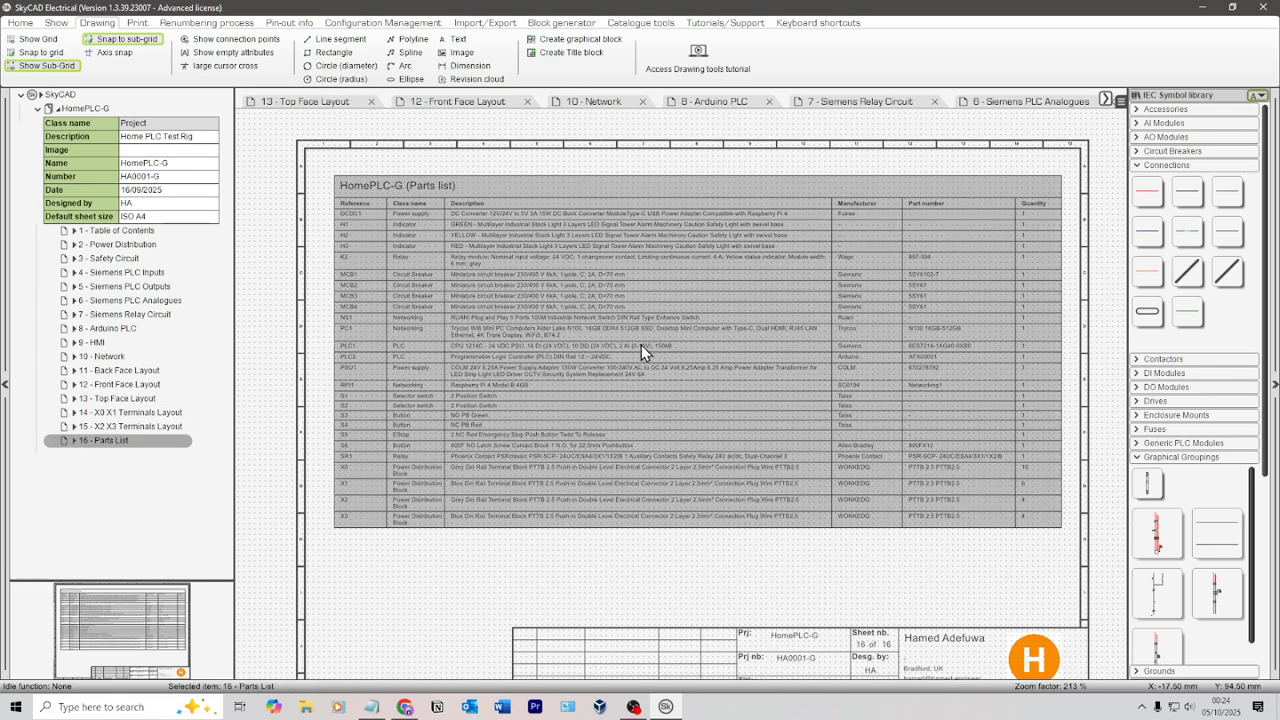
left_click(192, 344)
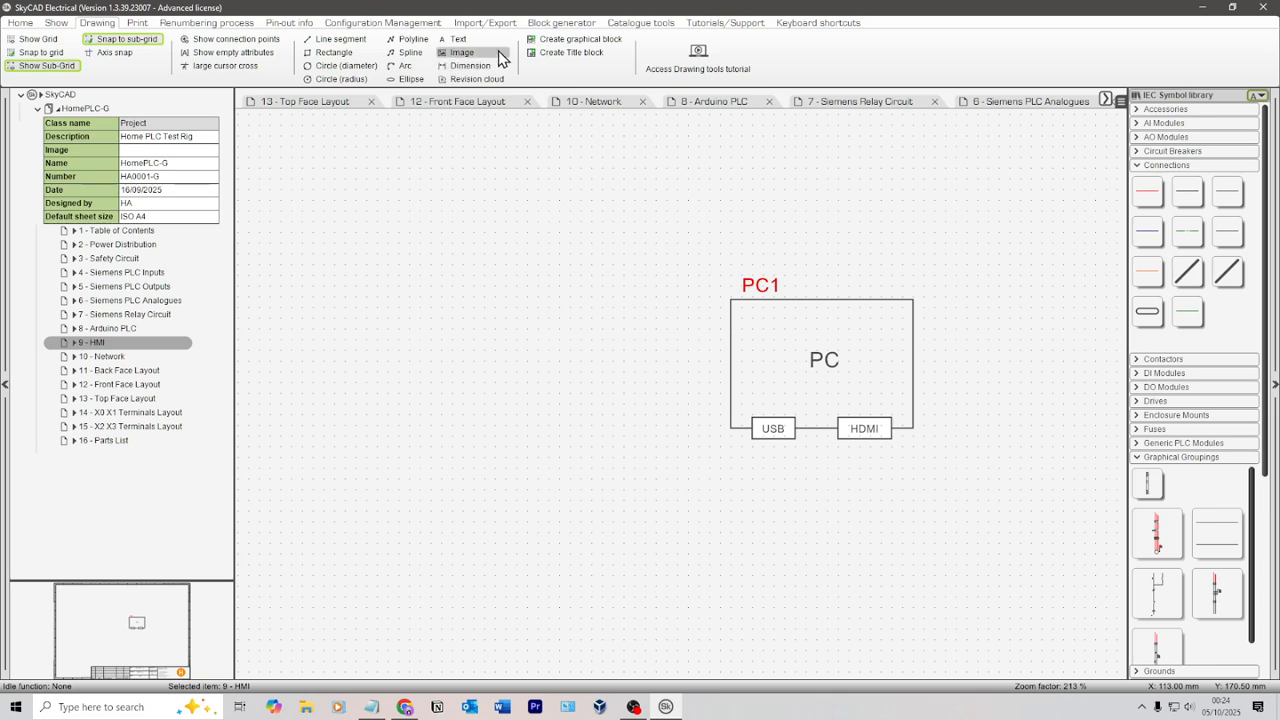
Draw a large rectangle beside the PC block with grid snapping and shift it left to widen the gap
left_click(335, 53)
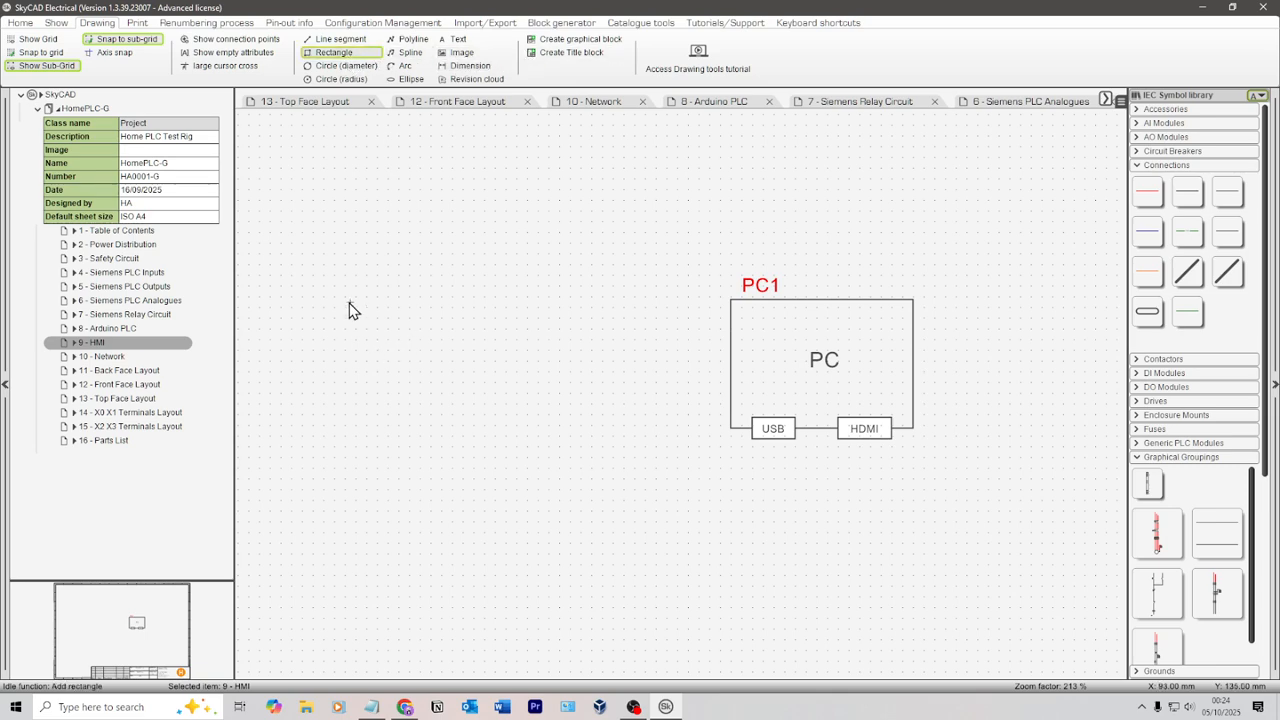
left_click(40, 52)
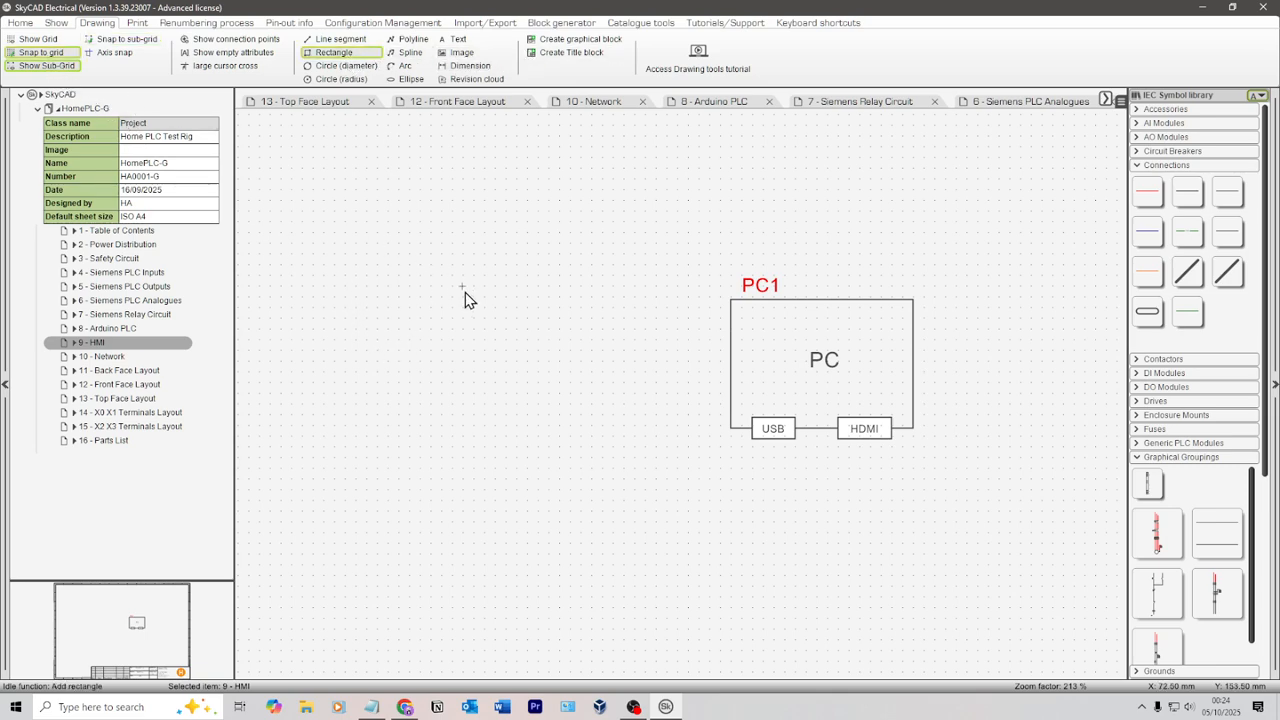
left_click(365, 266)
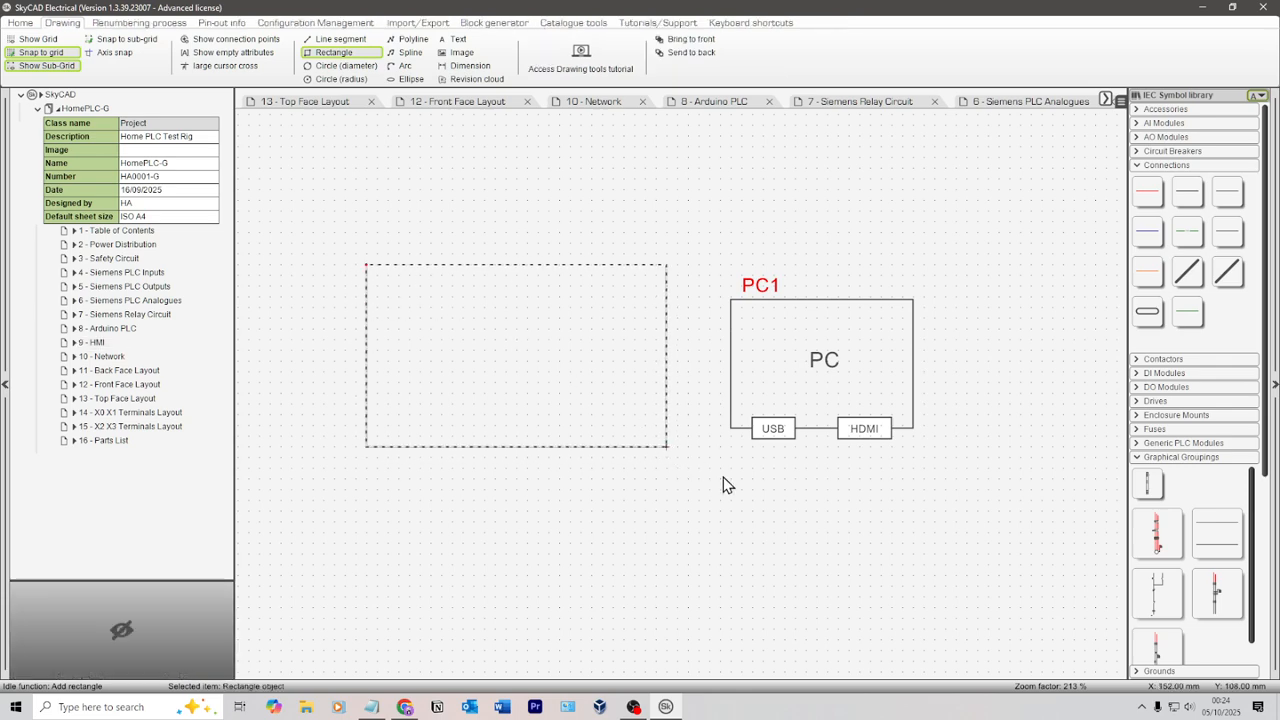
key("Escape")
key("Escape")
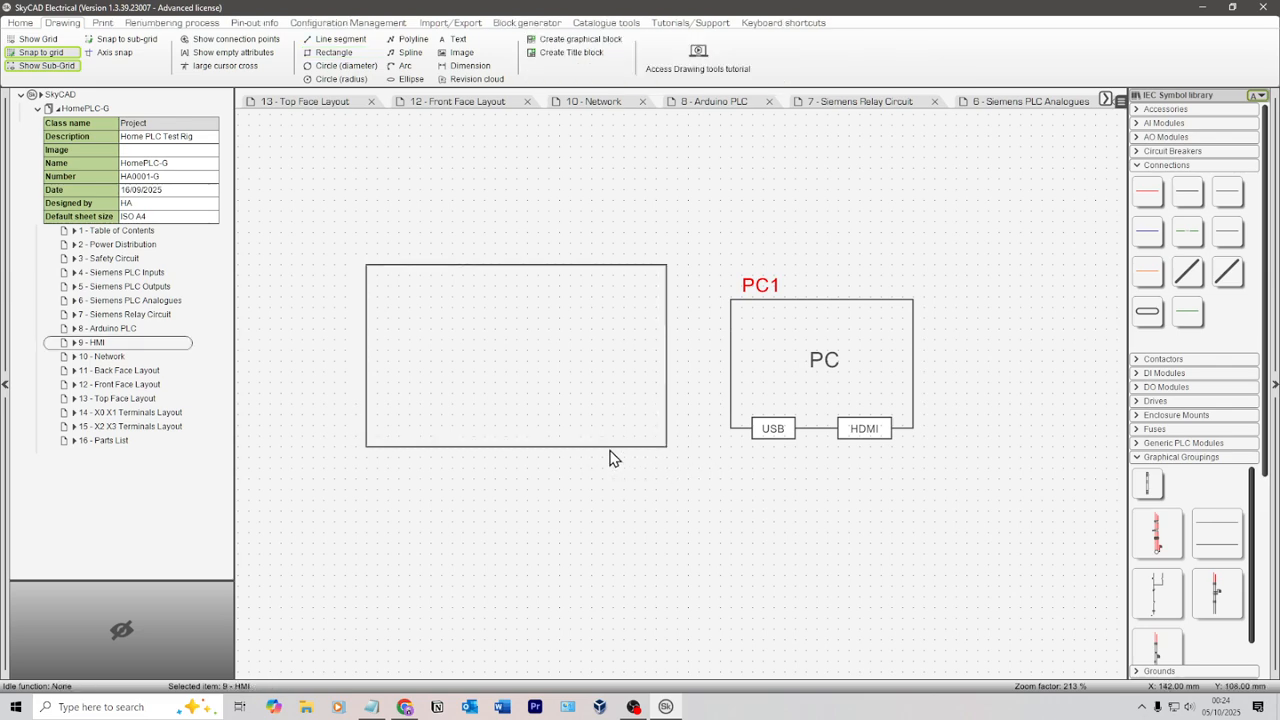
left_click_drag(609, 447, 555, 448)
key("Escape")
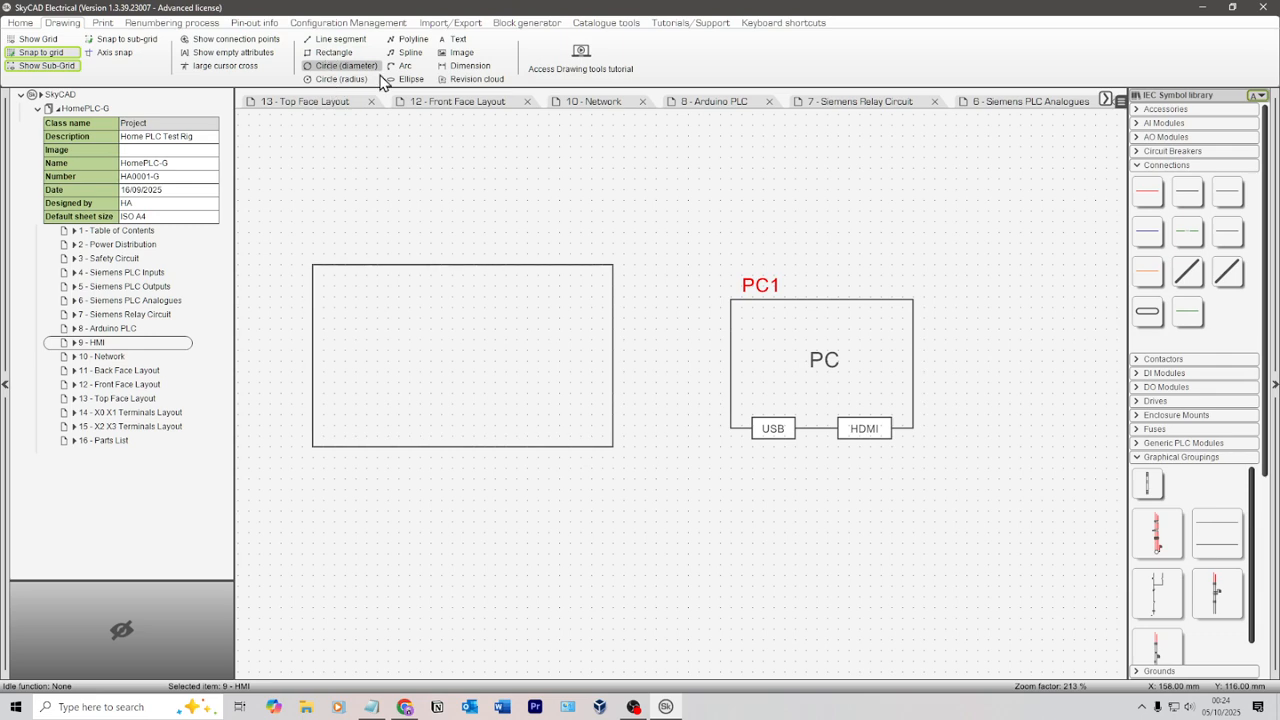
Draw two narrow upright port rectangles, one above the other, straddling the large rectangle's right edge
left_click(334, 52)
scroll(615, 363, "up", 3)
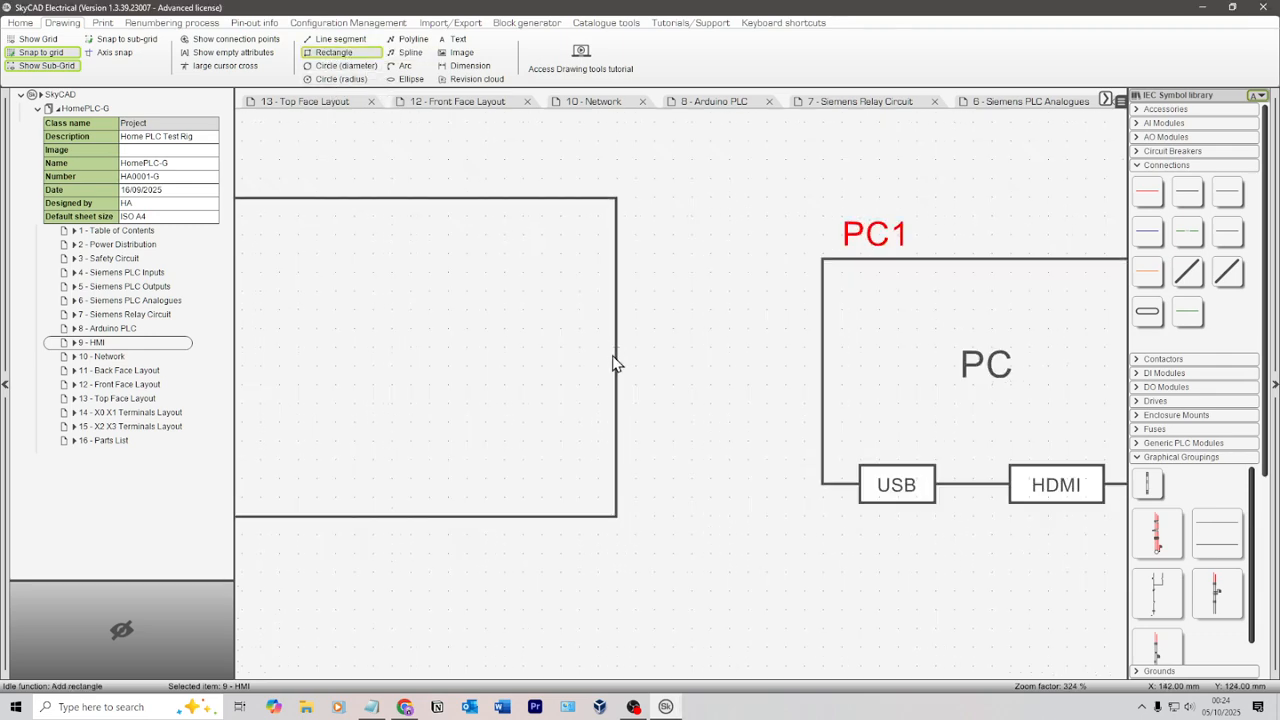
left_click_drag(598, 255, 642, 355)
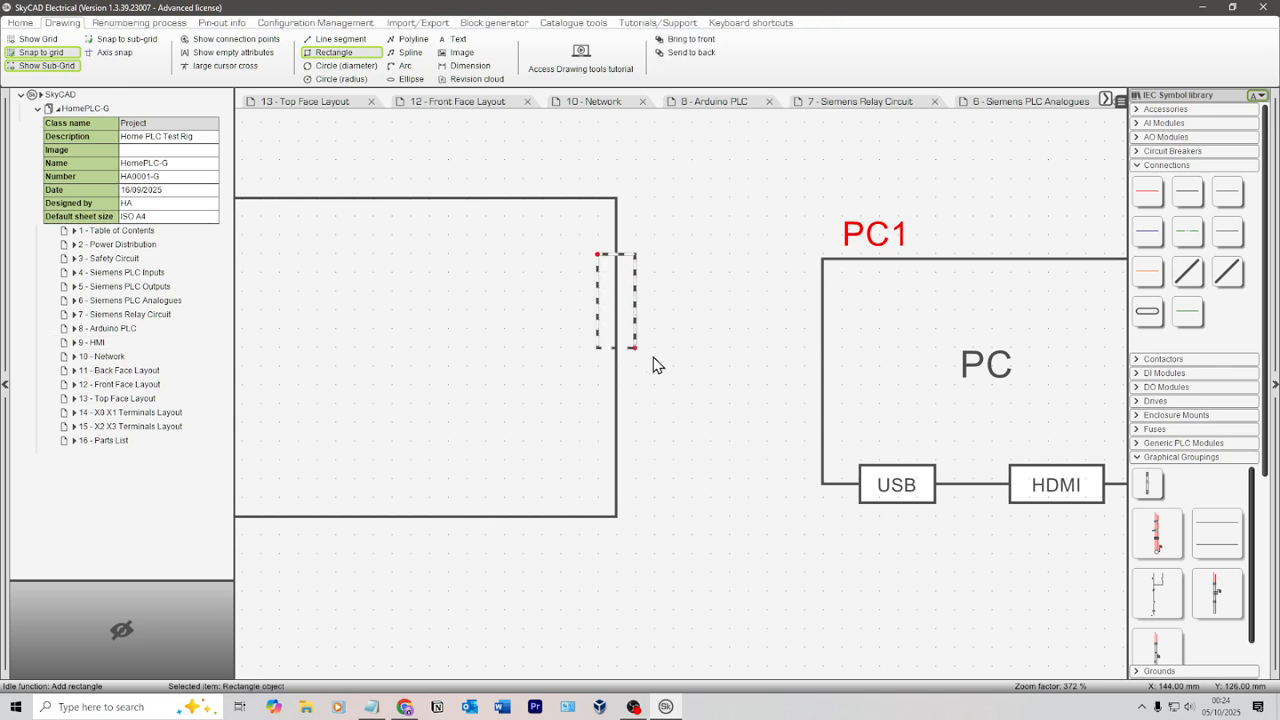
key("Escape")
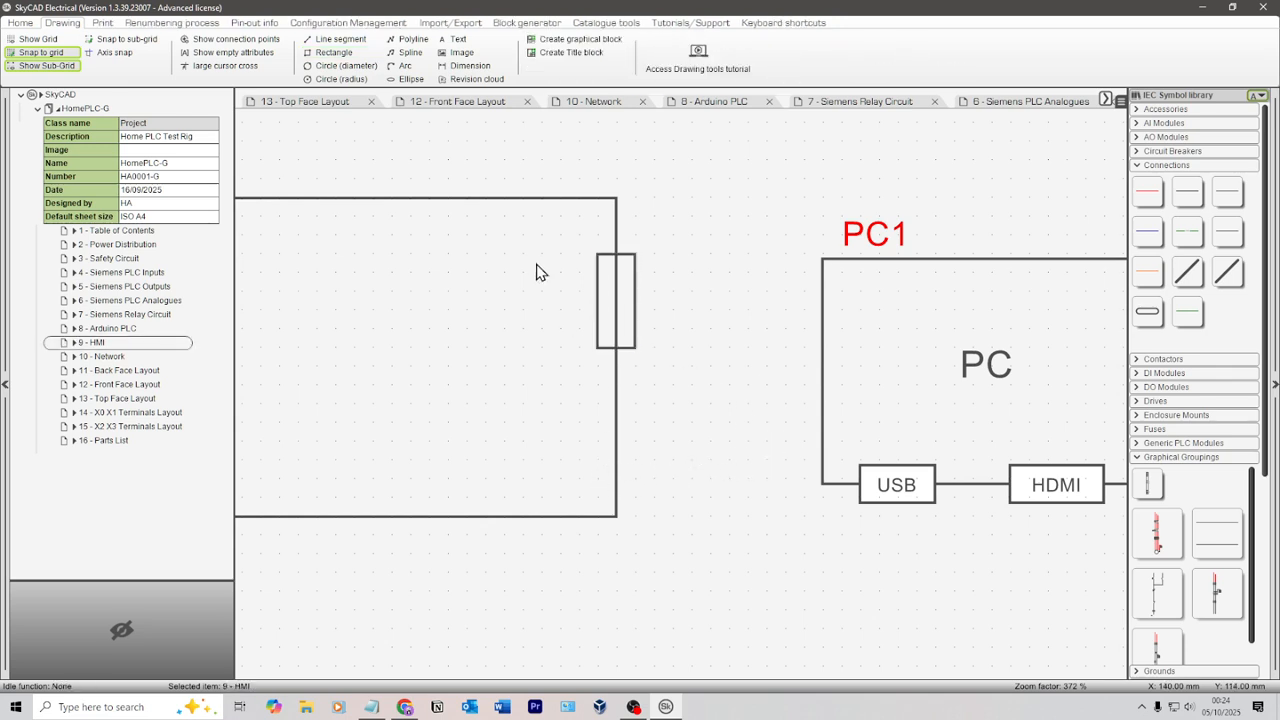
left_click(334, 52)
mouse_move(598, 404)
left_mouse_down()
mouse_move(654, 503)
mouse_move(637, 500)
left_mouse_up()
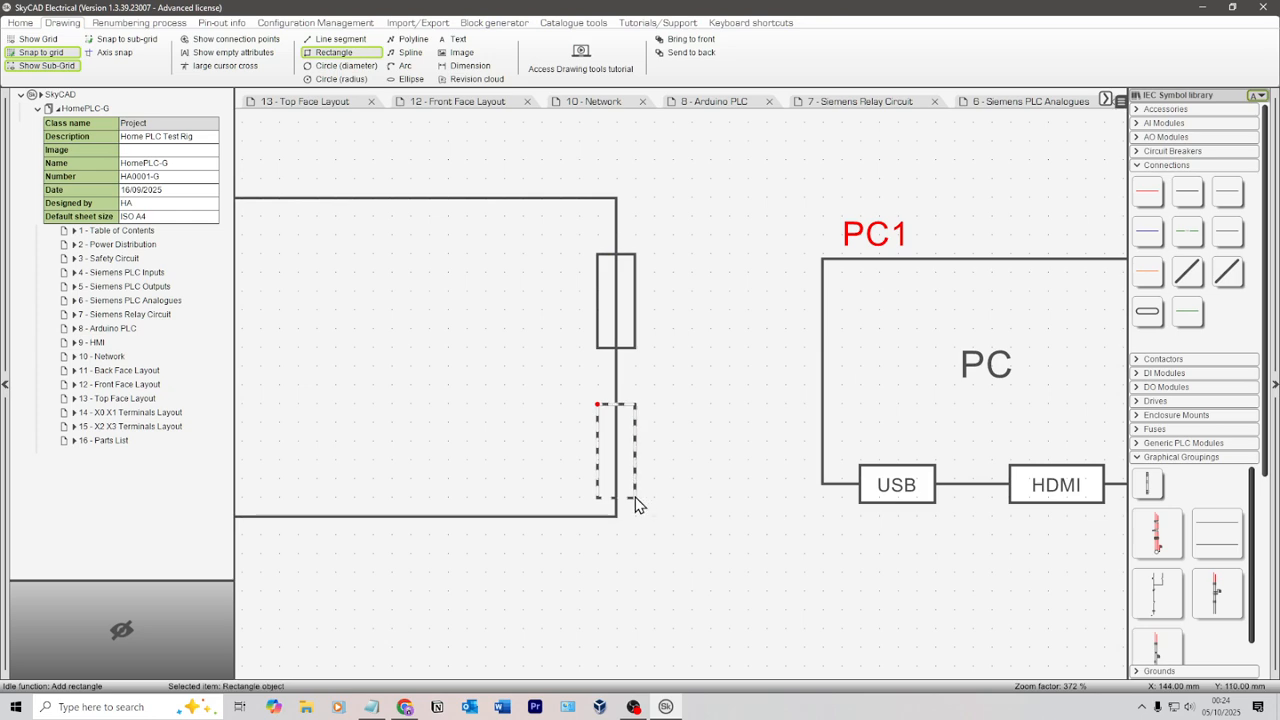
key("Escape")
Lengthen the upper port rectangle by raising its top edge
left_click(634, 330)
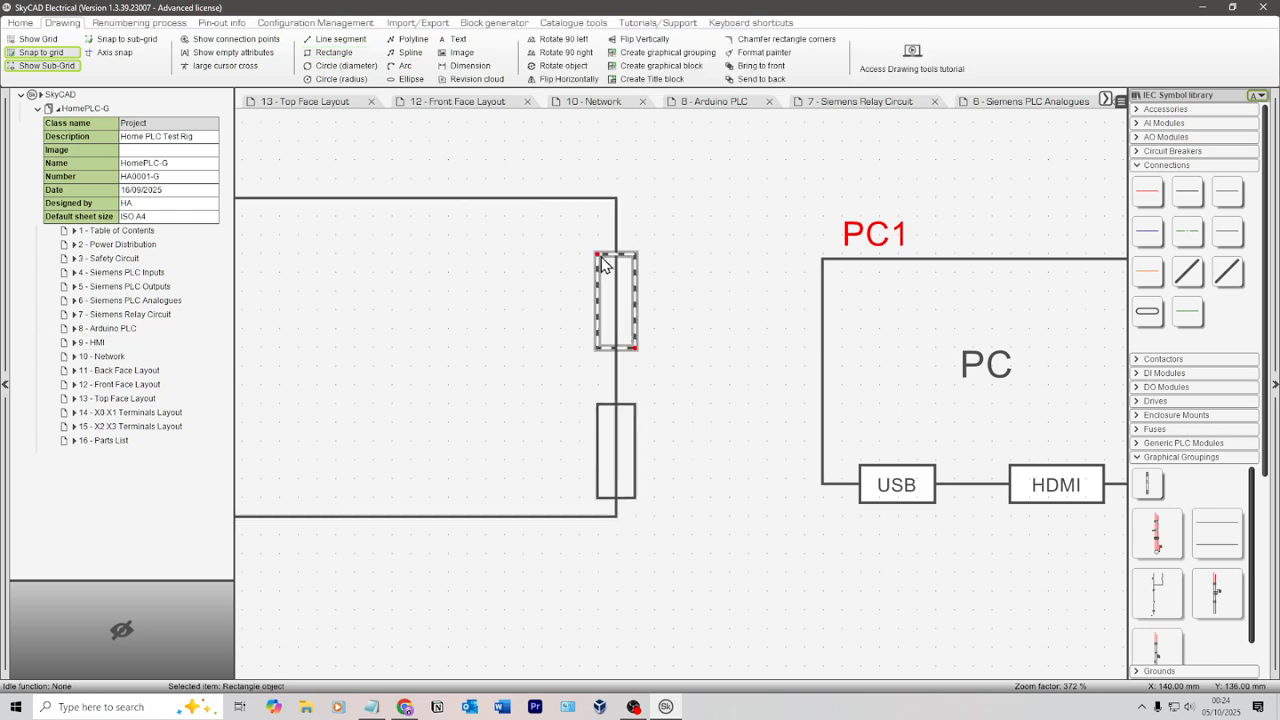
left_click(598, 254)
left_click(596, 248)
Turn on the white fill for both port rectangles to hide the edge line behind them
double_click(634, 274)
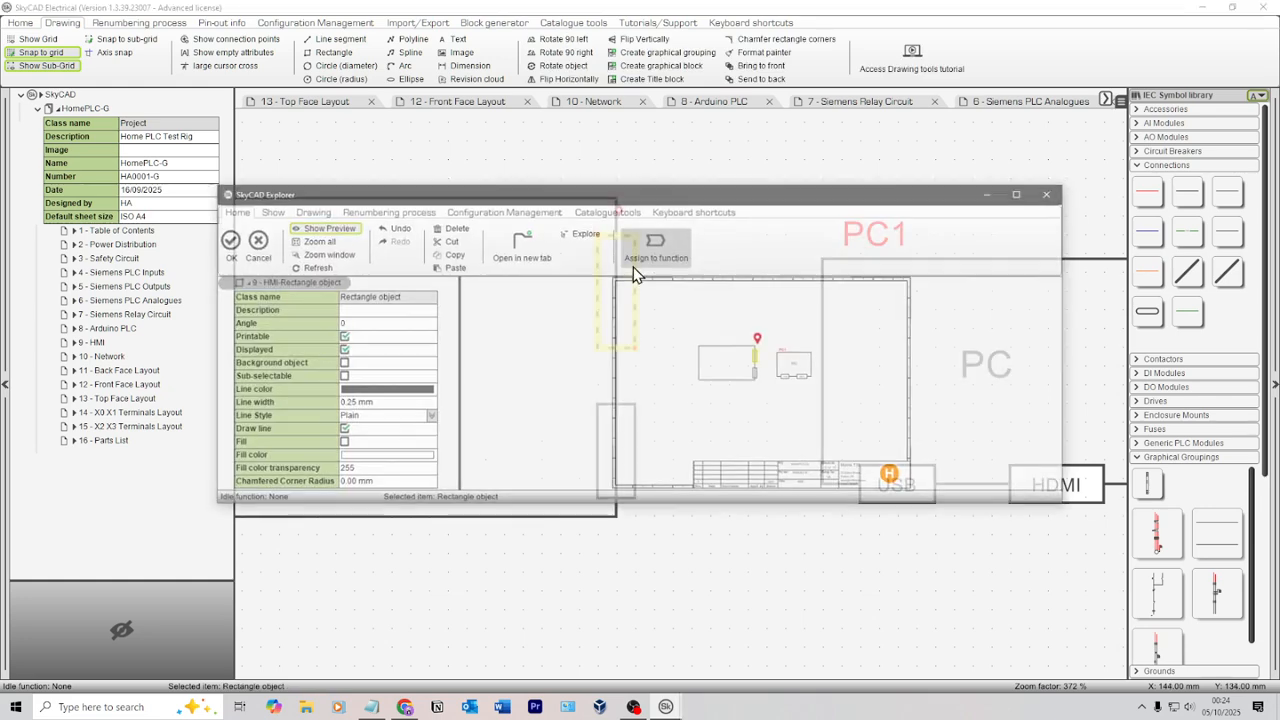
left_click(225, 240)
left_click(628, 424)
double_click(632, 428)
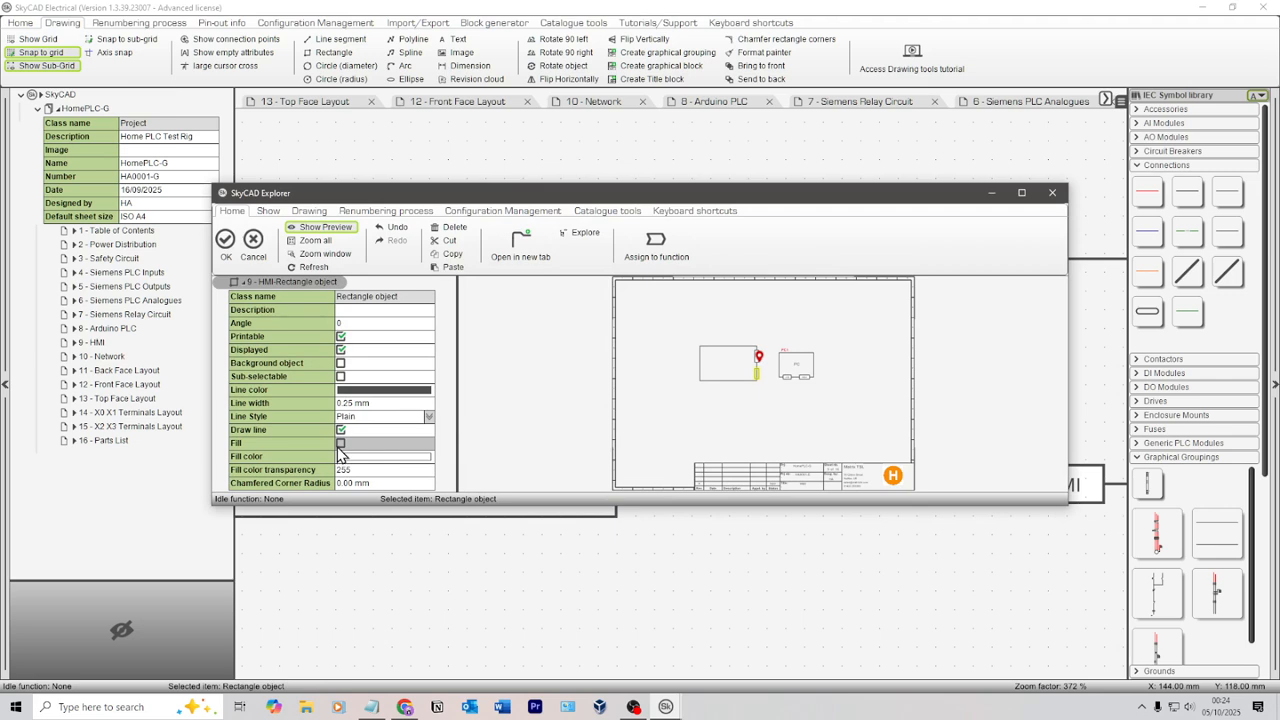
left_click(254, 248)
Copy the PC block's USB and HDMI texts together and paste them below the large rectangle's lower-right corner
left_click(897, 487)
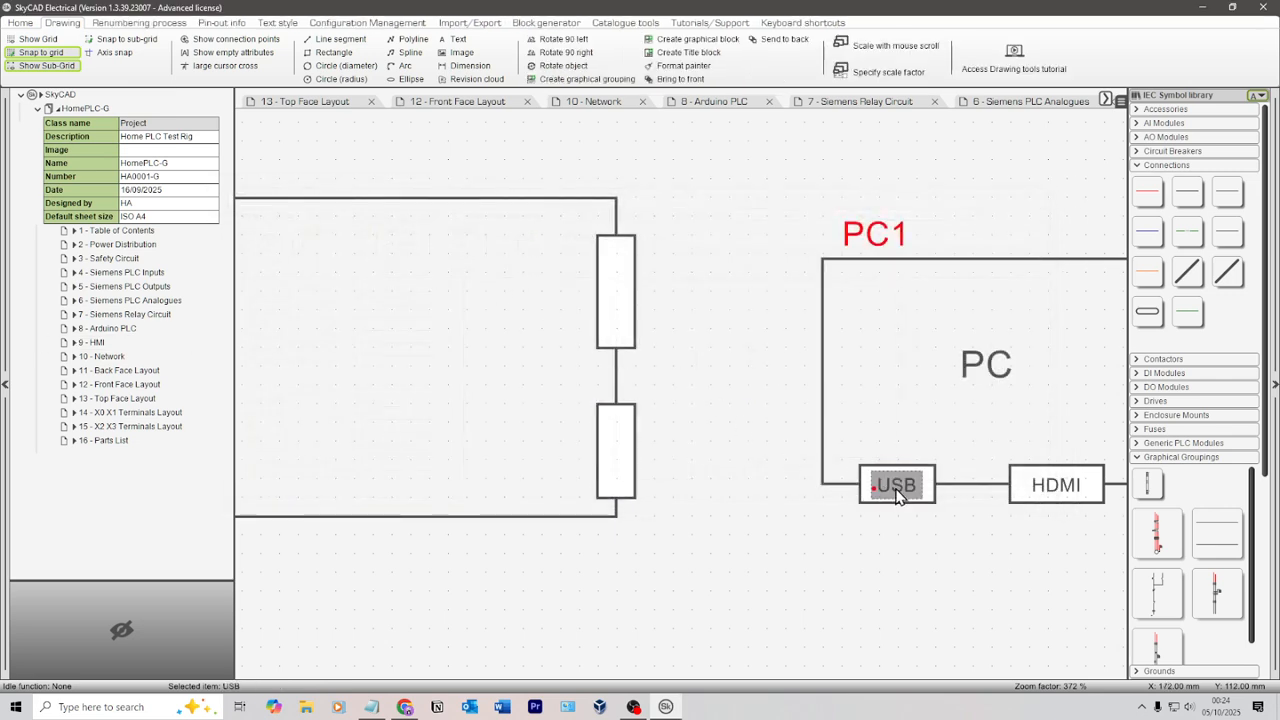
left_click(1040, 487)
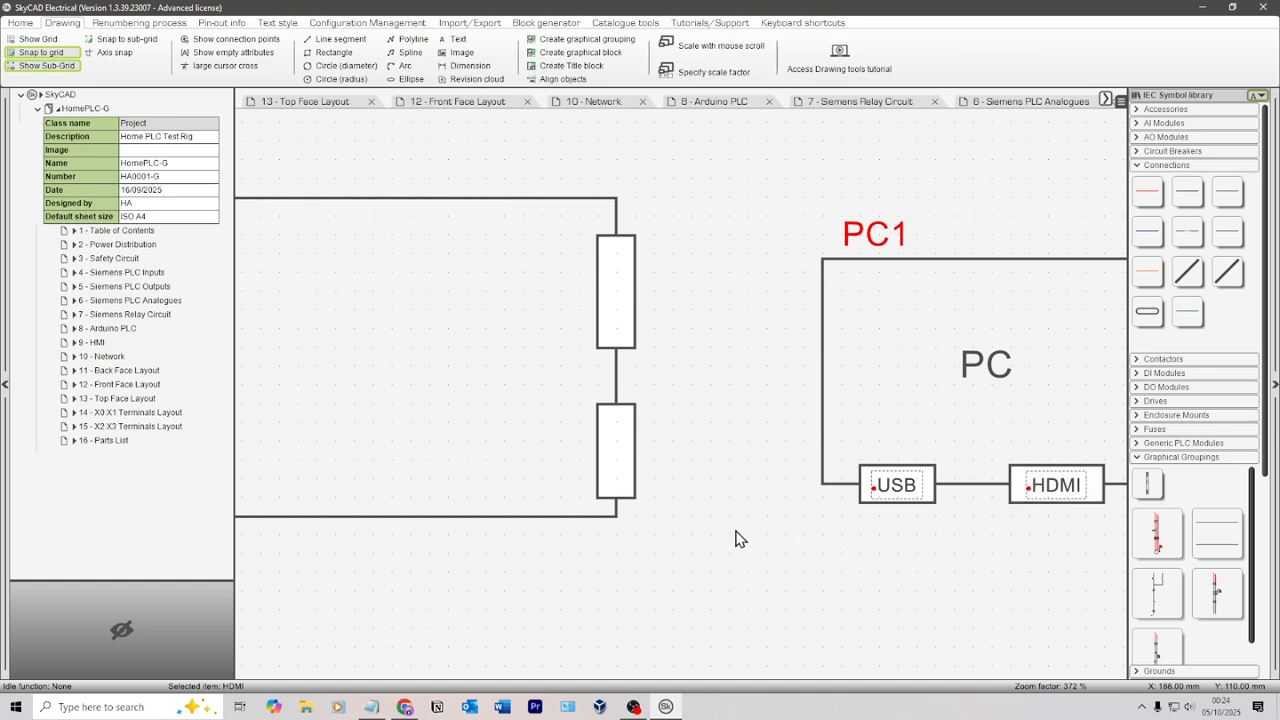
key("ctrl+v")
left_click(807, 396)
left_click(751, 509)
key("ctrl+v")
left_click(703, 546)
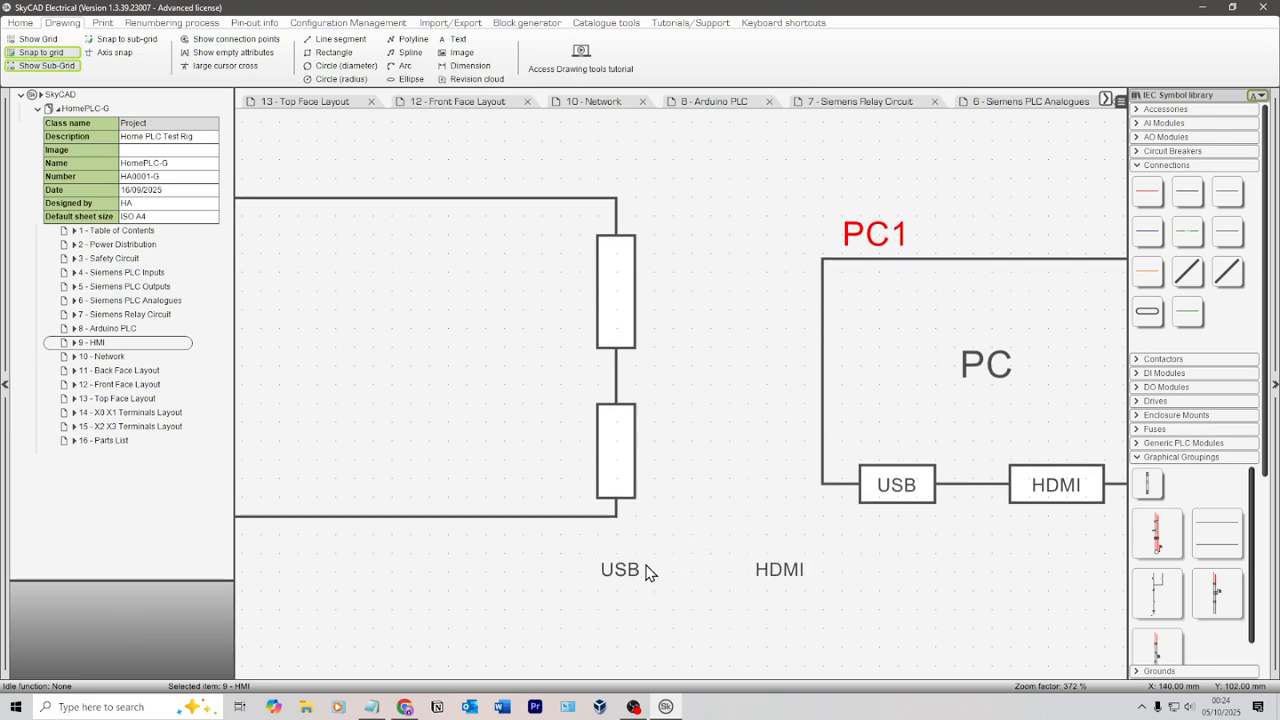
Rotate the copied USB and HDMI texts 90° left so that they read upward
left_click(646, 571)
right_click(645, 571)
mouse_move(733, 555)
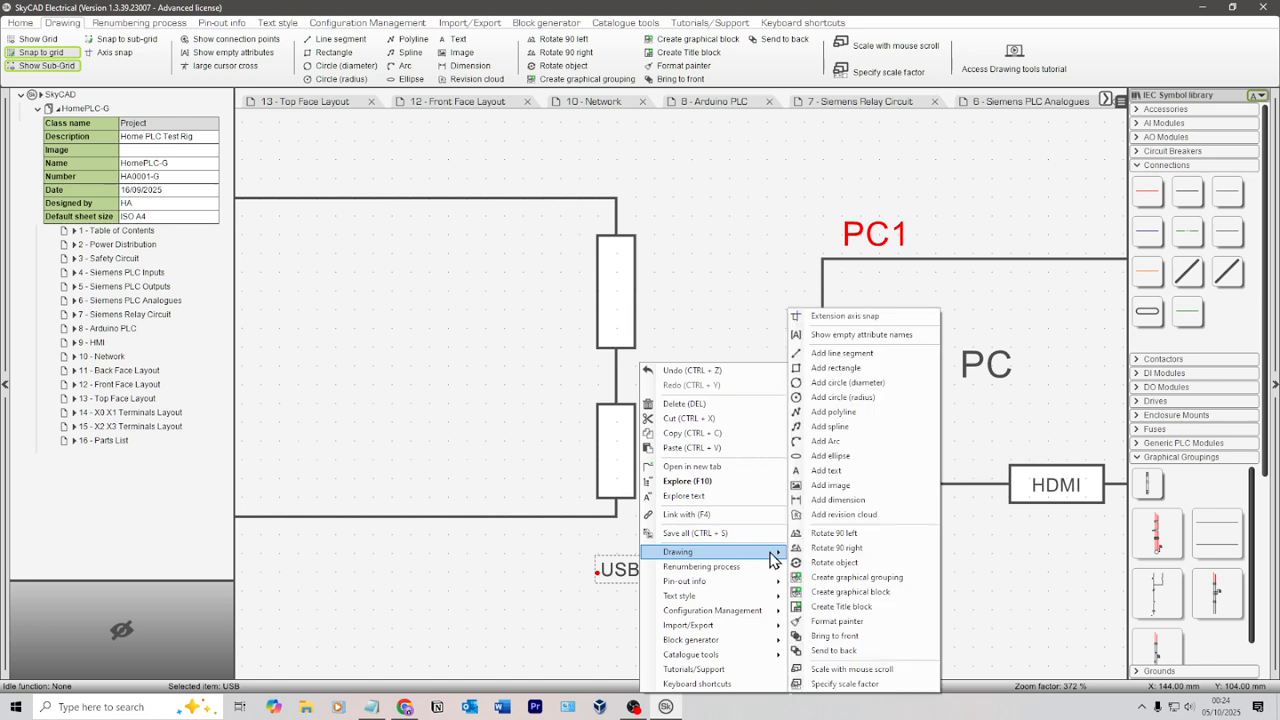
left_click(857, 546)
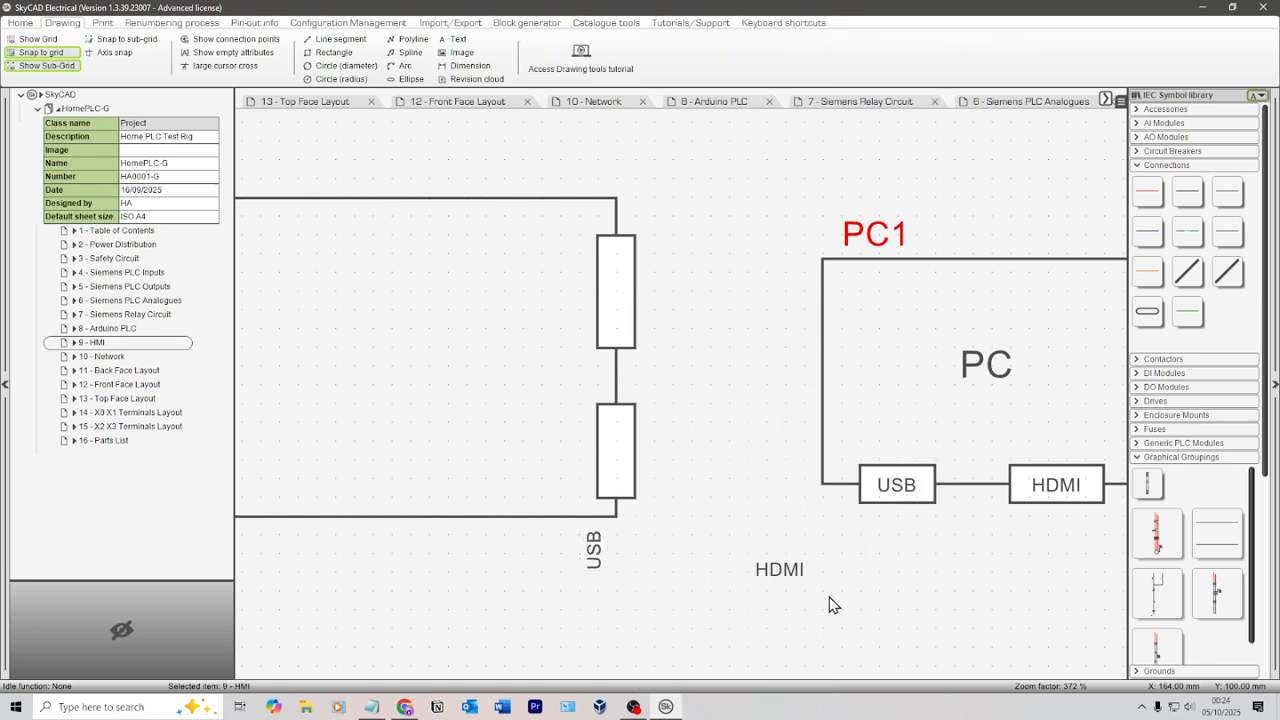
left_click(780, 569)
right_click(797, 570)
mouse_move(890, 551)
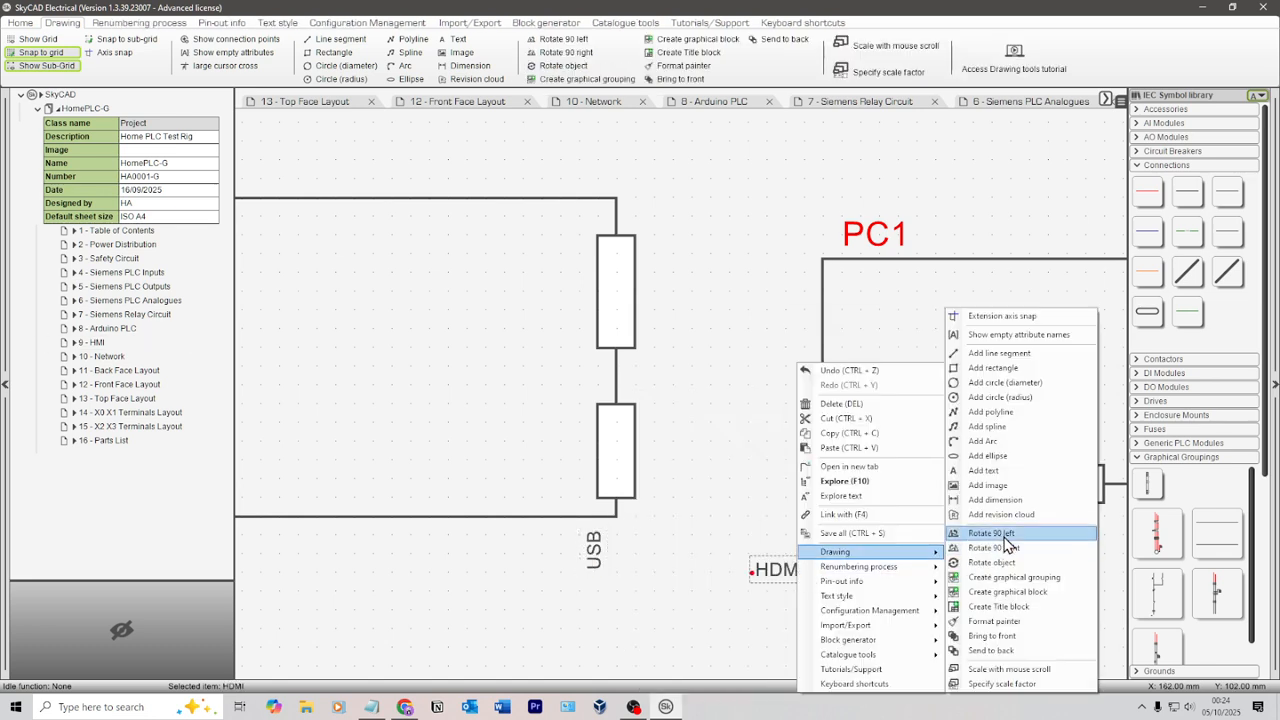
left_click(992, 548)
Move the HDMI text into the upper port rectangle and the USB text into the lower one
left_click_drag(748, 545, 613, 283)
left_click_drag(593, 549, 617, 472)
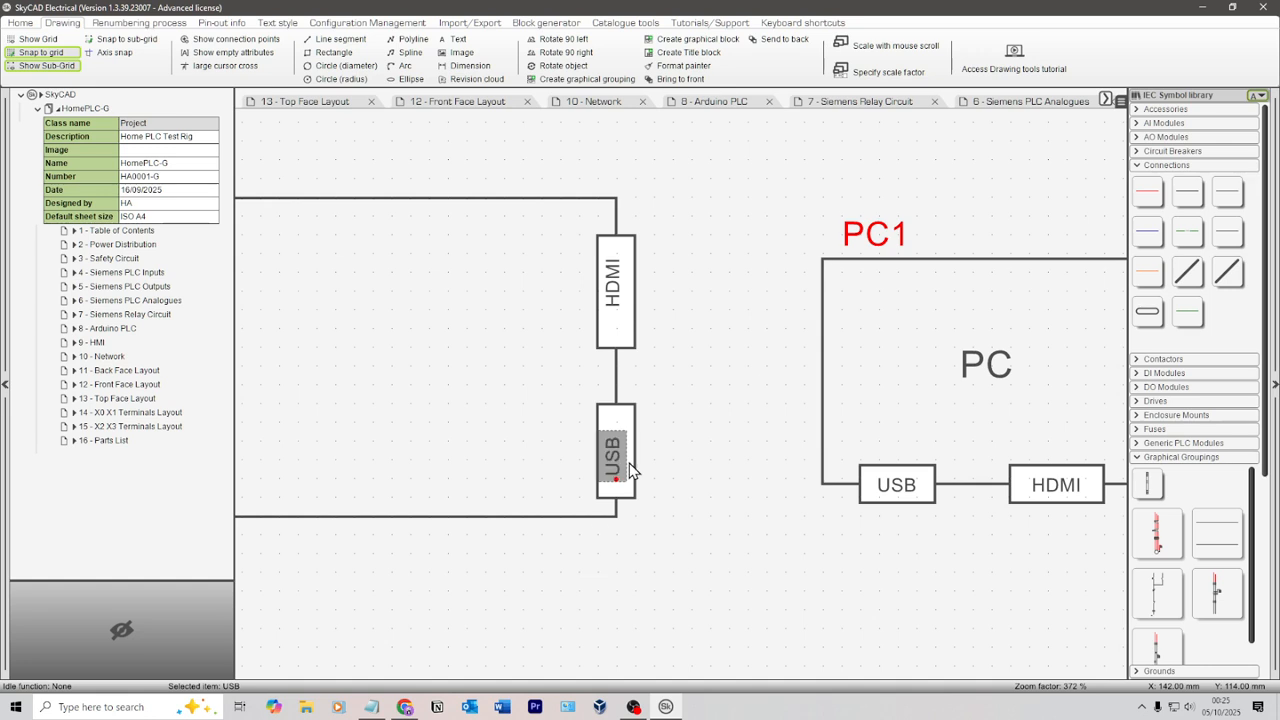
left_click(700, 480)
Centre the upright HDMI and USB texts in their port rectangles, using sub-grid snapping
scroll(700, 480, "down", 3)
left_click(639, 345)
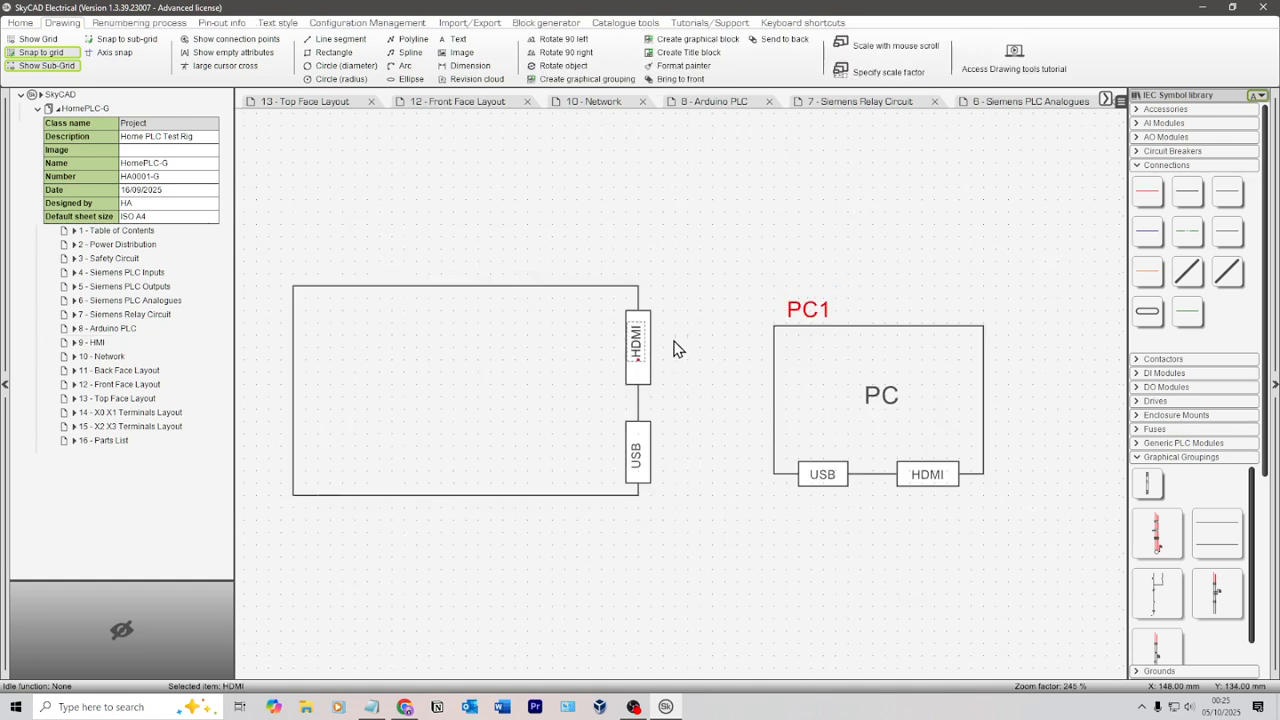
left_click(681, 352)
left_click(638, 358)
left_click(126, 38)
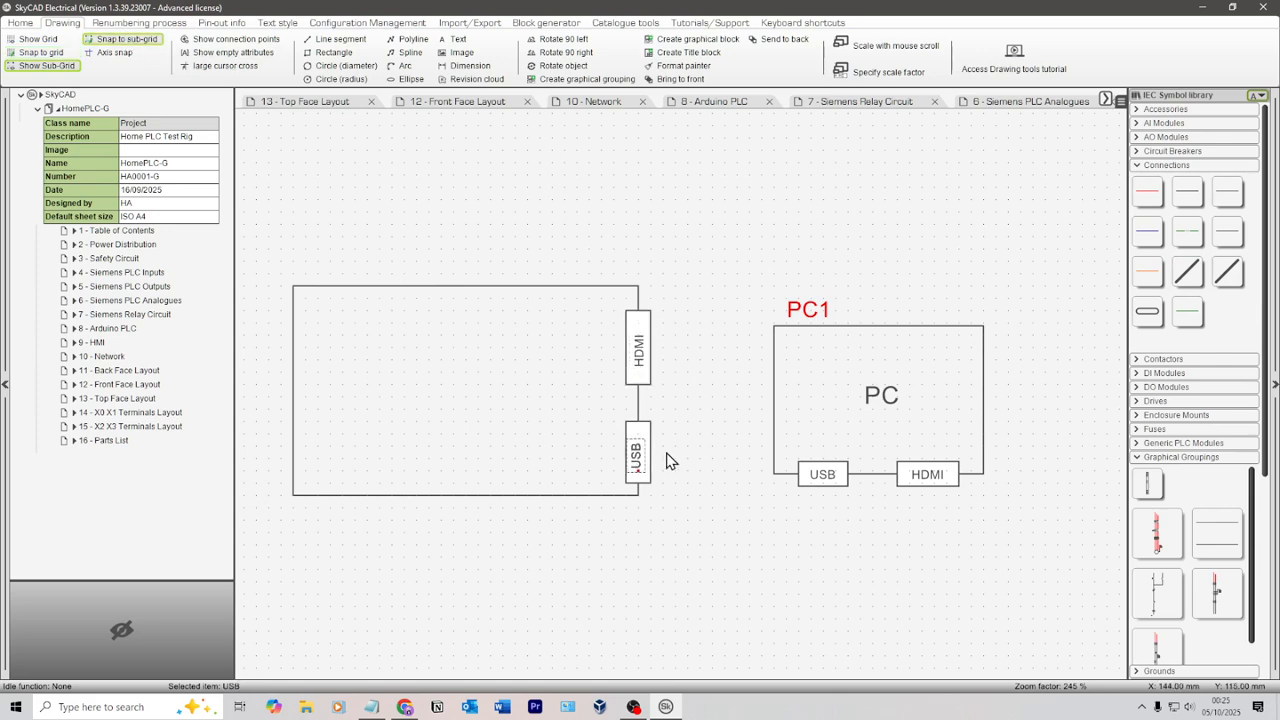
left_click(697, 413)
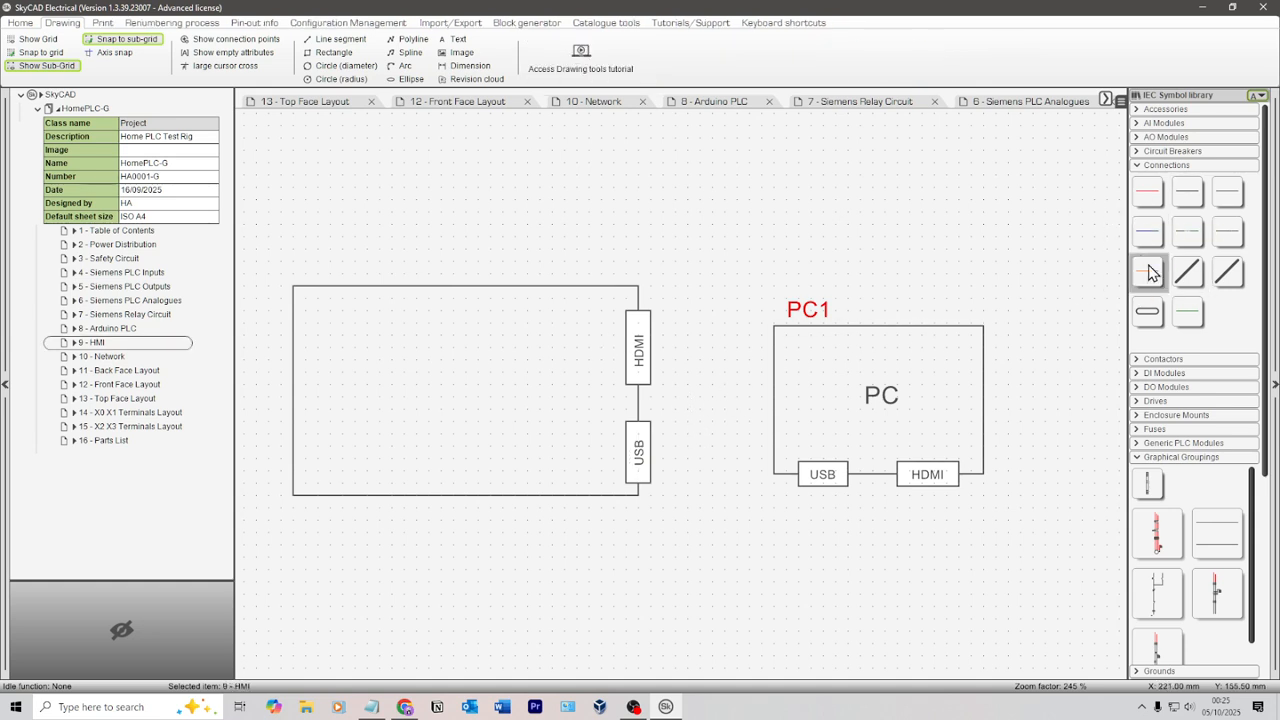
Draw a cable connection from the large rectangle's USB port, down and across to the PC block's USB port
left_click(1147, 231)
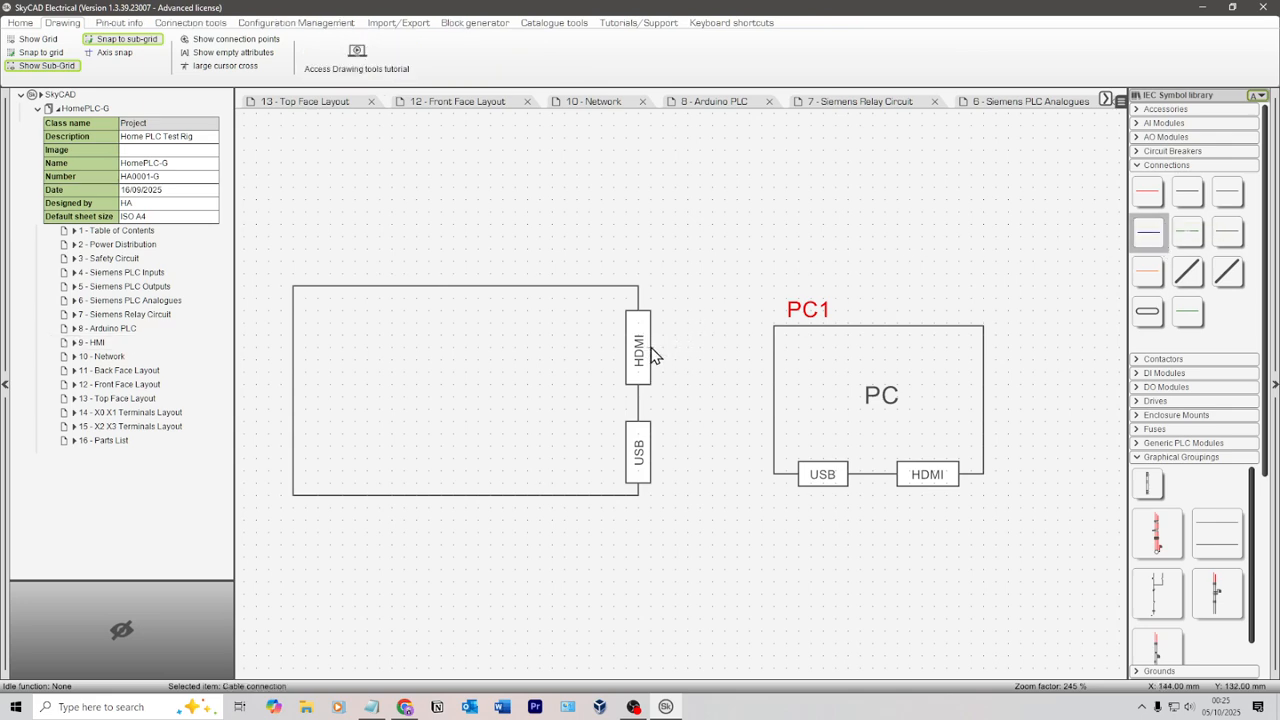
left_click(660, 358)
left_click(678, 458)
left_click(677, 530)
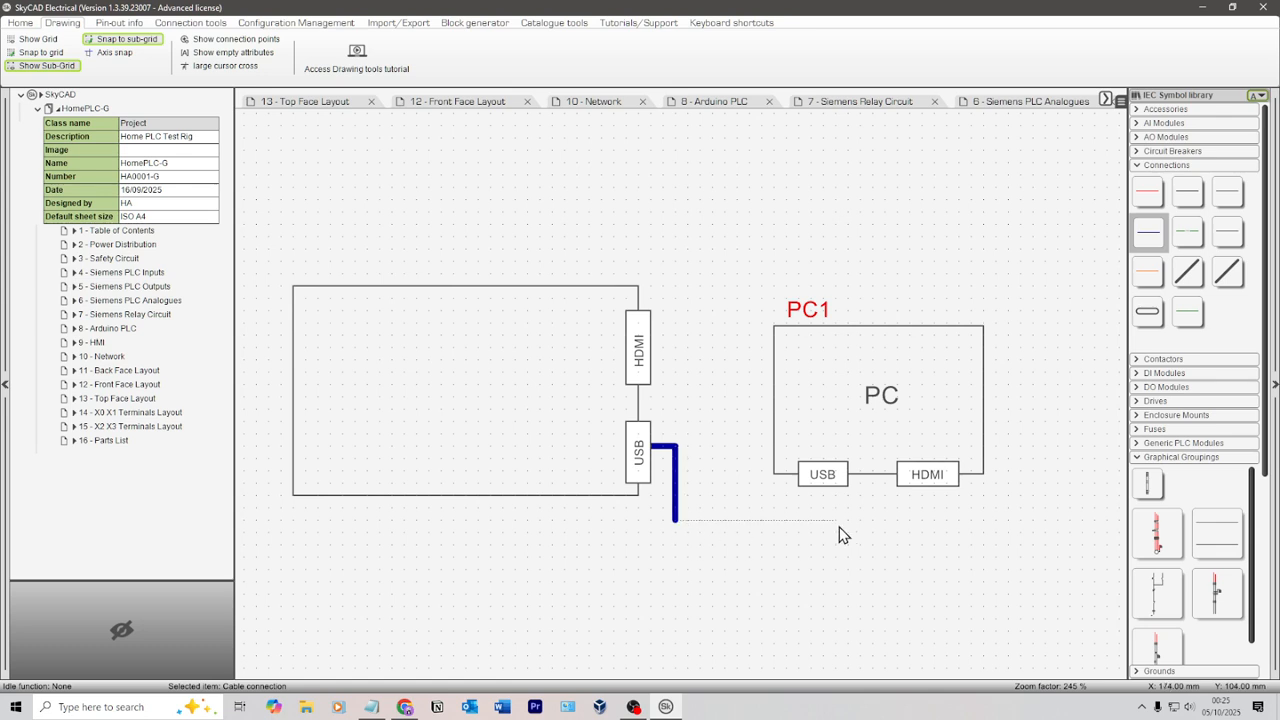
left_click(823, 520)
left_click(823, 487)
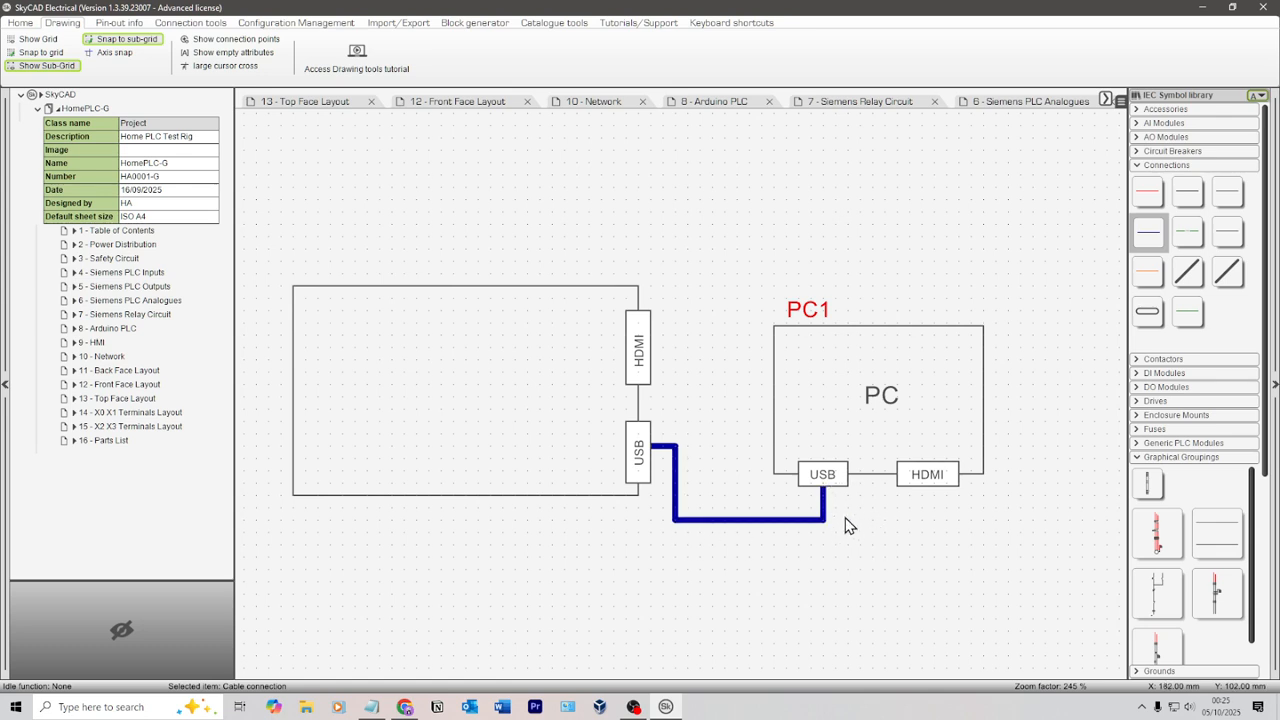
key("Escape")
Route a cable connection from the large rectangle's HDMI port over and around the PC block to its HDMI port
left_click(1148, 232)
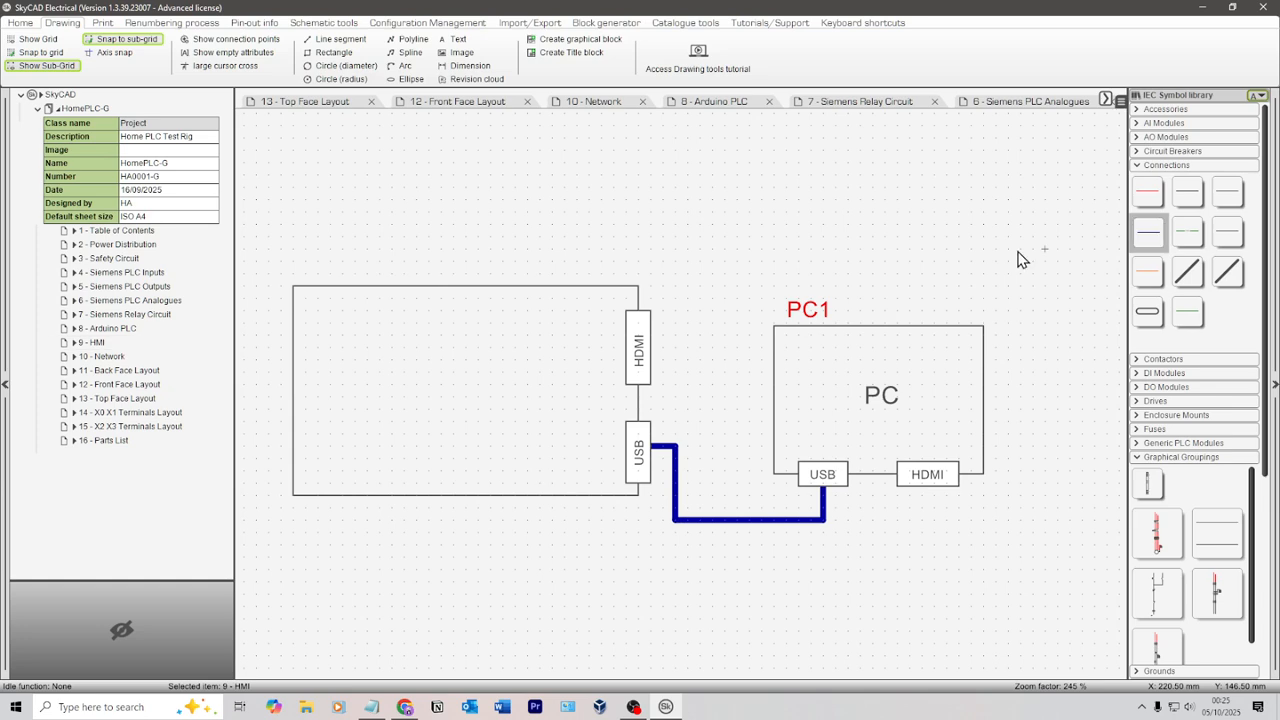
left_click(750, 349)
left_click(748, 262)
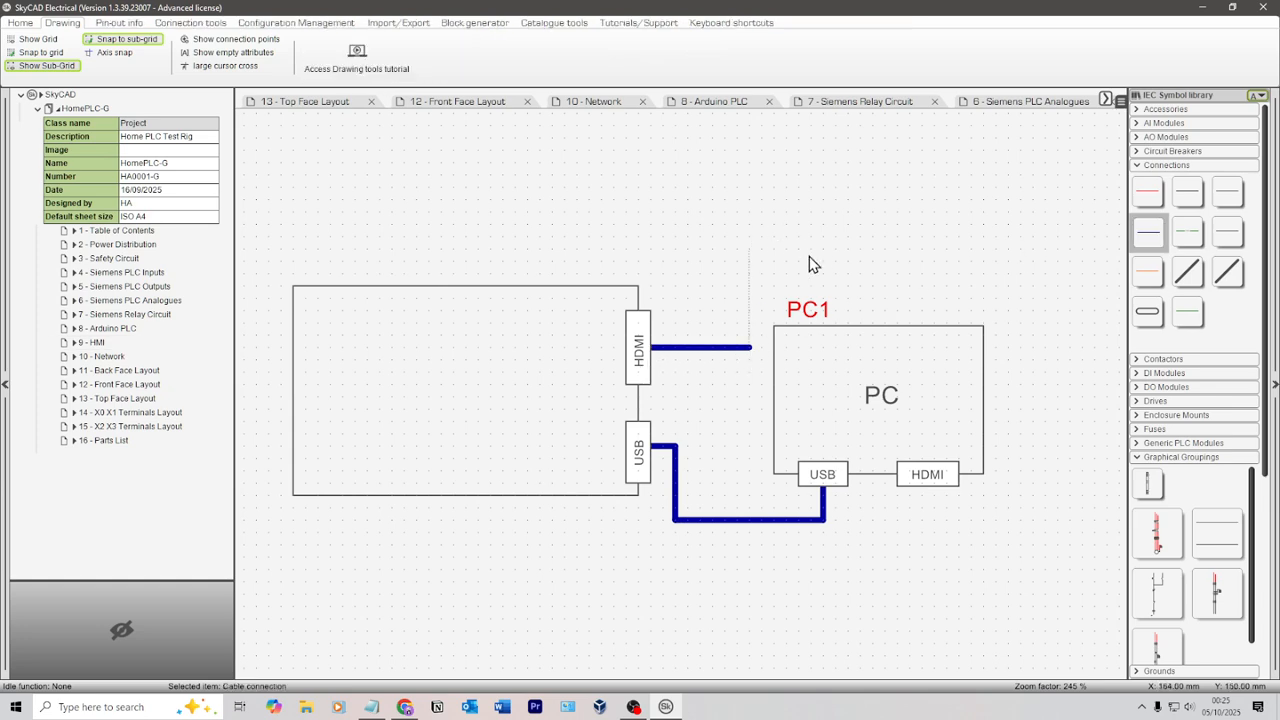
left_click(1034, 262)
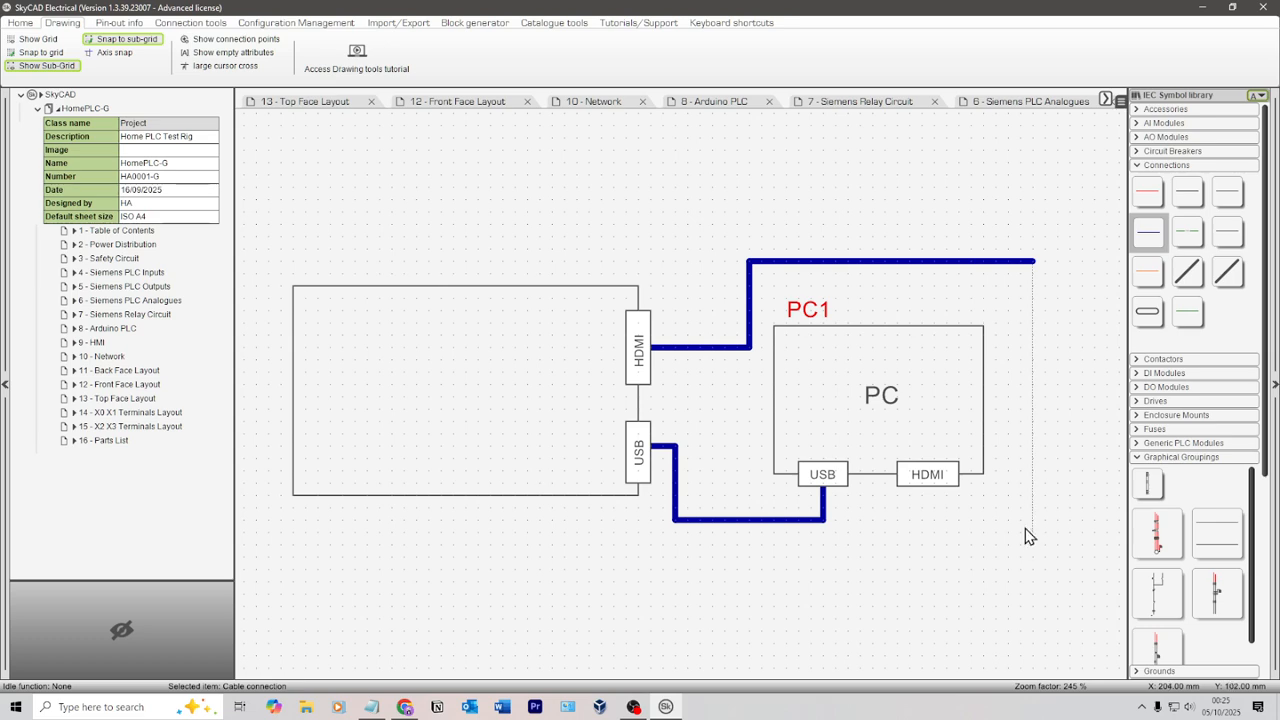
left_click(1030, 521)
left_click(932, 520)
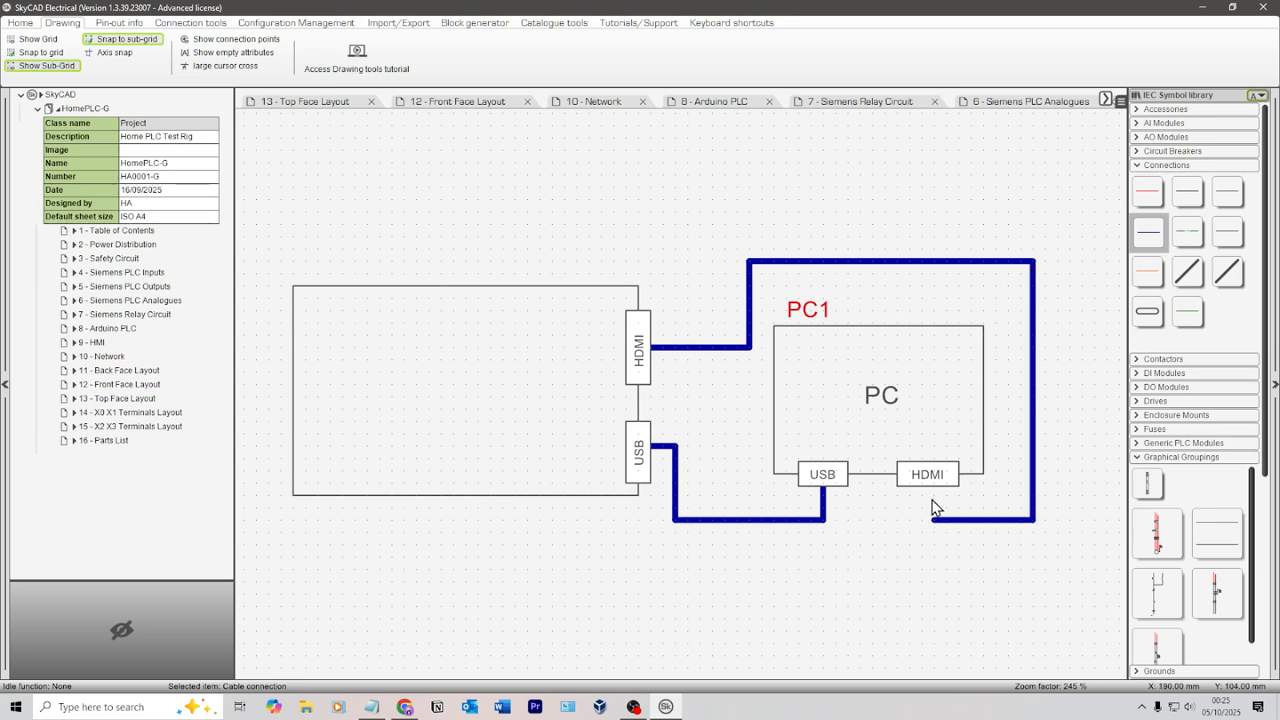
scroll(935, 478, "down", 3)
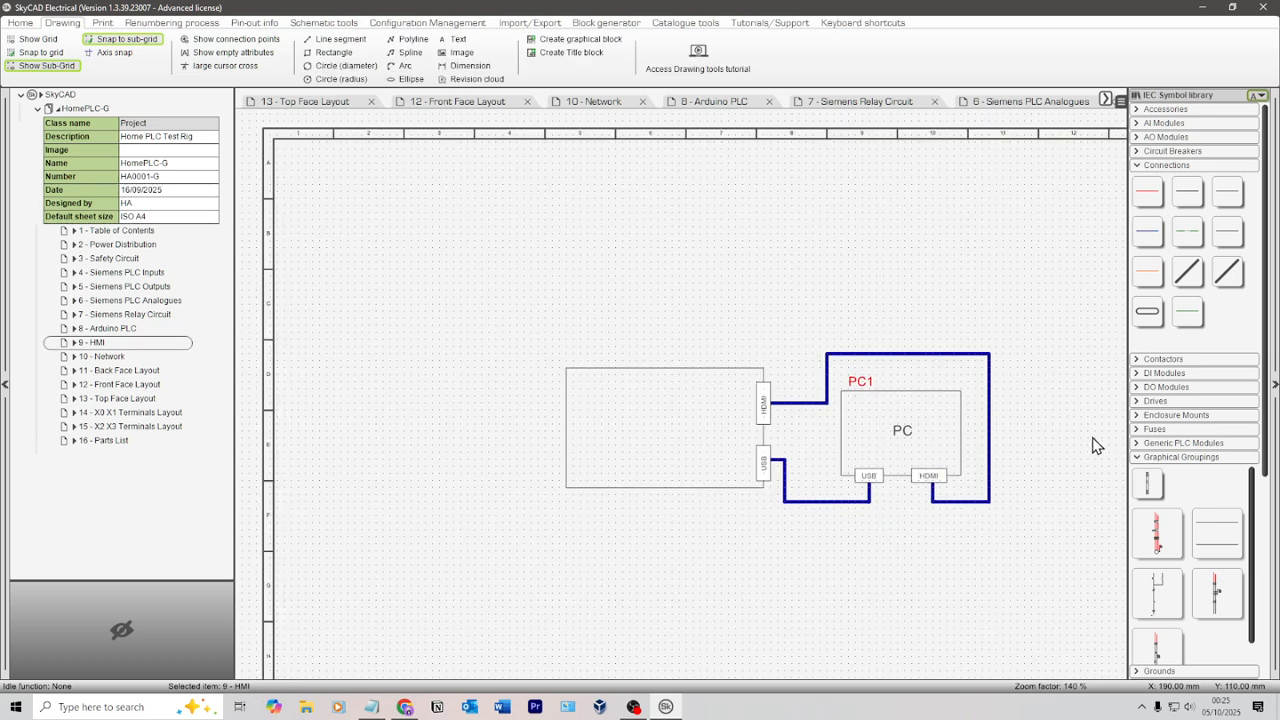
scroll(1074, 423, "up", 3)
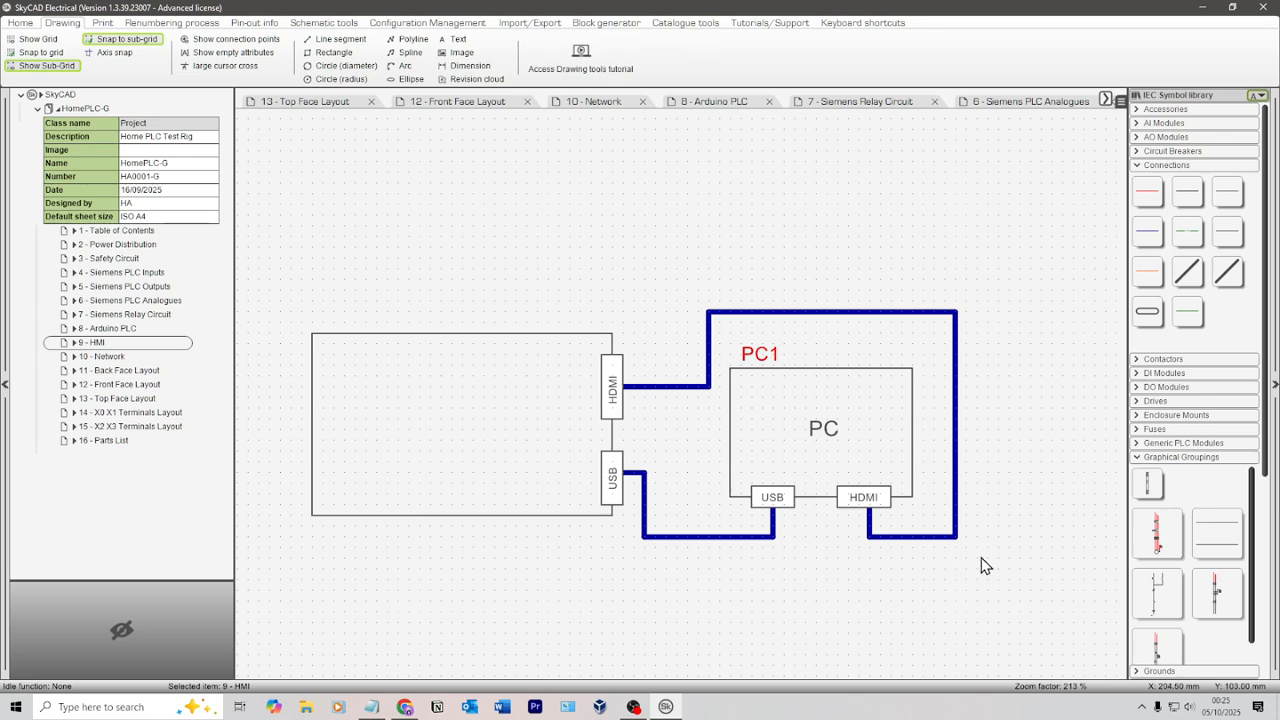
Delete the HDMI cable's segments around the PC block, keeping only the horizontal stub at the large rectangle's HDMI port
left_click_drag(1008, 568, 858, 531)
key("Delete")
left_click_drag(988, 340, 770, 272)
key("Delete")
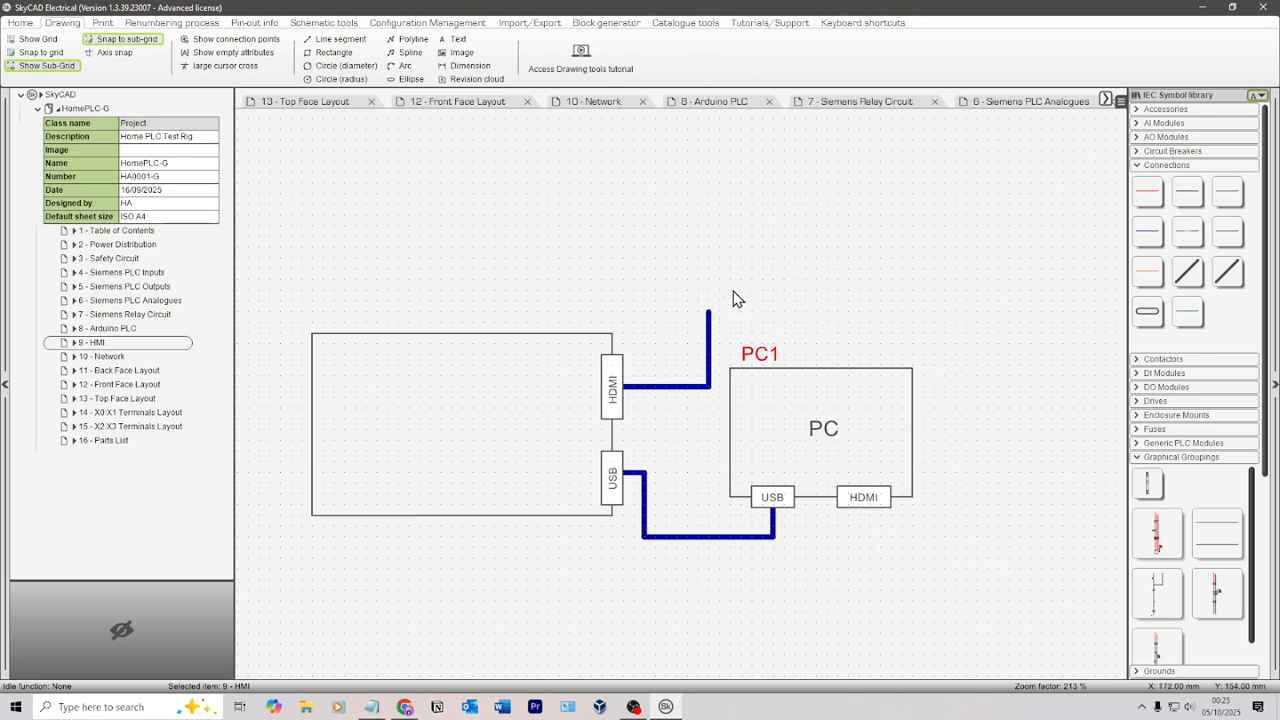
left_click(708, 363)
key("Delete")
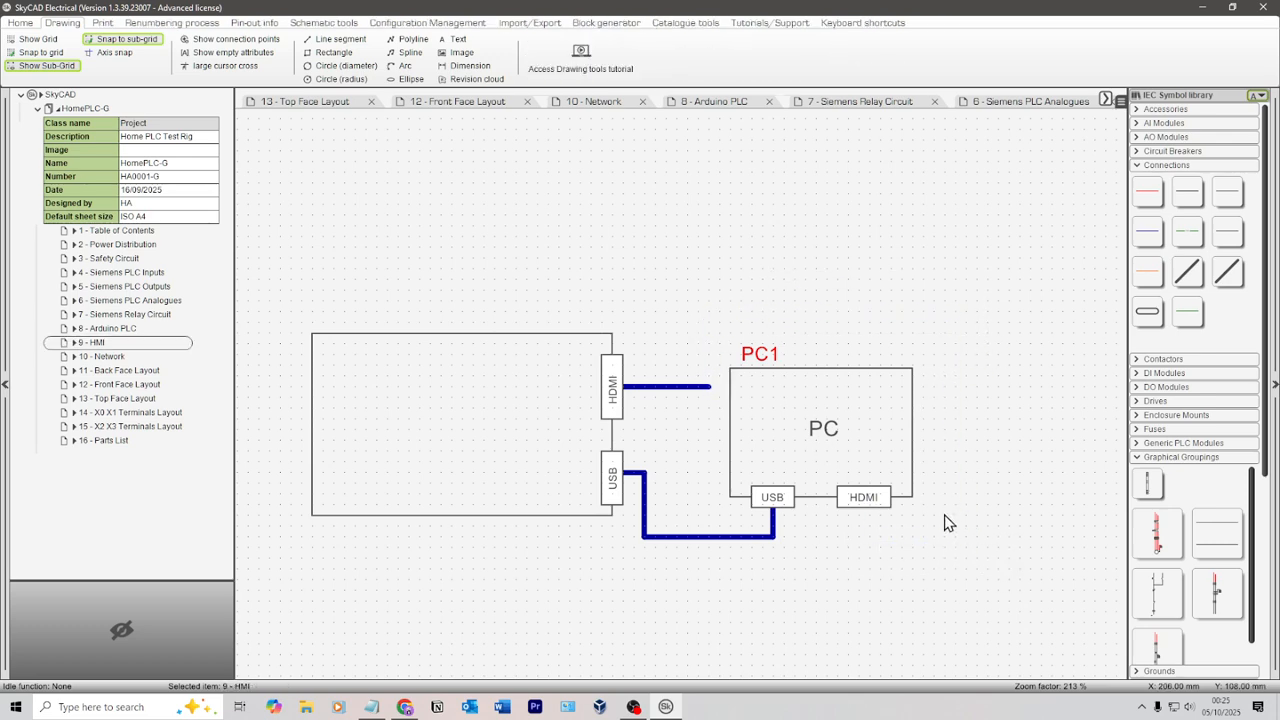
Move the whole PC block with its short USB cable piece up and slightly right, so its ports sit above the large rectangle's top edge
left_click_drag(971, 522, 711, 333)
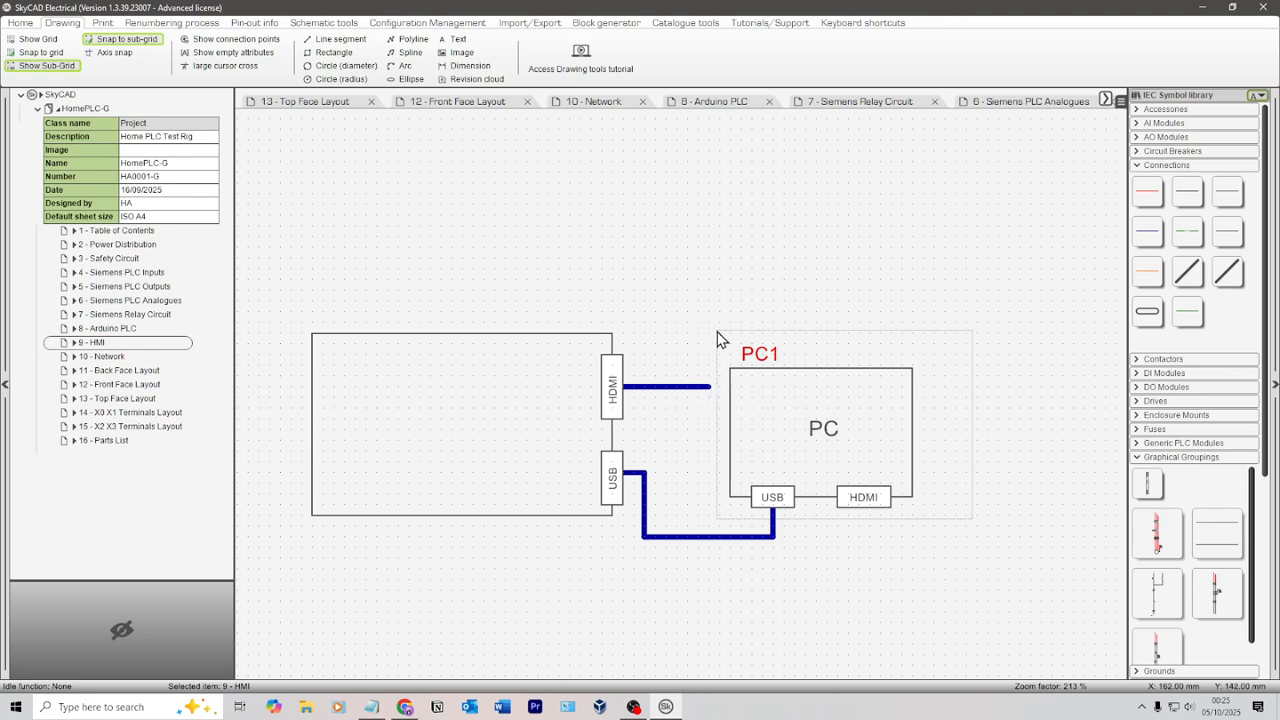
left_click_drag(838, 360, 838, 349)
key("Up")
key("Up")
key("Up")
key("Up")
key("Up")
key("Up")
key("Up")
key("Up")
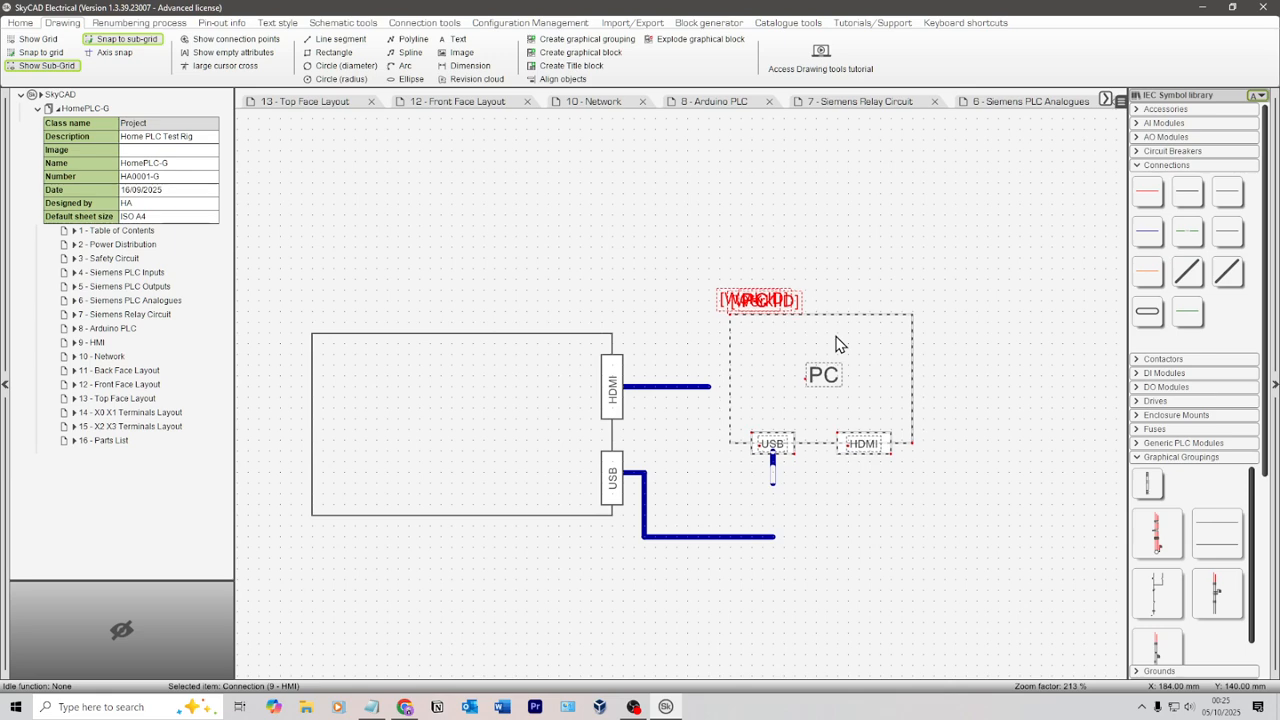
key("Up")
key("Up")
key("Up")
key("Up")
key("Up")
key("Up")
key("Up")
key("Up")
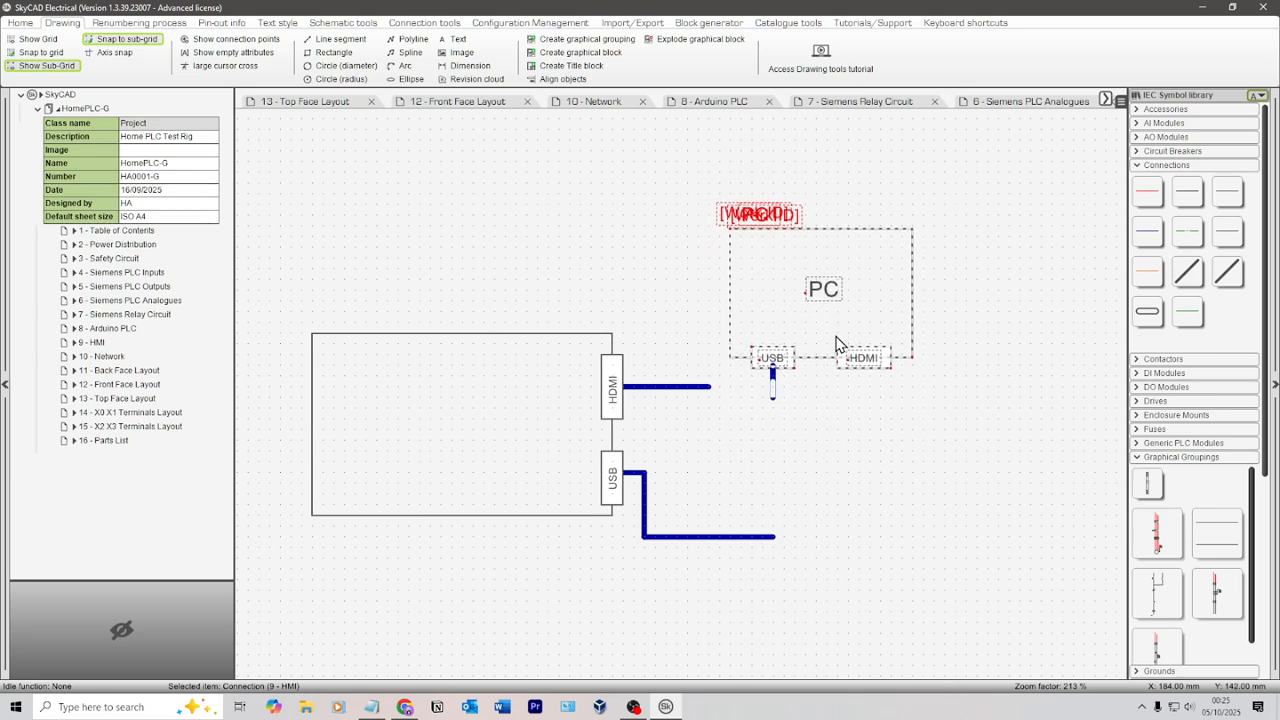
key("Up")
key("Up")
key("Up")
key("Right")
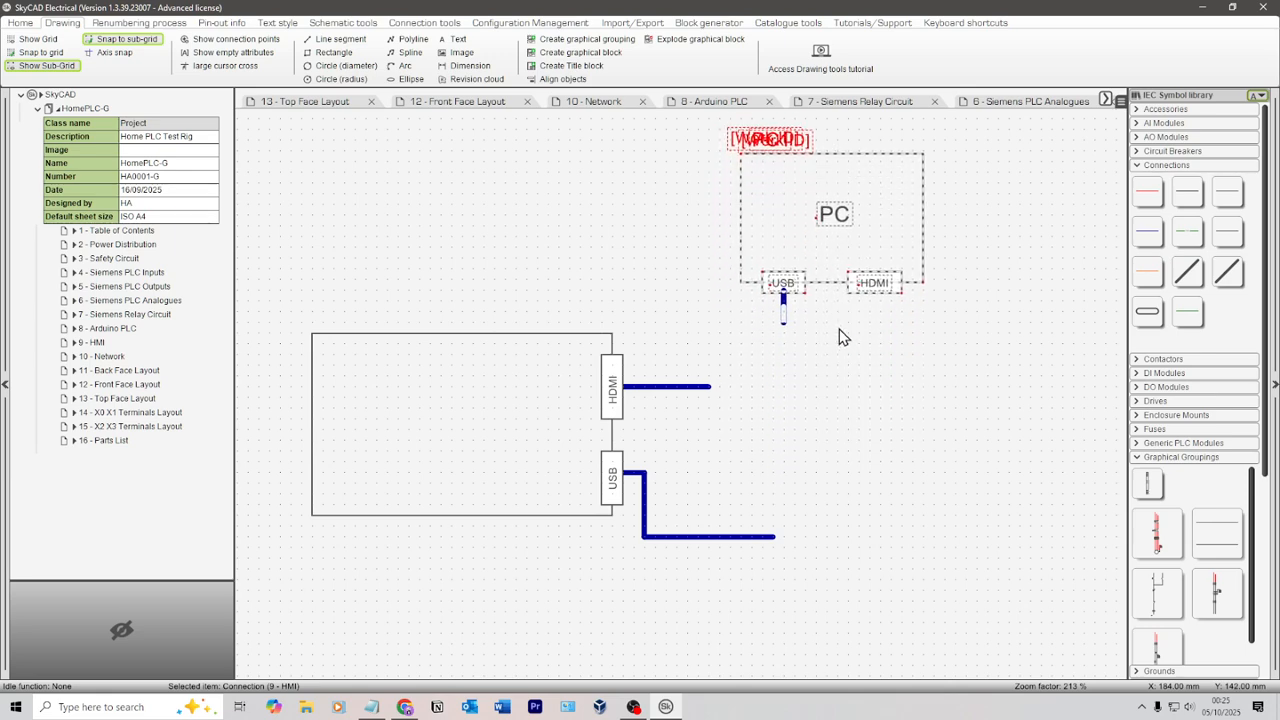
key("Up")
key("Right")
key("Down")
key("Down")
key("Right")
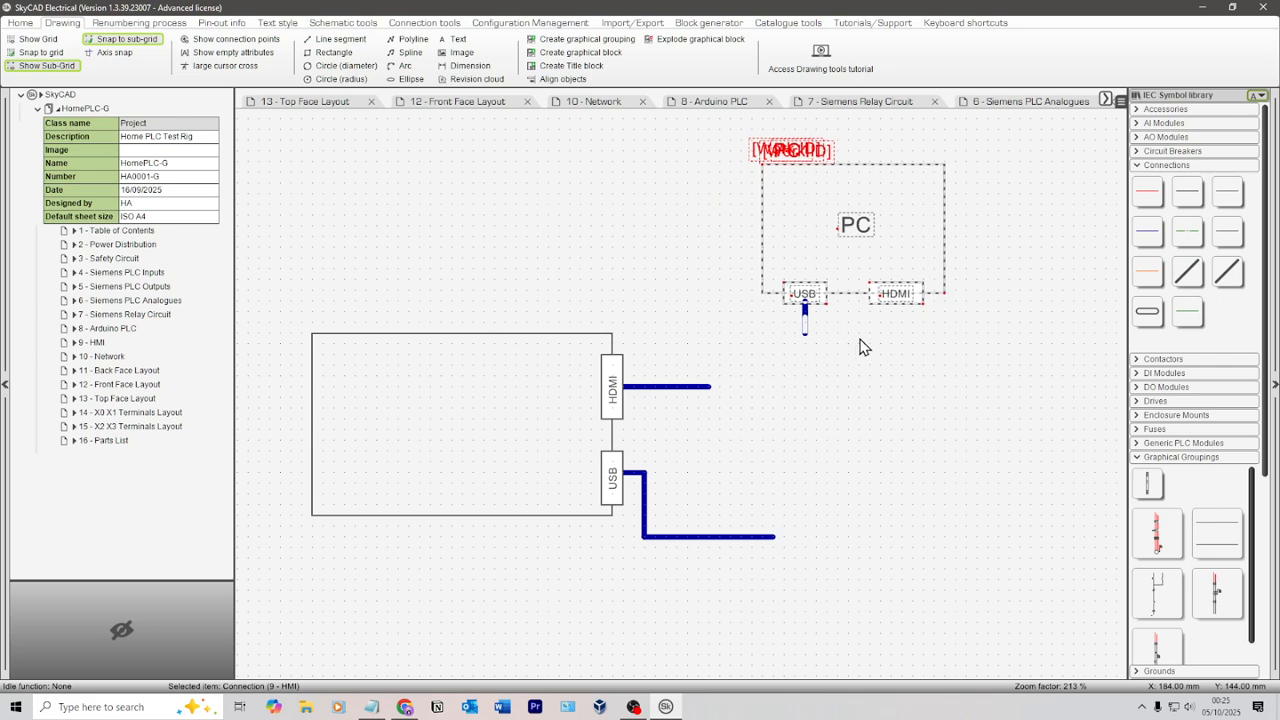
left_click(864, 347)
Join the PC block's USB and HDMI ports to the open USB and HDMI cable ends with new cable connection segments
left_click(1148, 234)
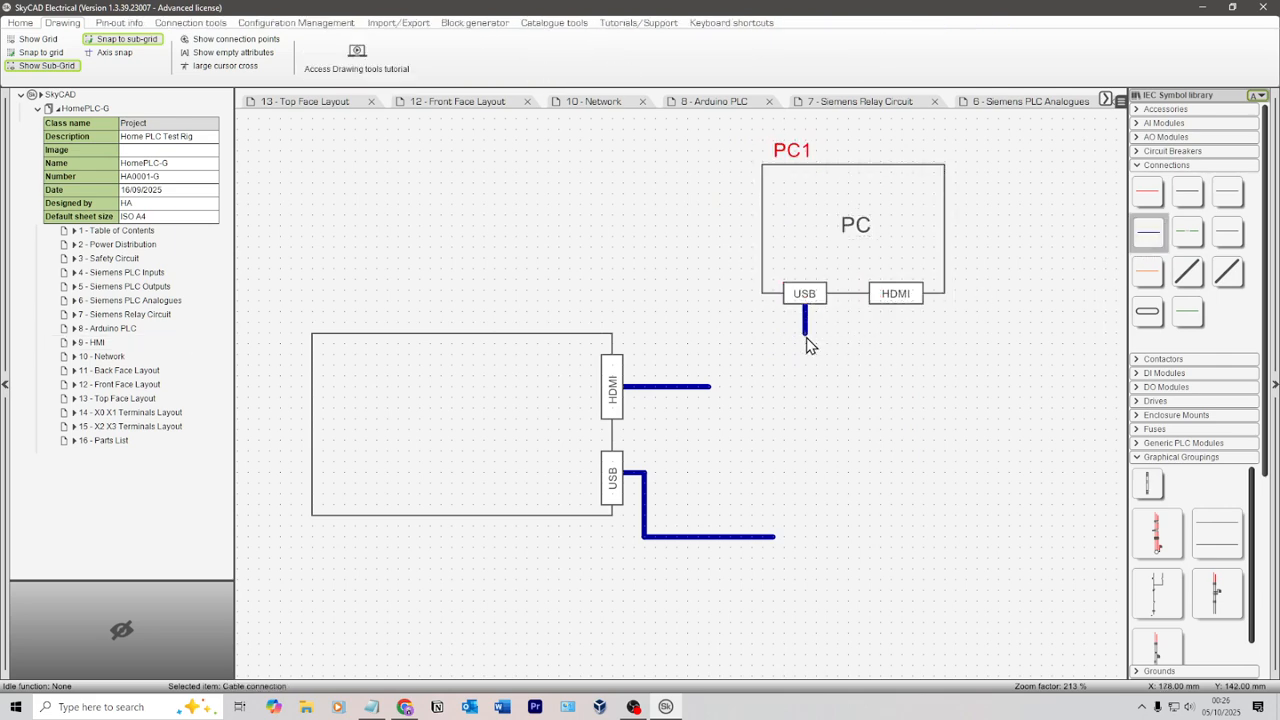
left_click_drag(808, 345, 797, 543)
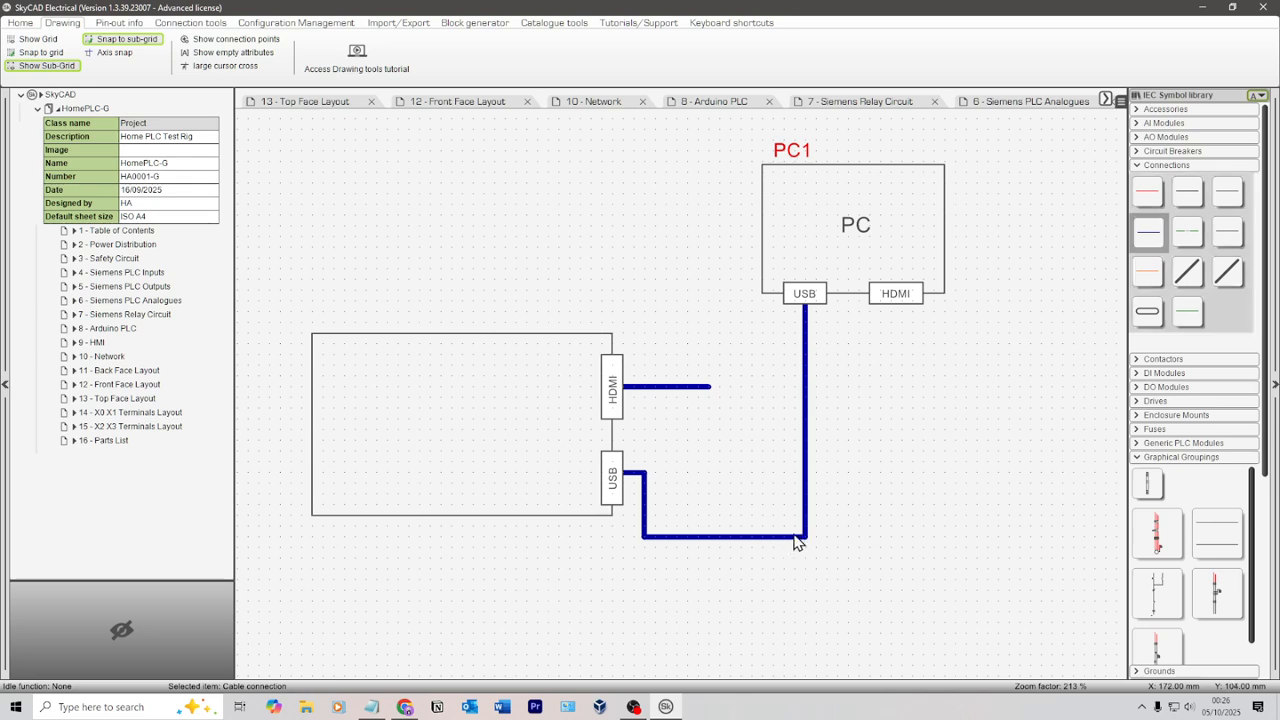
left_click(1148, 236)
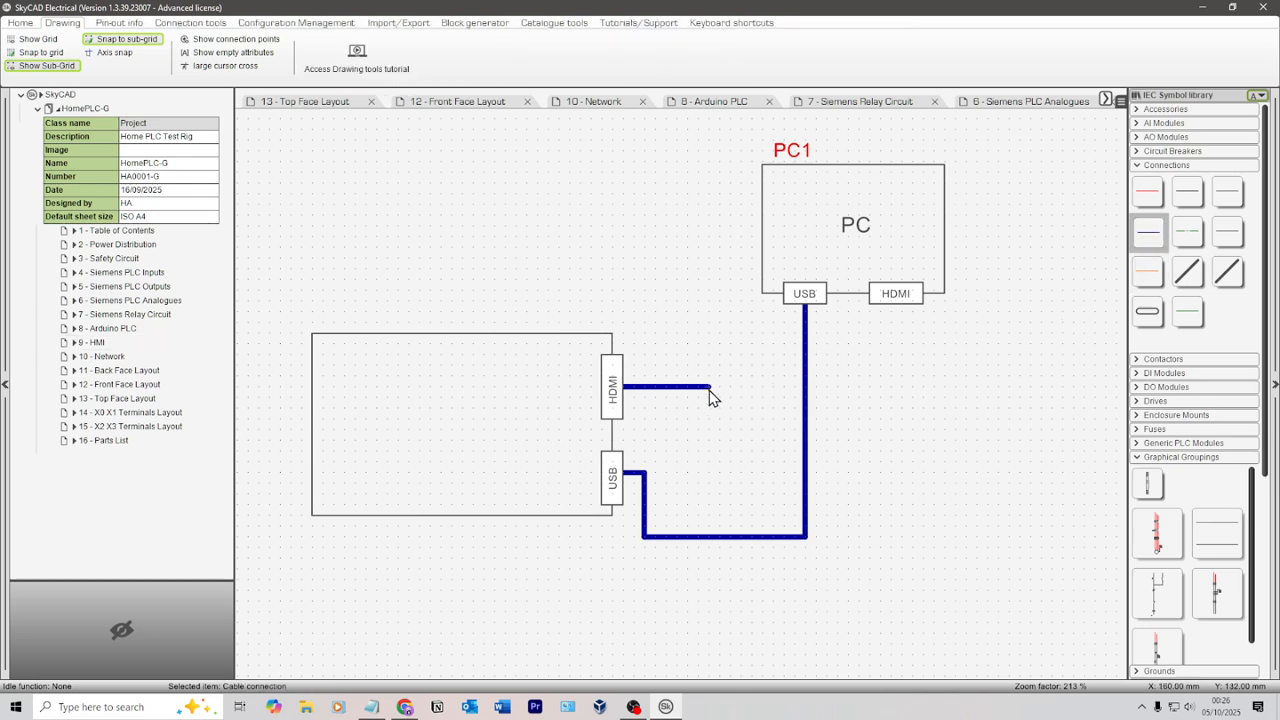
mouse_move(710, 388)
left_mouse_down()
mouse_move(903, 394)
mouse_move(903, 304)
left_mouse_up()
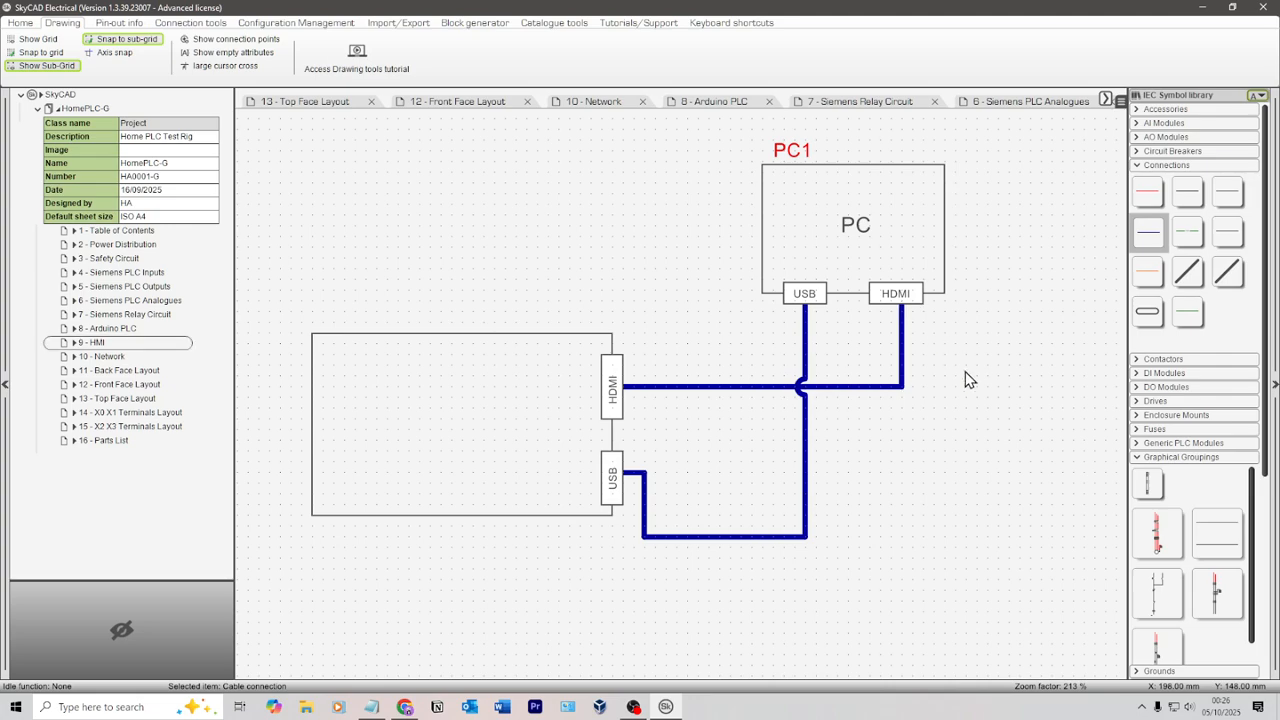
left_click(967, 416)
scroll(967, 428, "down", 3)
scroll(783, 447, "up", 1)
scroll(930, 466, "down", 2)
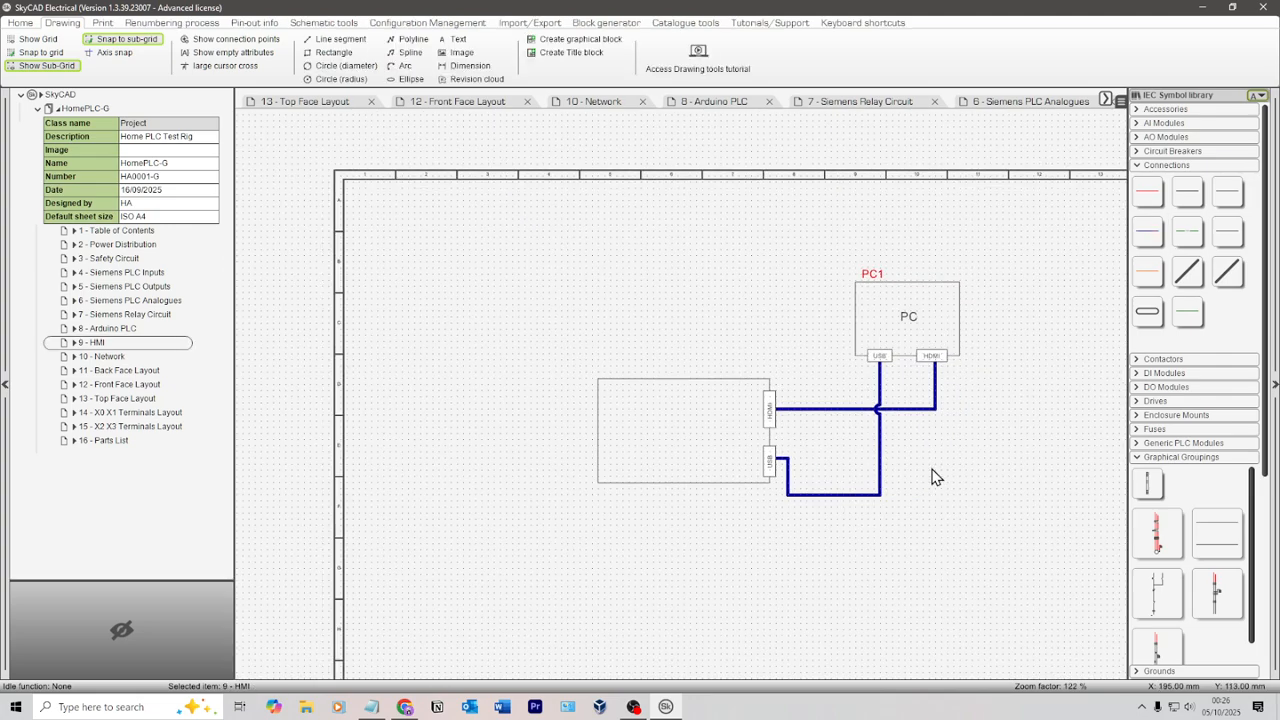
scroll(935, 472, "up", 2)
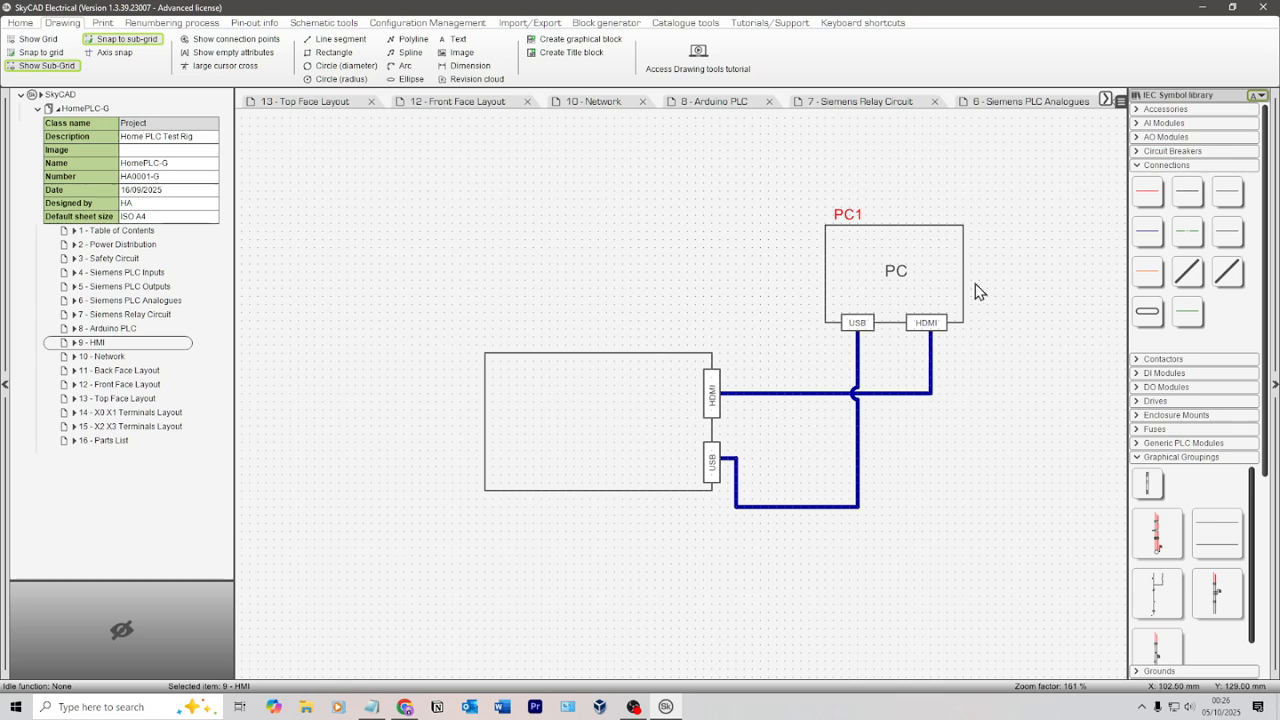
Copy the PC block's "PC" text and paste it in the middle of the large rectangle
left_click(896, 270)
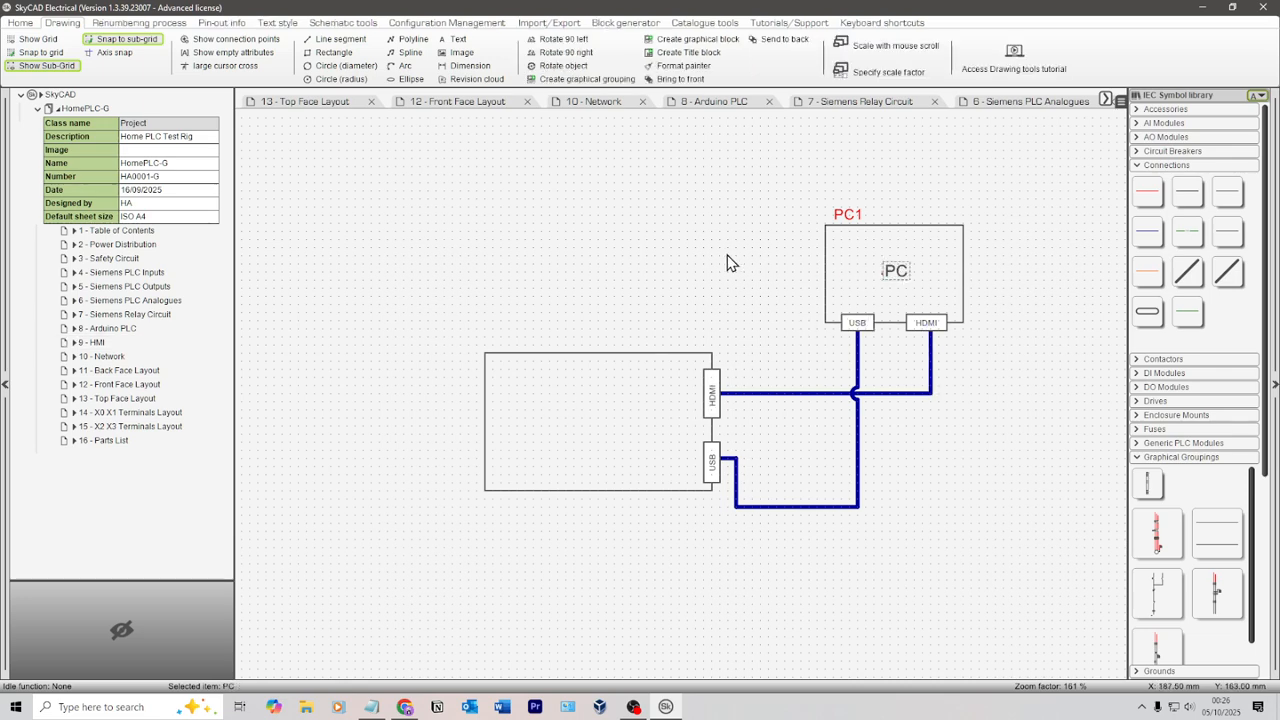
key("ctrl+v")
left_click(806, 396)
type("PC")
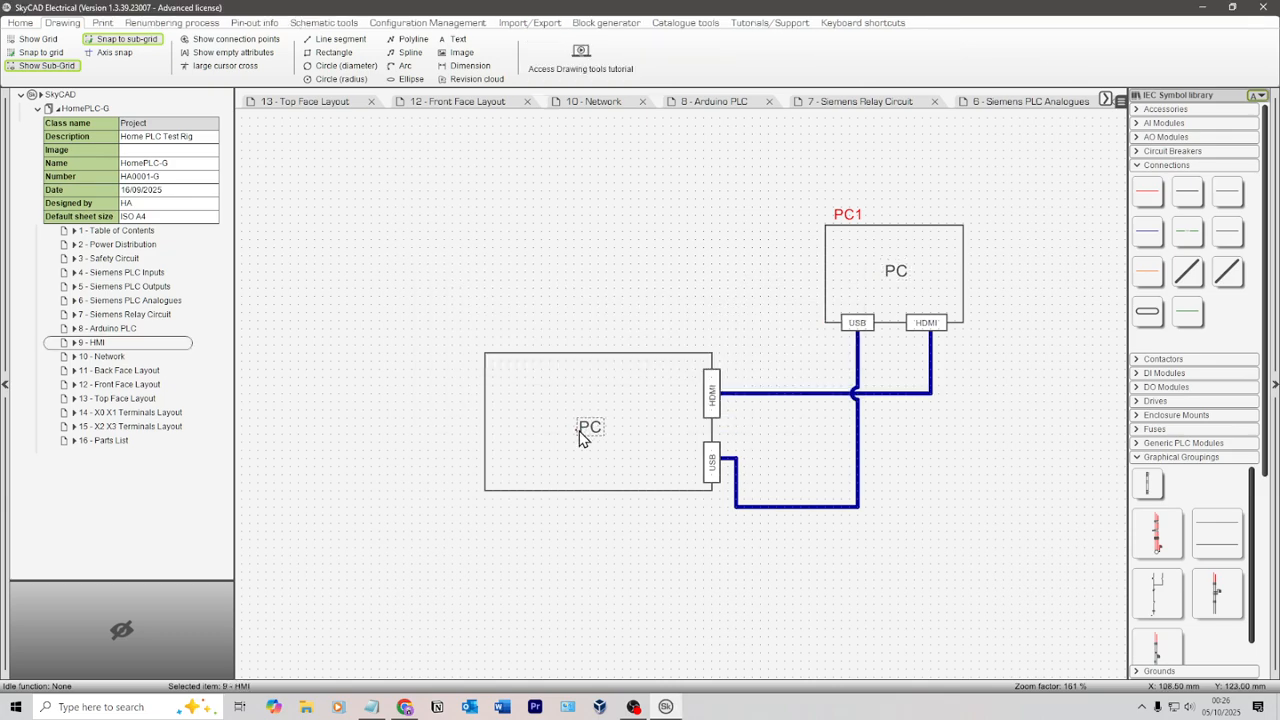
Change the value of the pasted text in the large rectangle to "HMI"
double_click(590, 427)
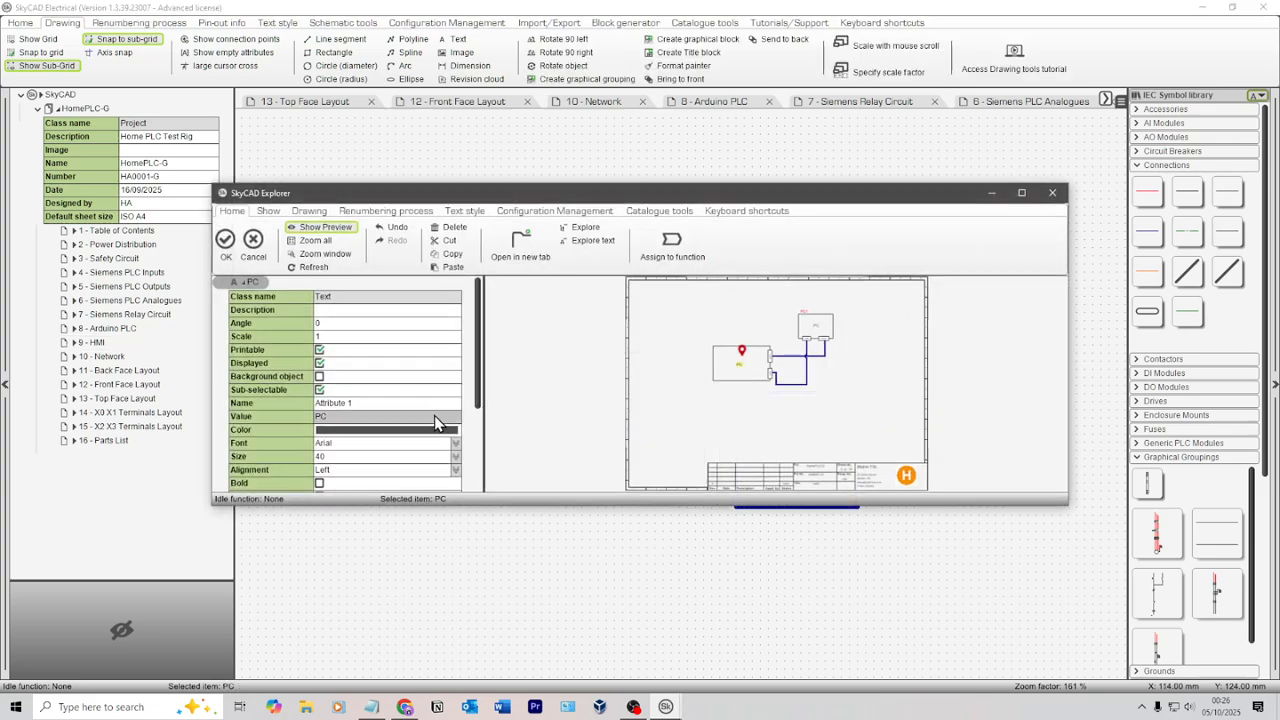
left_click(429, 416)
type("HMI")
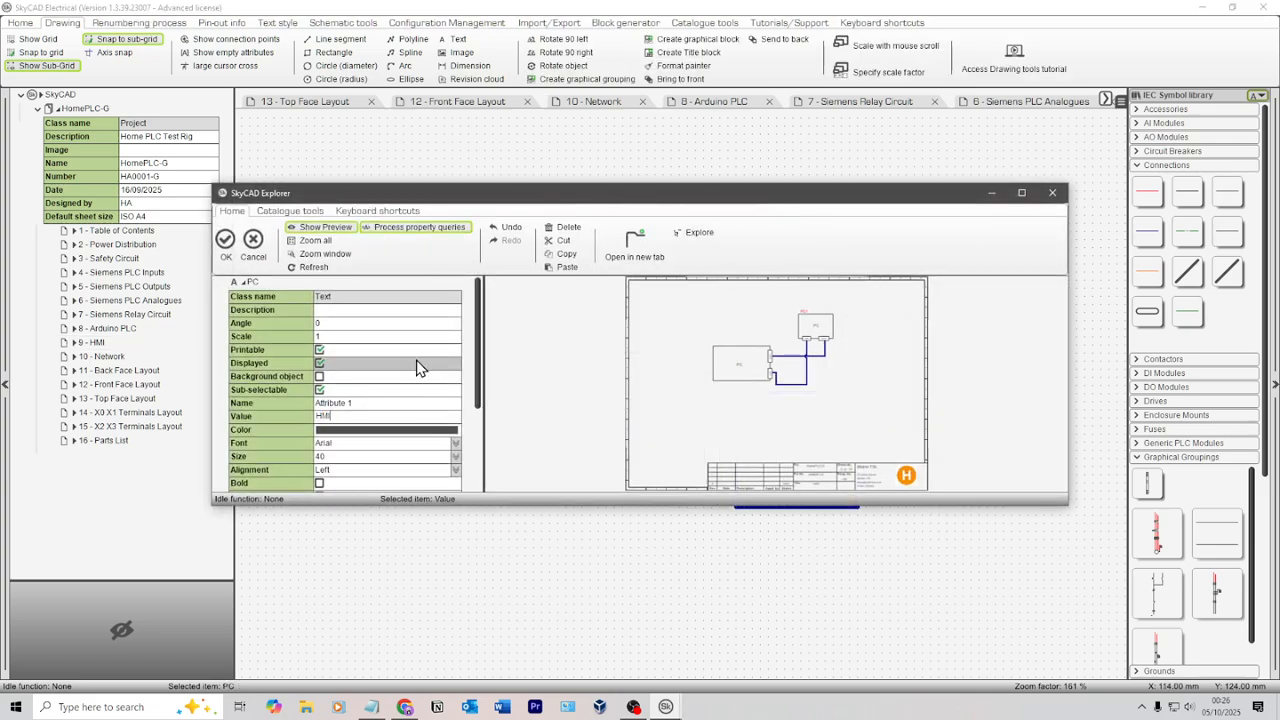
left_click(240, 243)
left_click(593, 427)
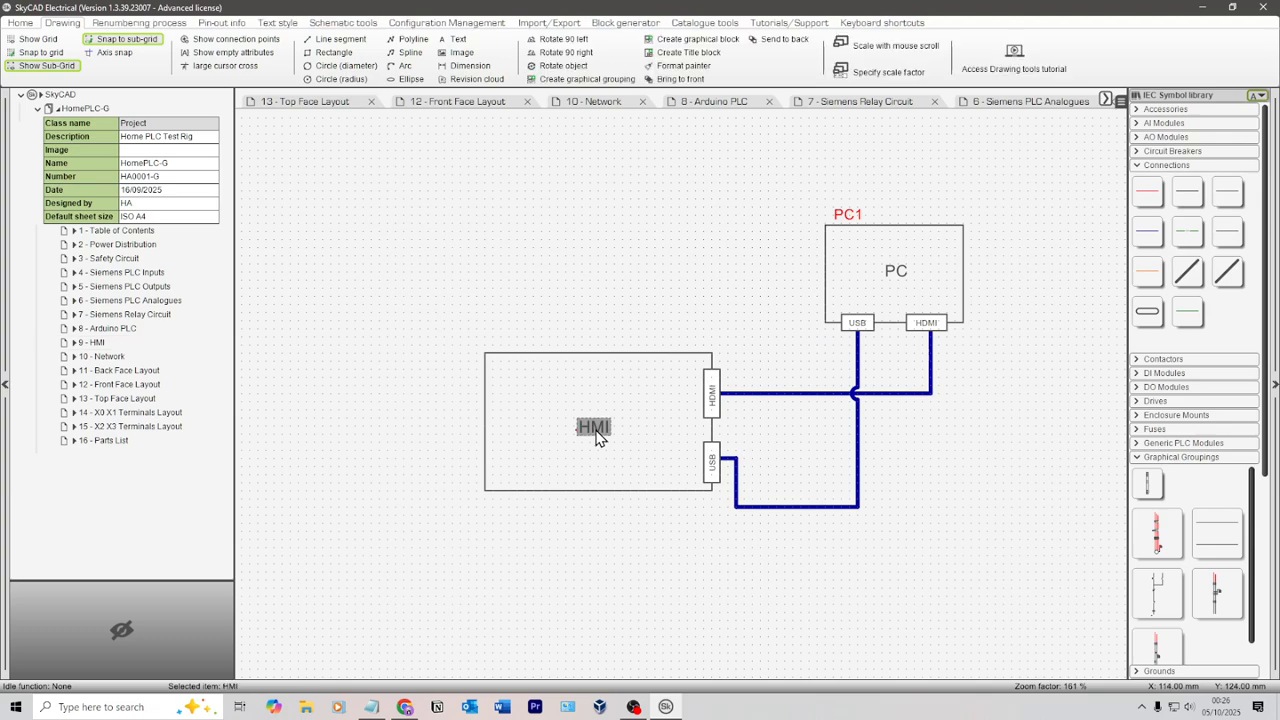
left_click(671, 300)
Switch to Chrome and search in a new tab for "amazon 7 inch hdmi touchscreen"
key("alt+Tab")
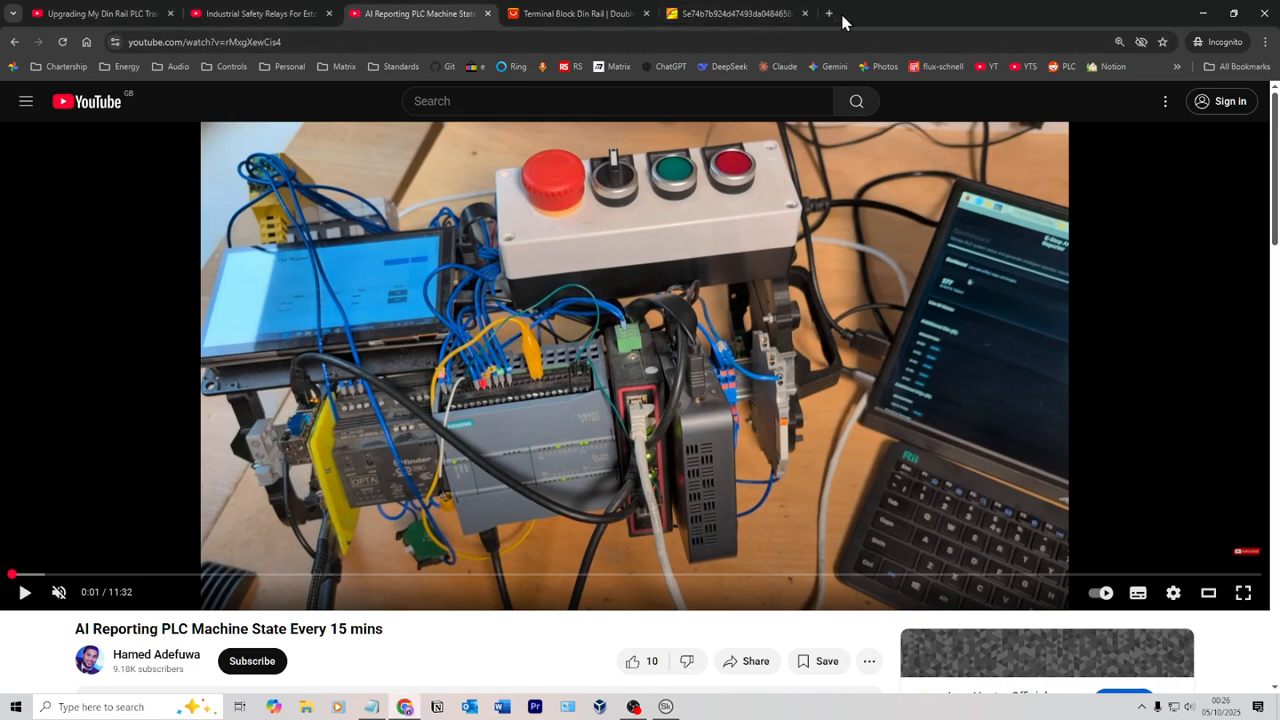
left_click(829, 14)
type("a")
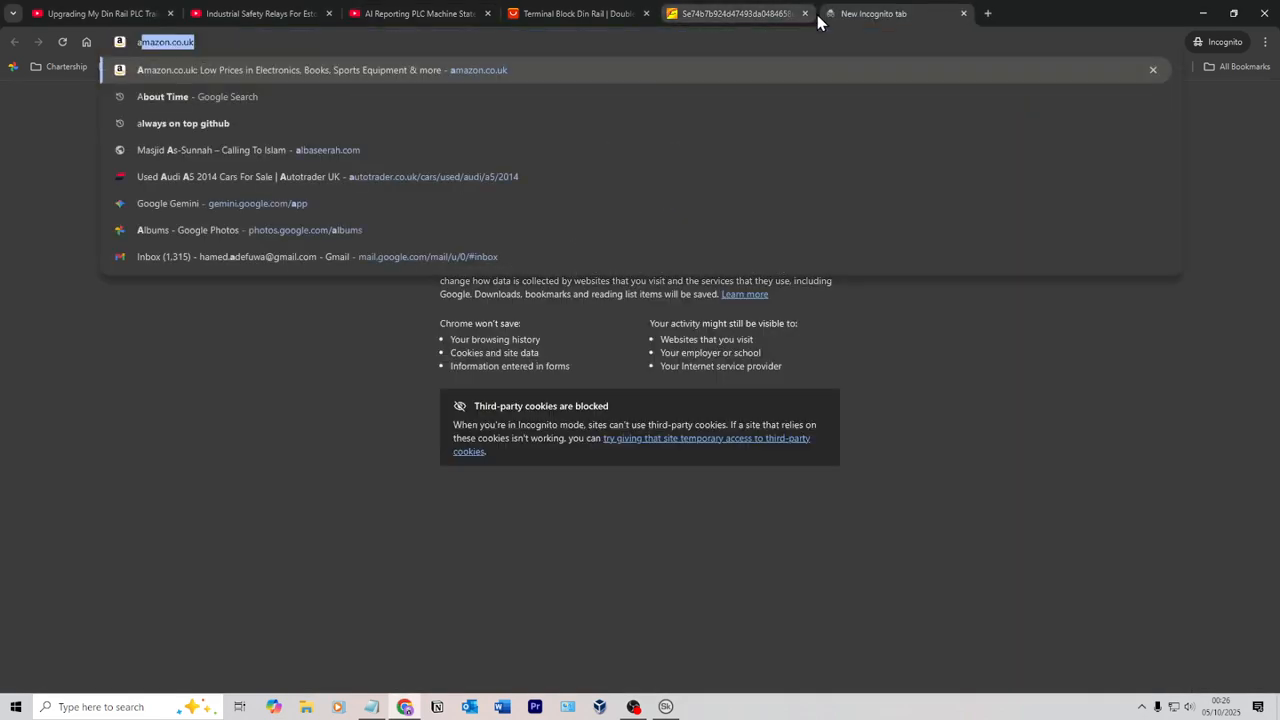
type("mazon 7 inc")
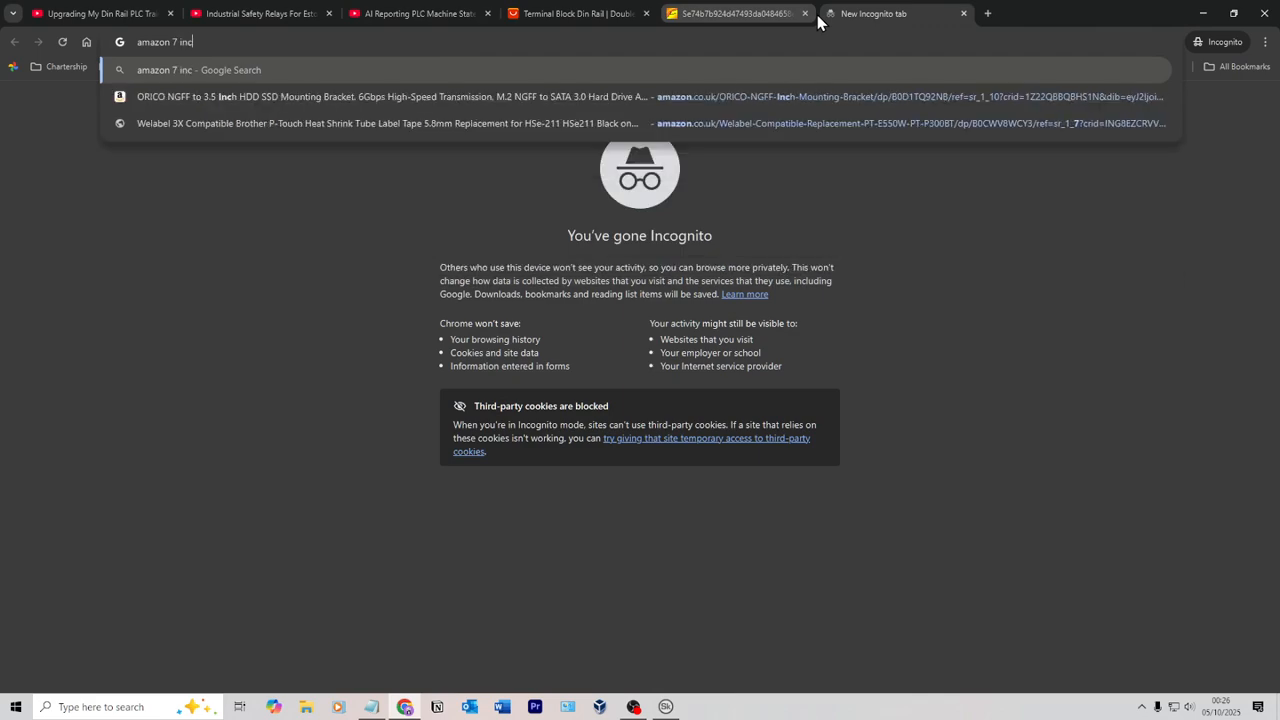
type("h hmi")
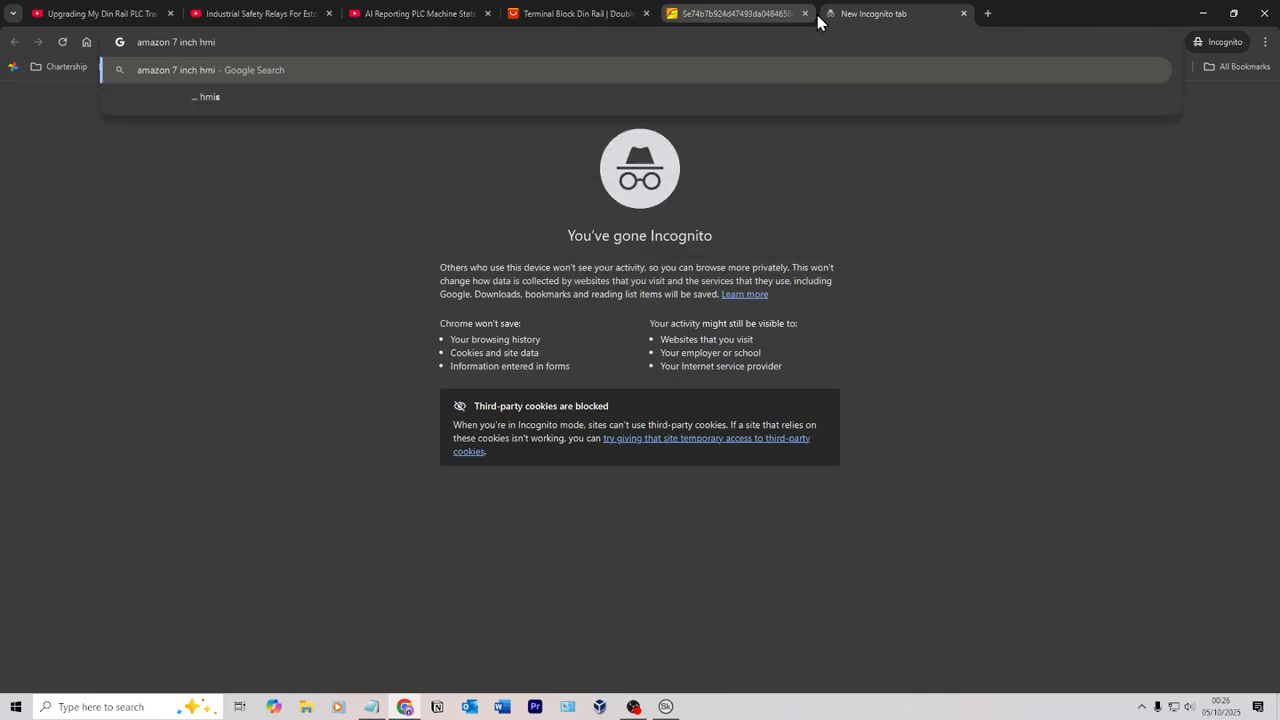
type(" touchscreen")
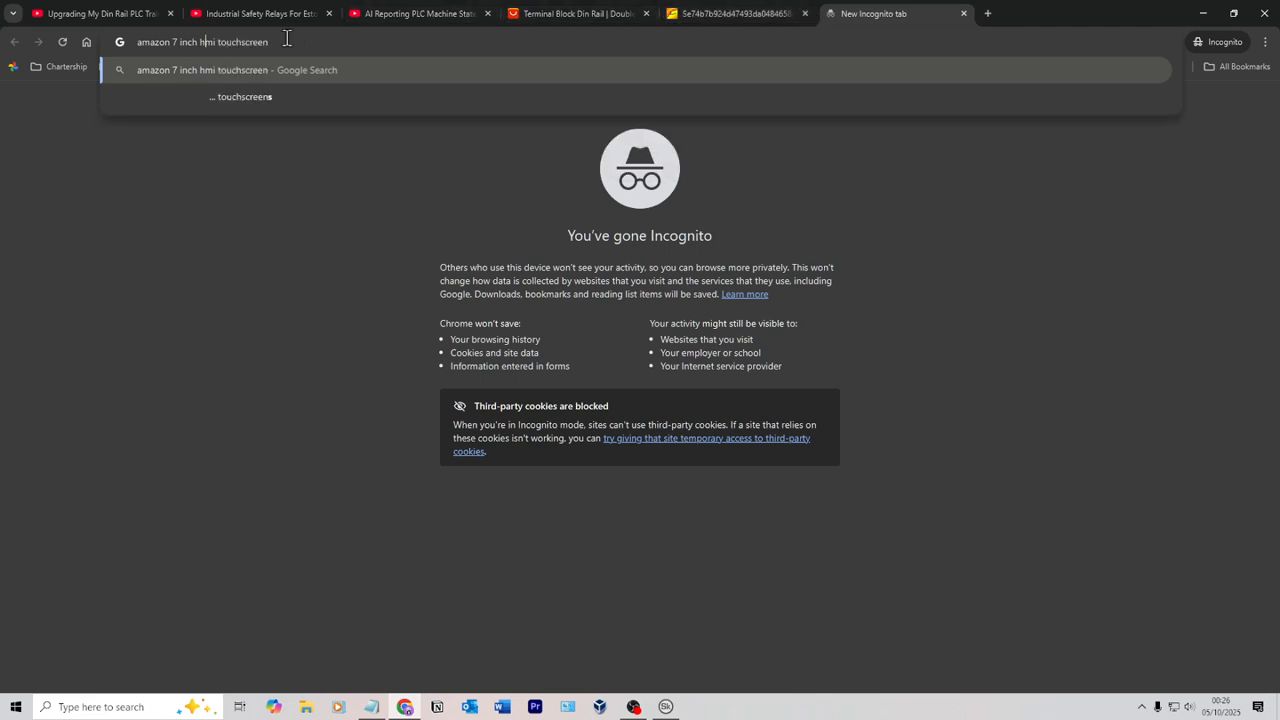
key("Return")
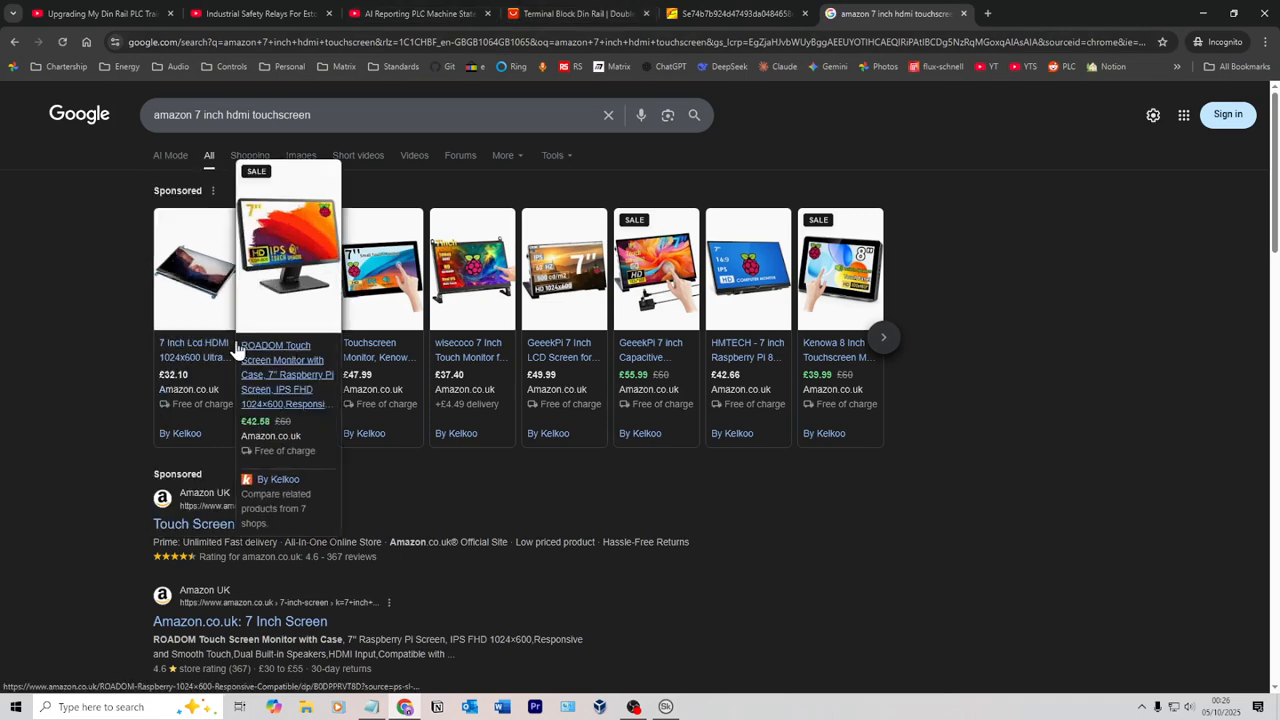
Open the Amazon listing for the 7 Inch Lcd HDMI 1024x600 display, decline the cookies and examine the product details
left_click(181, 349)
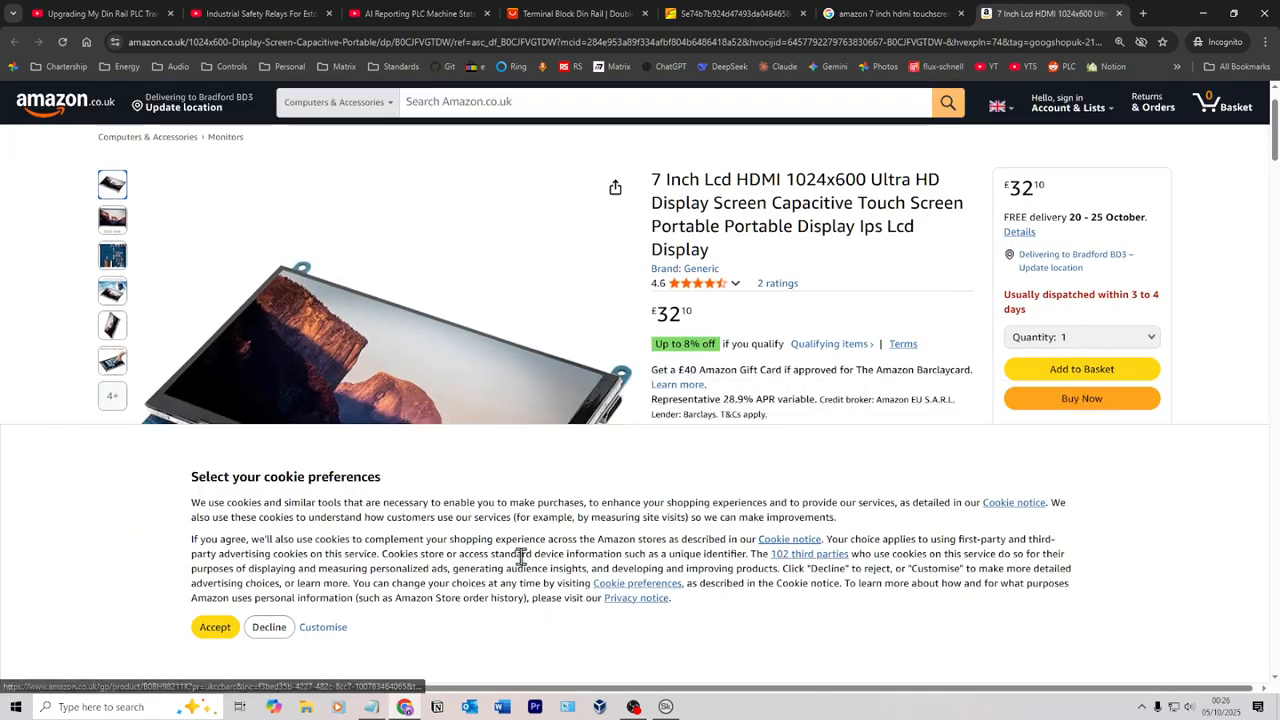
left_click(260, 633)
scroll(812, 413, "down", 3)
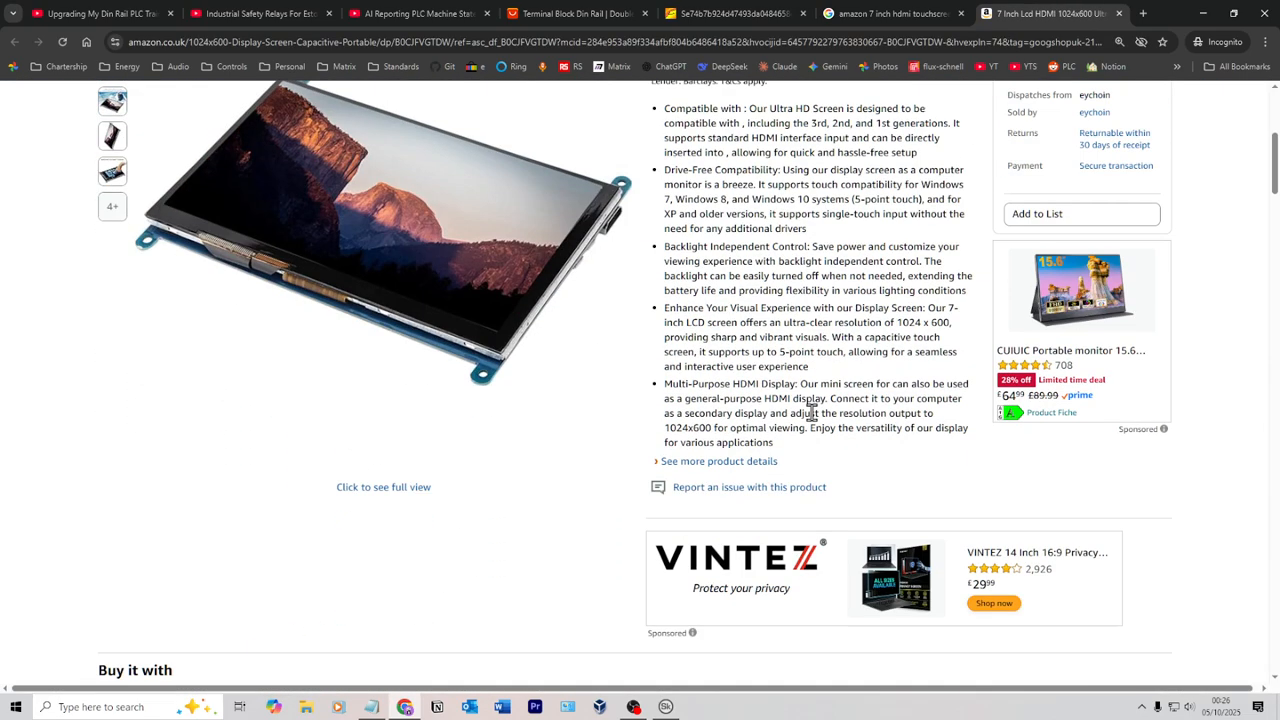
Review the 7-inch display's specifications, then open the related ELECROW 7-inch 1024x600 touchscreen listing and select its product title
scroll(808, 410, "down", 7)
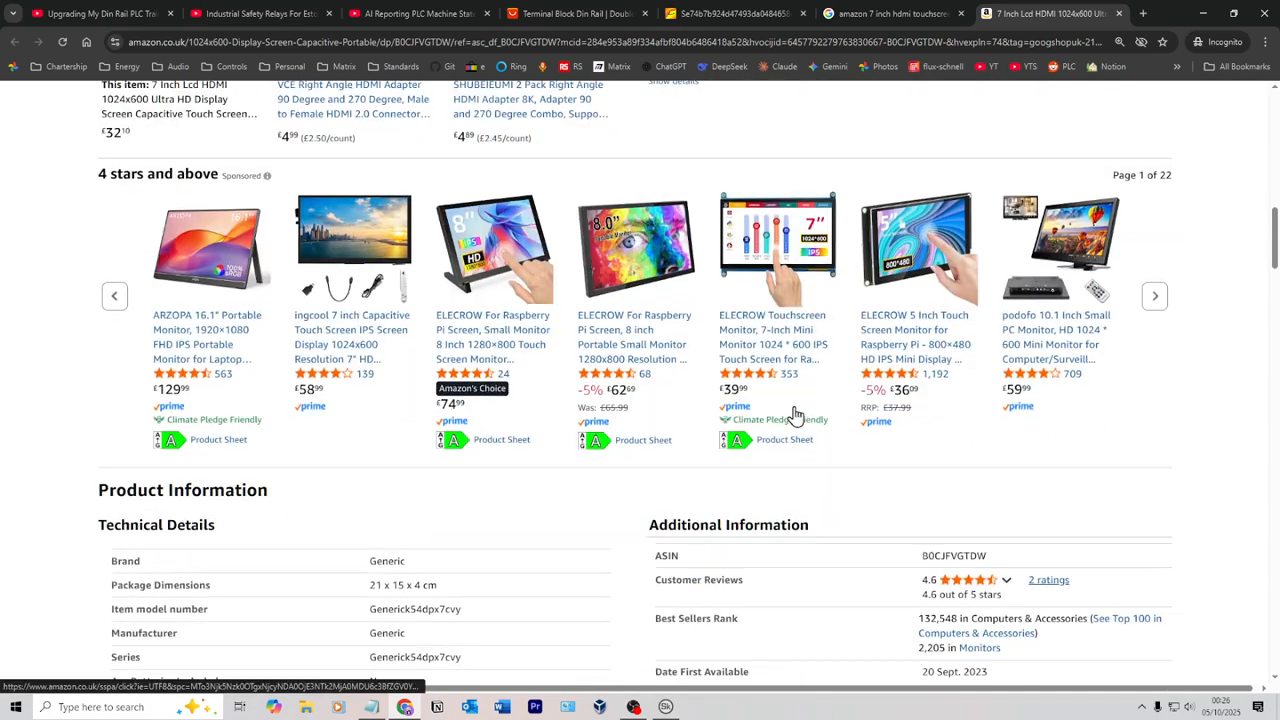
scroll(735, 405, "down", 5)
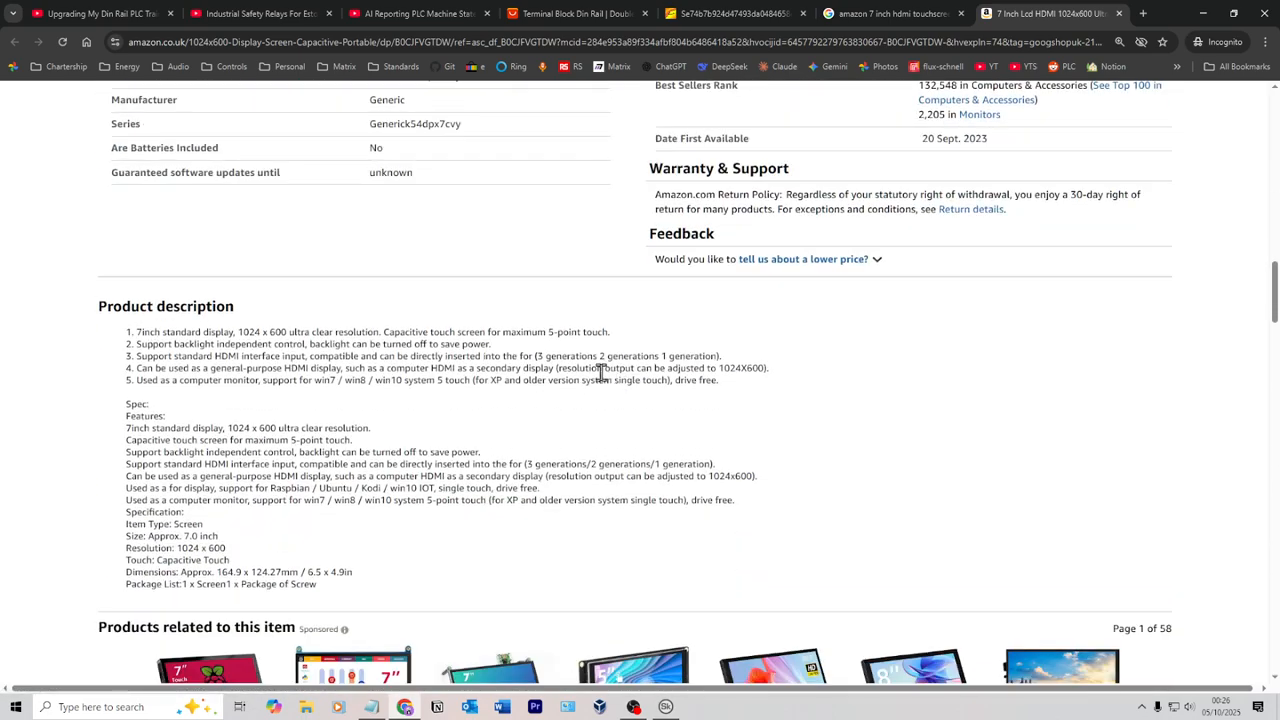
scroll(572, 387, "down", 3)
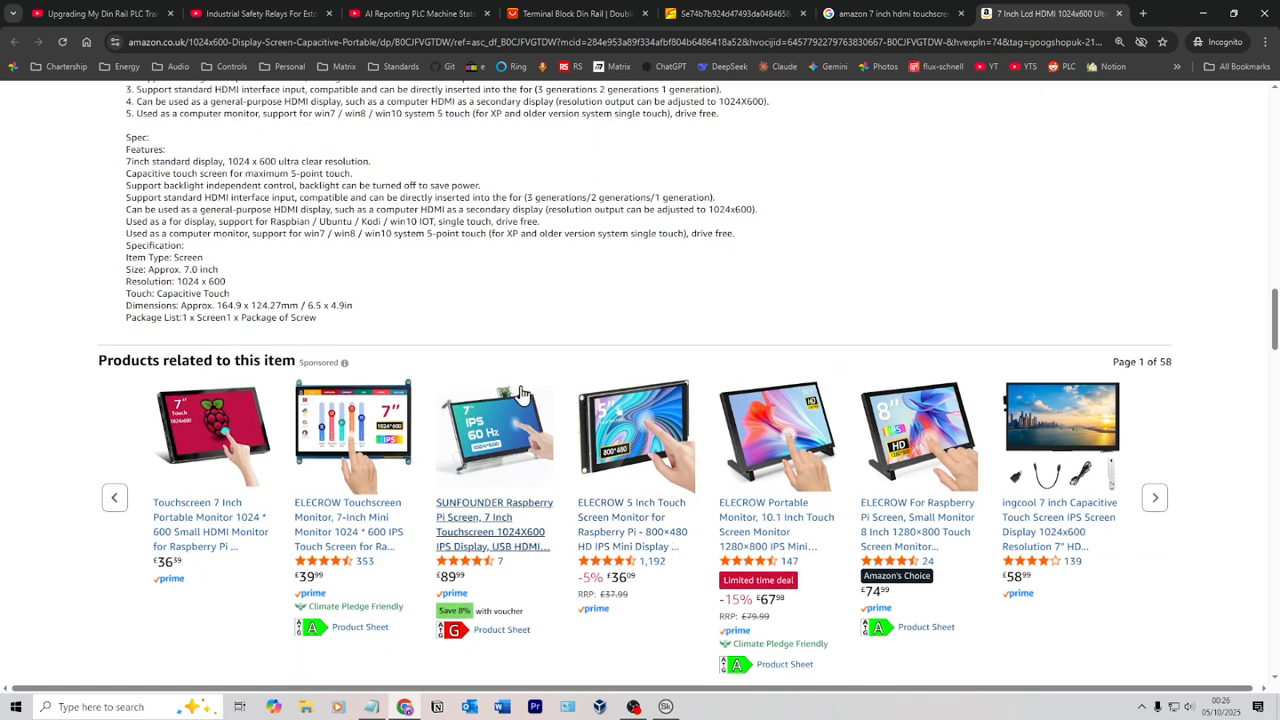
left_click(389, 503)
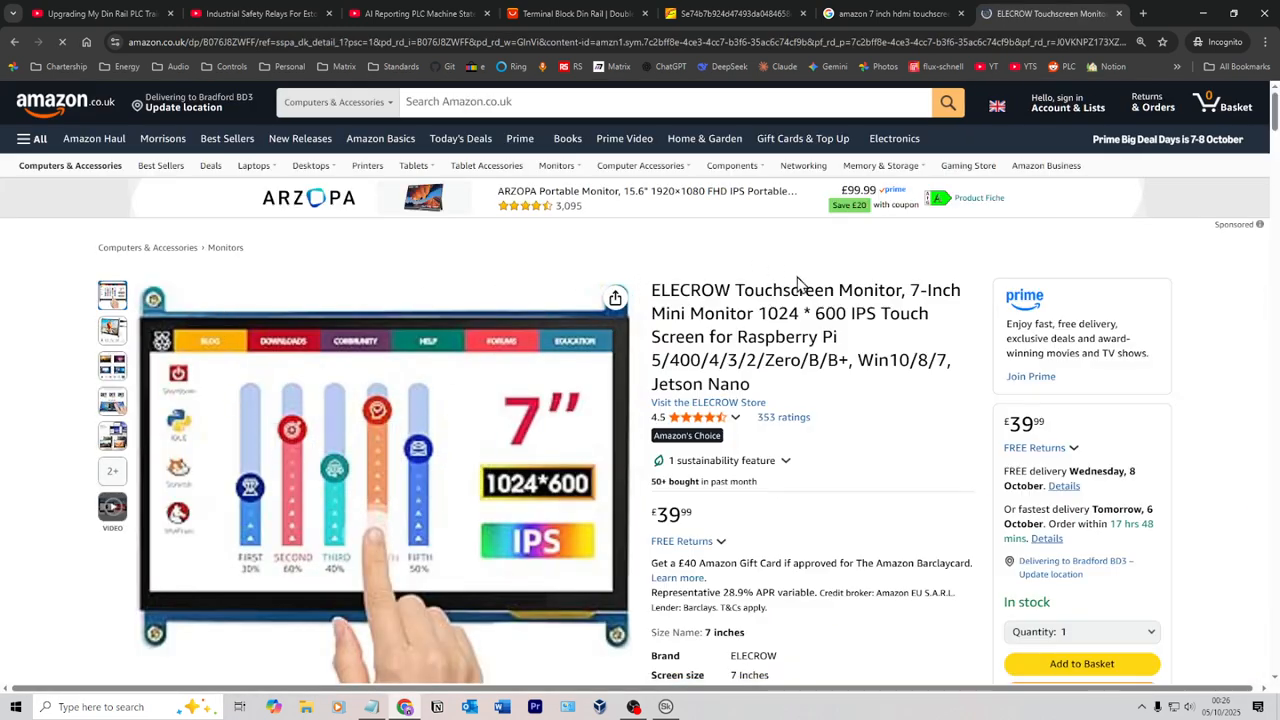
triple_click(735, 291)
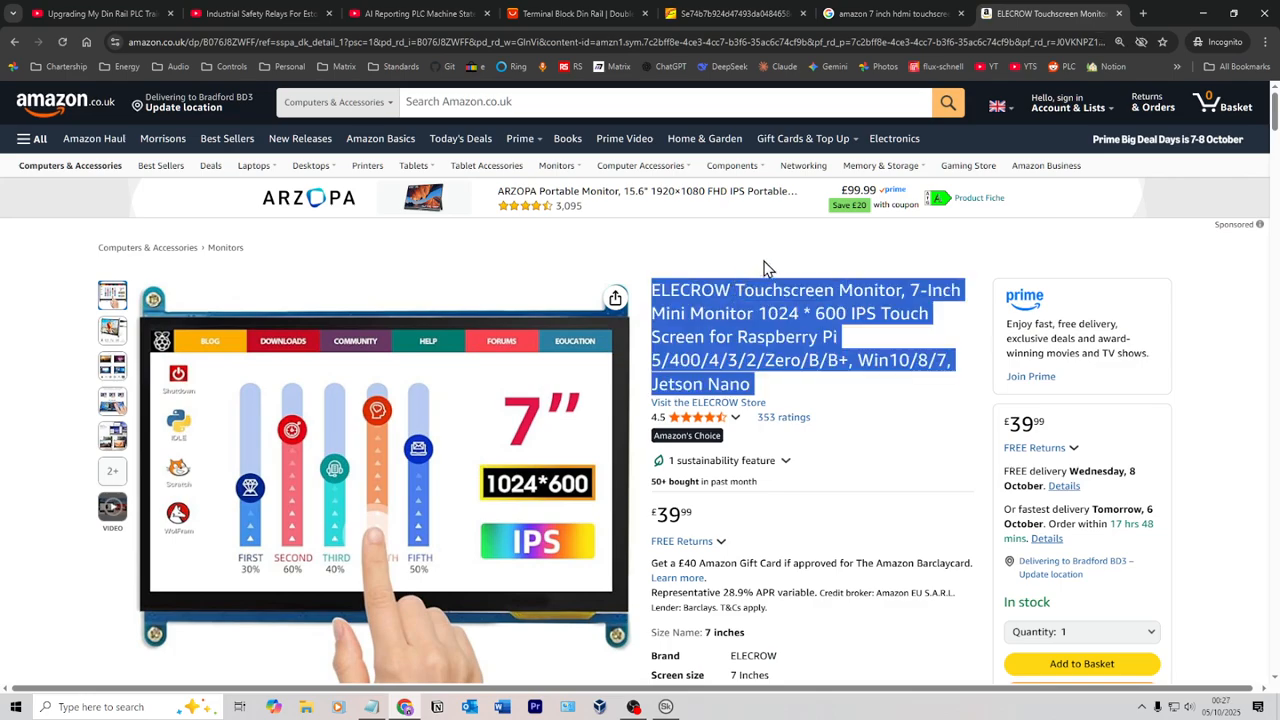
Switch to SkyCAD and create a graphical block from the HMI rectangle, text and ports, with its insertion point at the upper-left corner
key("alt+Tab")
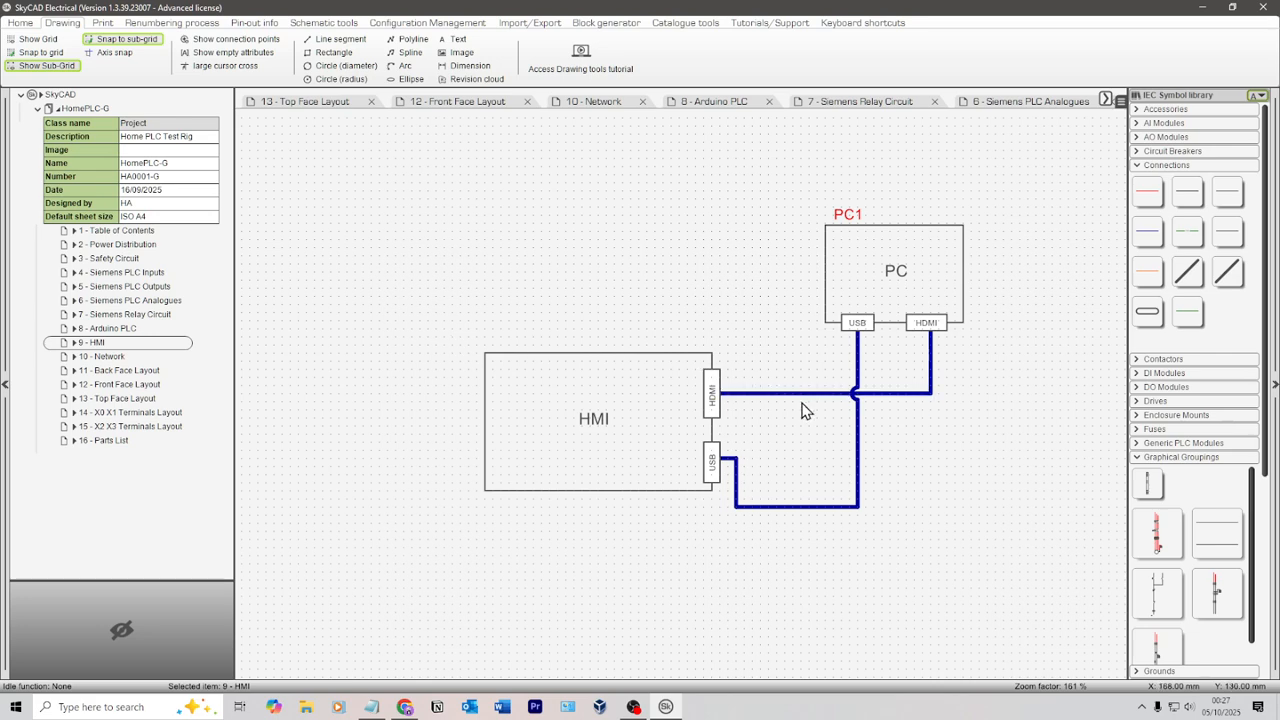
left_click(743, 396)
left_click(438, 326)
left_click_drag(450, 326, 769, 520)
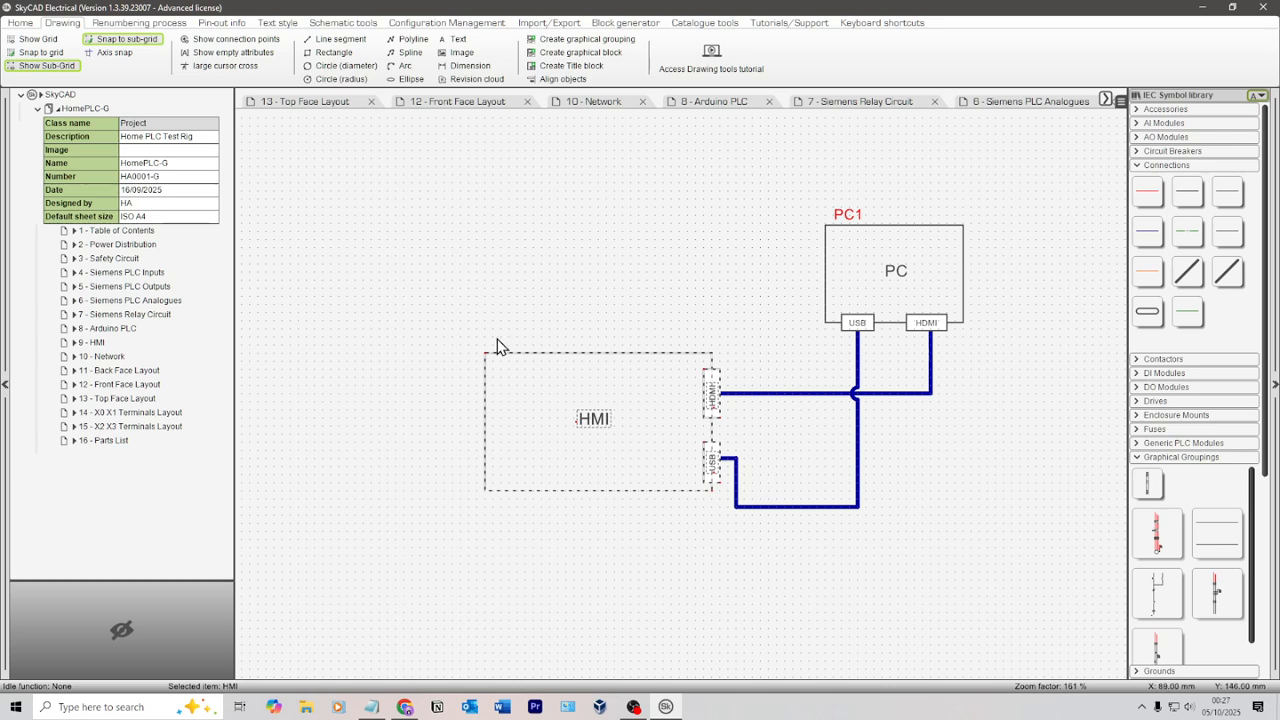
left_click(576, 52)
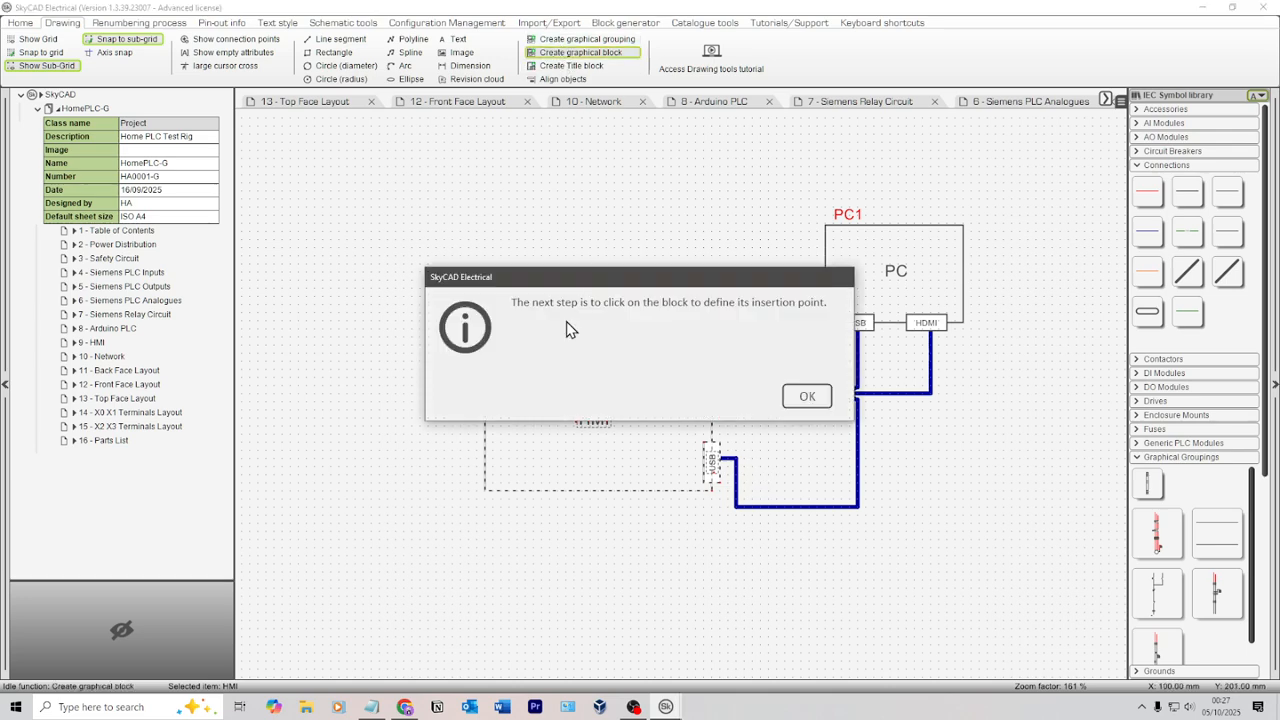
left_click(804, 396)
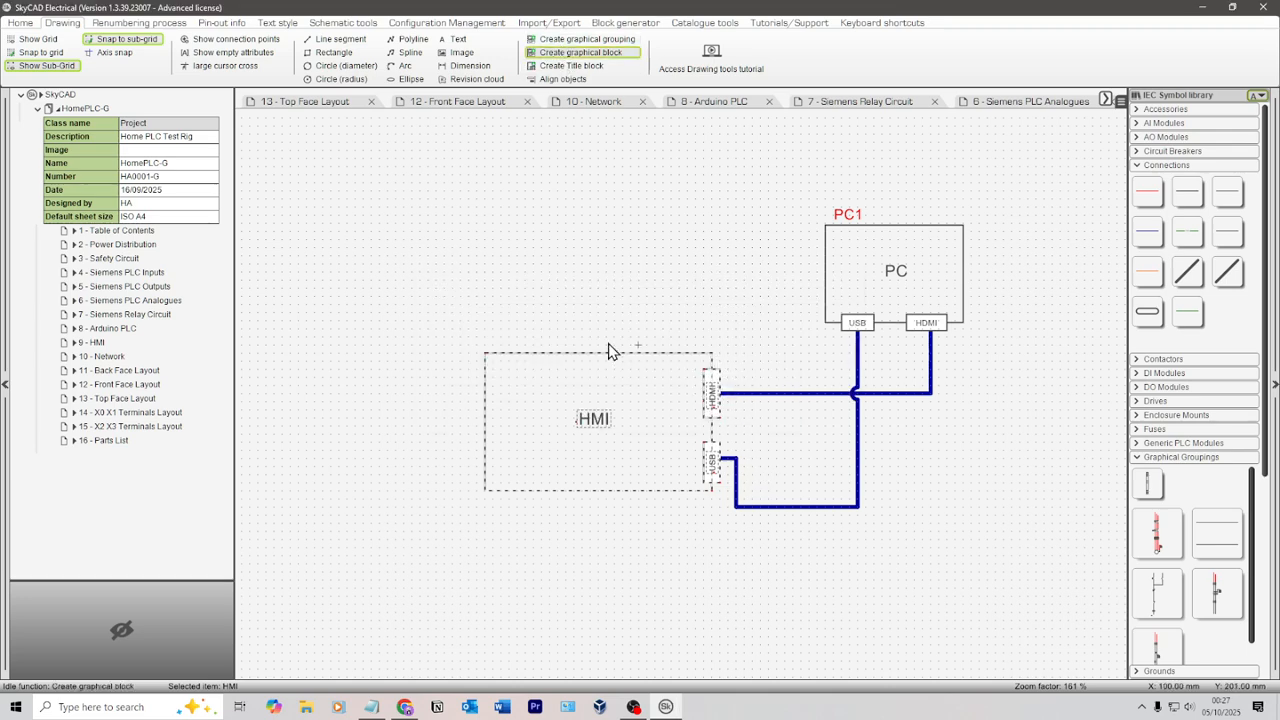
left_click(487, 356)
Assign the HMI class to the new graphical block and place its tag just above the rectangle's upper-left corner
left_click(805, 395)
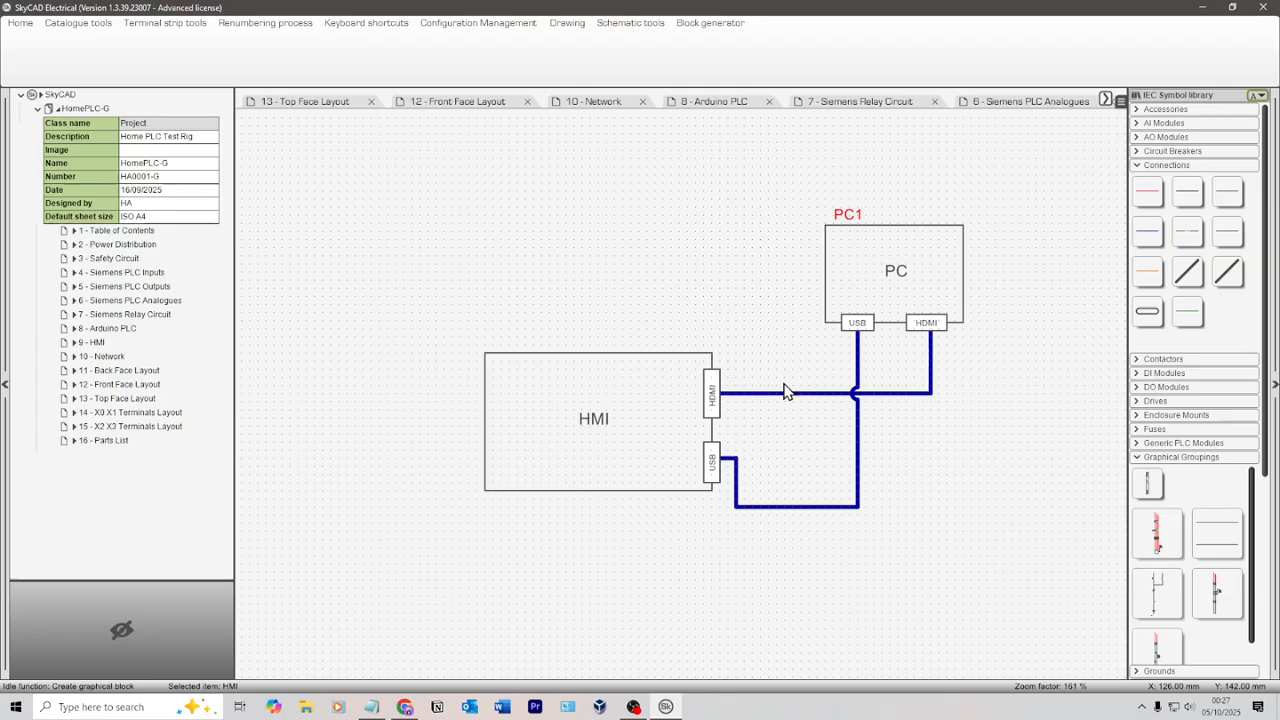
scroll(330, 405, "down", 10)
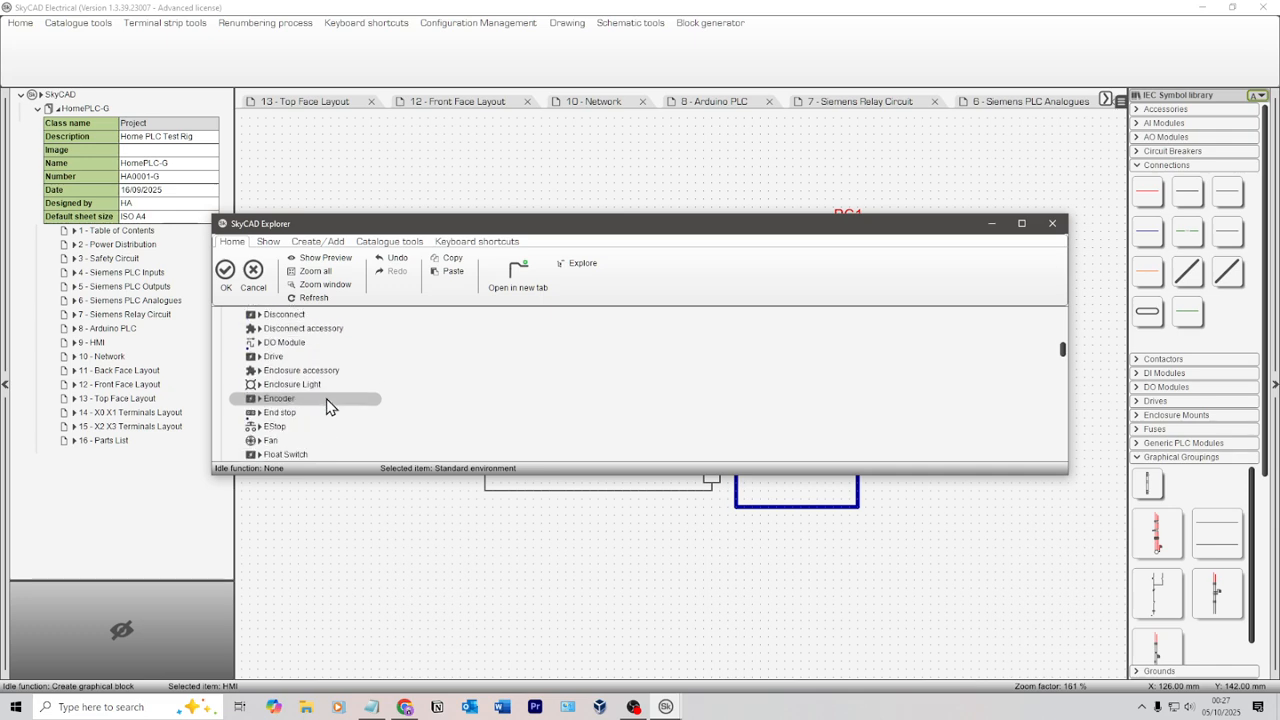
scroll(327, 402, "down", 4)
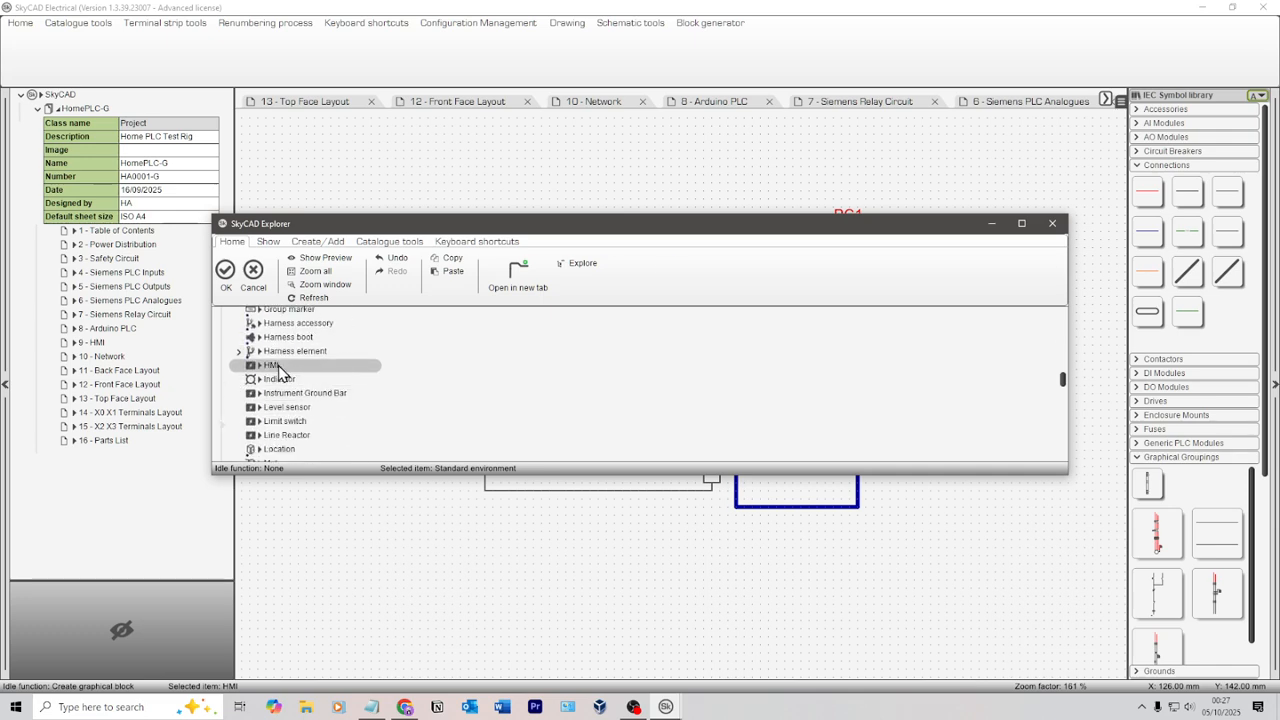
left_click(270, 365)
left_click(252, 285)
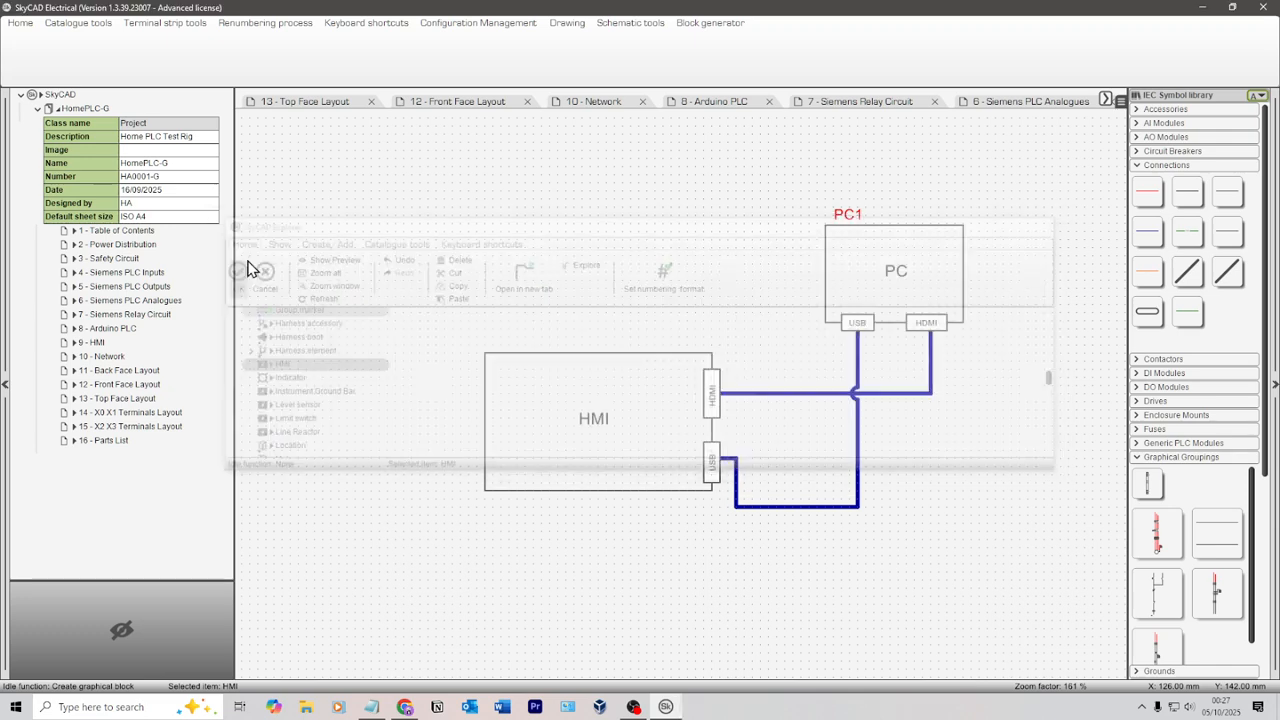
left_click(508, 329)
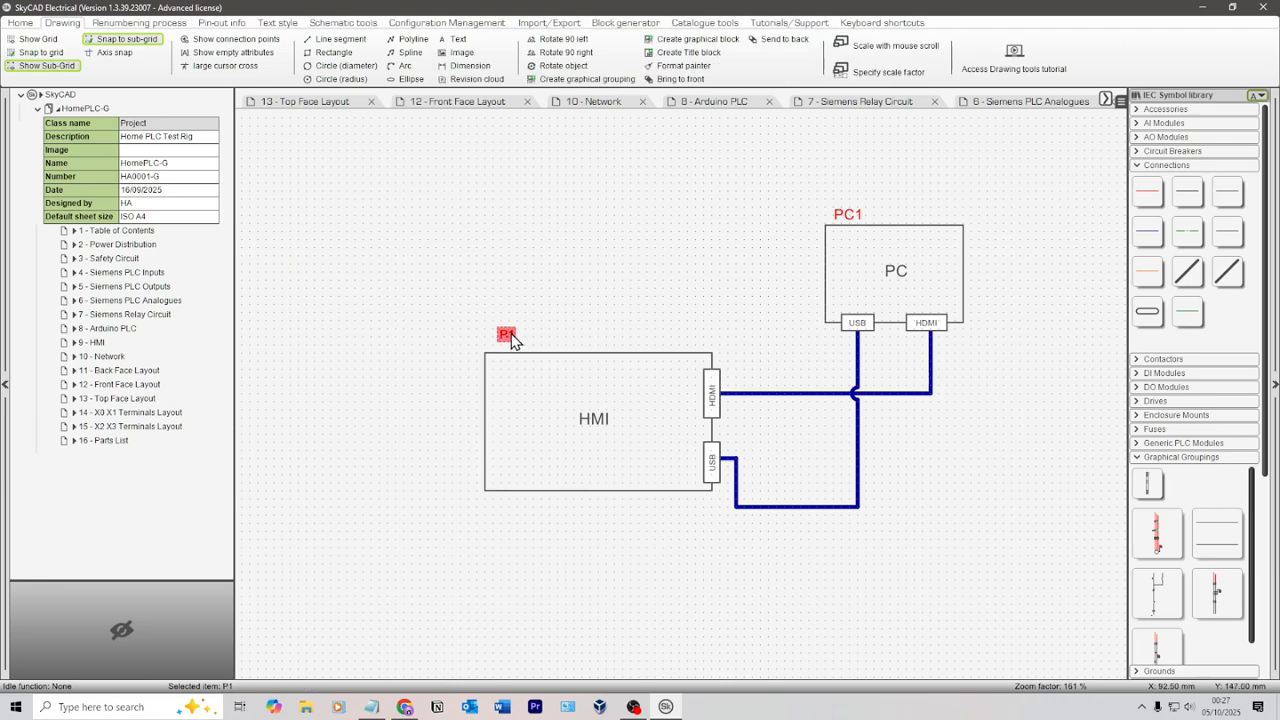
Set the tag of the HMI block to HMI1
double_click(505, 336)
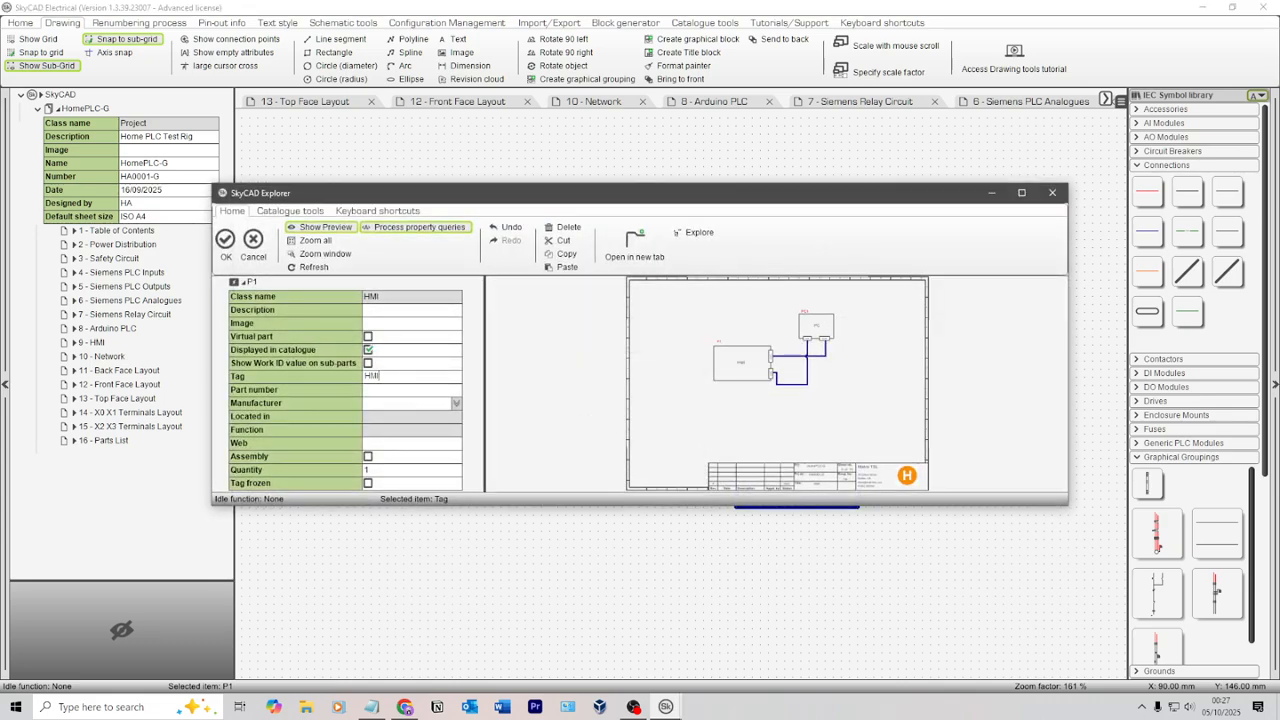
left_click(226, 245)
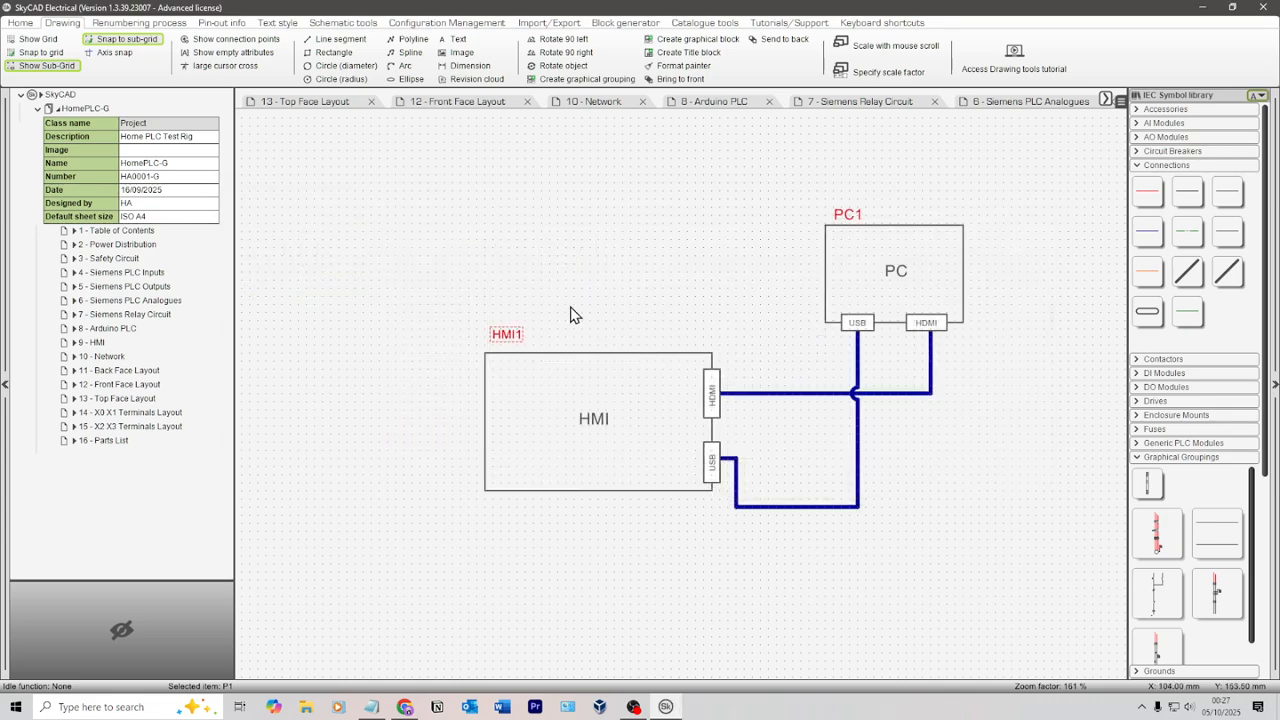
left_click(653, 377)
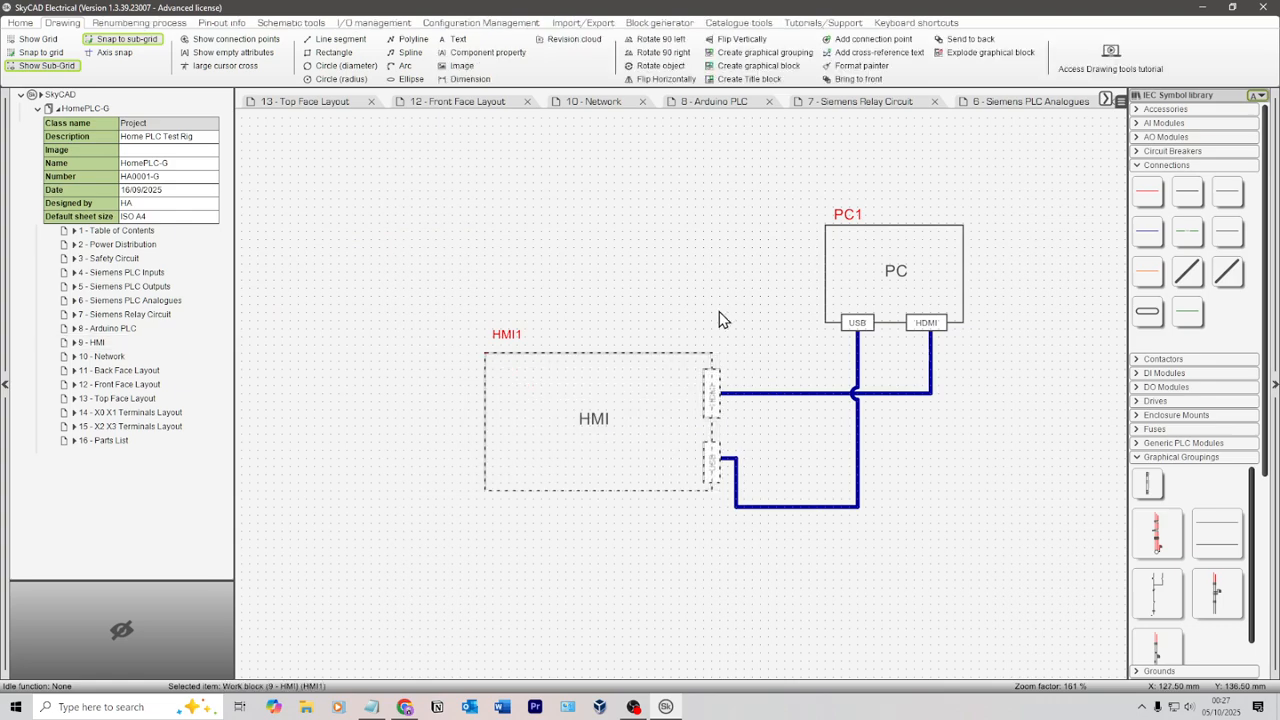
Delete the PC1 label and create a graphical block from the PC rectangle, text and ports, with its insertion point at the upper-left corner
left_click(838, 215)
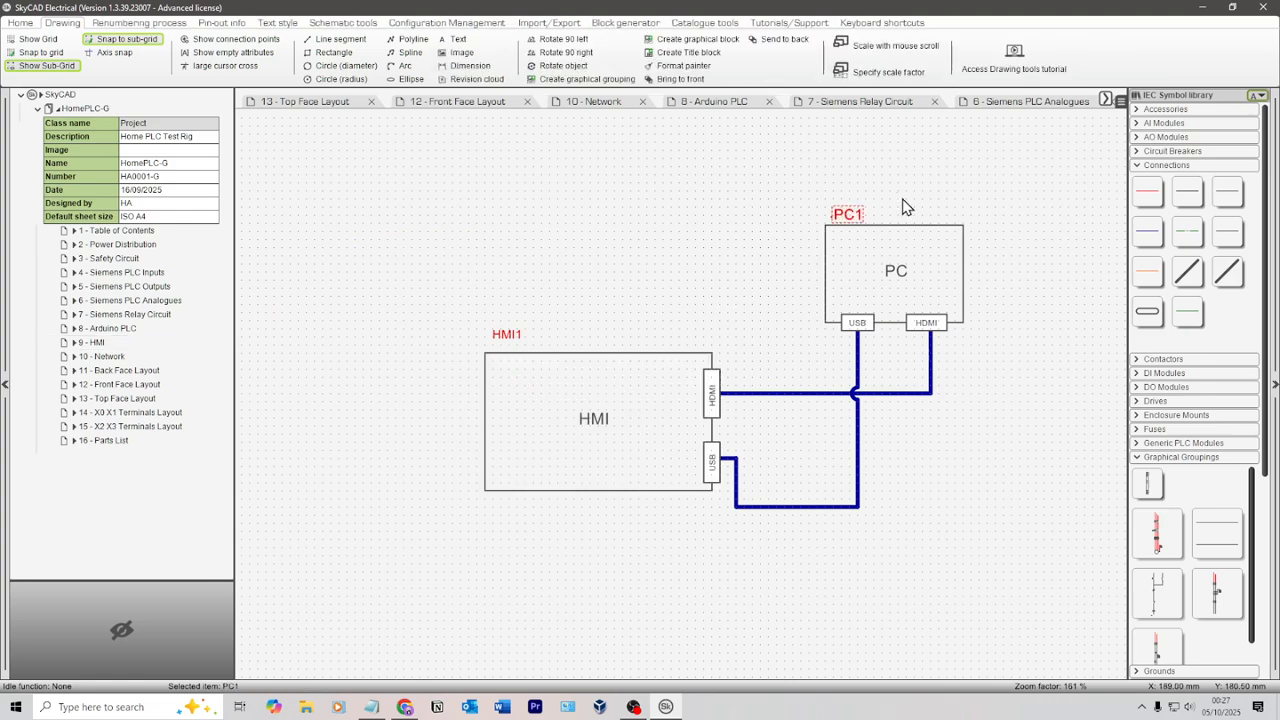
left_click(838, 217)
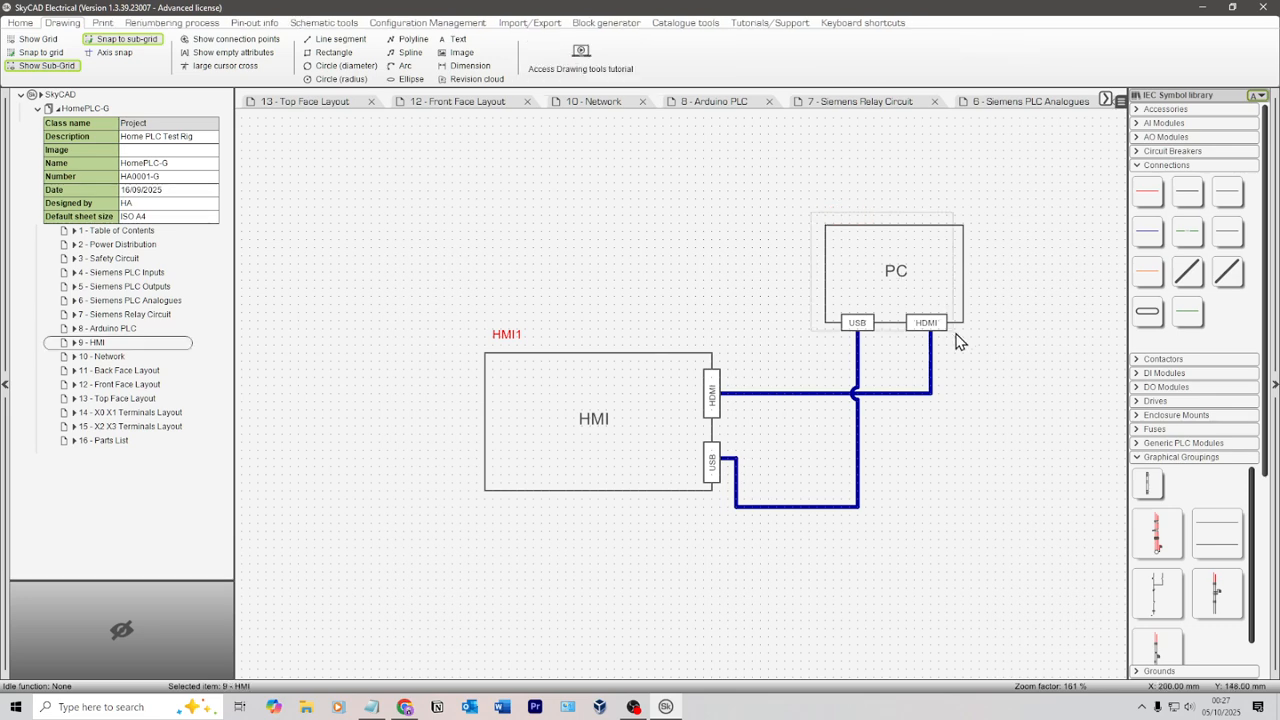
left_click_drag(974, 343, 974, 343)
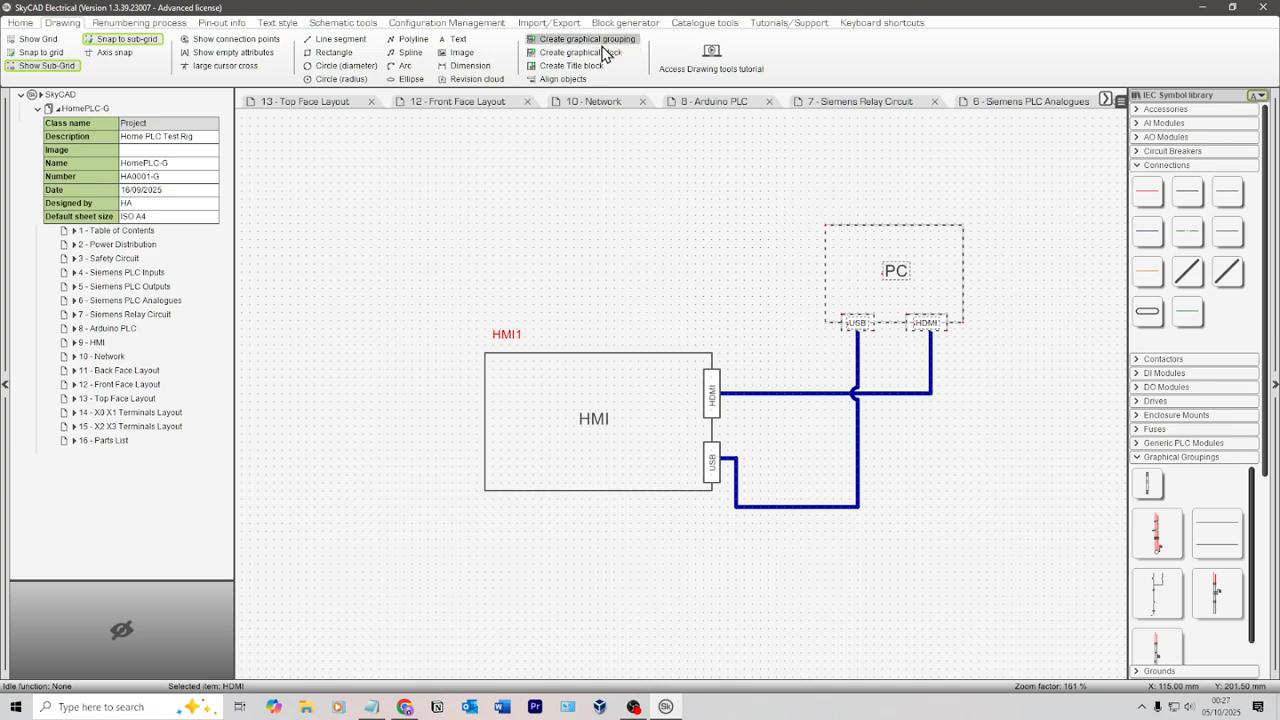
left_click(600, 53)
left_click(806, 397)
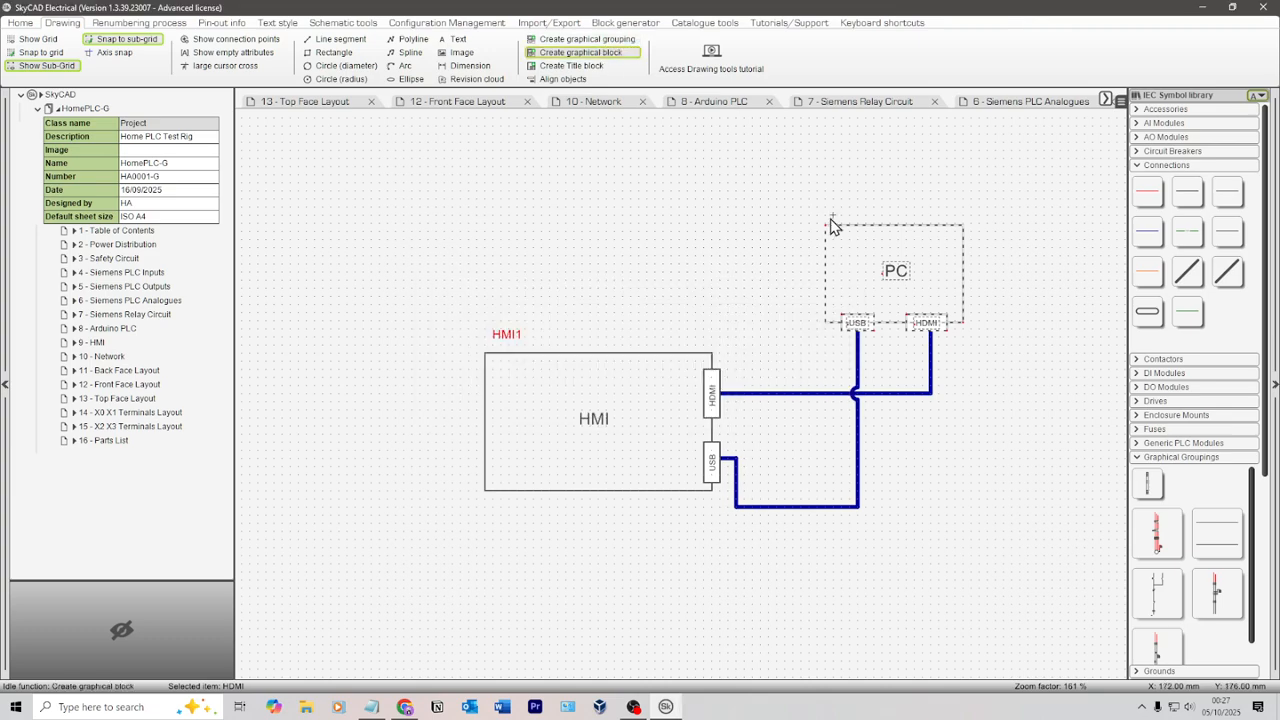
left_click(826, 237)
Assign the Networking class to the PC graphical block and place its tag above the rectangle, leaving its properties unedited
left_click(806, 395)
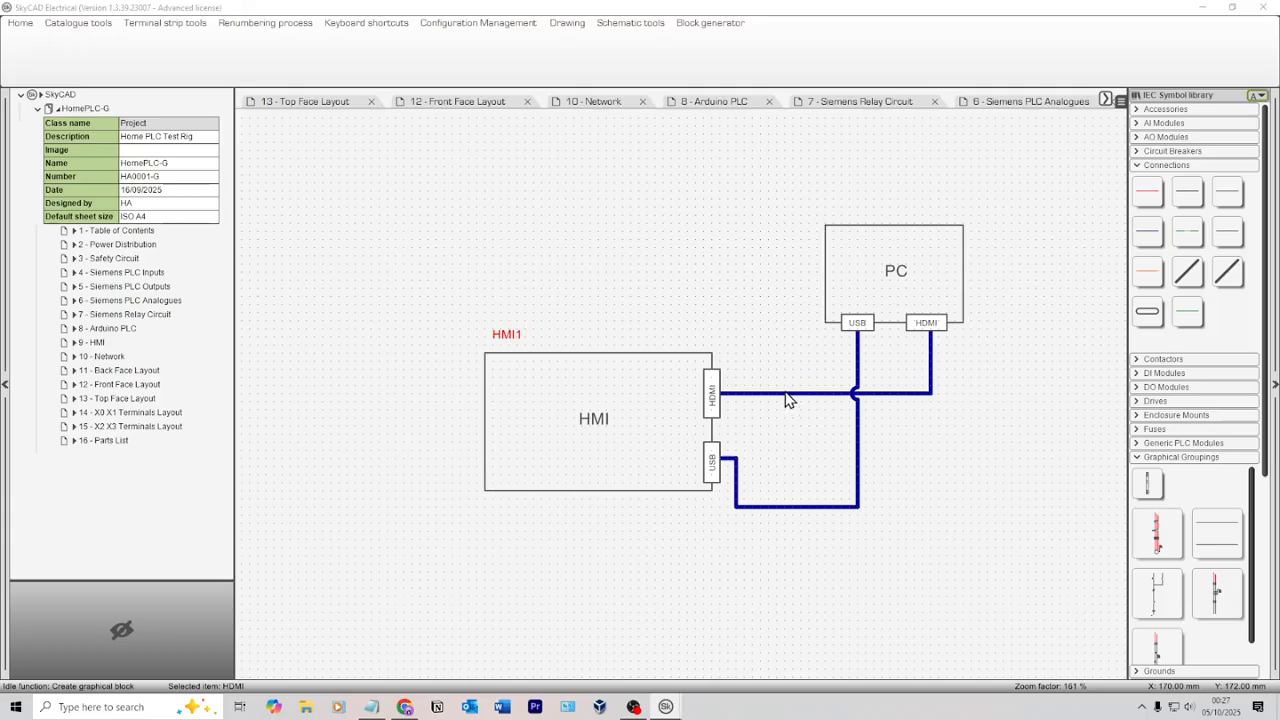
scroll(337, 423, "down", 5)
scroll(337, 429, "down", 5)
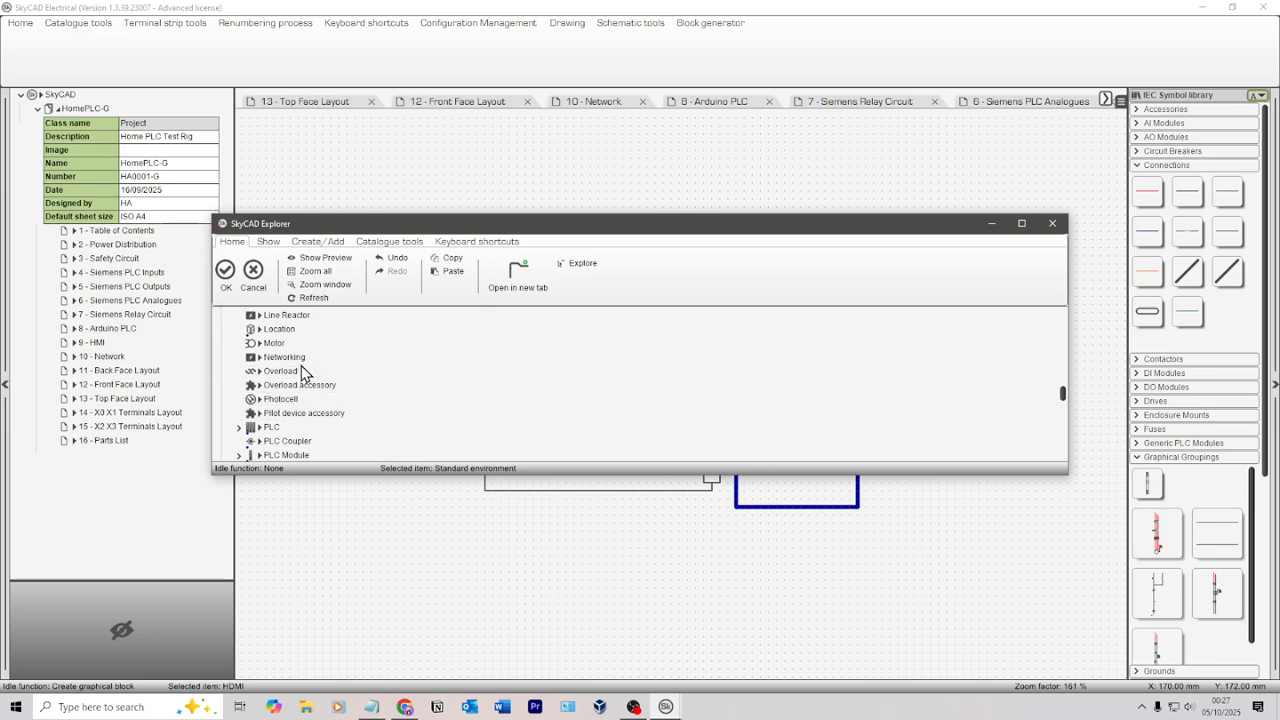
scroll(313, 400, "down", 1)
scroll(318, 400, "down", 1)
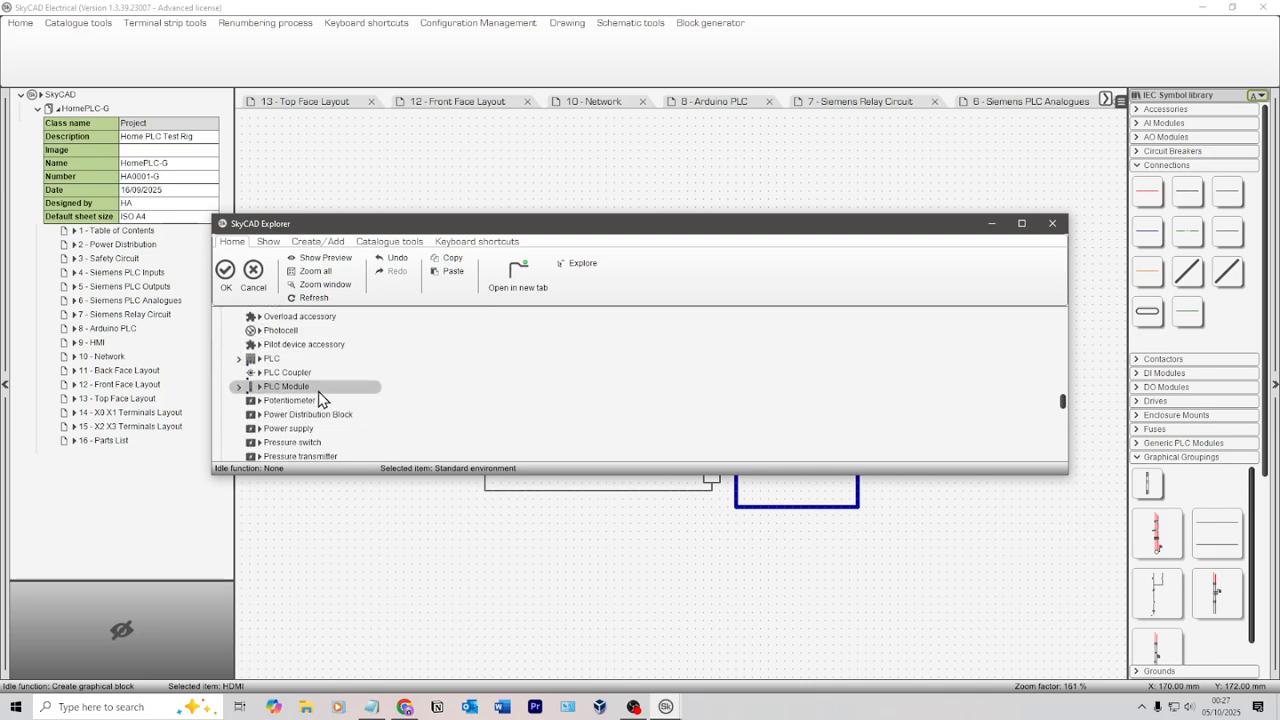
scroll(320, 385, "up", 2)
left_click(294, 359)
left_click(241, 276)
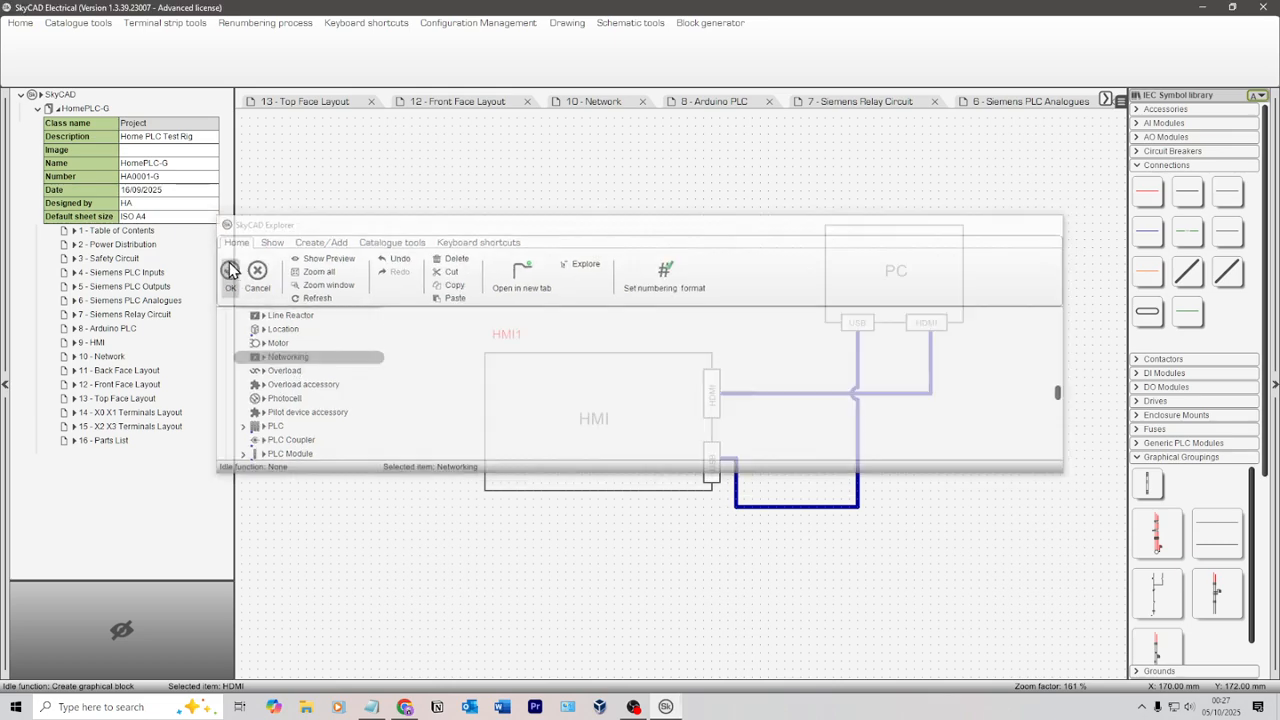
double_click(854, 201)
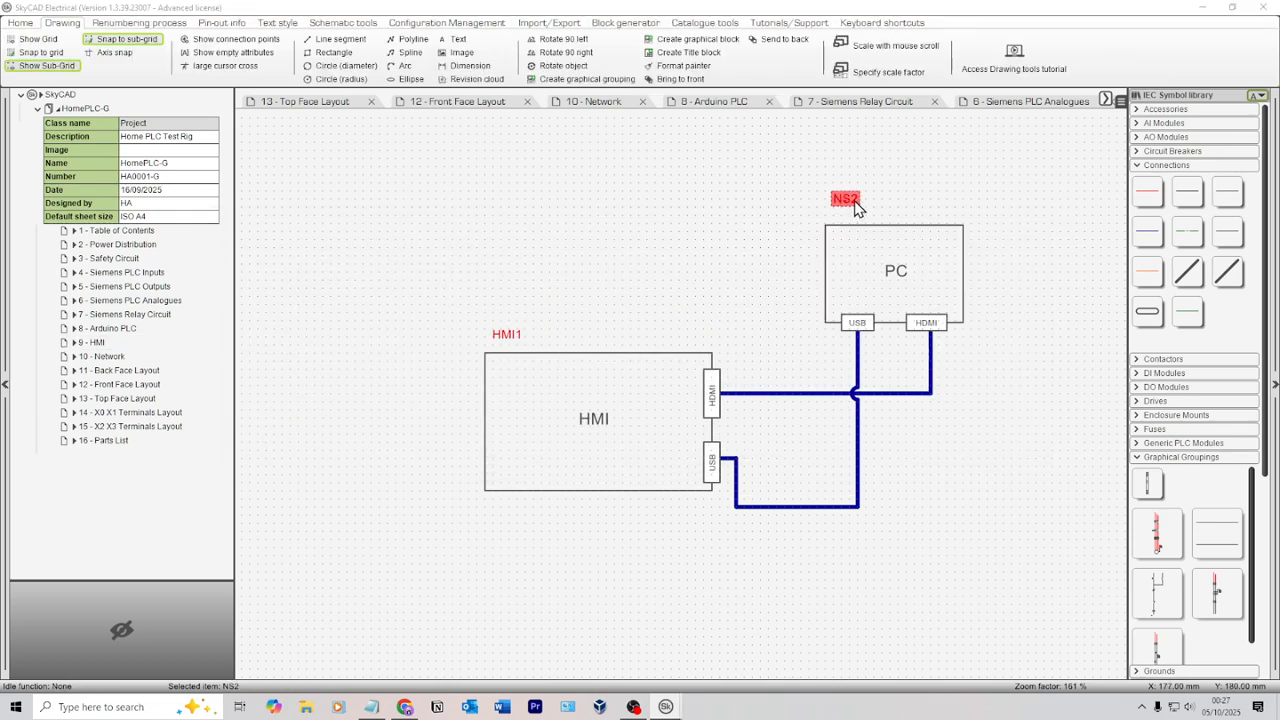
left_click(253, 240)
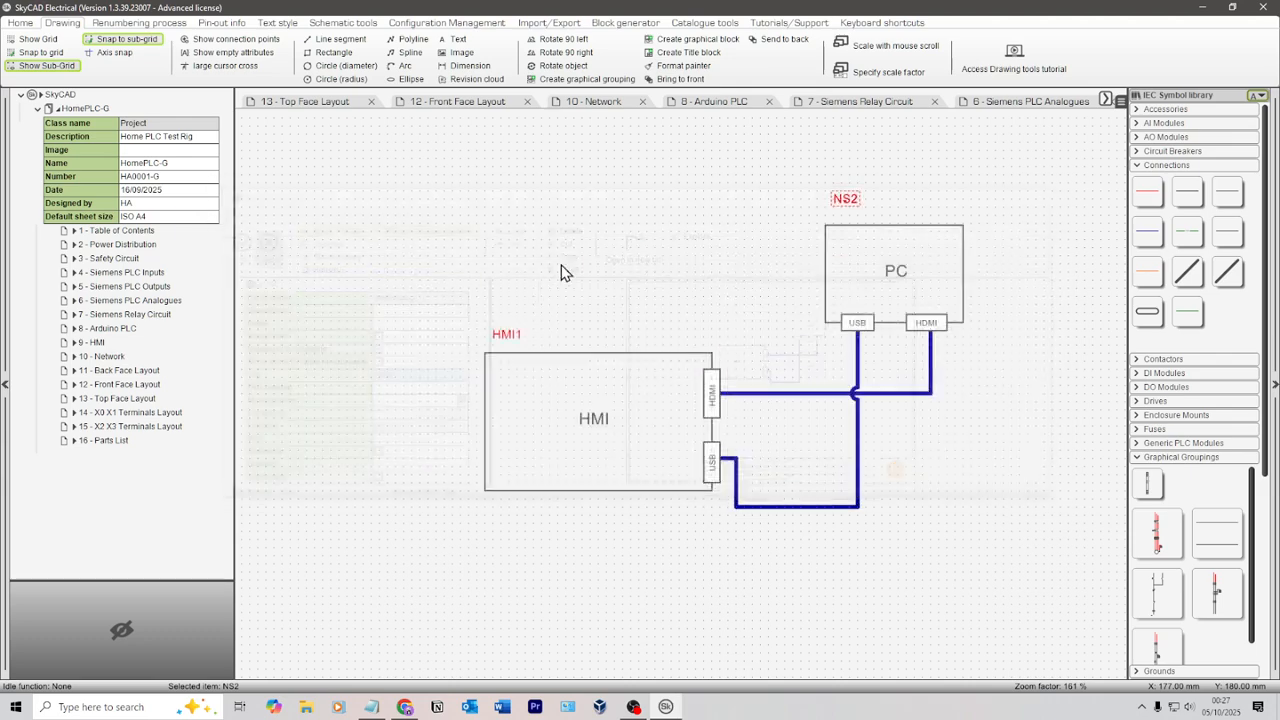
Link the PC block on the HMI sheet with the PC1 block on the Power Distribution sheet
left_click(867, 275)
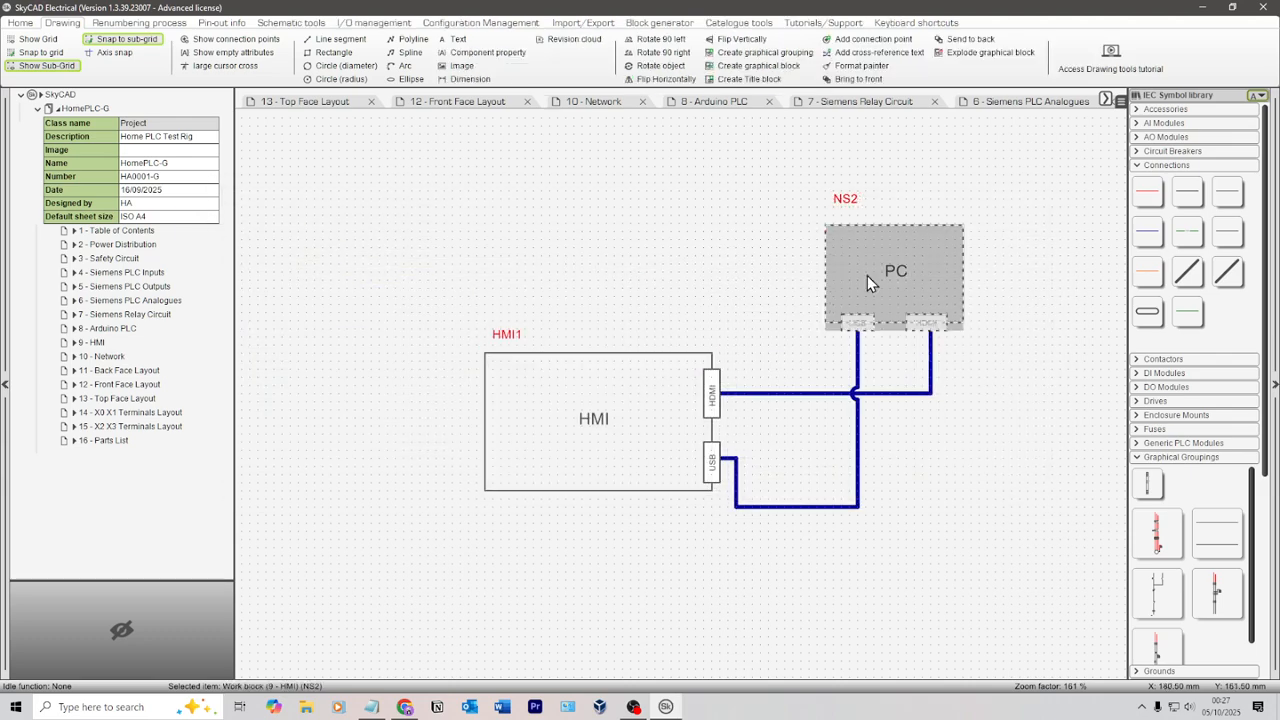
left_click(20, 22)
left_click(519, 58)
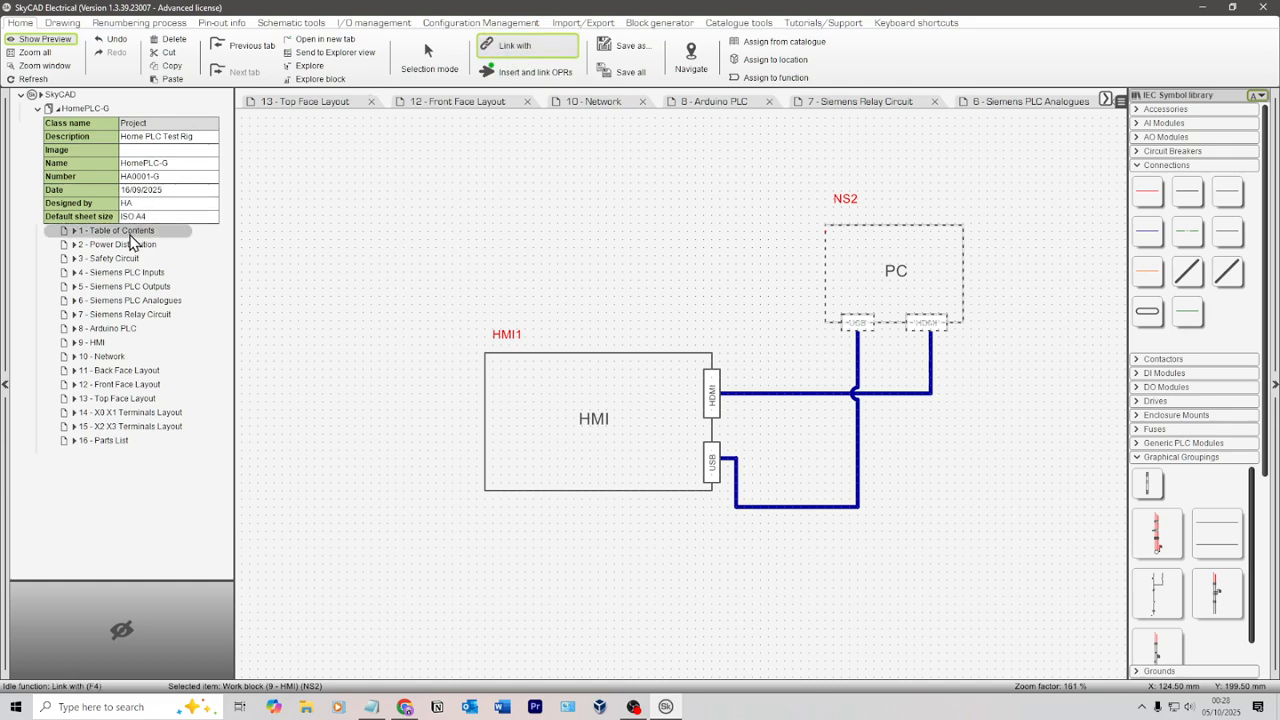
left_click(115, 244)
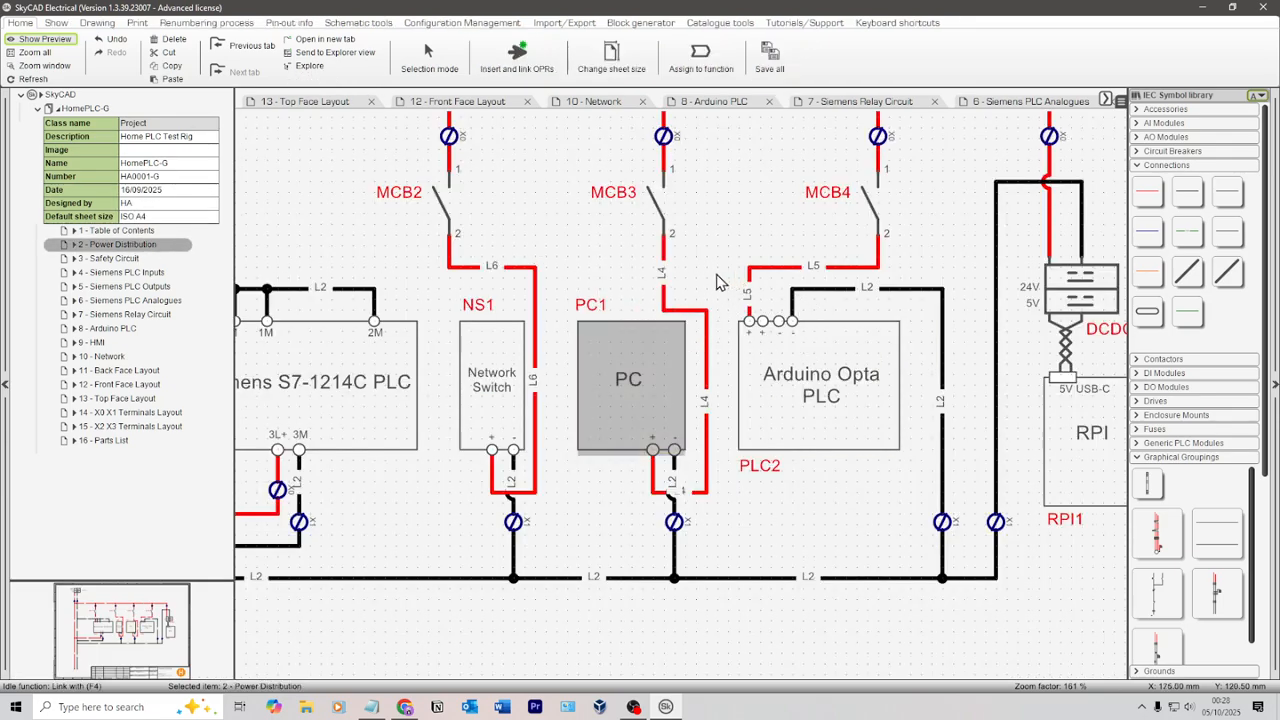
key("Escape")
Return to the HMI sheet and move the PC1 tag down closer to the PC block's upper edge
left_click(92, 342)
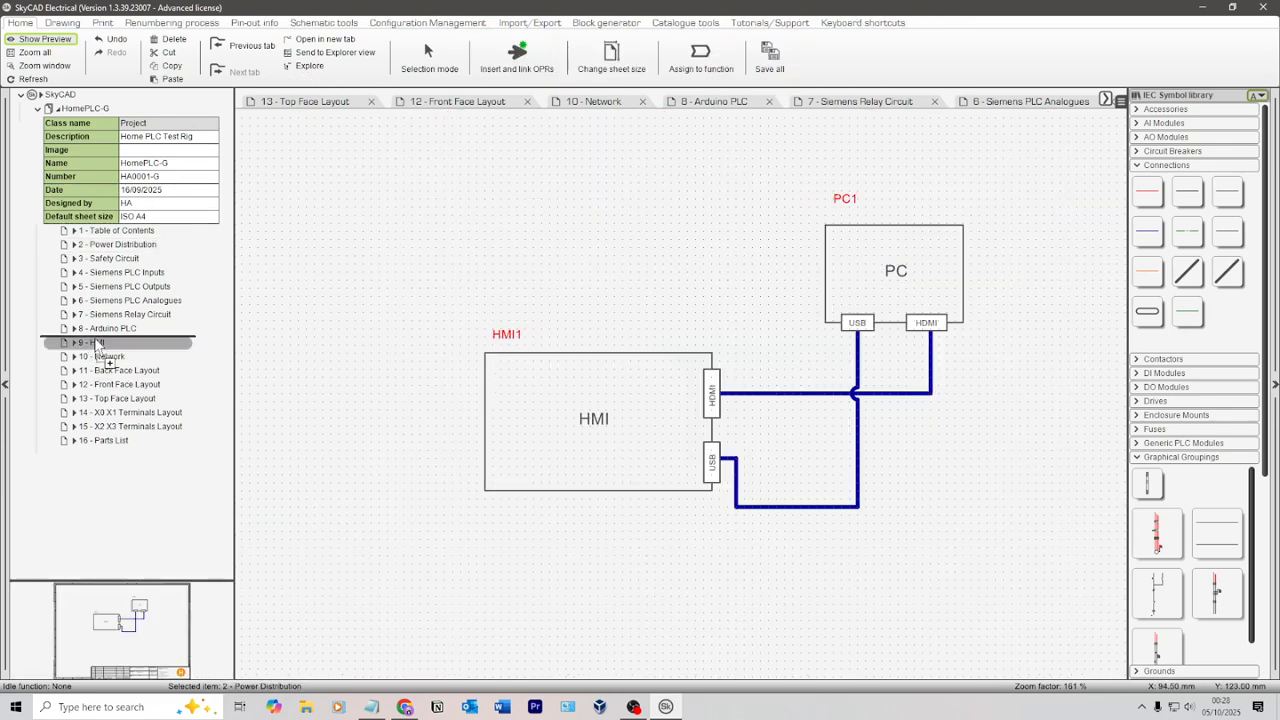
left_click_drag(837, 208, 832, 230)
View the HMI1 block's properties, close them without changes and switch back to the ELECROW touchscreen listing in Chrome
left_click(533, 363)
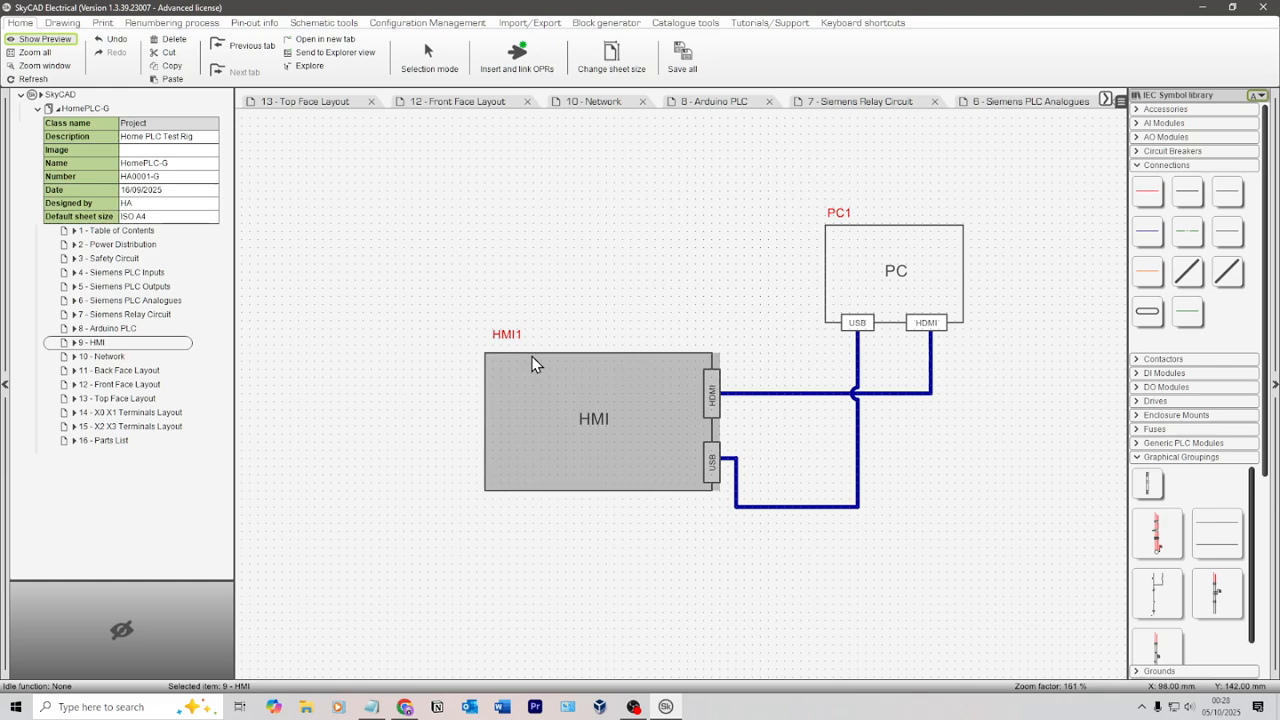
double_click(535, 364)
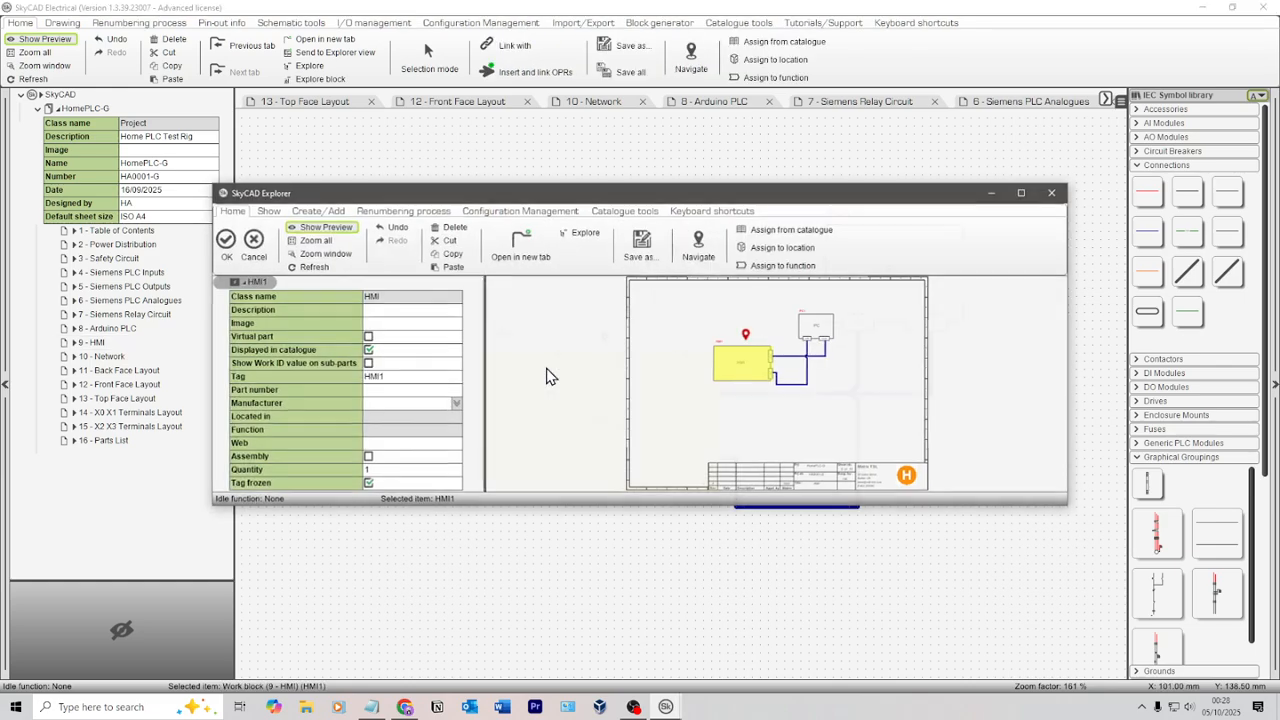
key("Escape")
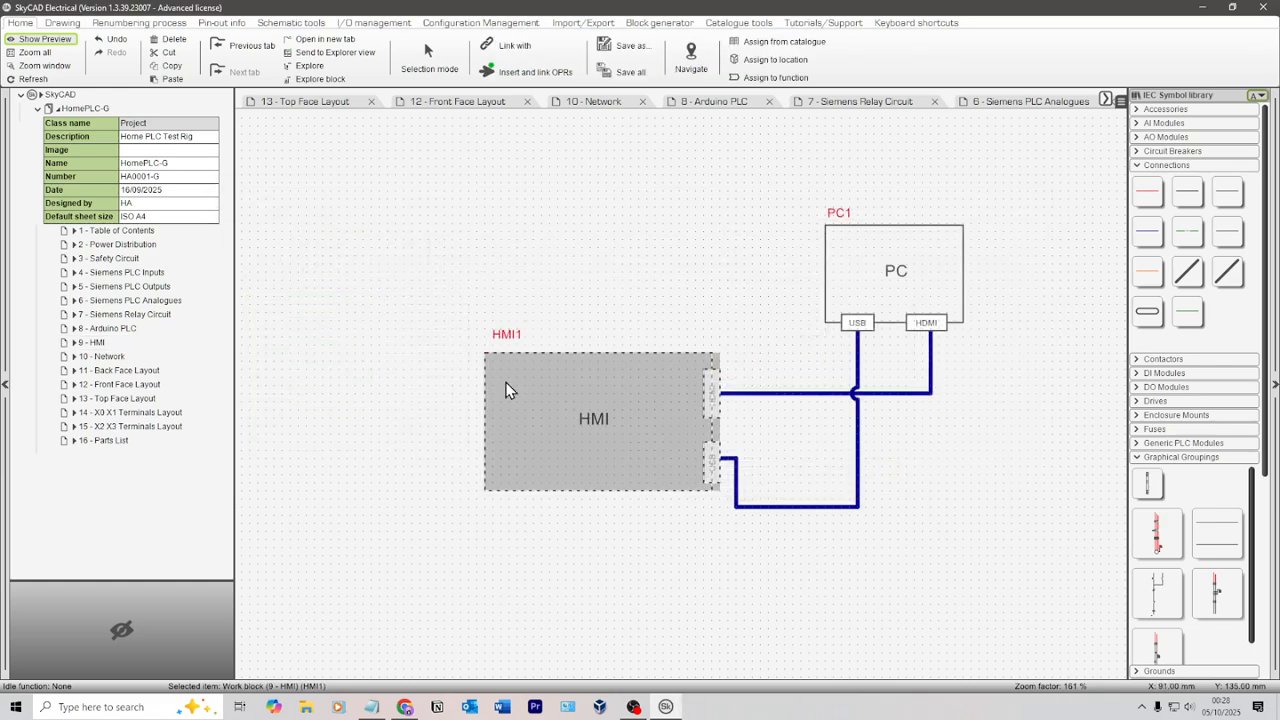
key("alt+Tab")
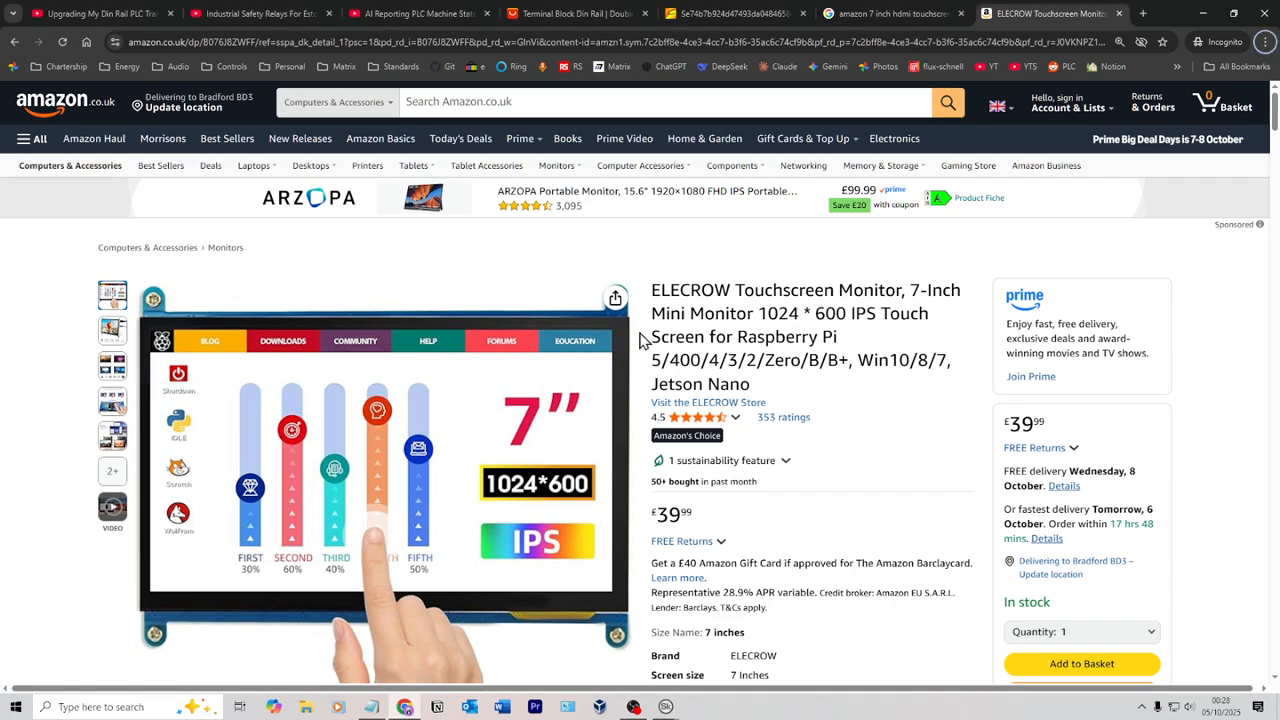
Copy the ELECROW touchscreen's full product title from the Amazon listing into the HMI1 block's description in SkyCAD
double_click(738, 297)
triple_click(738, 297)
key("ctrl+c")
key("alt+Tab")
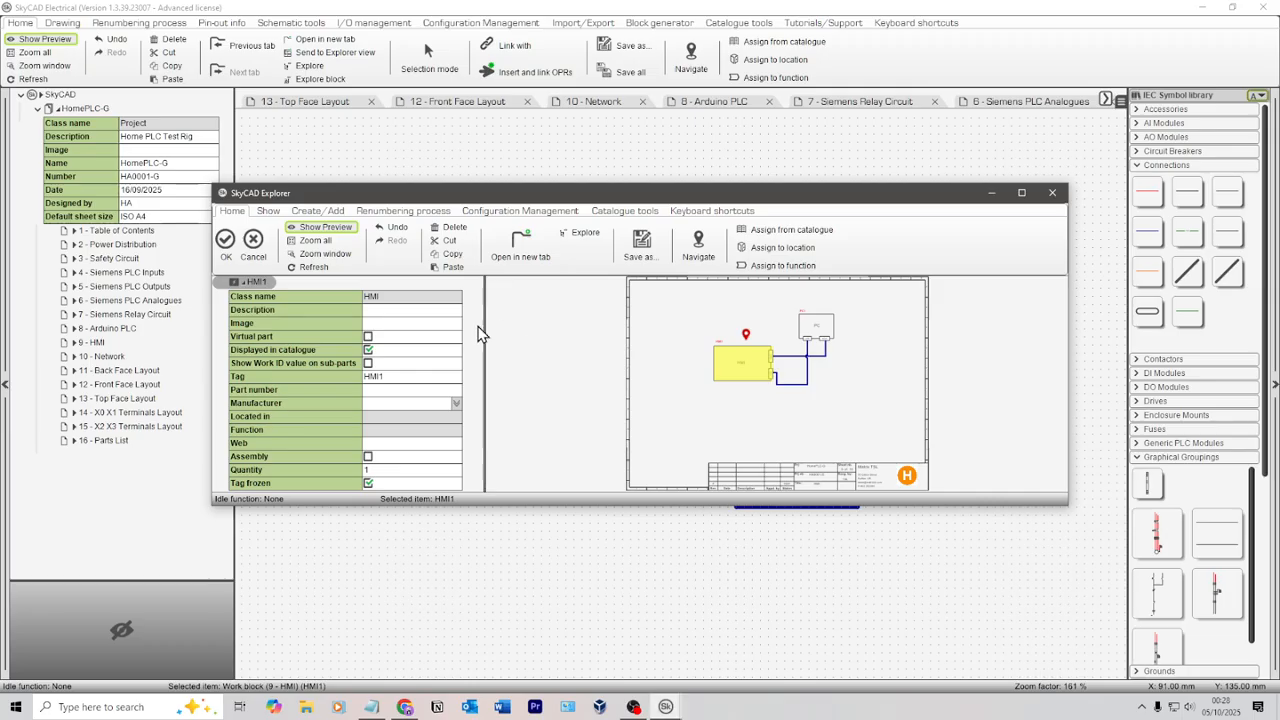
left_click(430, 310)
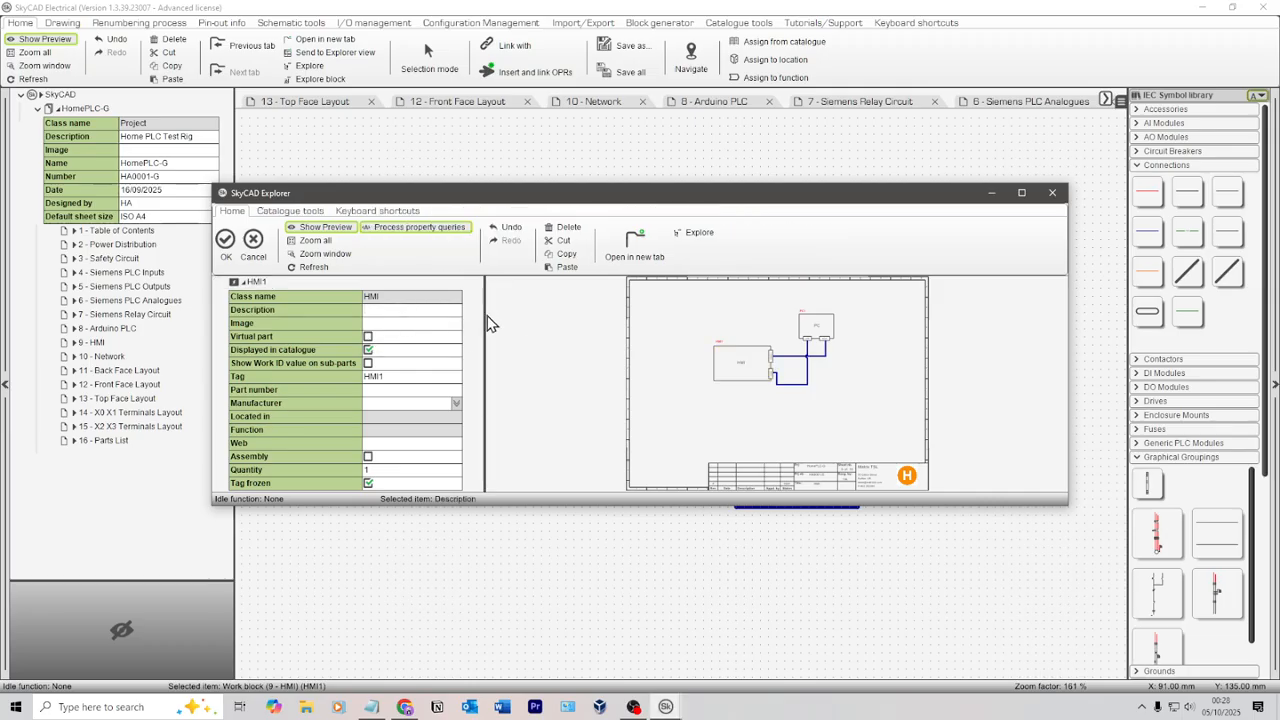
key("ctrl+v")
Move the word ELECROW out of HMI1's description and into its manufacturer property
double_click(388, 310)
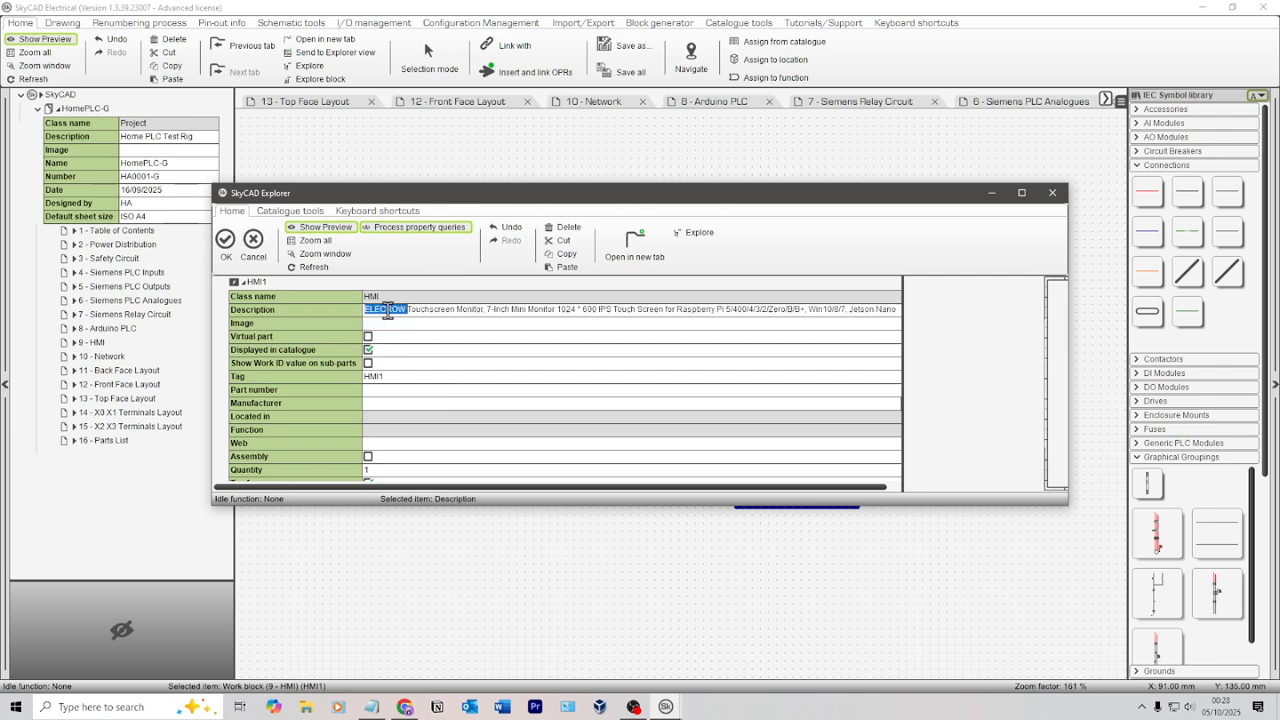
key("ctrl+x")
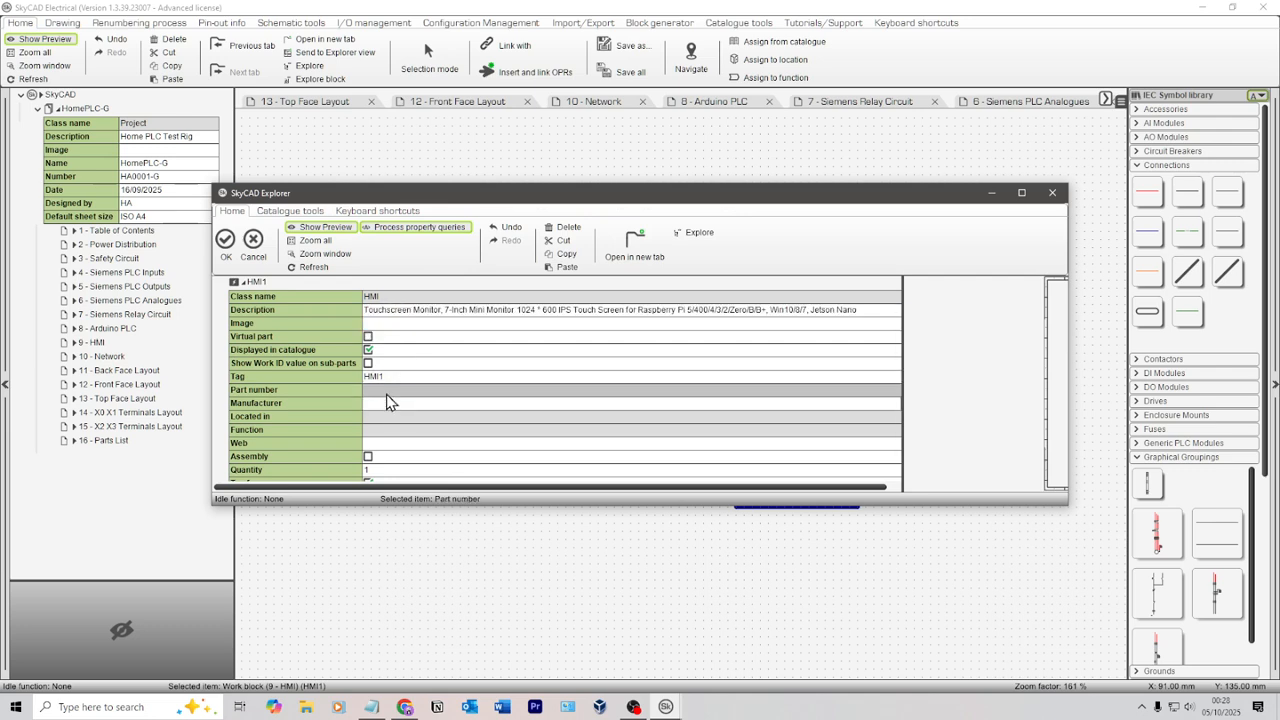
left_click(386, 403)
left_click(386, 403)
key("ctrl+v")
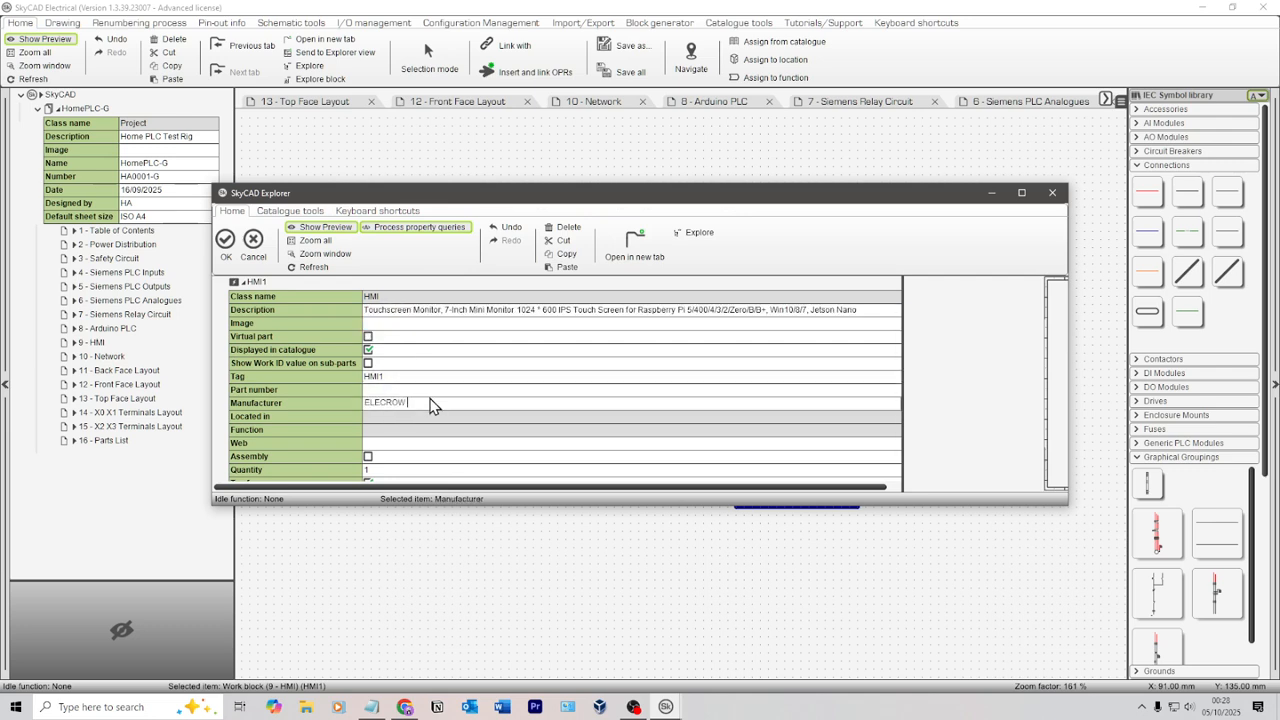
Switch to the ELECROW listing in Chrome and copy the item model number from its technical details
left_click(500, 389)
key("alt+Tab")
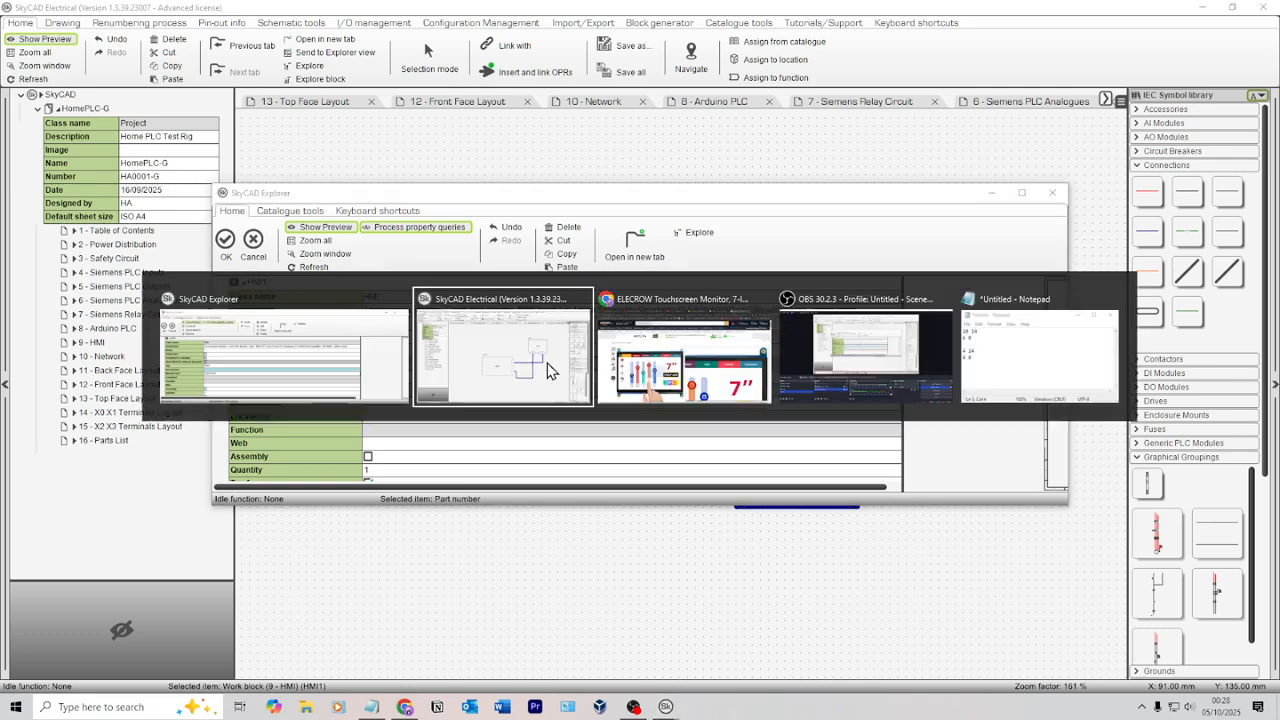
triple_click(741, 272)
triple_click(733, 298)
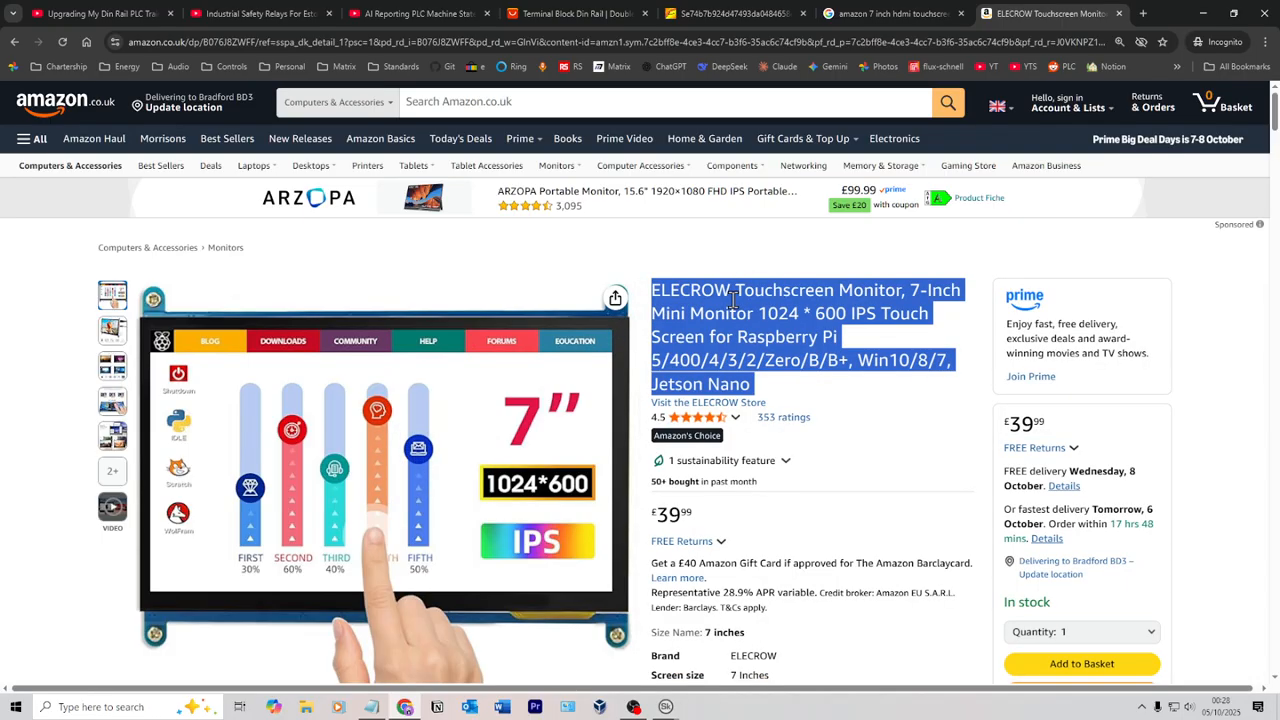
scroll(750, 370, "down", 2)
scroll(753, 395, "down", 12)
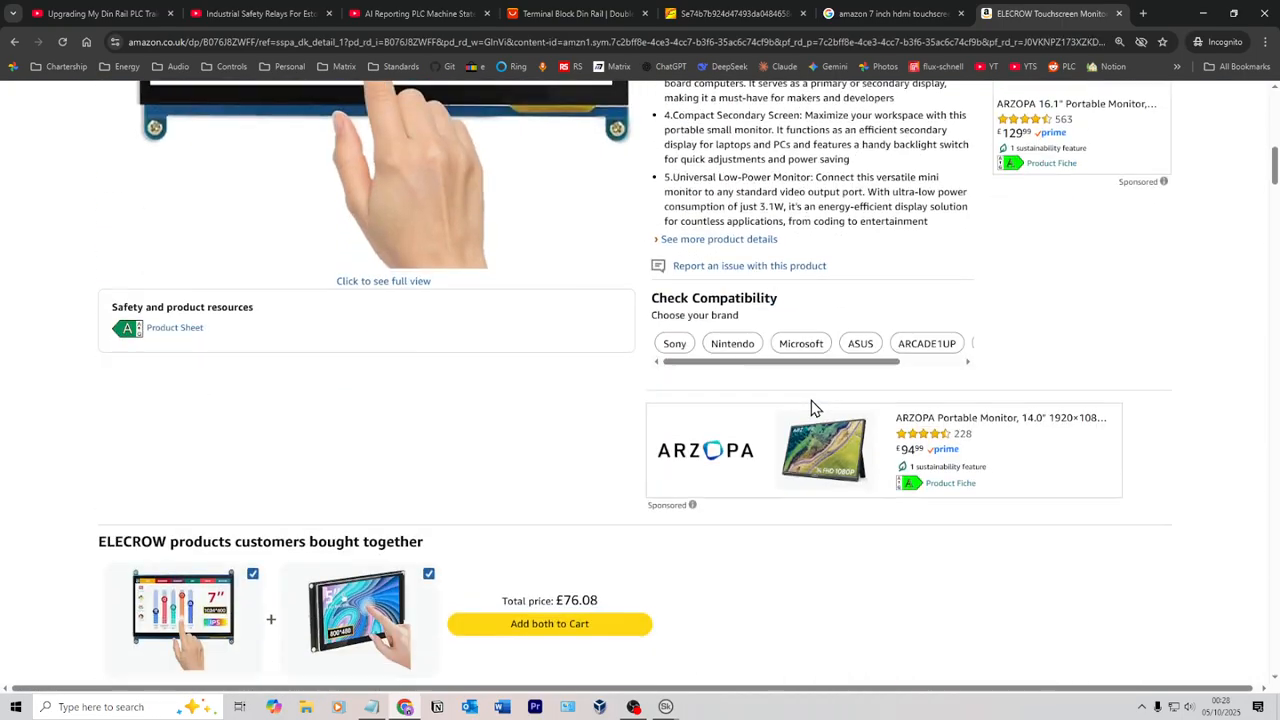
scroll(783, 397, "down", 20)
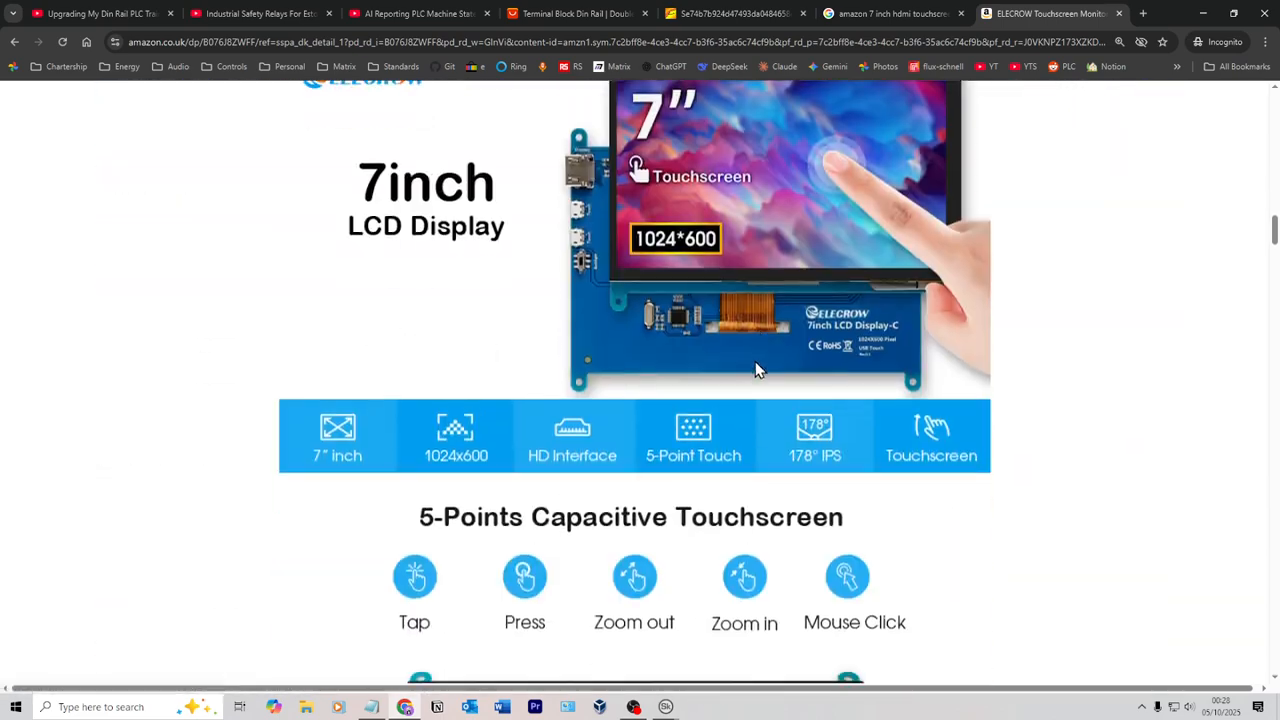
scroll(760, 360, "down", 20)
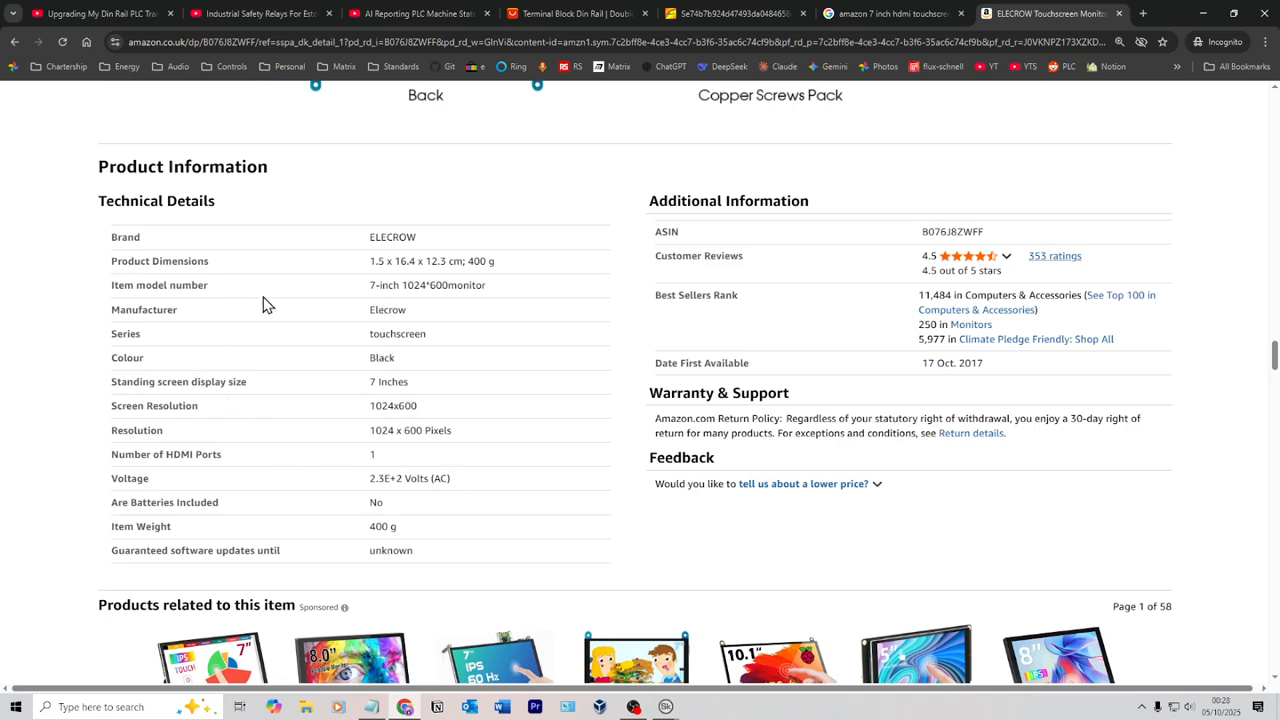
scroll(435, 274, "down", 1)
left_click_drag(503, 216, 384, 216)
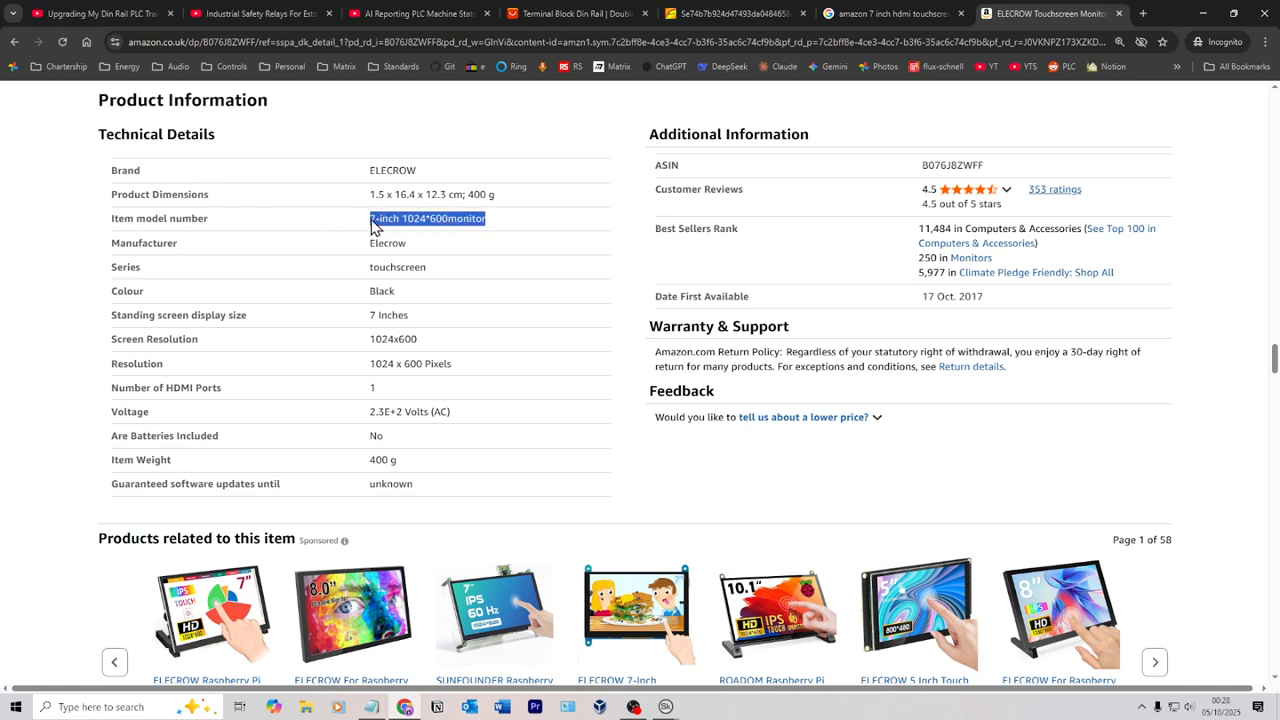
Back in SkyCAD, set HMI1's part number to 7-inch 1024*600monitor without a leading gap, and accept the properties
key("alt+Tab")
left_click(379, 389)
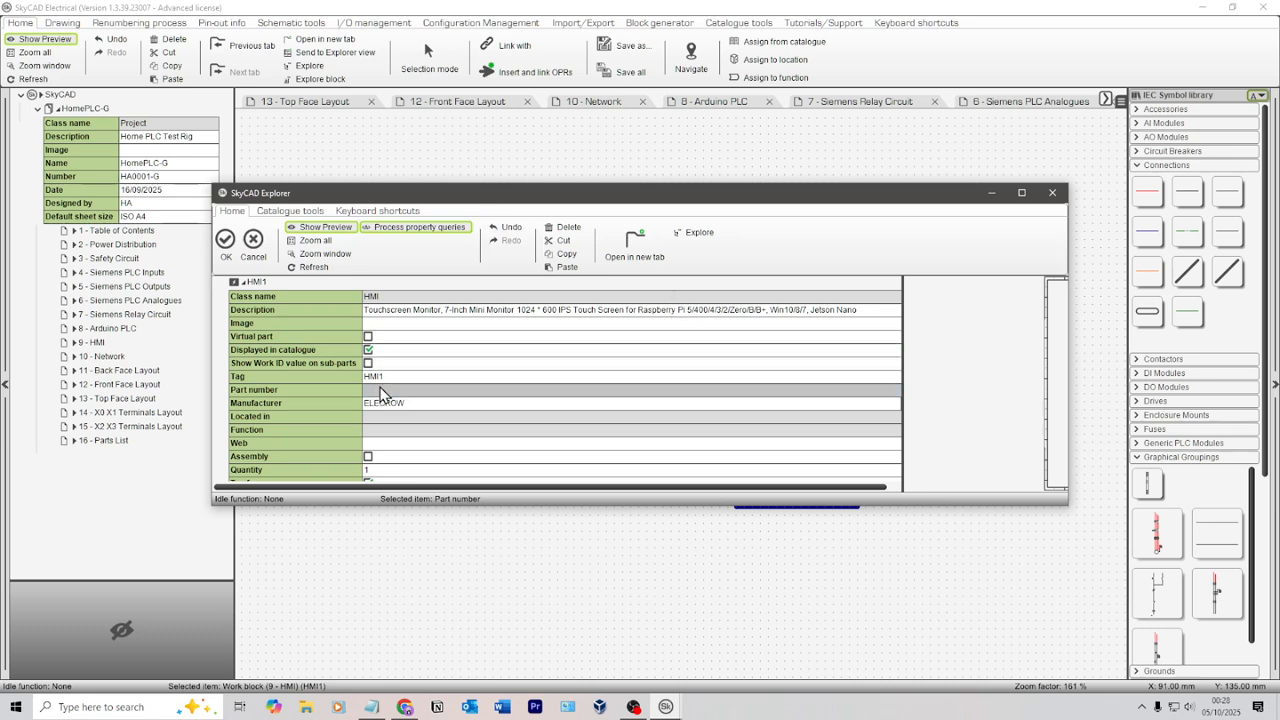
left_click(403, 389)
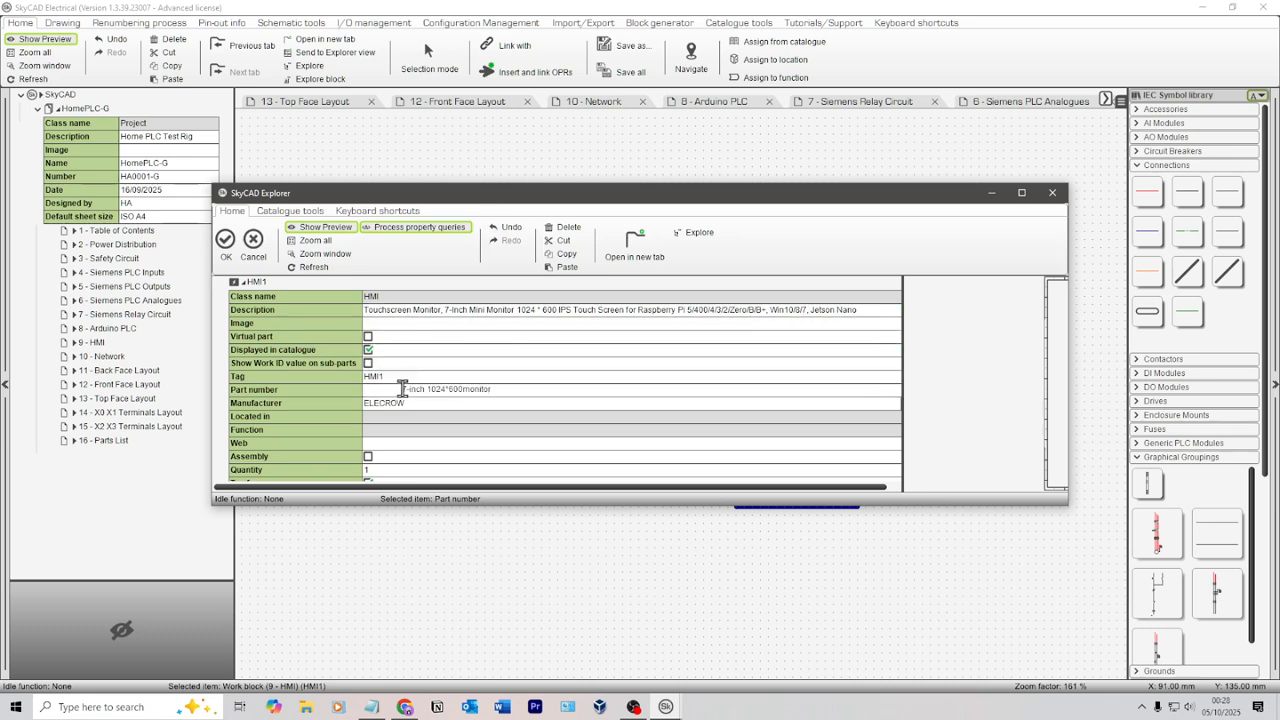
key("BackSpace")
left_click(225, 240)
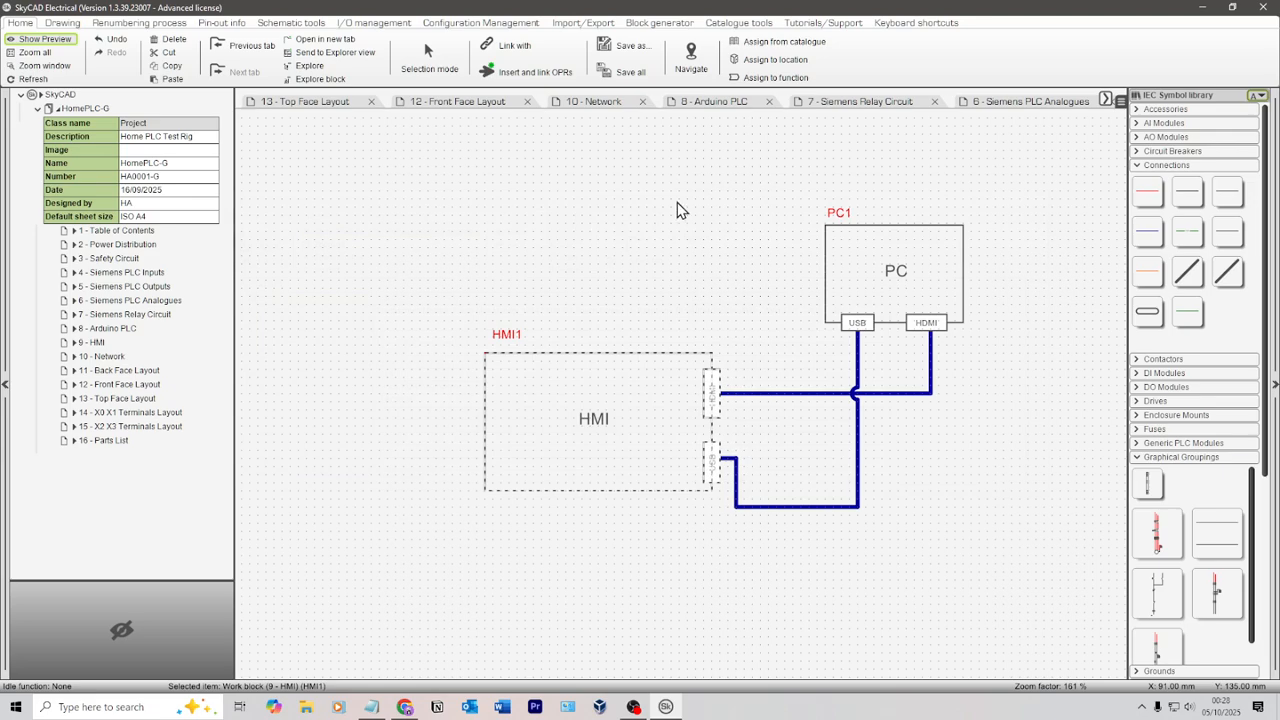
Open the Parts List sheet and examine the HMI1 row's description, manufacturer and part number
left_click(346, 304)
double_click(121, 444)
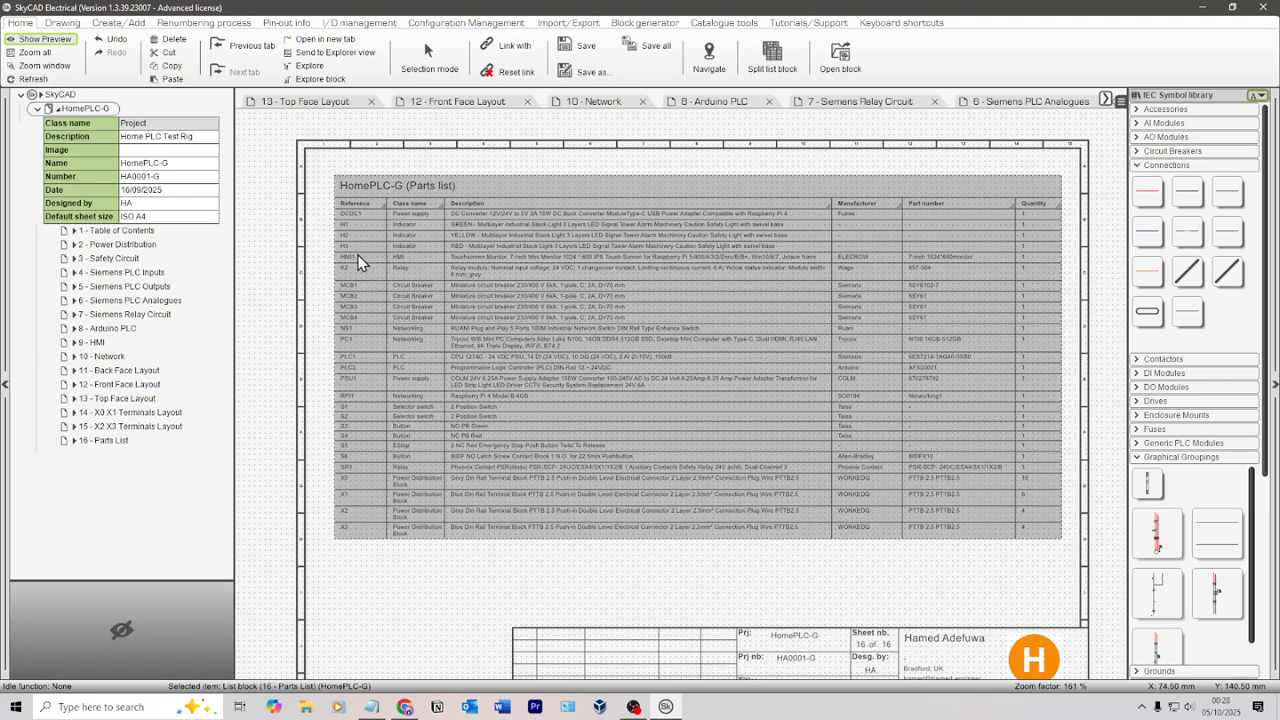
left_click(306, 257)
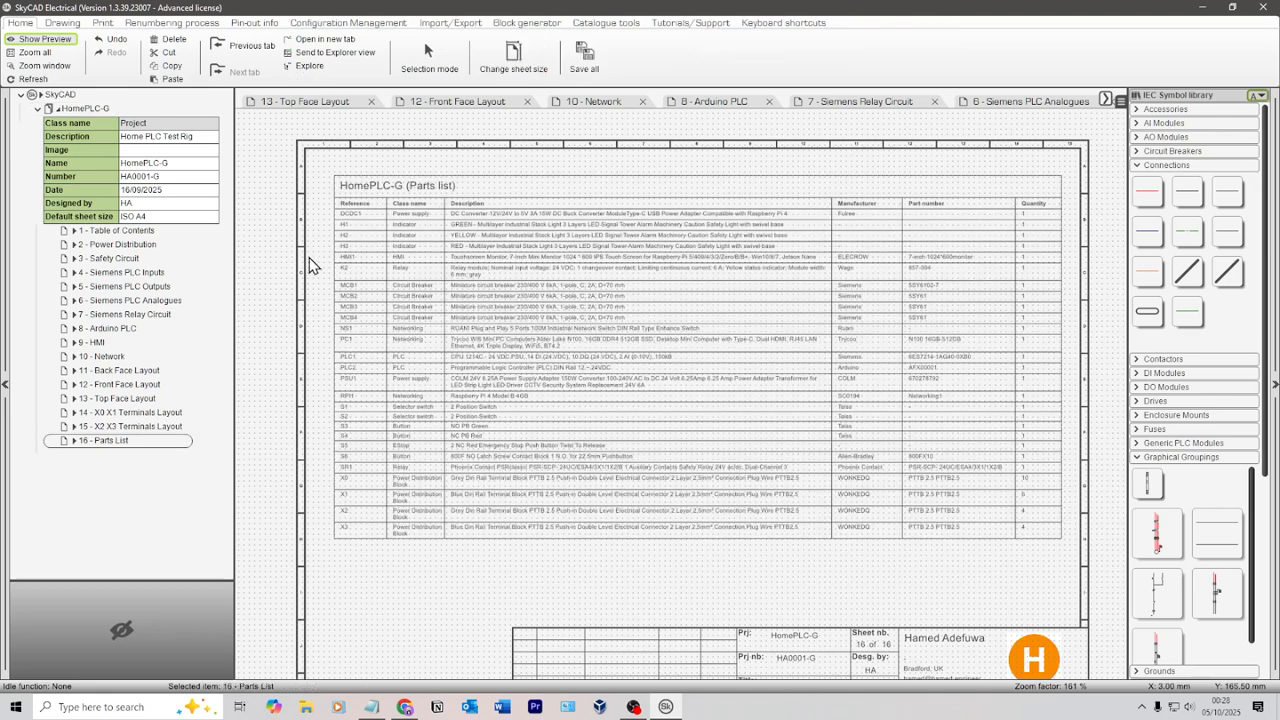
scroll(417, 246, "left", 1)
scroll(549, 265, "up", 2)
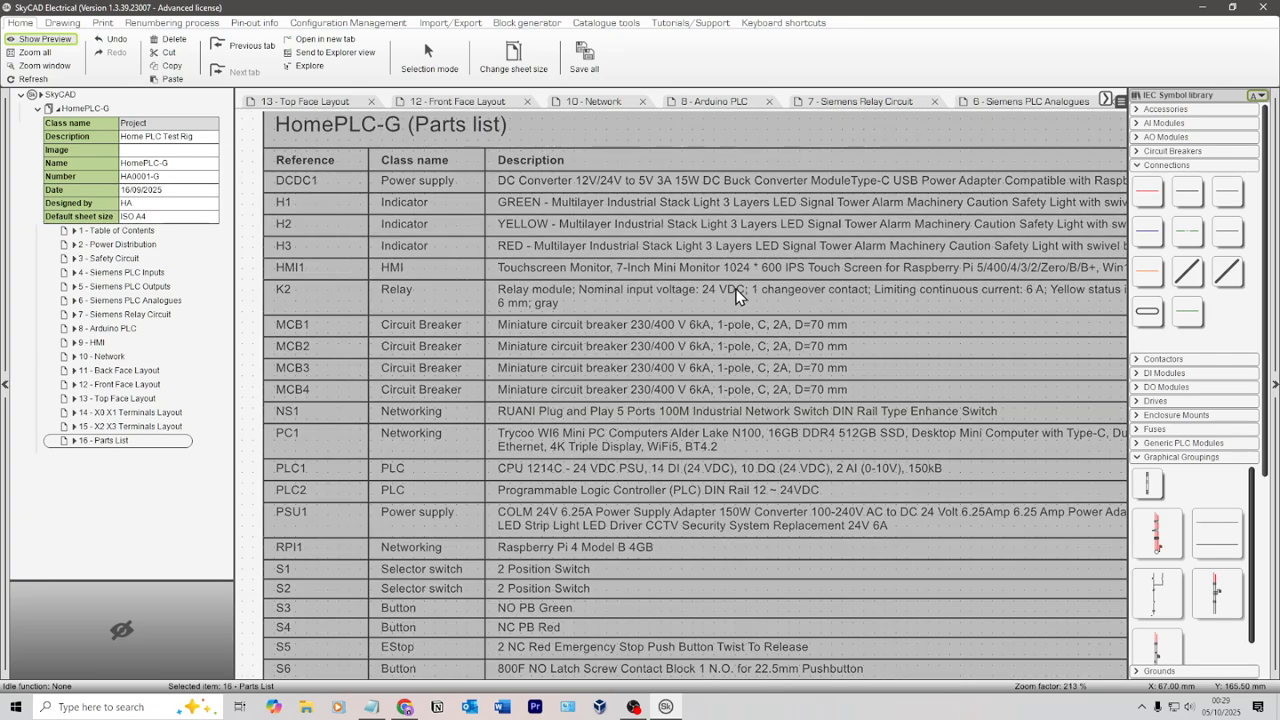
scroll(736, 294, "down", 5)
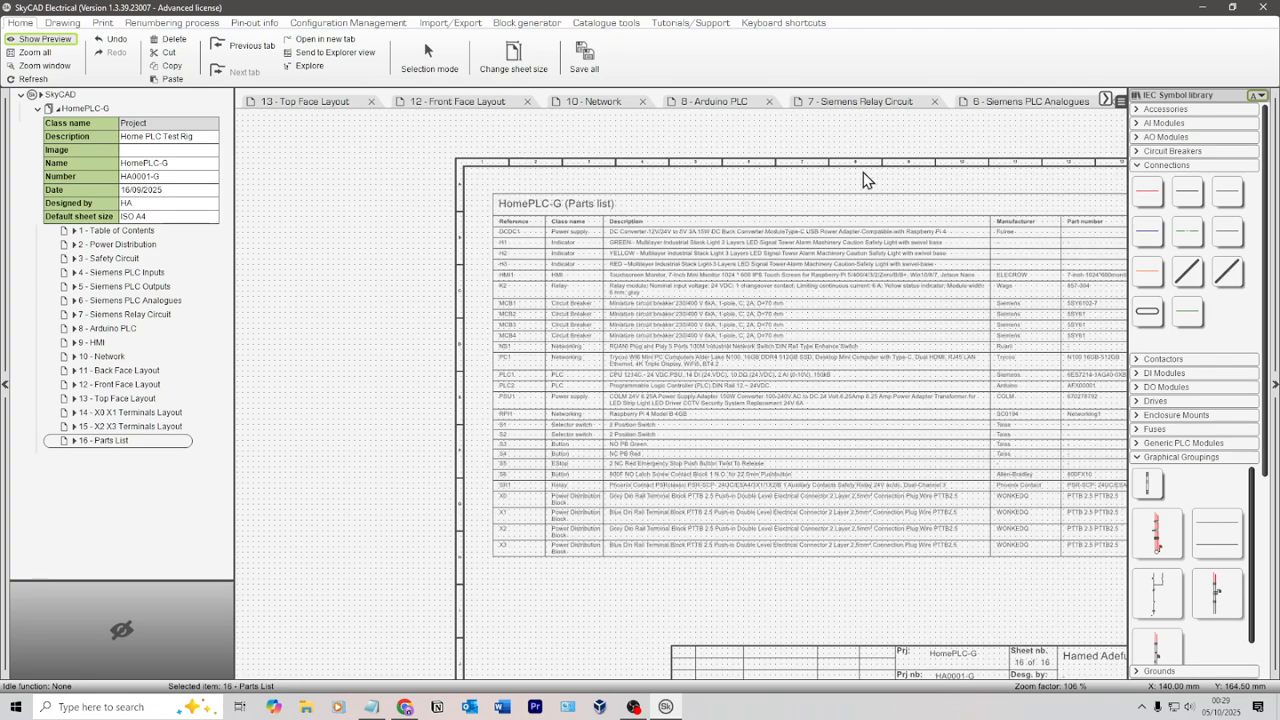
middle_click_drag(791, 180, 630, 188)
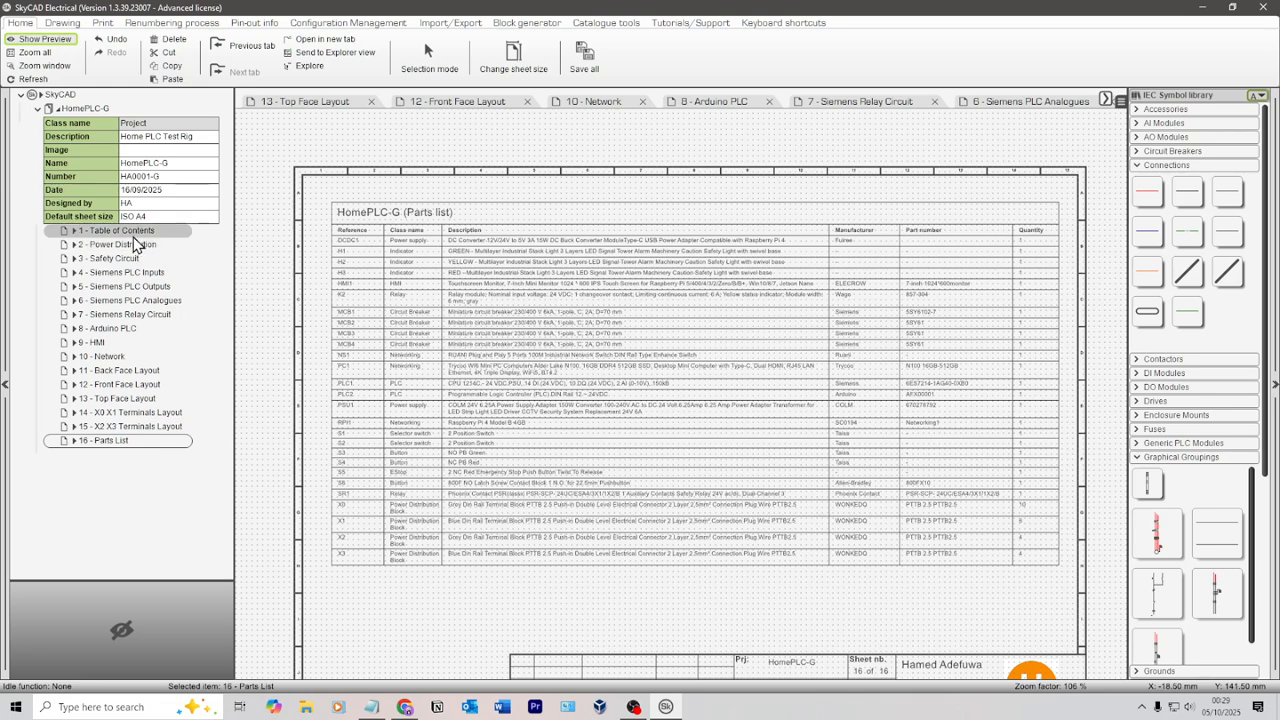
Review the Power Distribution and Network sheets for how the devices are powered and connected
left_click(128, 232)
left_click(136, 245)
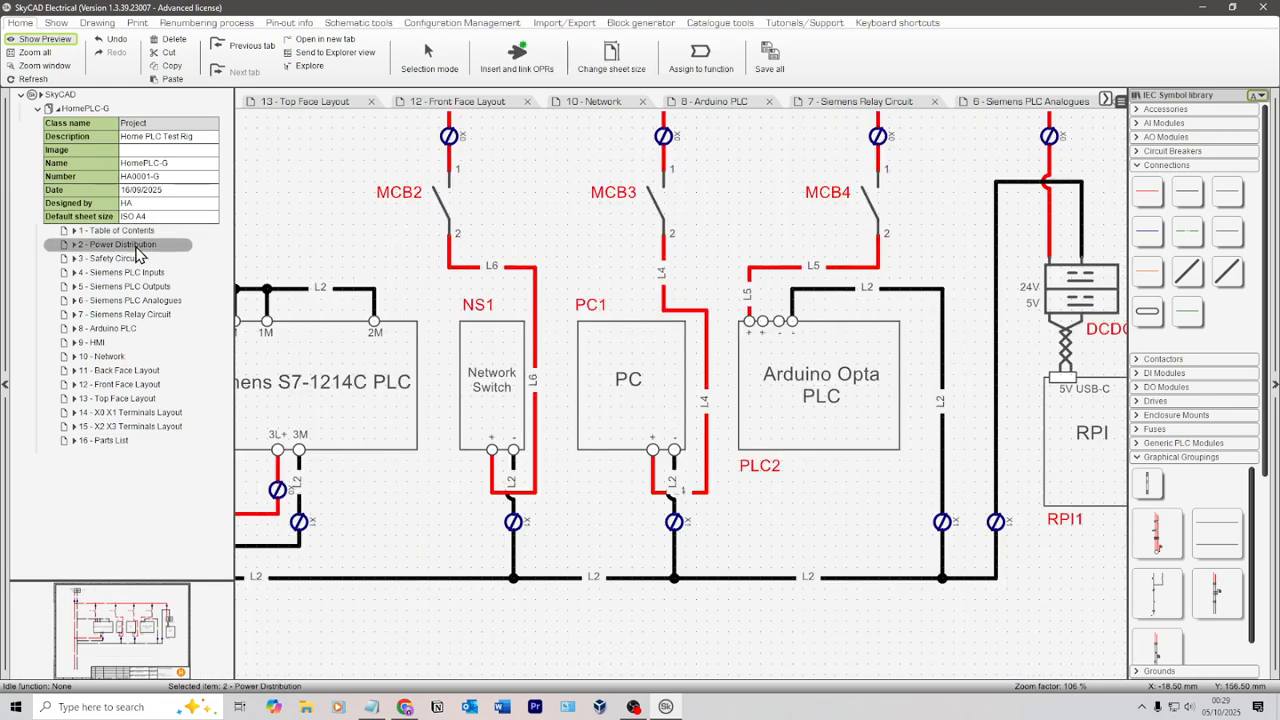
scroll(436, 255, "down", 2)
scroll(436, 255, "down", 2)
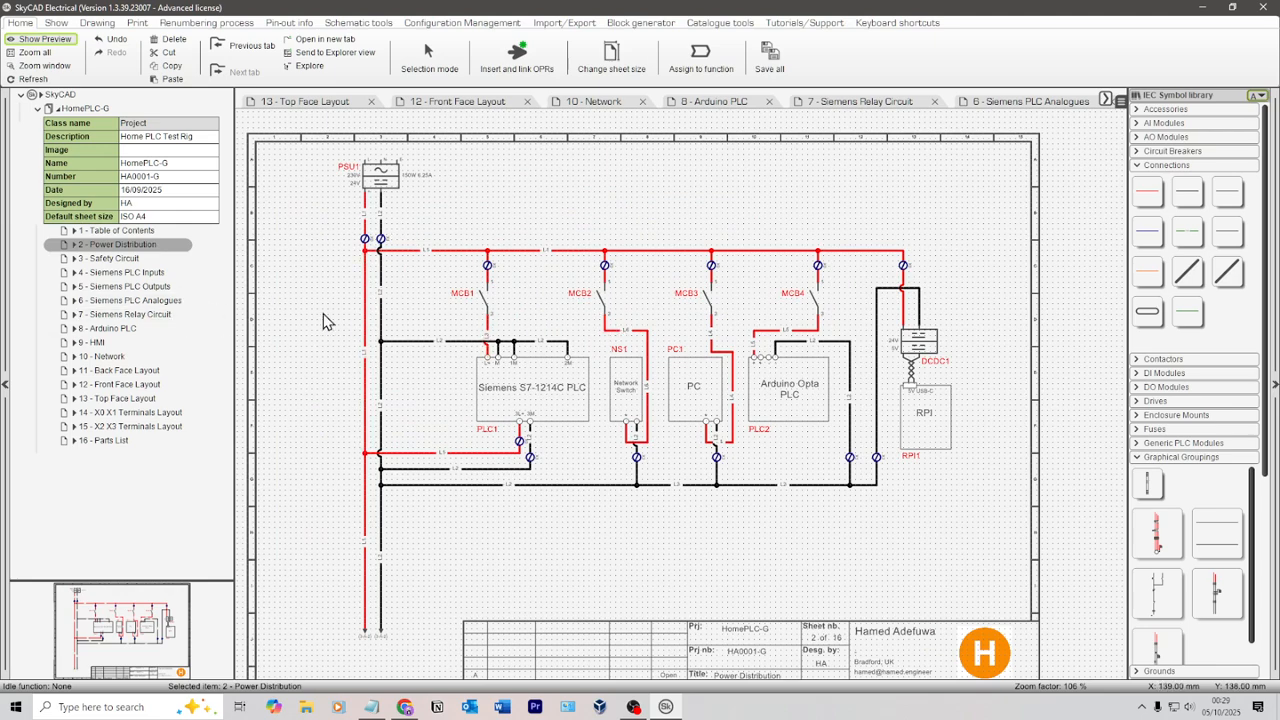
double_click(107, 356)
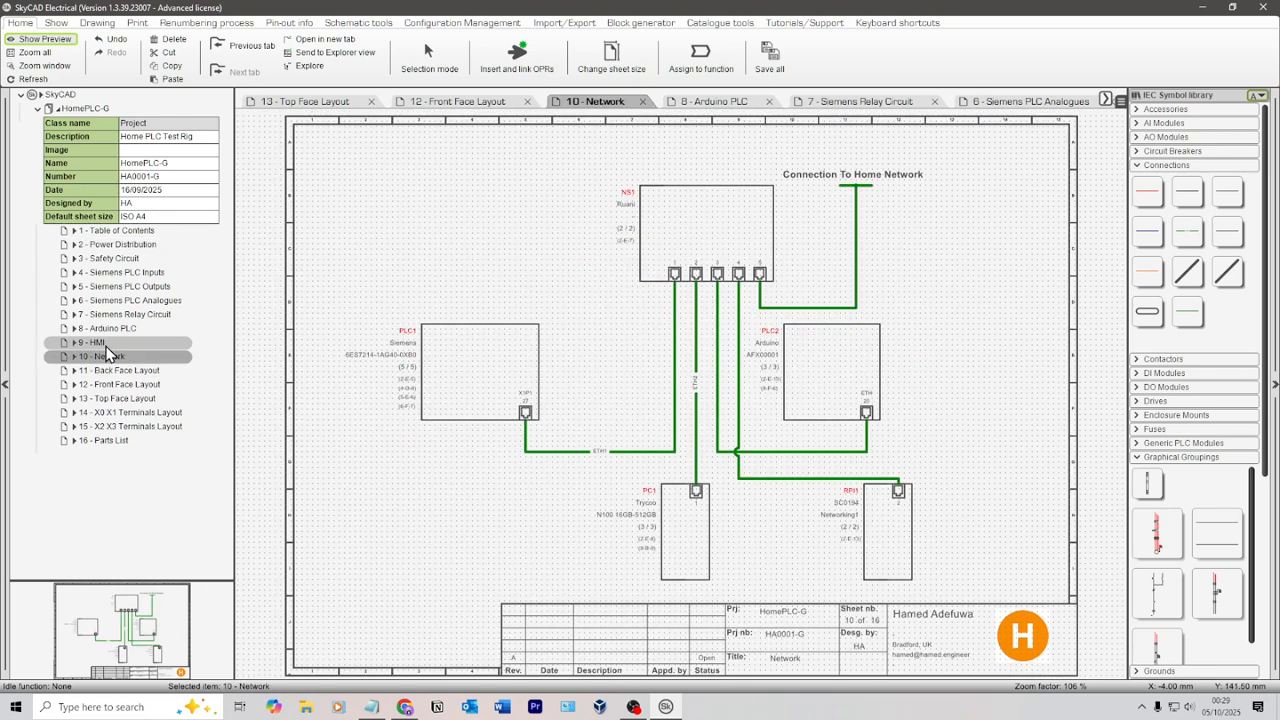
On the HMI sheet, move both blocks with their connections and tags down and slightly right, nearer the sheet's centre
double_click(104, 345)
scroll(573, 295, "down", 3)
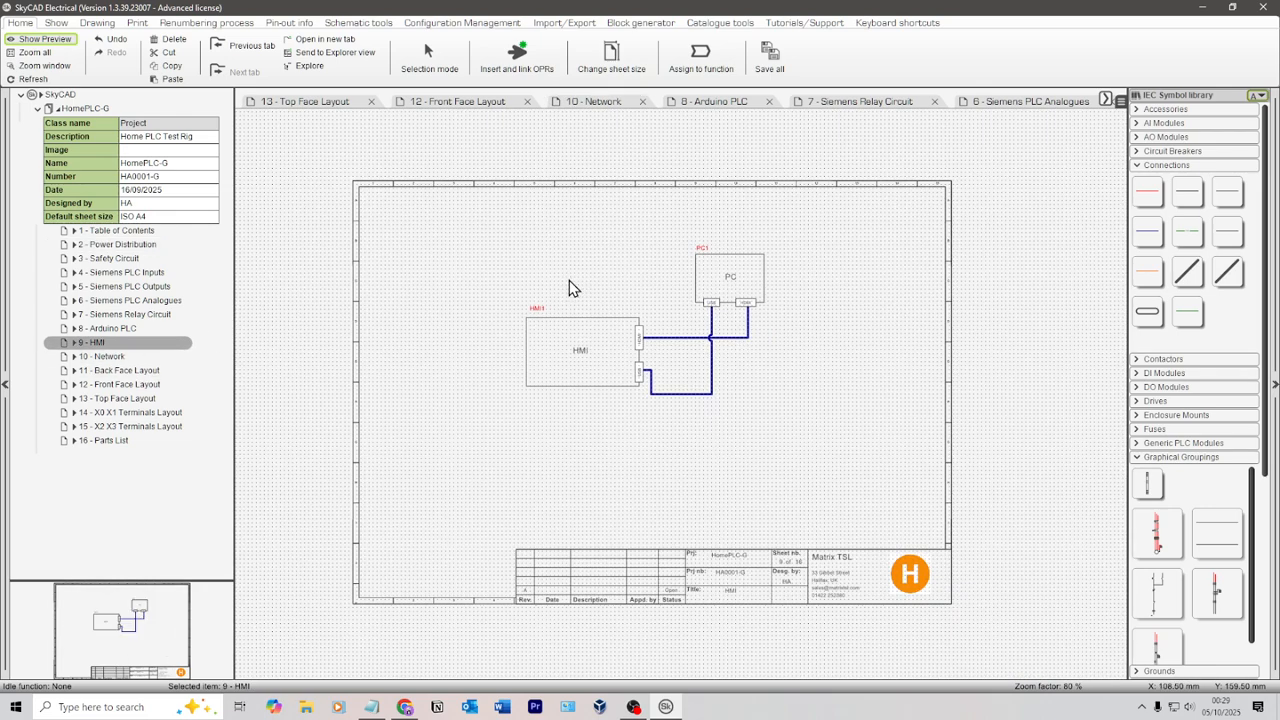
scroll(569, 288, "up", 1)
left_click_drag(886, 480, 449, 200)
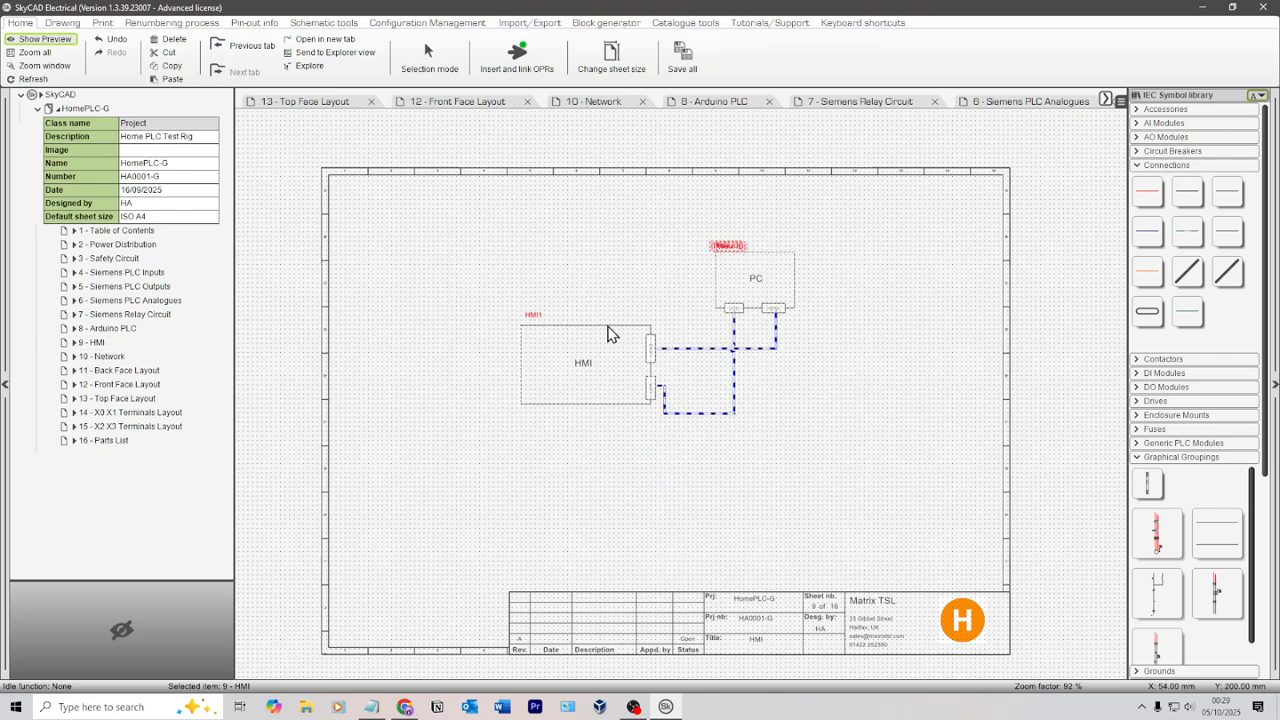
left_click_drag(610, 333, 626, 380)
left_click(924, 371)
Add the text "Micro" beside the HMI block's USB port, just above its cable
scroll(851, 423, "up", 5)
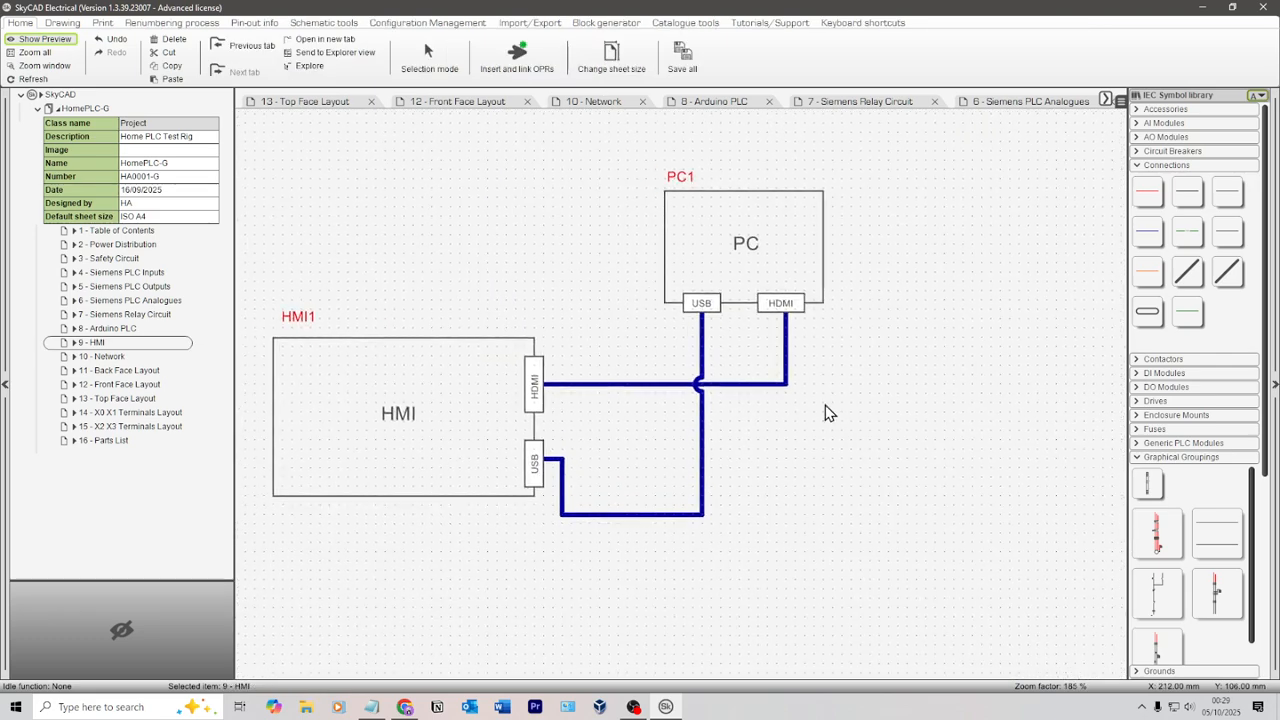
middle_click_drag(825, 404, 837, 403)
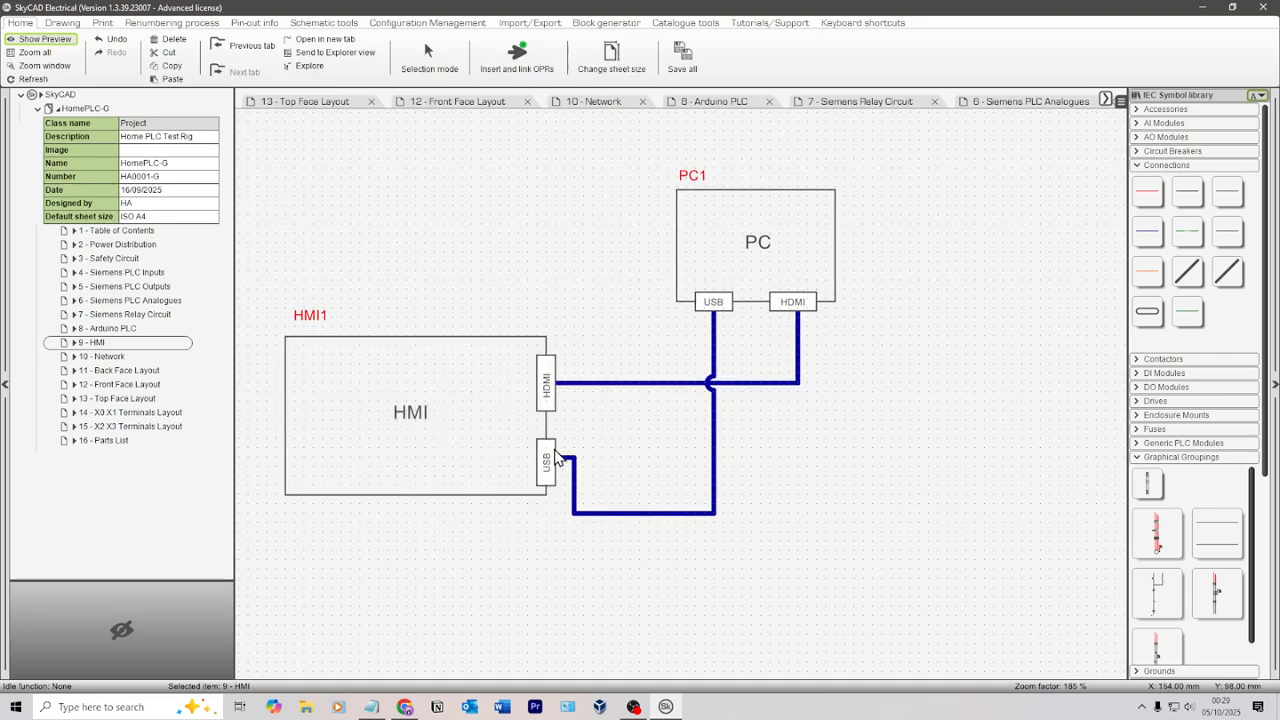
scroll(600, 431, "up", 5)
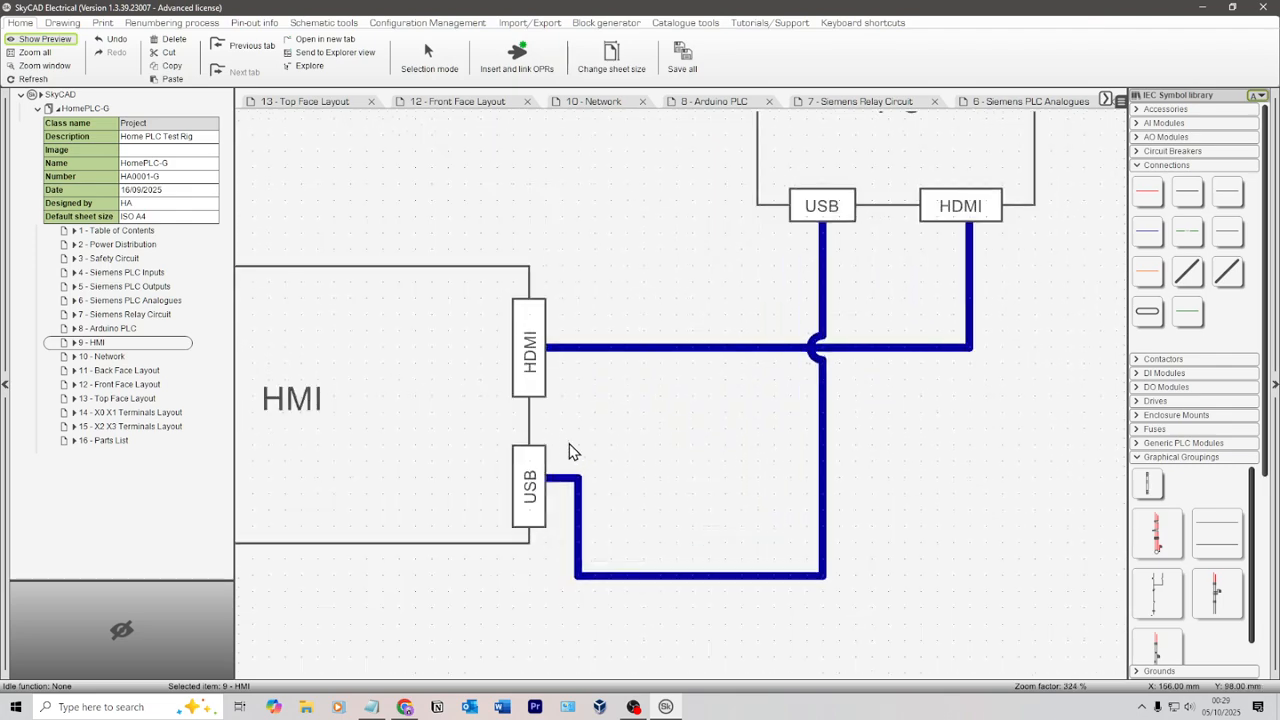
scroll(620, 453, "down", 2)
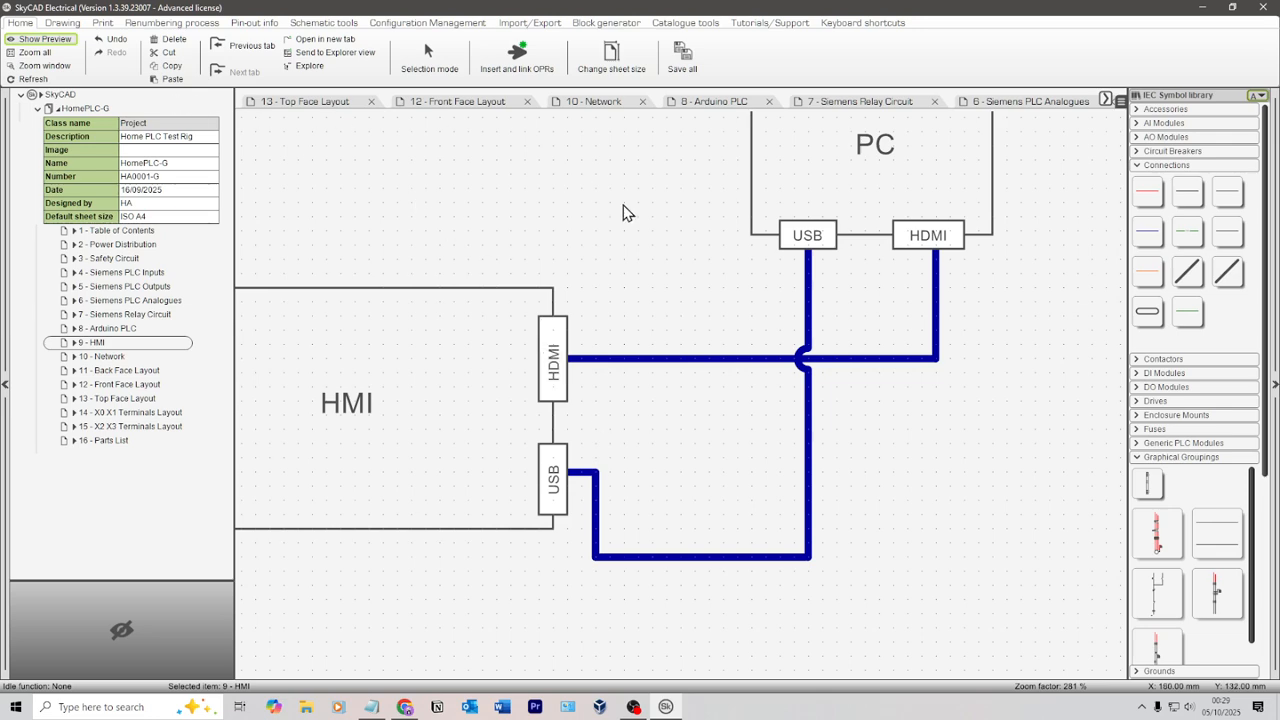
left_click(62, 22)
left_click(458, 39)
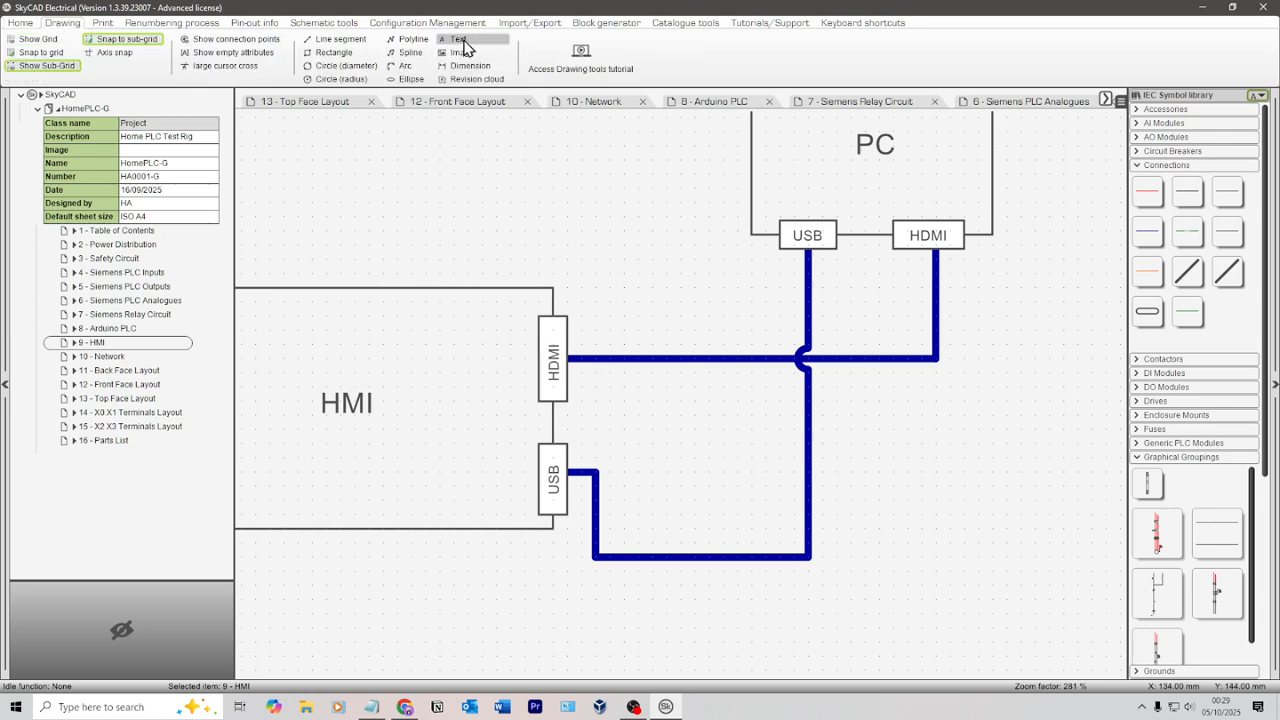
scroll(583, 455, "up", 3)
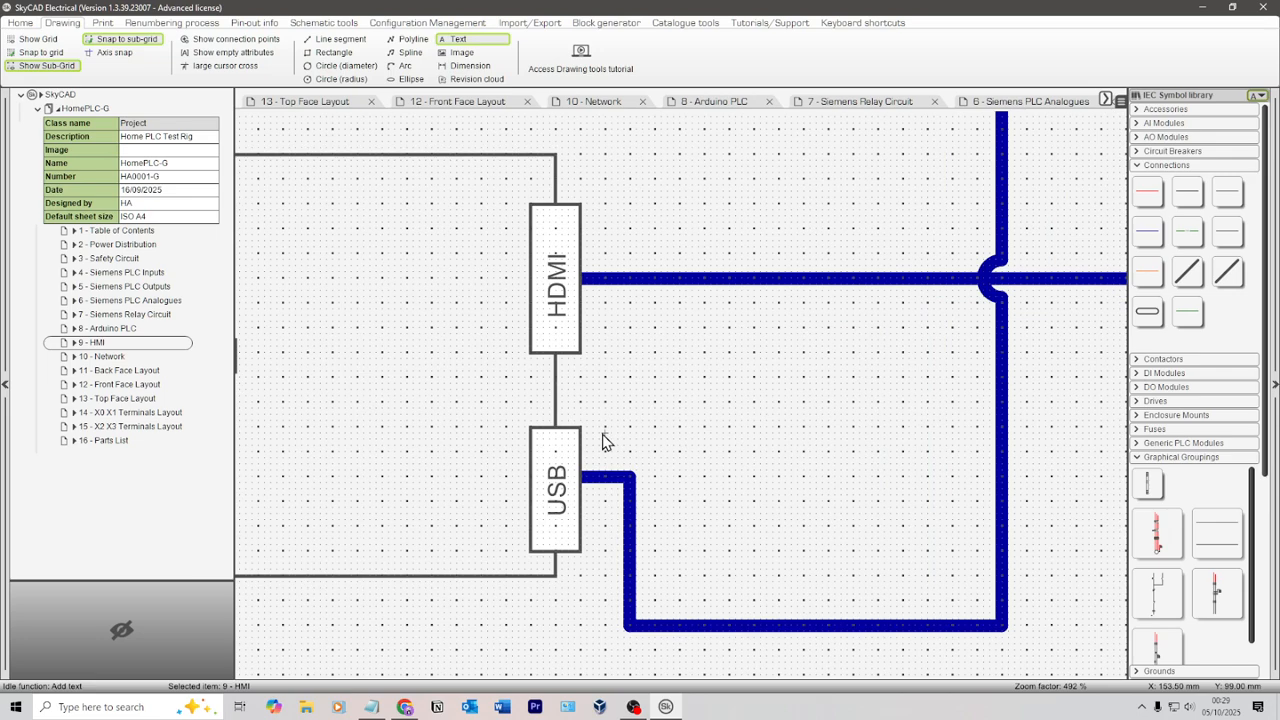
left_click(599, 434)
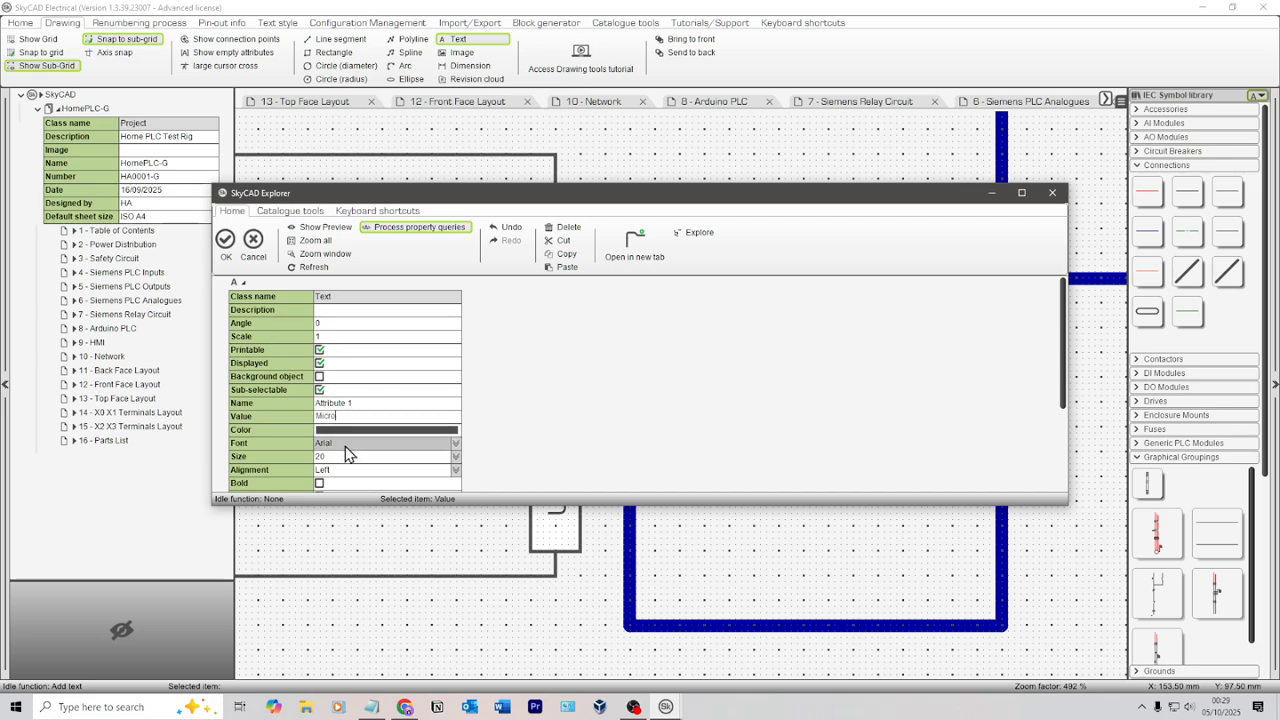
left_click(227, 257)
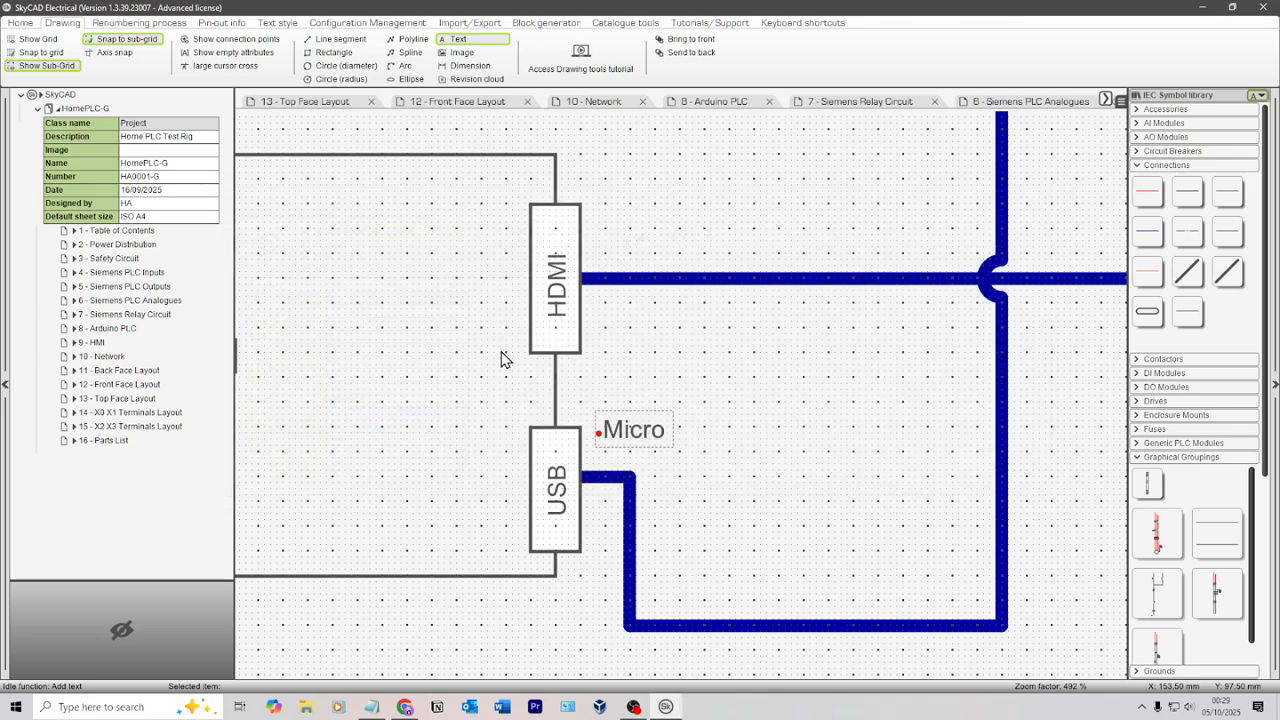
Set the text size of the Micro label to 16
double_click(641, 427)
left_click(344, 456)
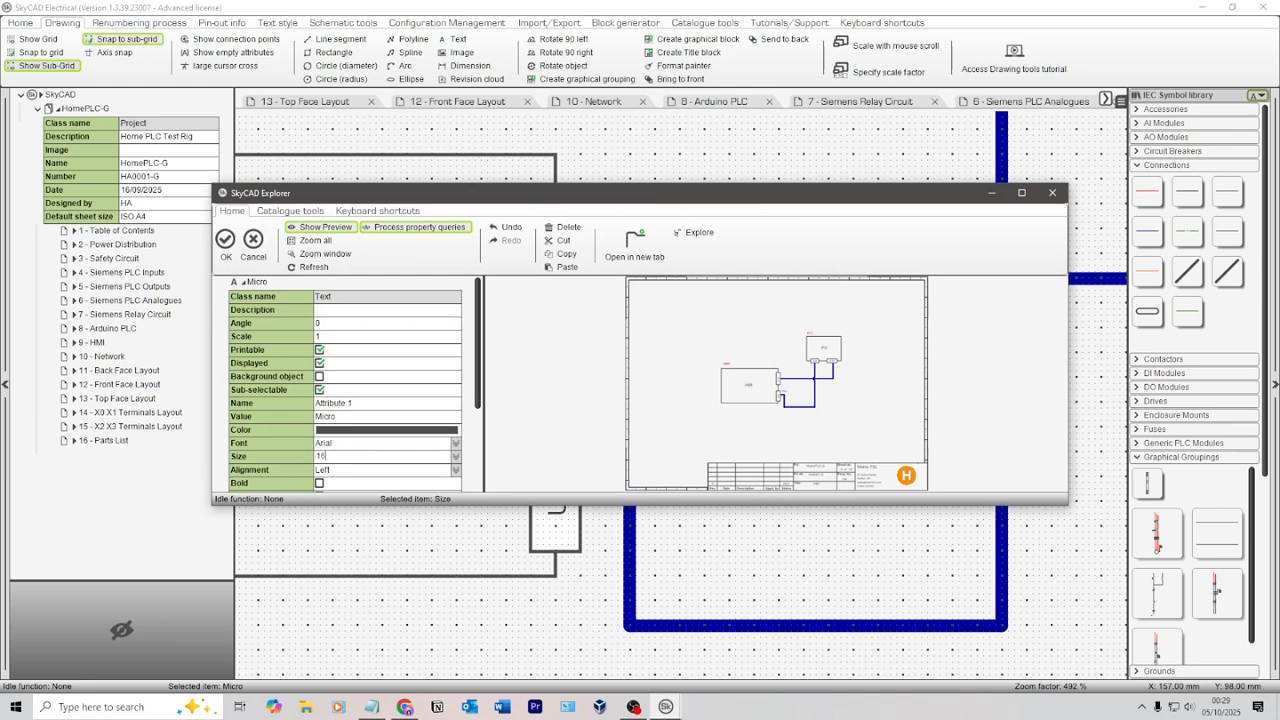
left_click(225, 243)
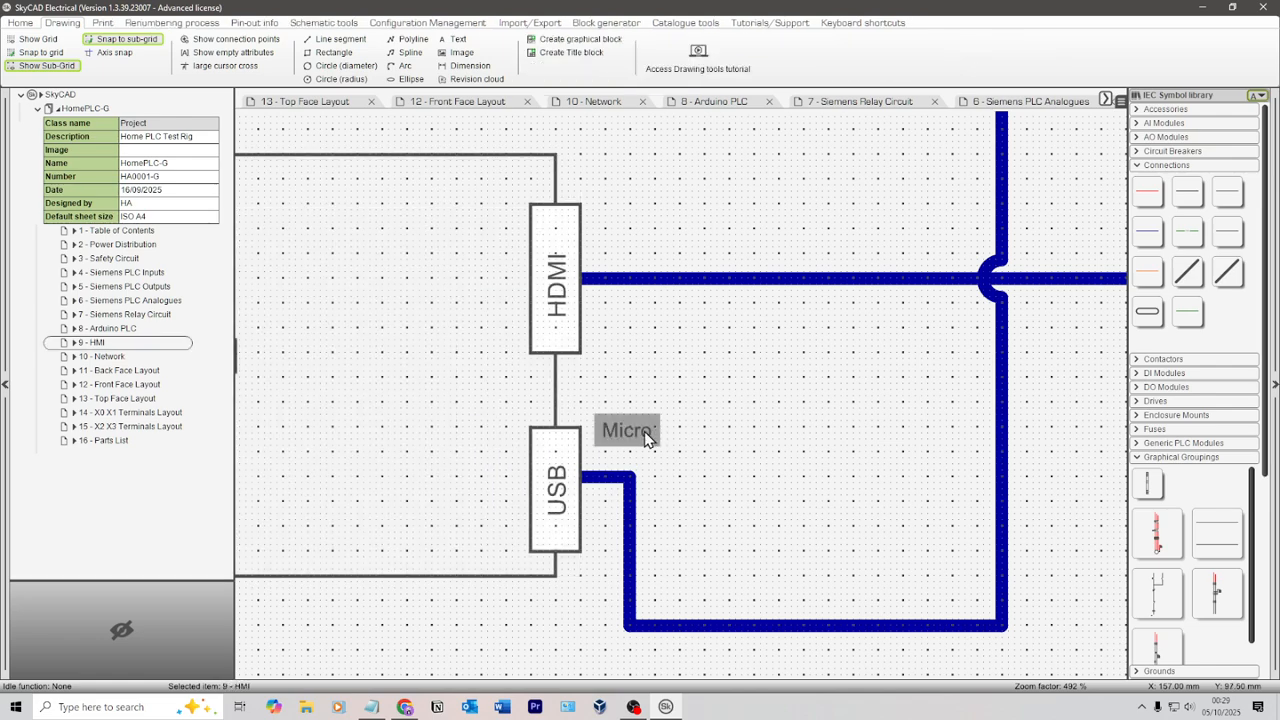
Rotate the Micro label 90 degrees left and place it inside the HMI's USB port box, beside the USB text
right_click(644, 431)
mouse_move(766, 537)
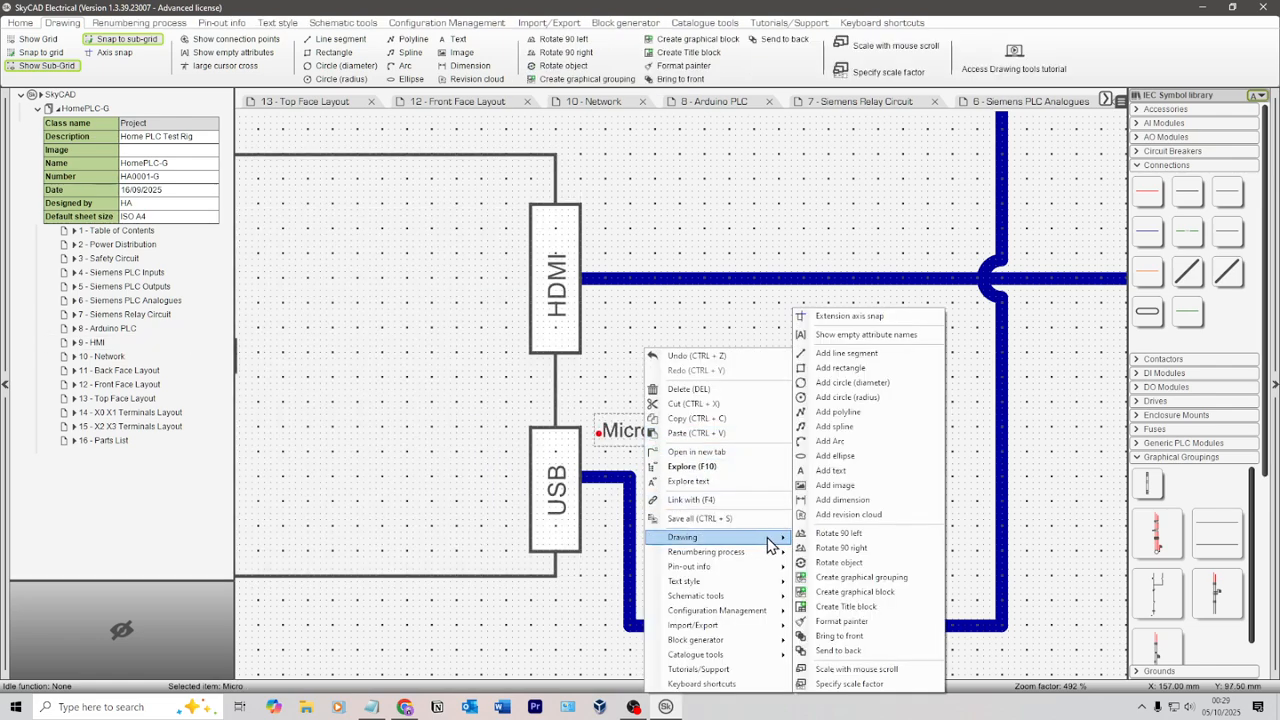
left_click(851, 537)
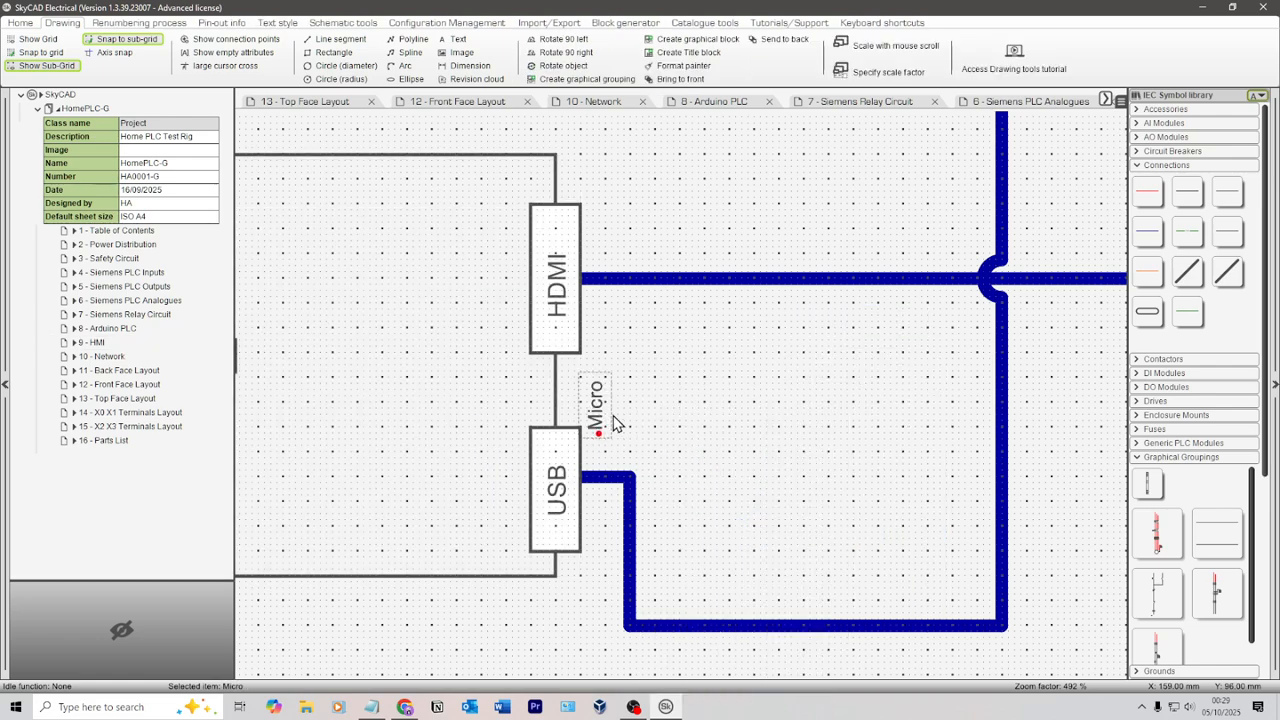
left_click_drag(600, 447, 562, 495)
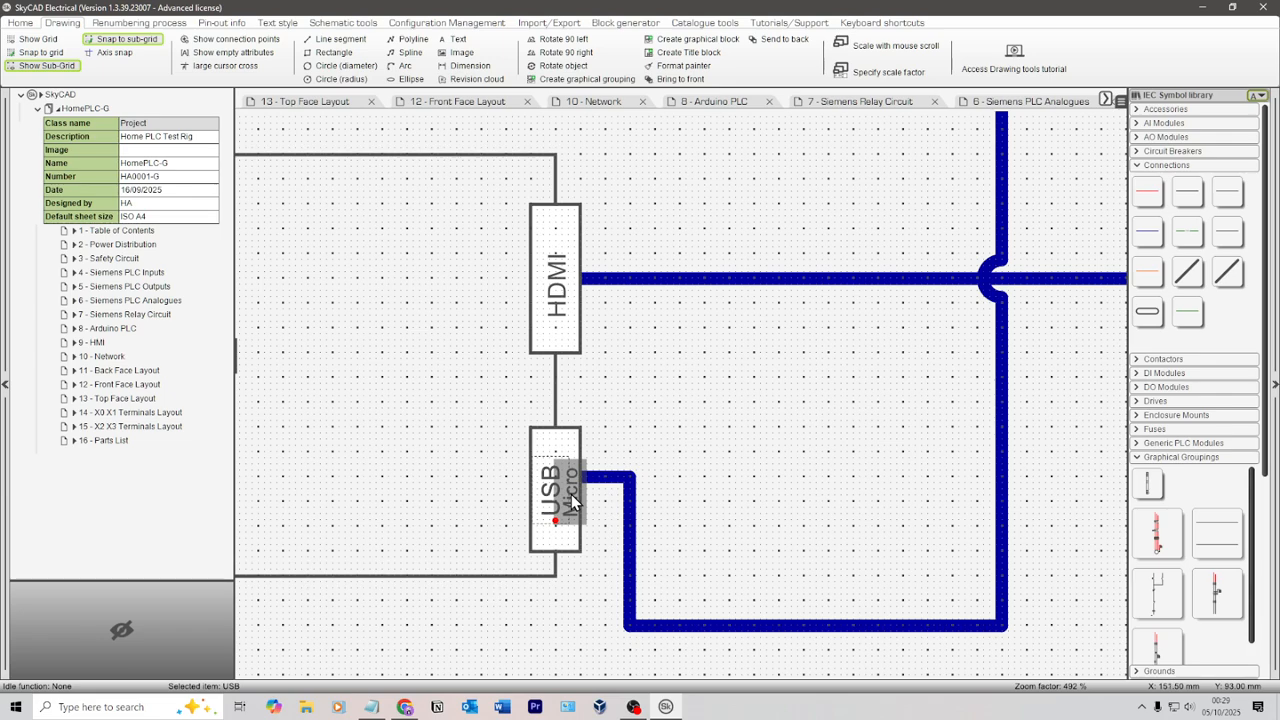
key("ctrl+z")
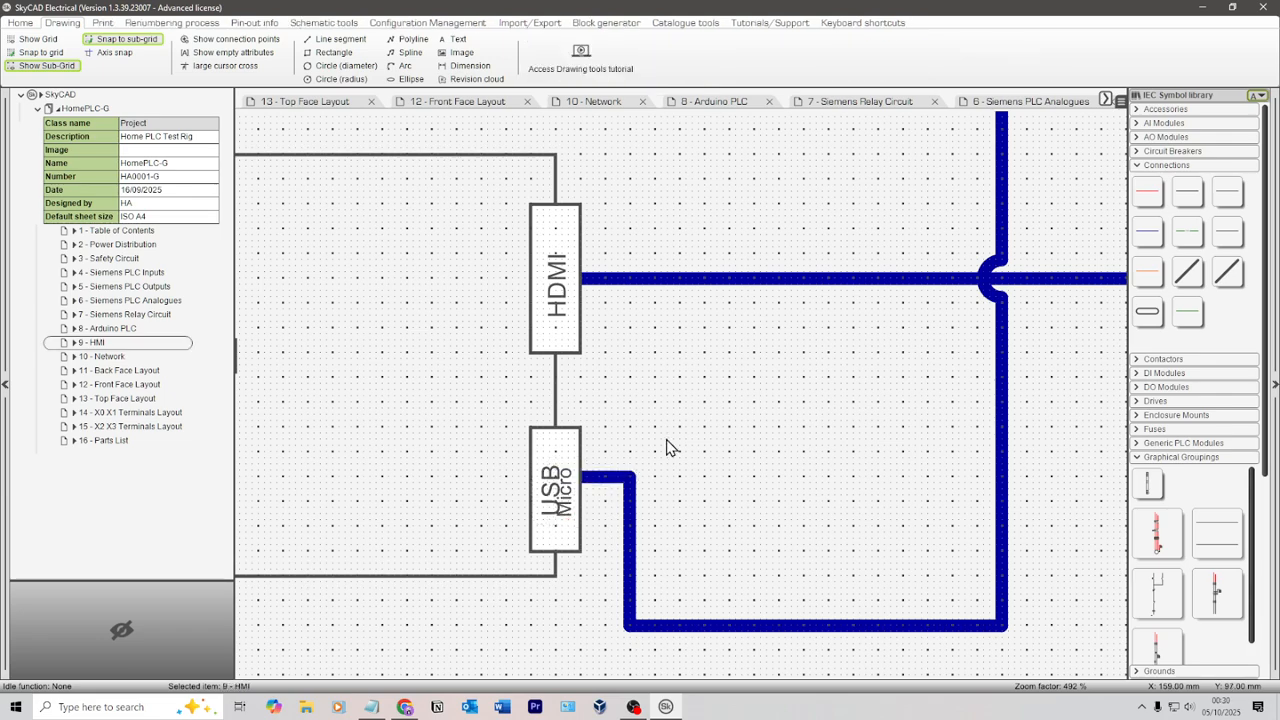
left_click(566, 483)
left_click(595, 493)
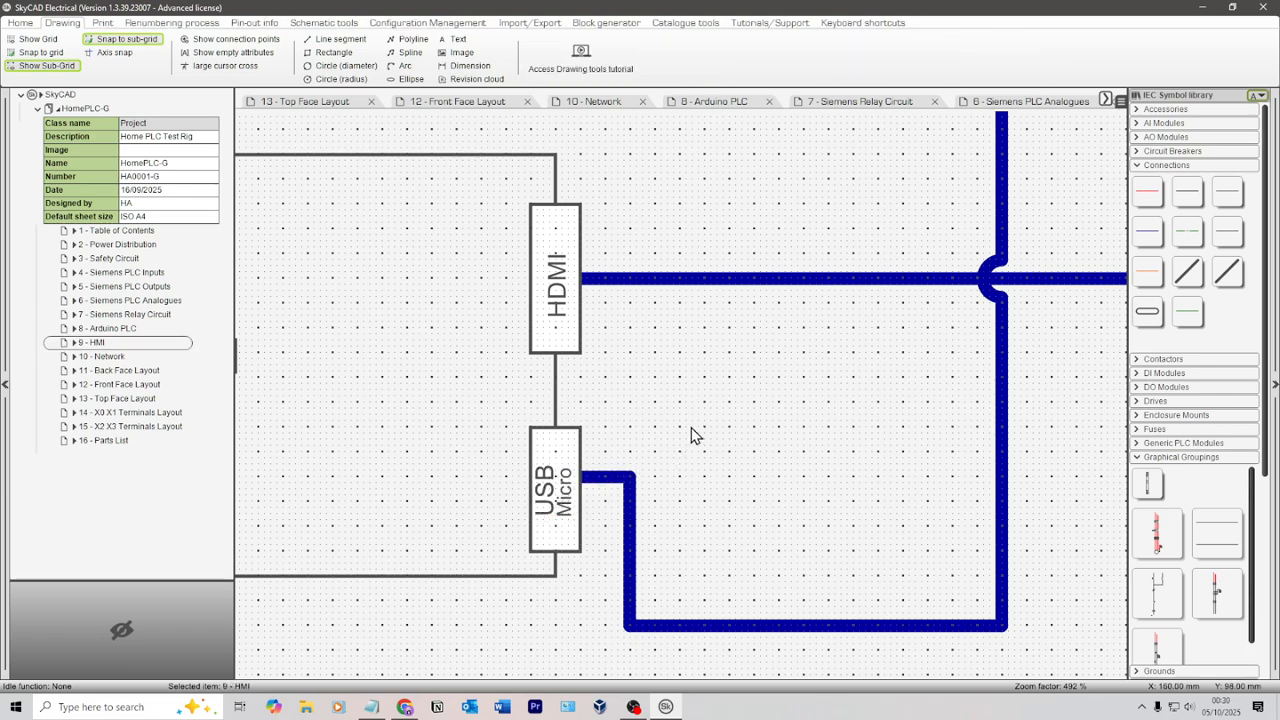
scroll(700, 420, "down", 5)
scroll(705, 415, "up", 6)
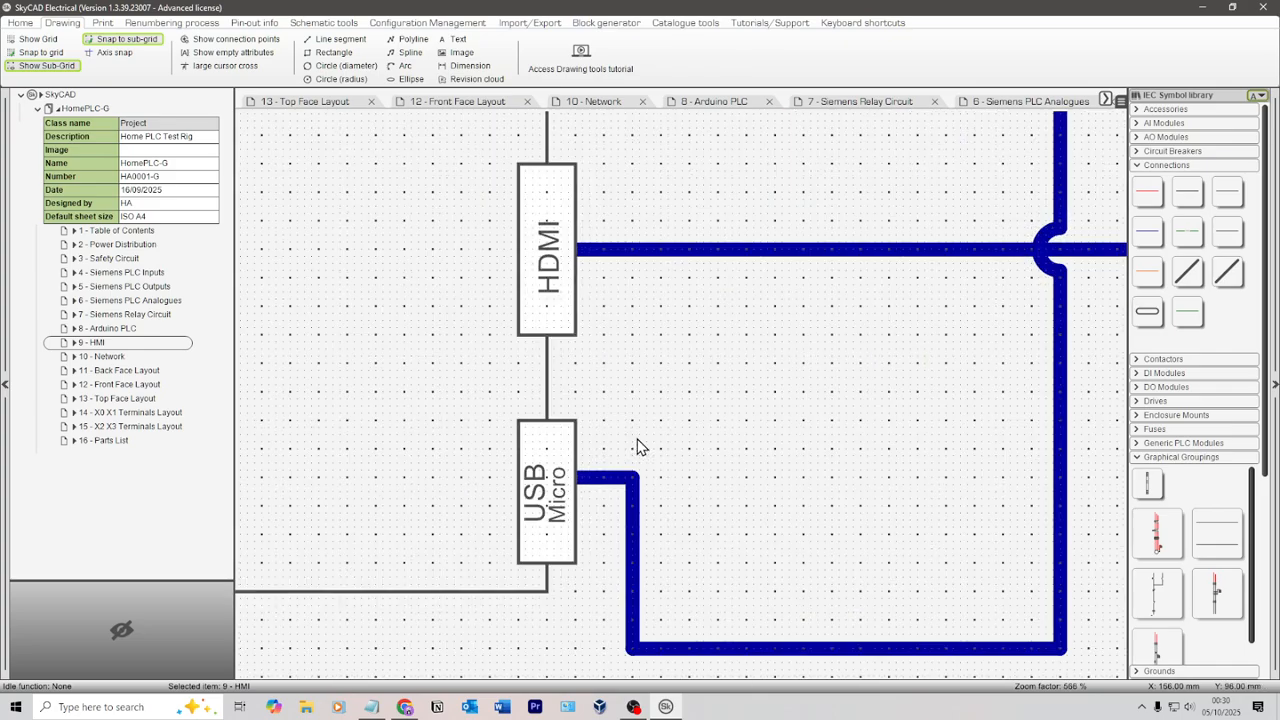
Move the Micro label out to the left of the port box and shift the USB text toward the box's right edge
left_click(566, 505)
double_click(557, 508)
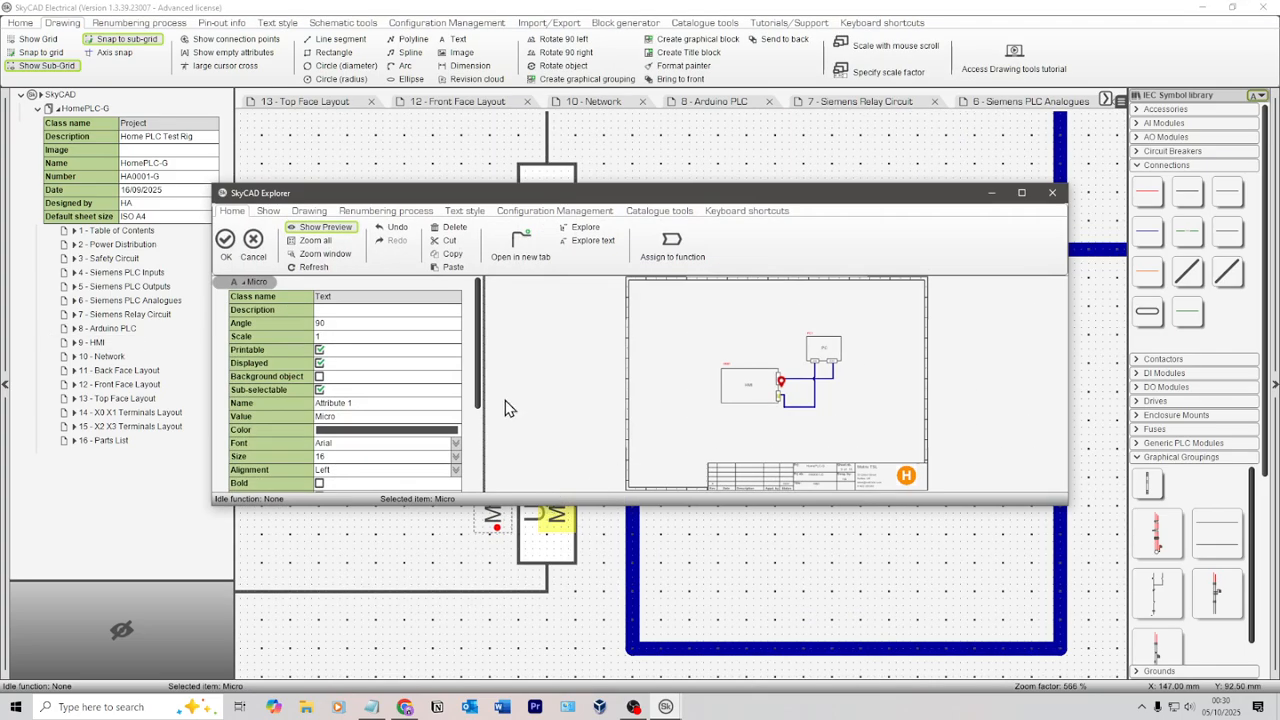
left_click(262, 250)
left_click(556, 490)
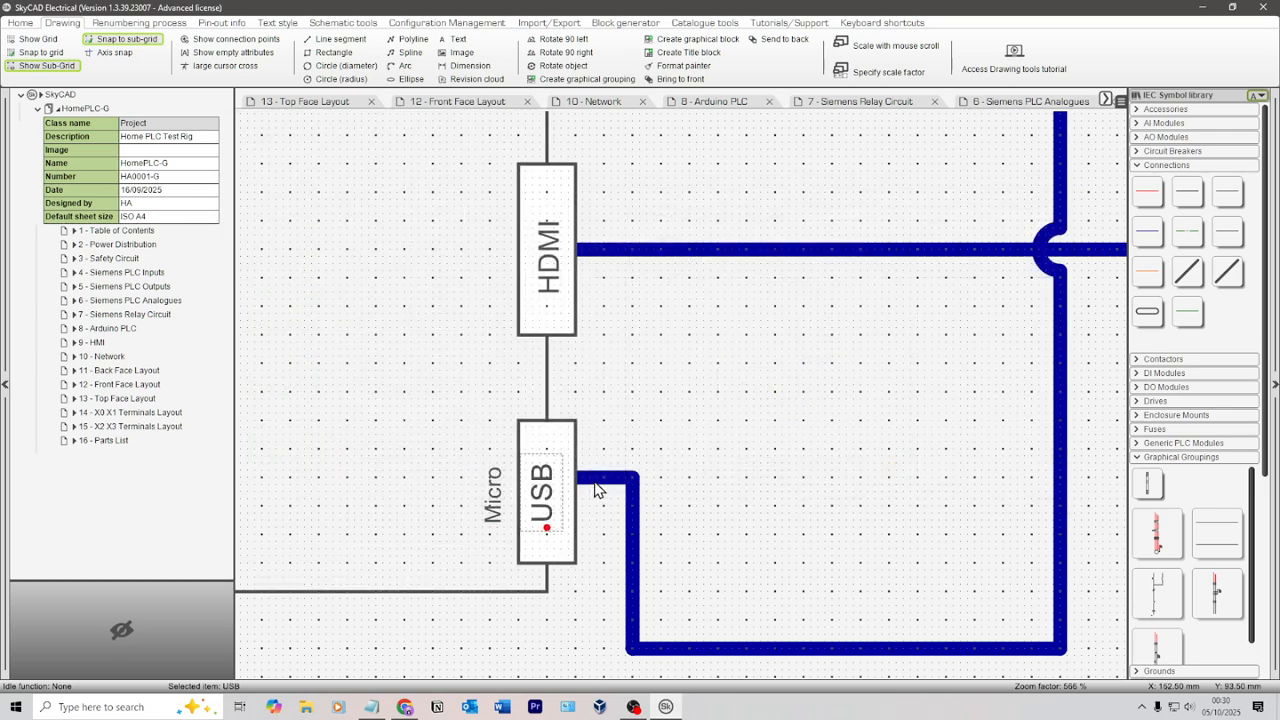
key("Right")
Move the Micro label back into the port box, directly left of the USB text, so it reads Micro USB
left_click(492, 497)
key("Right")
key("Right")
key("Right")
key("Right")
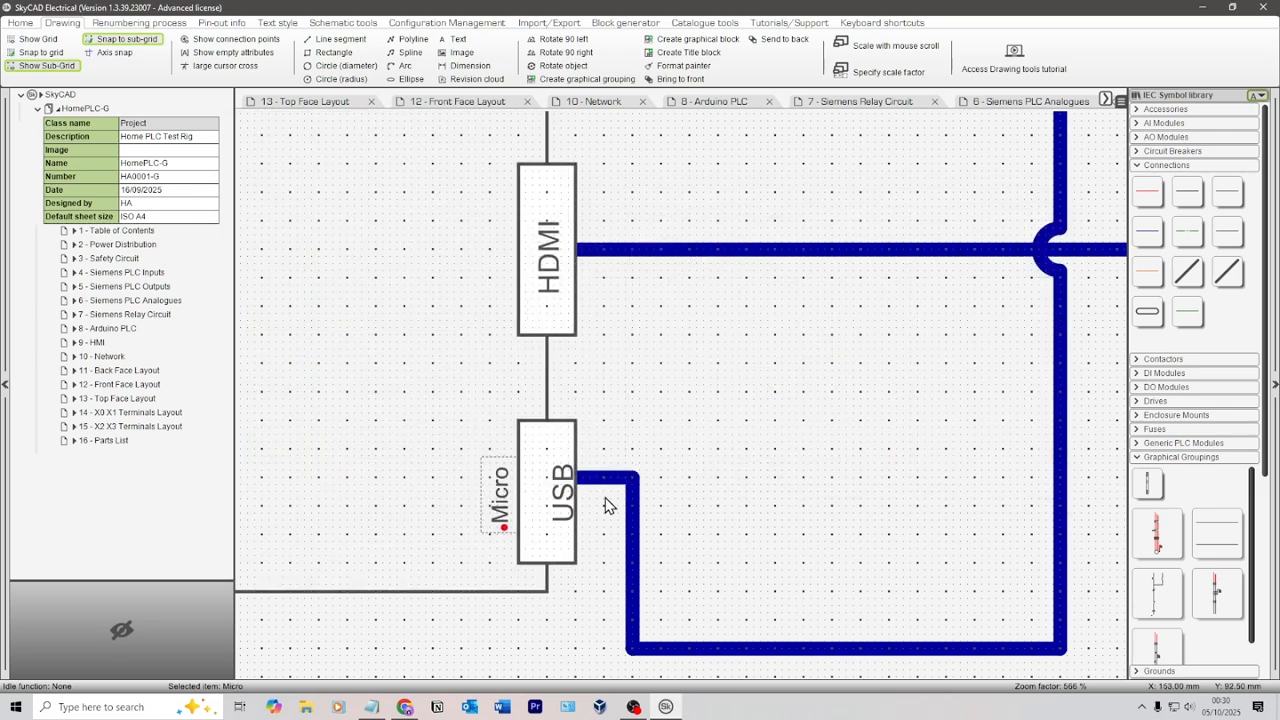
key("Right")
key("Right")
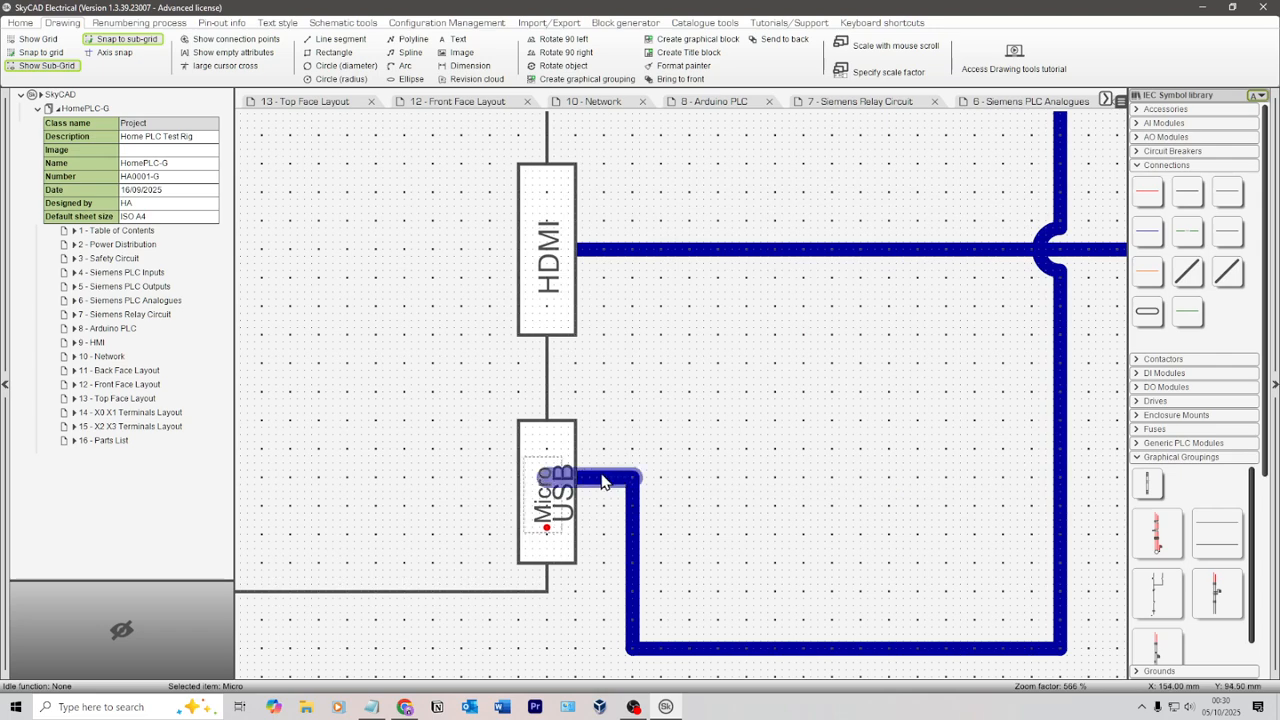
key("Left")
left_click(563, 502)
left_click(672, 421)
Save all changes to the project
scroll(672, 421, "down", 3)
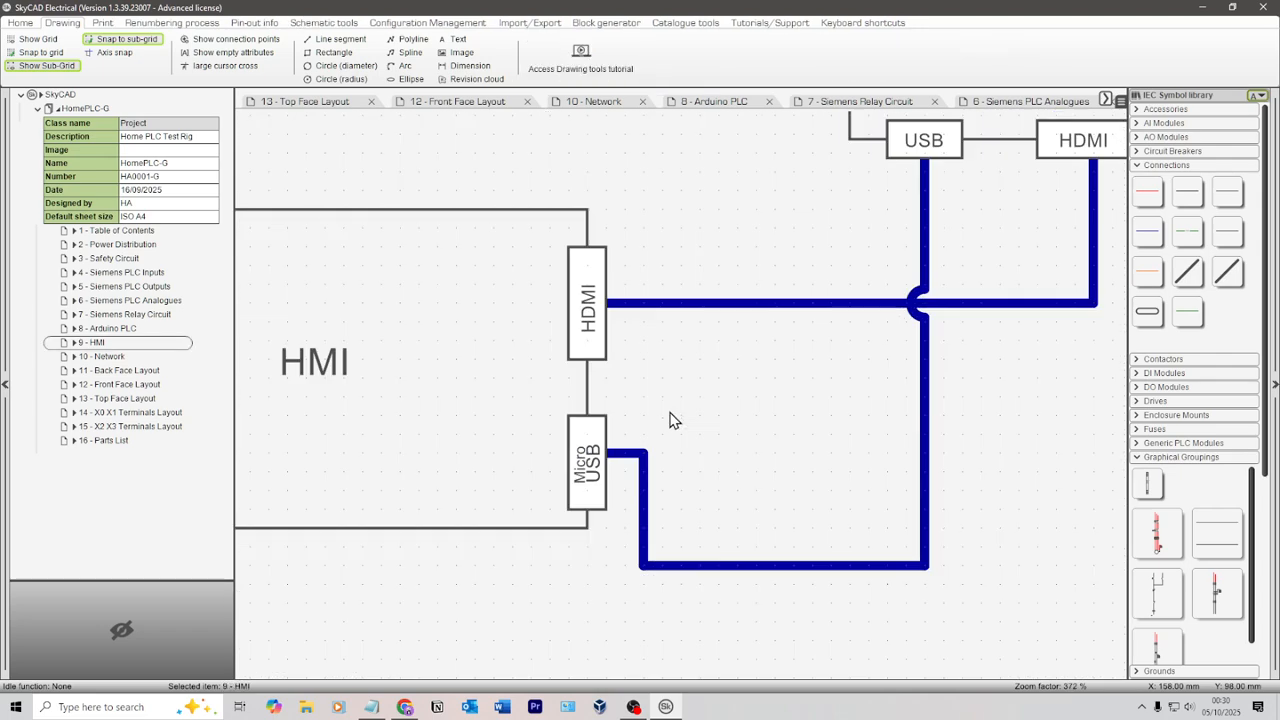
scroll(743, 375, "down", 1)
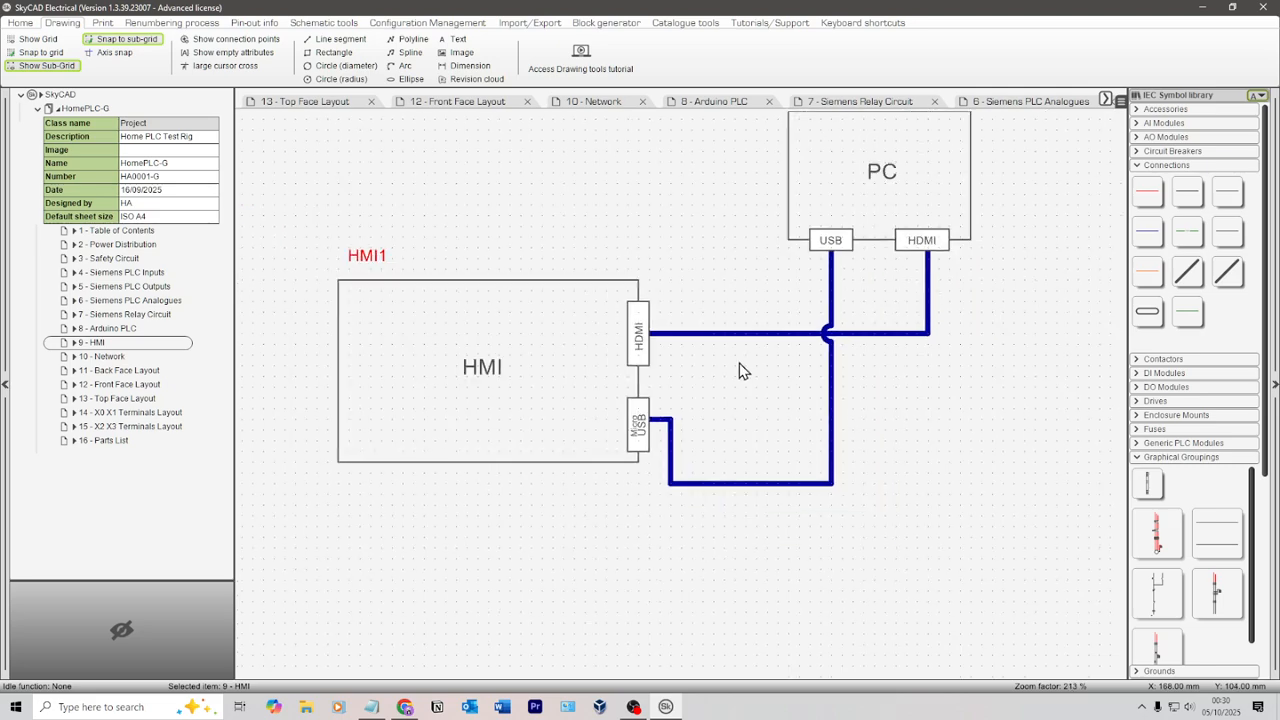
middle_click_drag(739, 363, 697, 424)
scroll(697, 422, "down", 1)
middle_click_drag(652, 309, 678, 361)
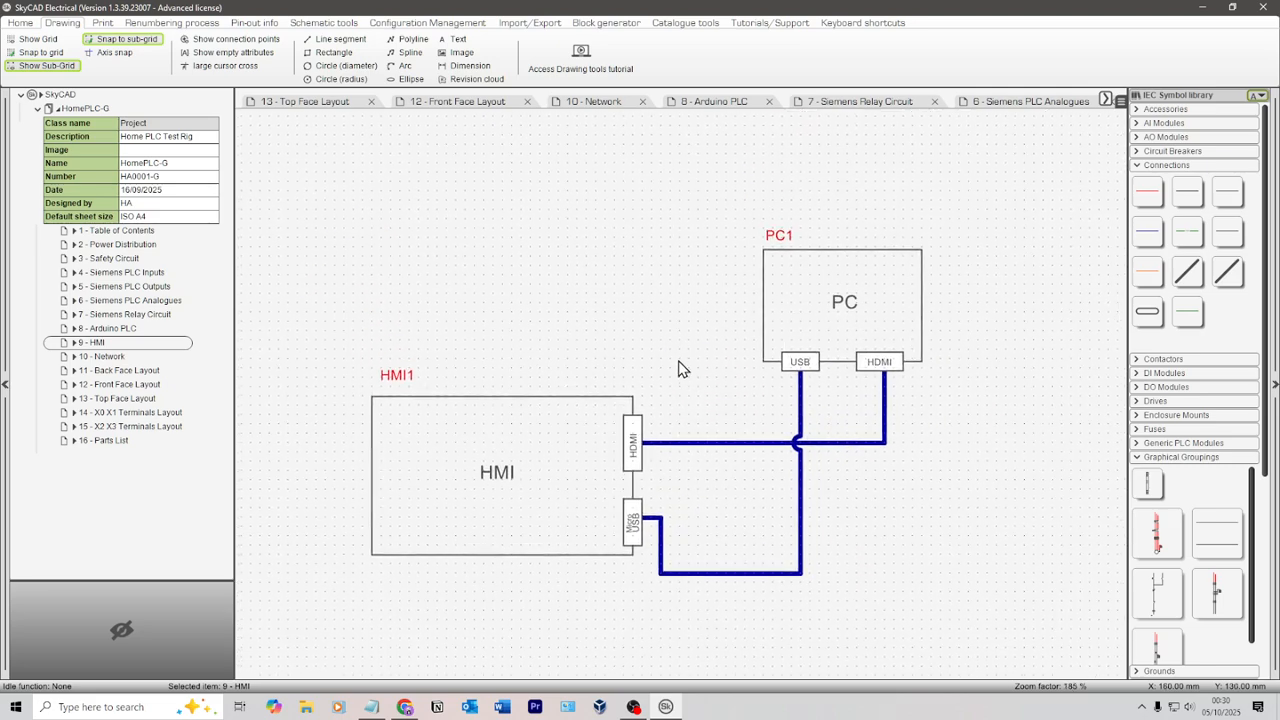
scroll(676, 366, "down", 4)
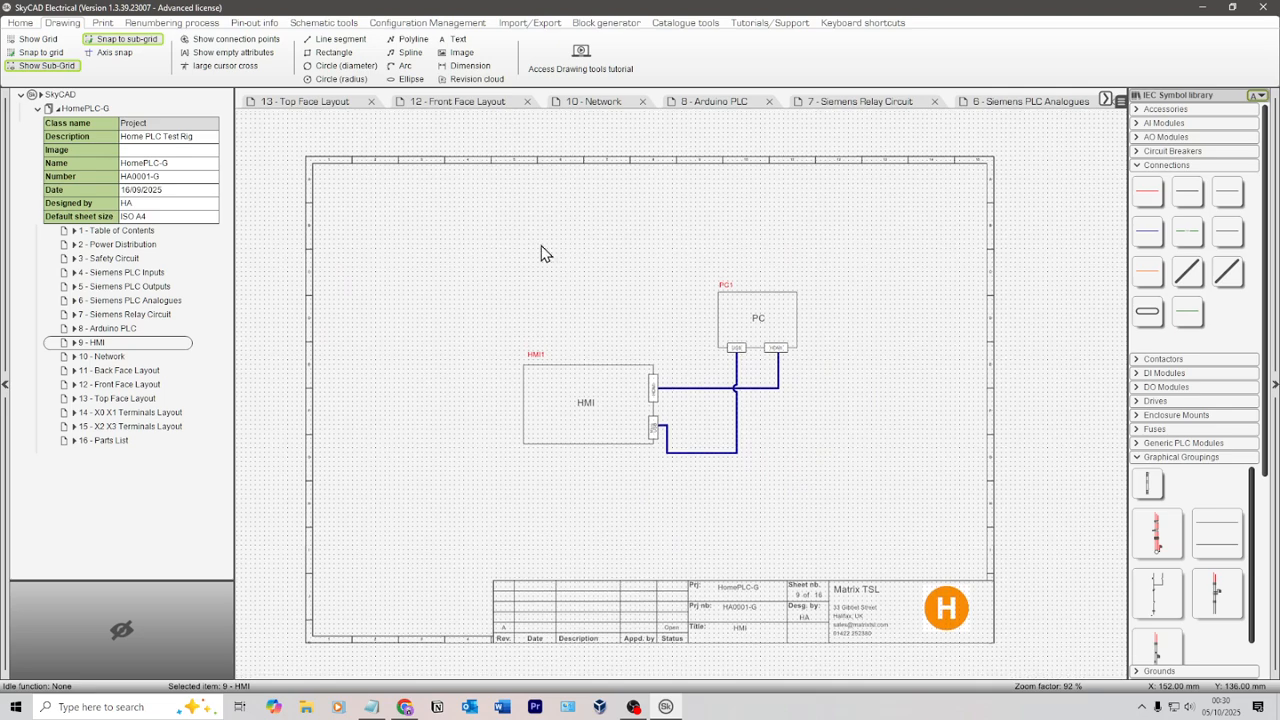
left_click(20, 24)
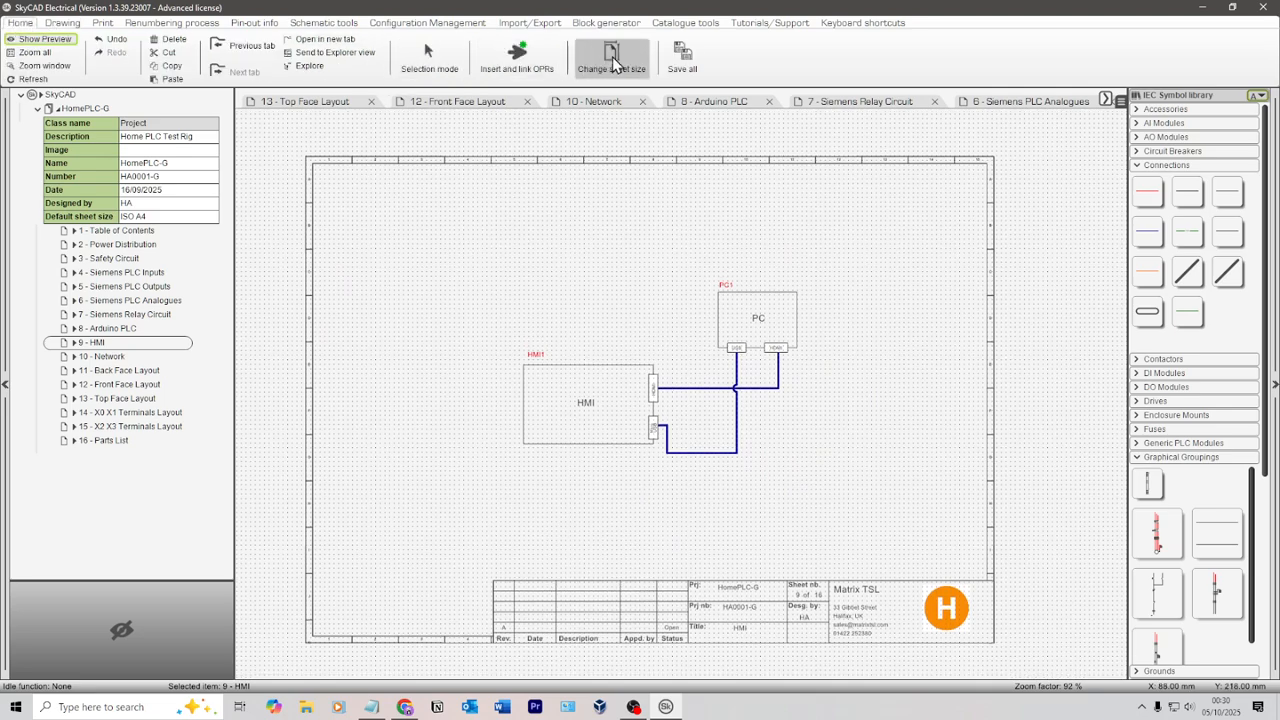
left_click(682, 58)
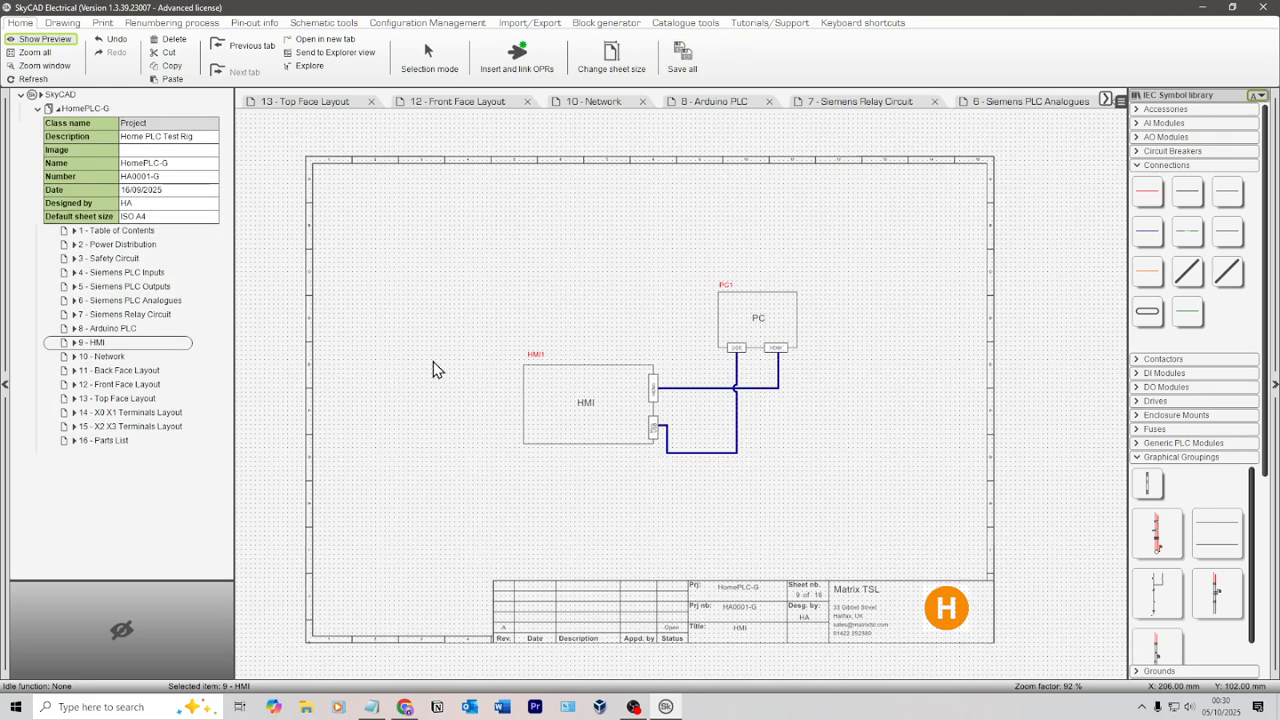
Open the Table of Contents sheet and save the project
left_click(108, 231)
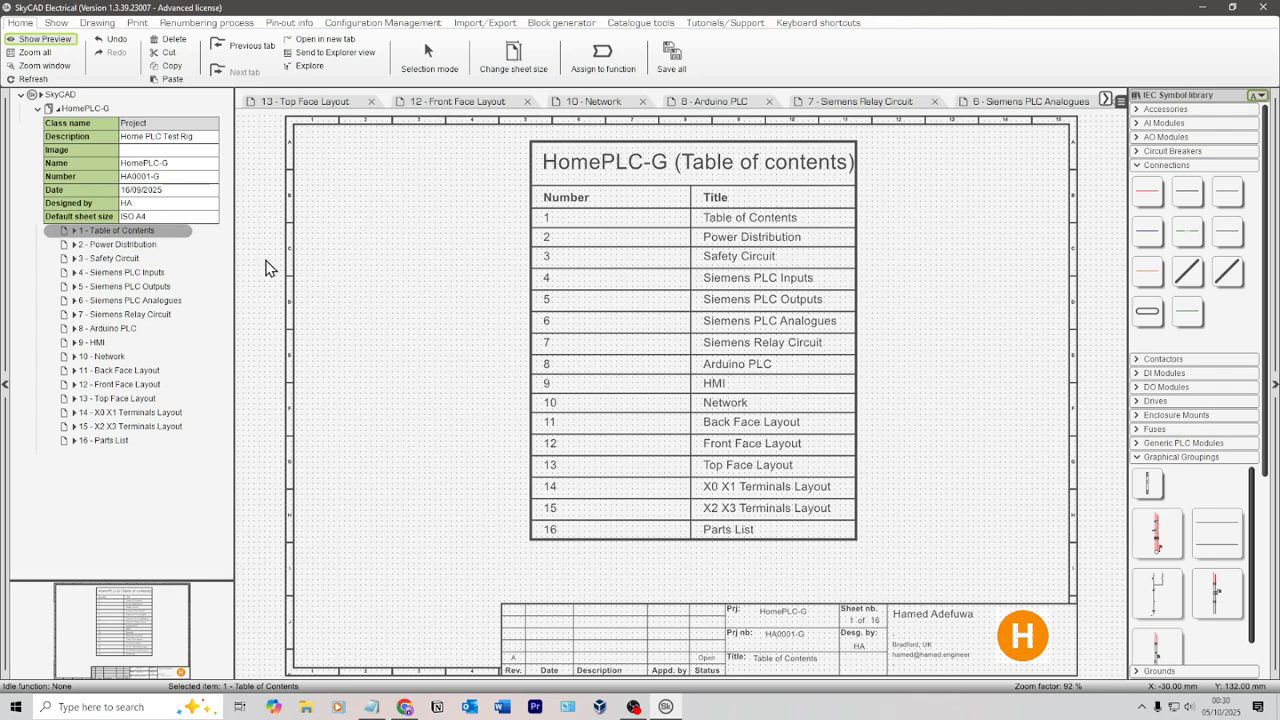
key("ctrl+s")
scroll(405, 371, "down", 1)
scroll(405, 371, "up", 1)
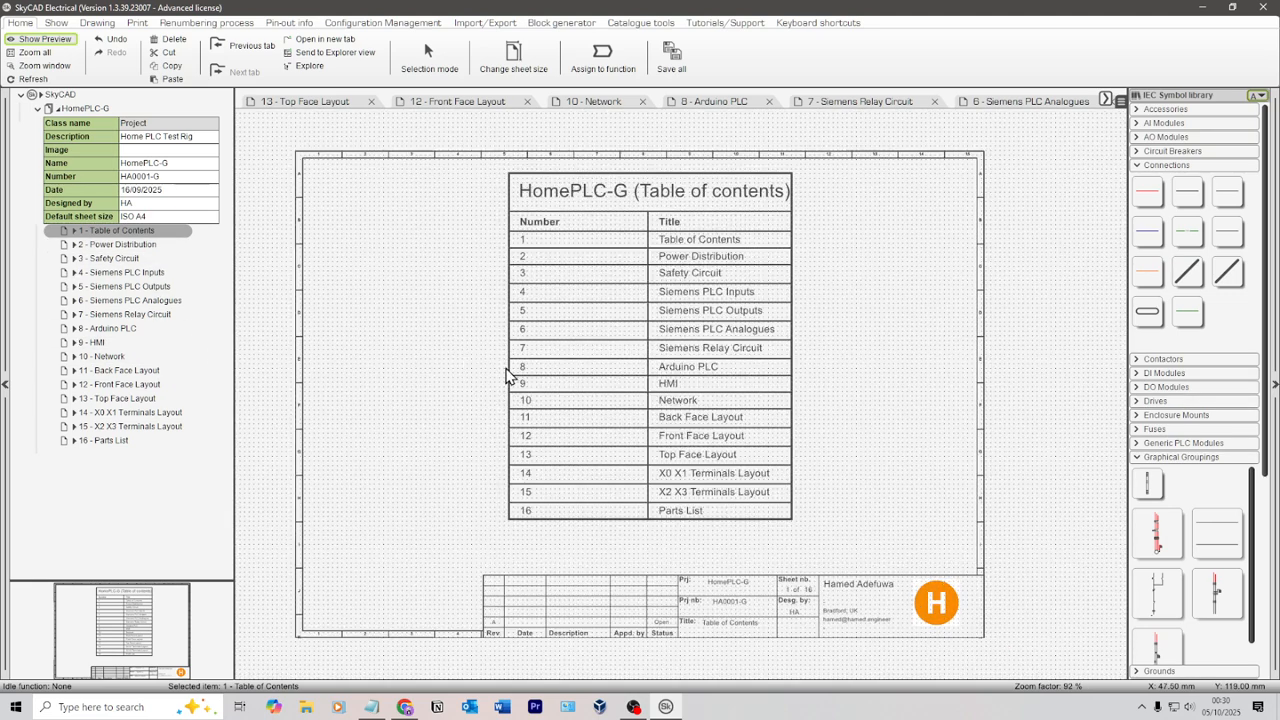